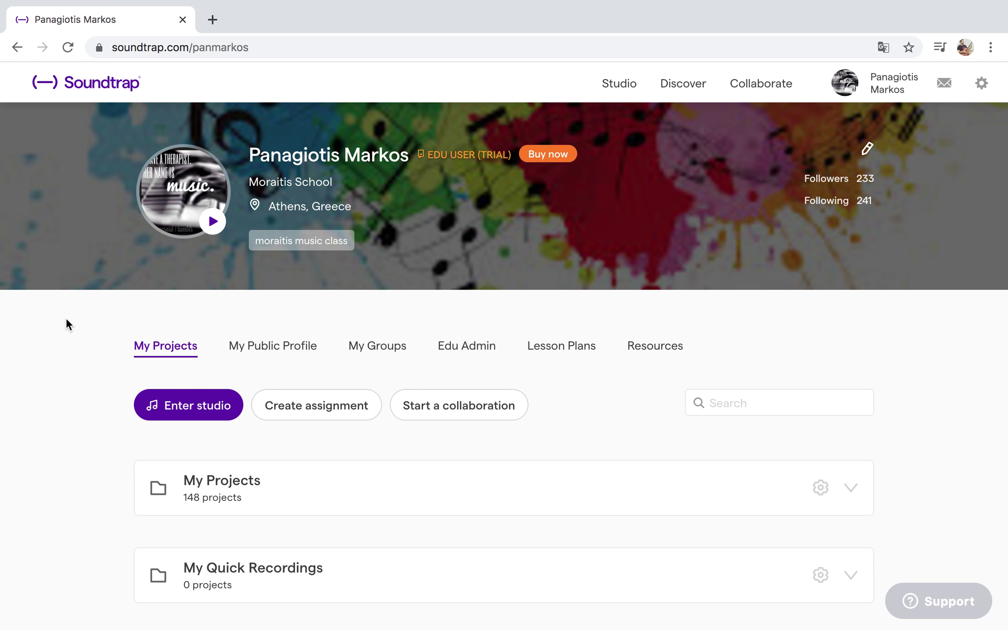
Enter the Soundtrap studio from the My Projects page.
scroll(66, 319, "down", 2)
scroll(66, 319, "up", 2)
left_click(191, 414)
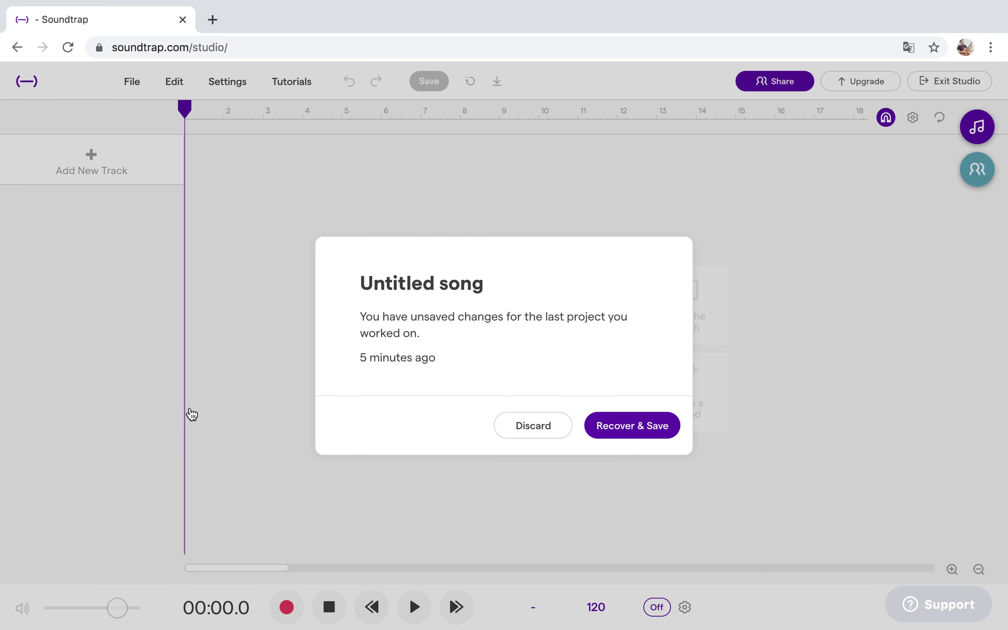
Discard the unsaved 'Untitled song' changes and start a new Music project.
left_click(538, 429)
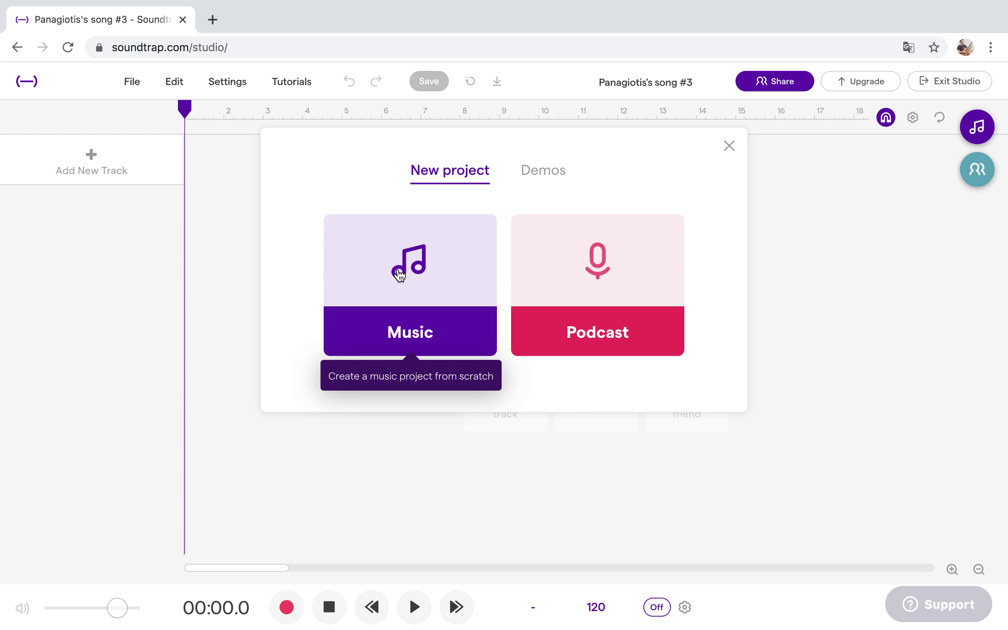
left_click(399, 275)
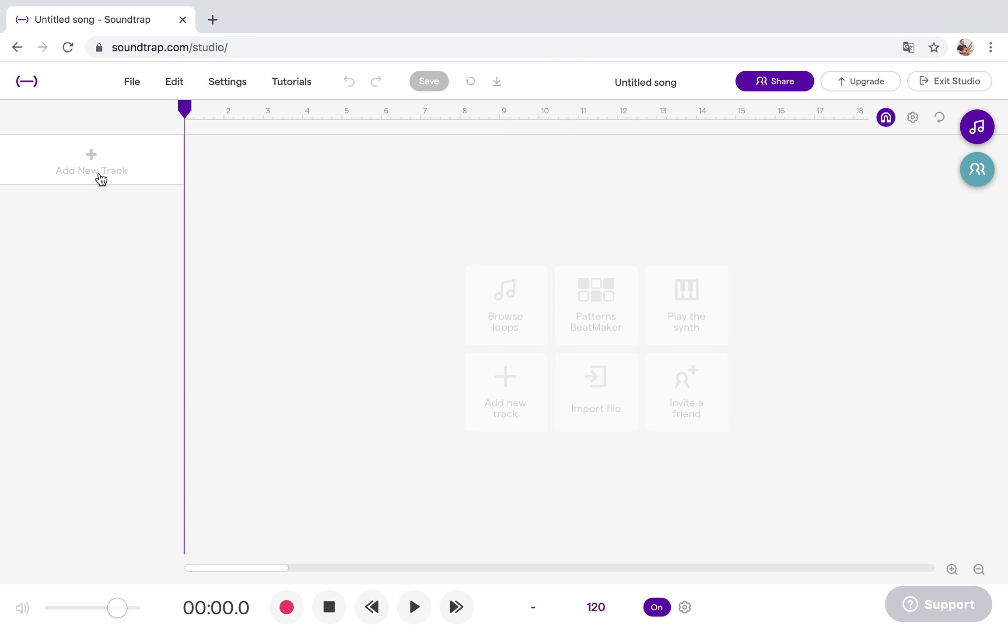
Add a Drum & beats track to the song.
left_click(86, 165)
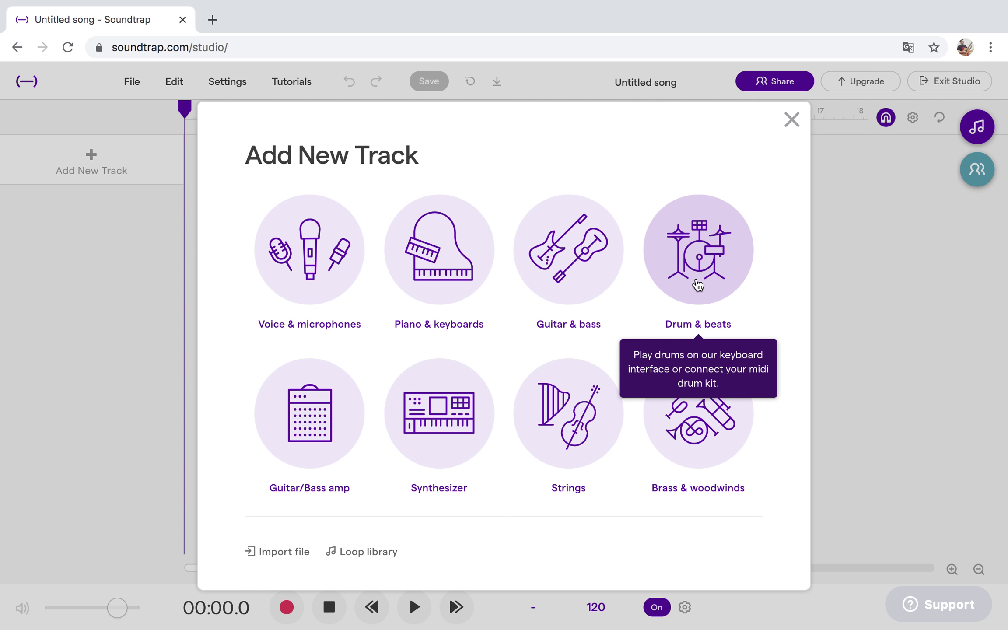
left_click(698, 285)
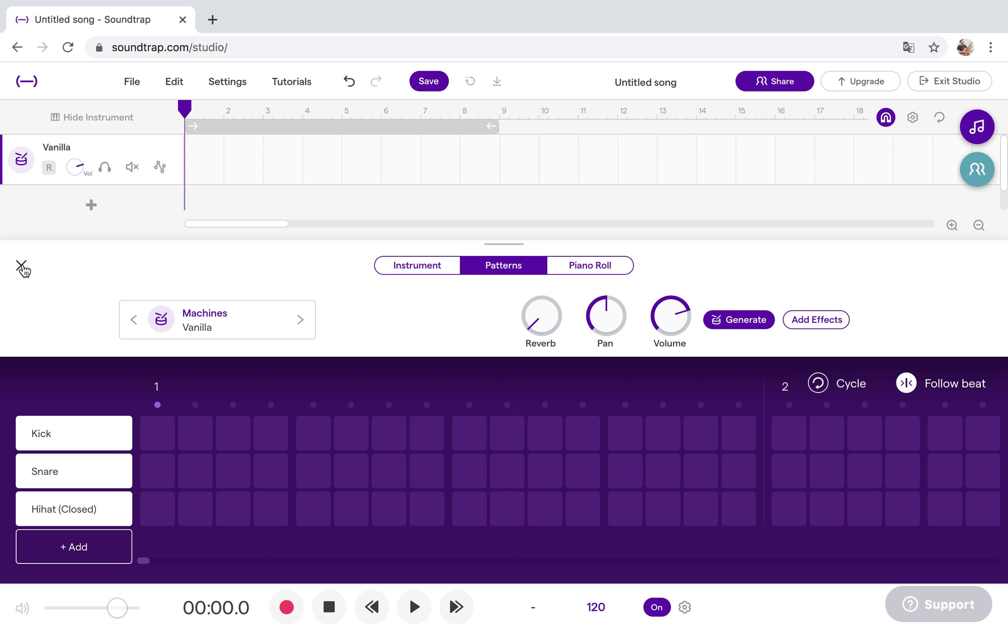
left_click(21, 267)
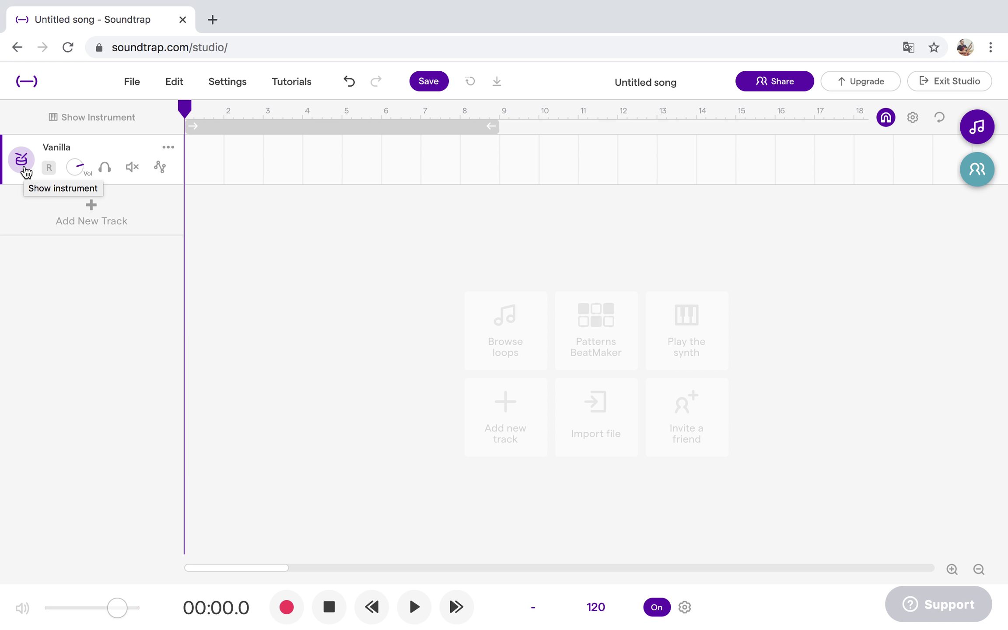
Preview the Swish, Red and Pop n Snap kits, then load Clean Black as the drum kit.
left_click(24, 166)
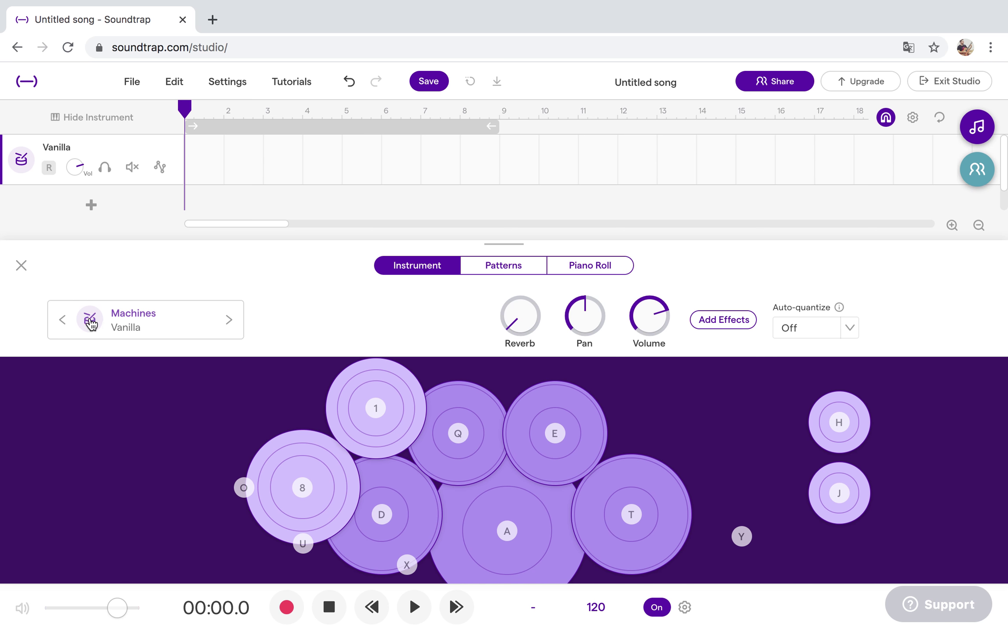
left_click(91, 322)
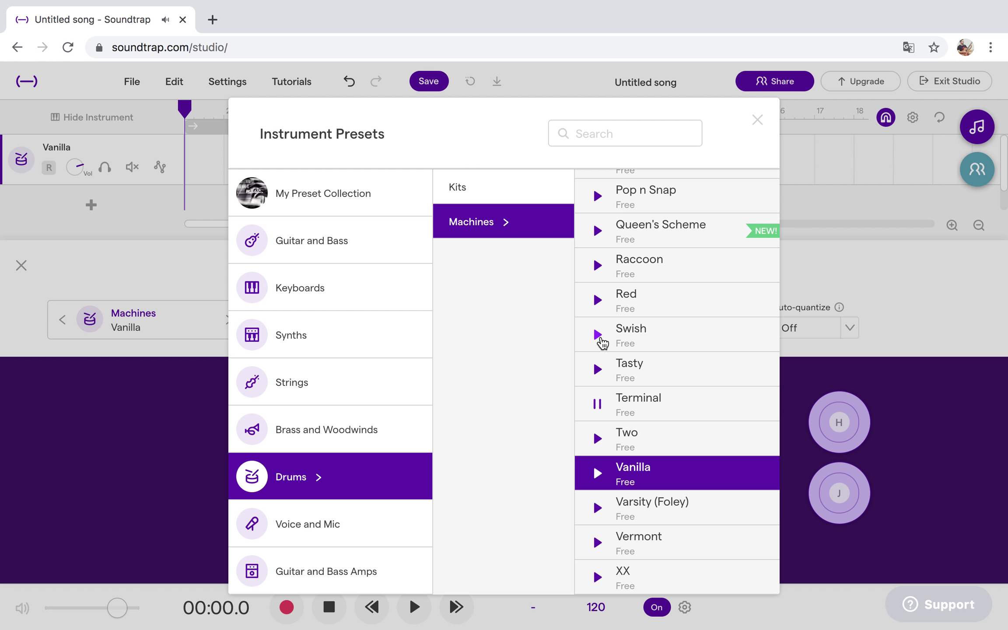
left_click(599, 336)
left_click(598, 301)
left_click(599, 195)
scroll(624, 203, "up", 15)
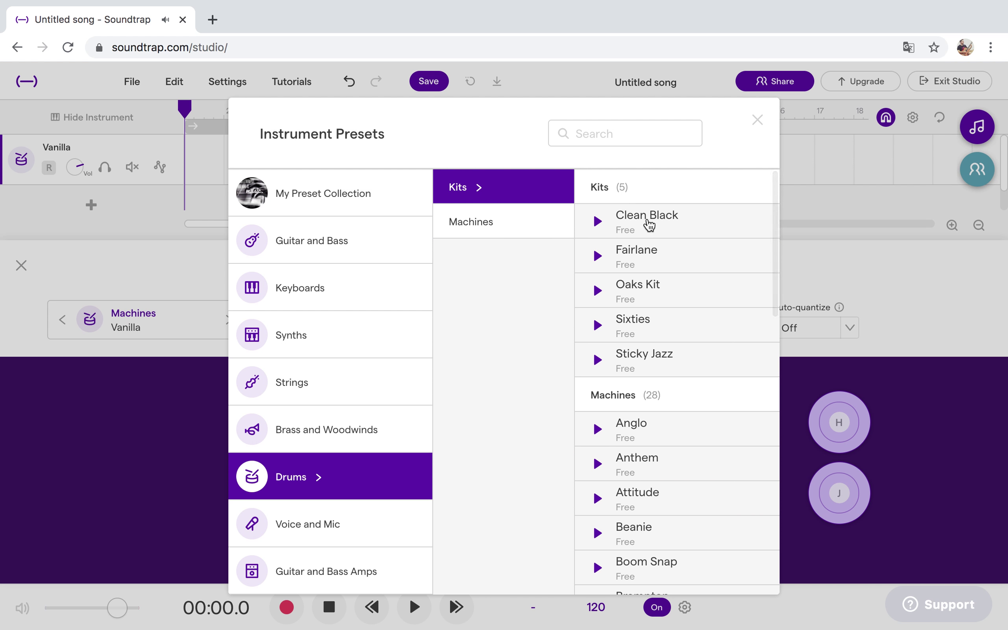
left_click(599, 223)
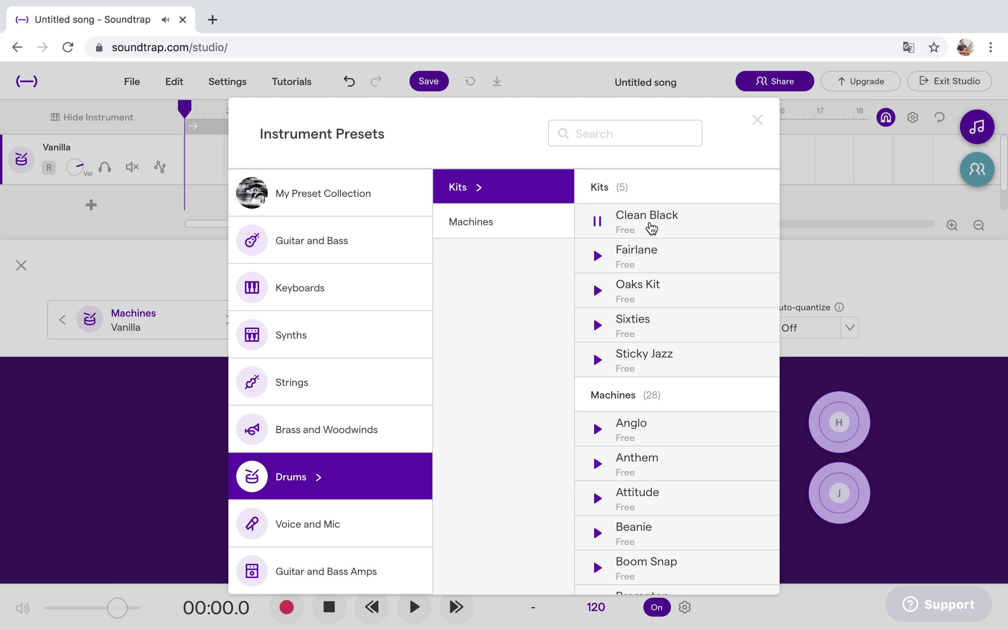
left_click(650, 227)
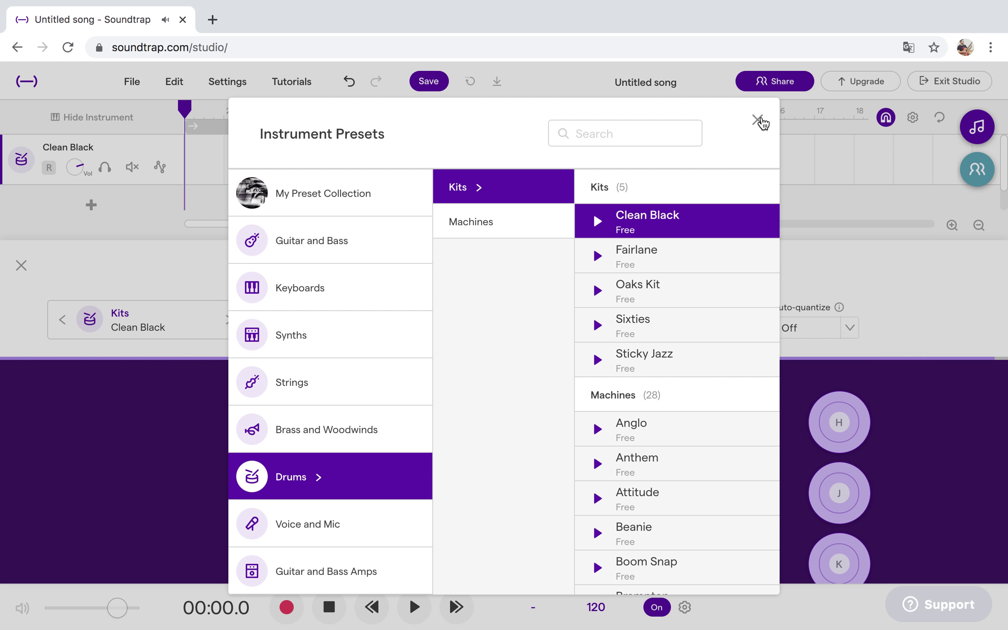
left_click(760, 121)
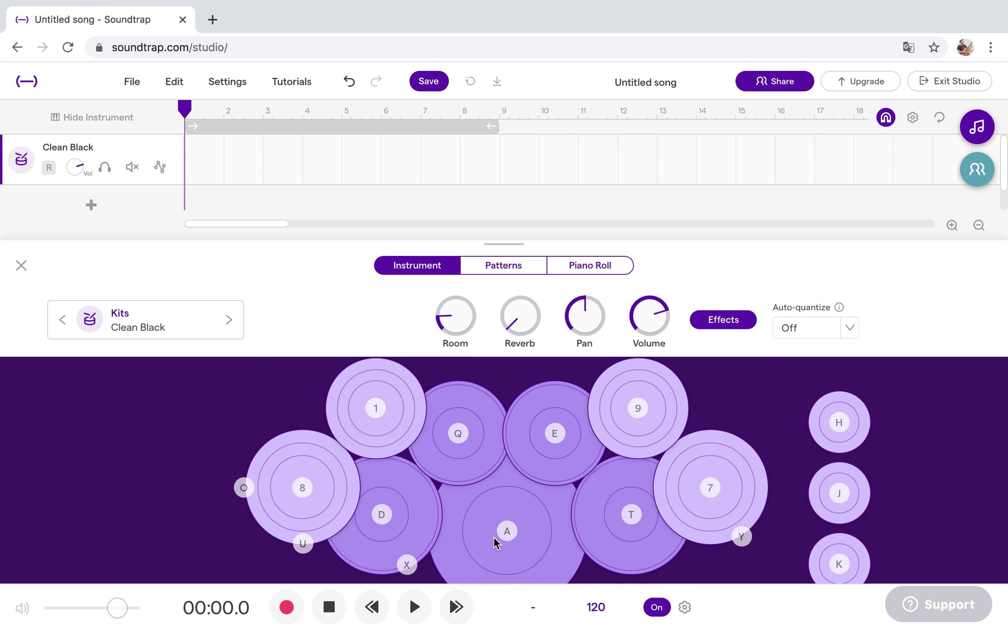
Play and stop the song, then audition the D and A drum pads repeatedly.
key("space")
left_click(414, 608)
left_click(406, 514)
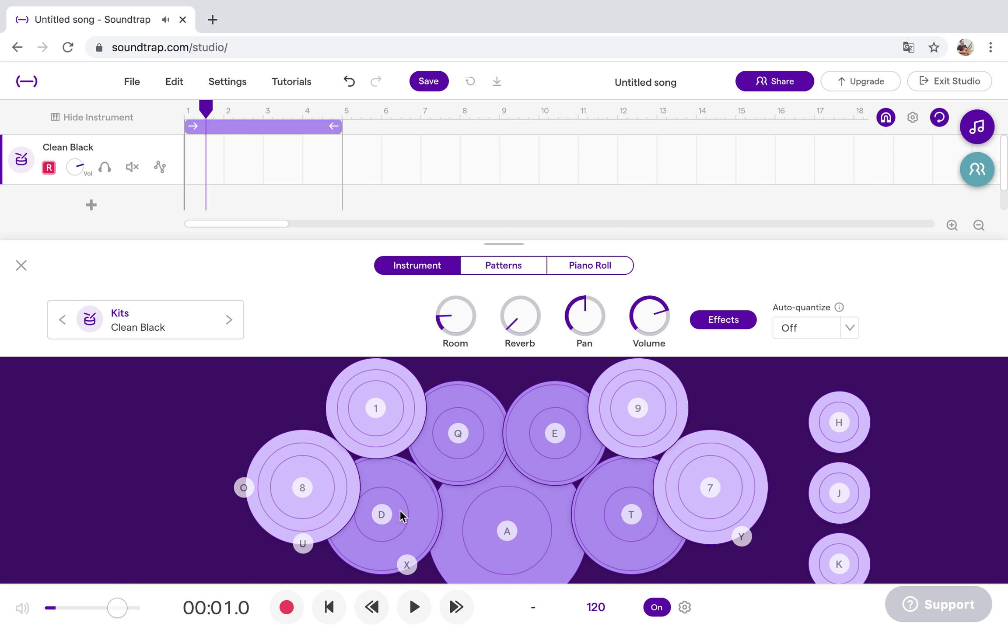
left_click(513, 533)
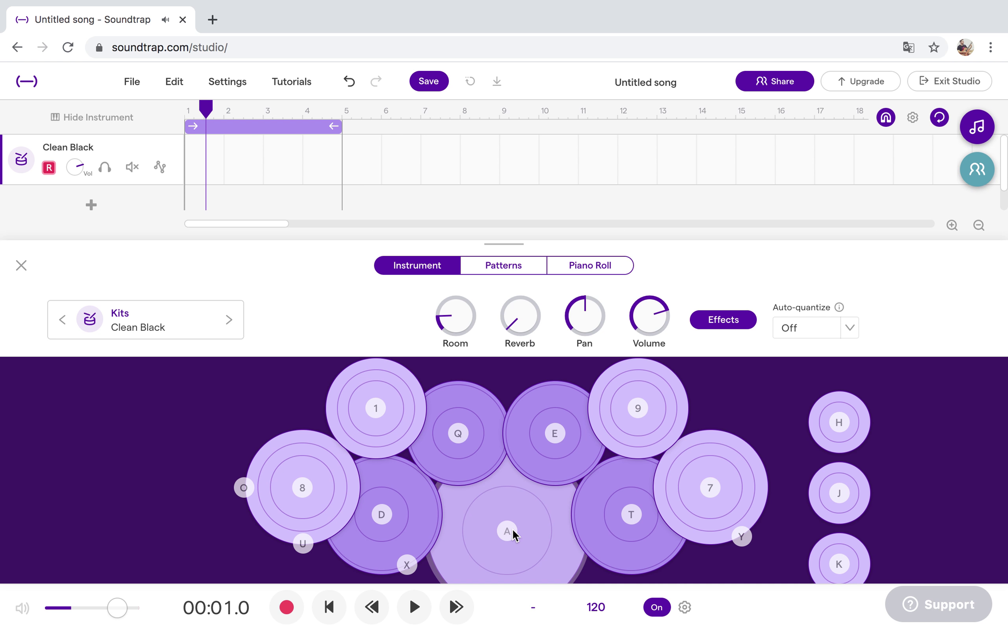
left_click(514, 533)
left_click(513, 533)
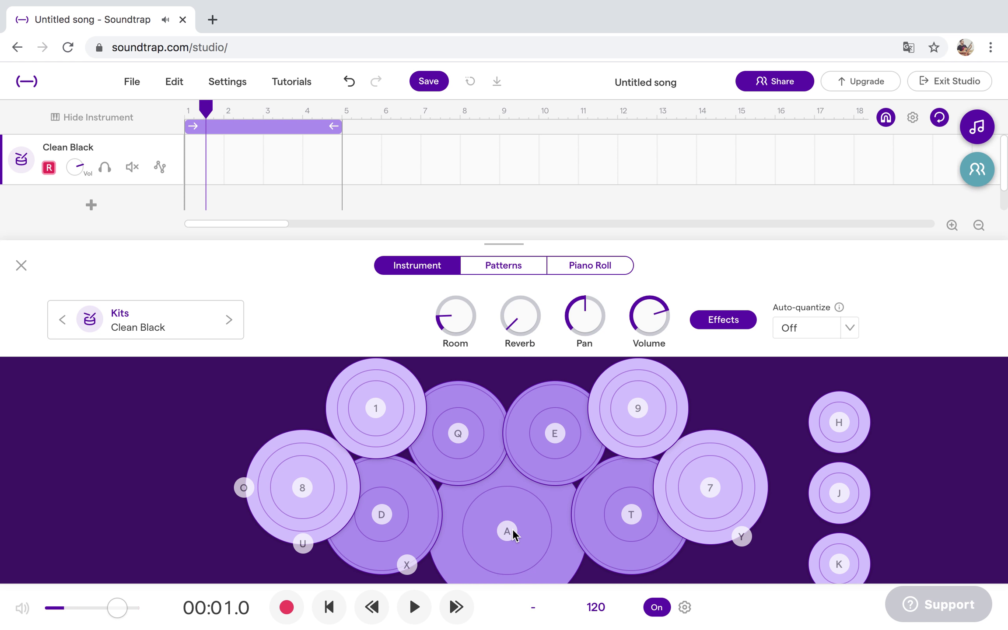
left_click(513, 533)
left_click(513, 533)
left_click(513, 533)
left_click(513, 533)
left_click(513, 533)
left_click(387, 517)
left_click(387, 516)
Raise the master volume to maximum and test the A, D and X pads.
left_click_drag(117, 608, 228, 617)
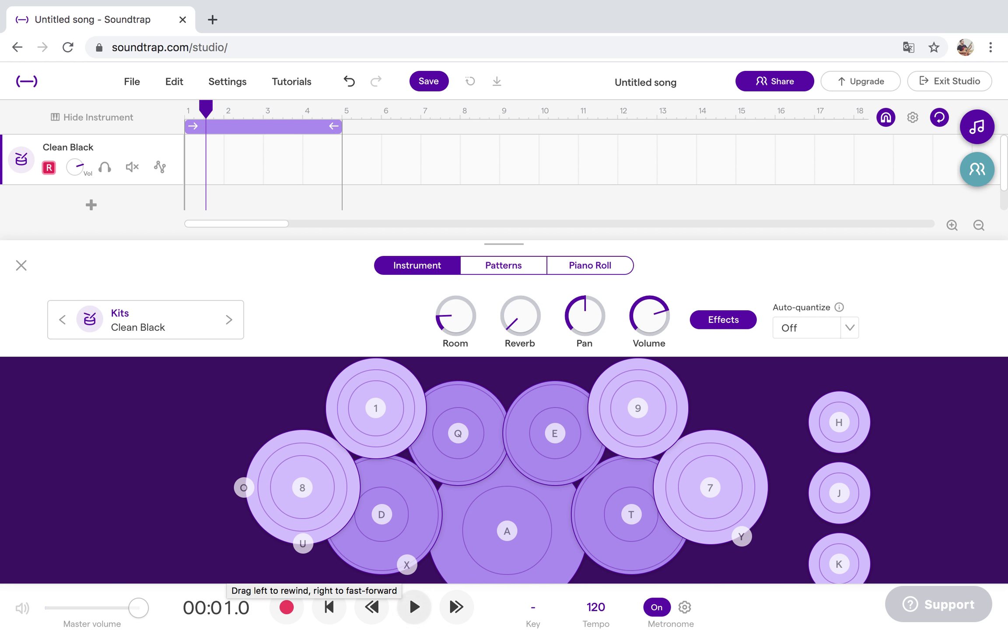
left_click(505, 534)
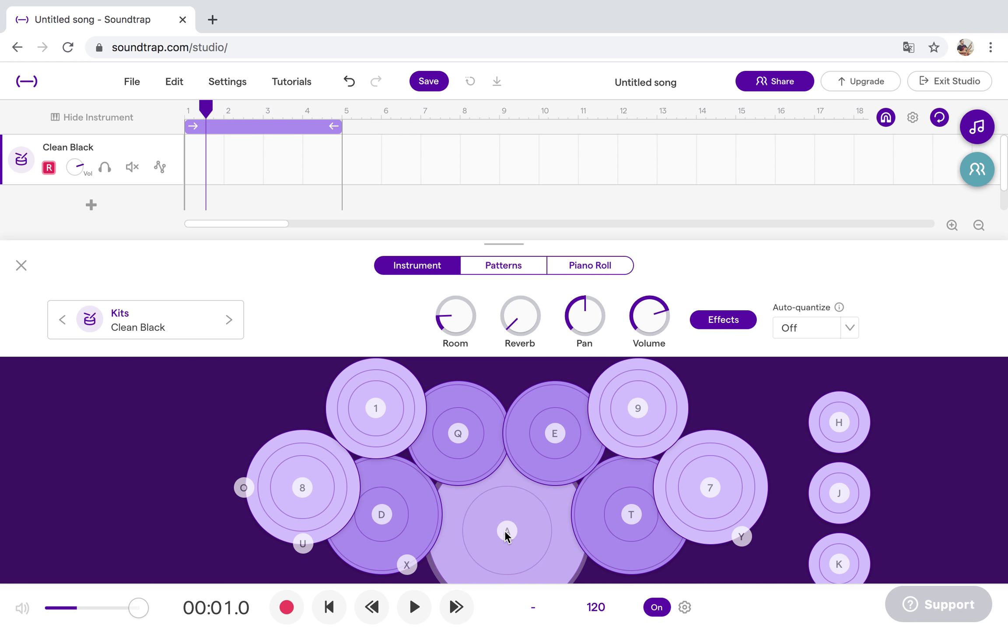
left_click(396, 519)
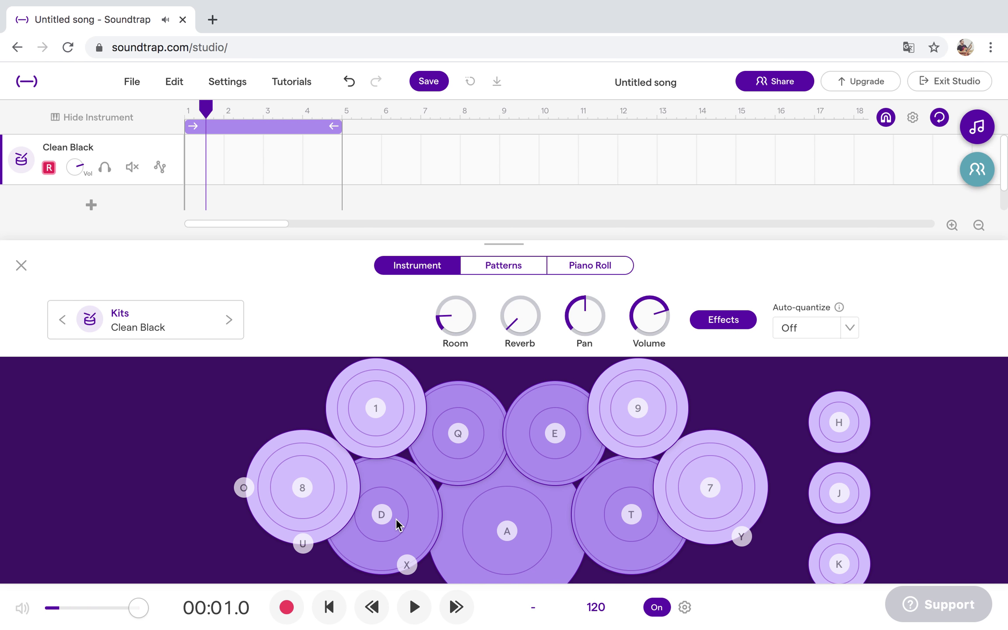
left_click(408, 566)
Toggle looping off and on, leaving a loop region over bars 1–5.
left_click(940, 119)
left_click(940, 119)
left_click(940, 119)
left_click(939, 119)
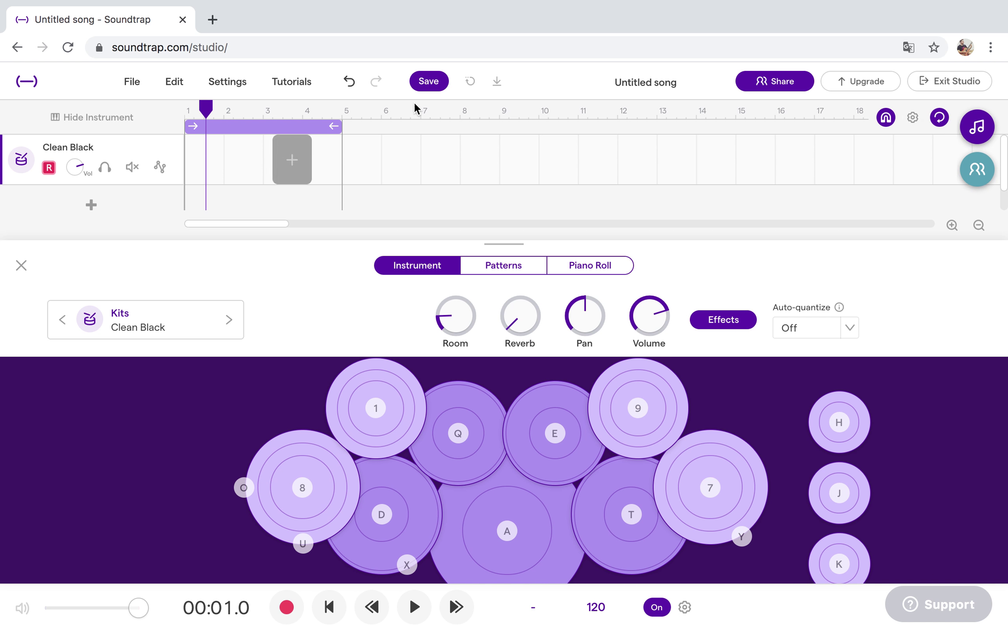
Zoom in on the timeline and resize the loop region to span bars 1–2.
left_click(952, 226)
left_click(951, 226)
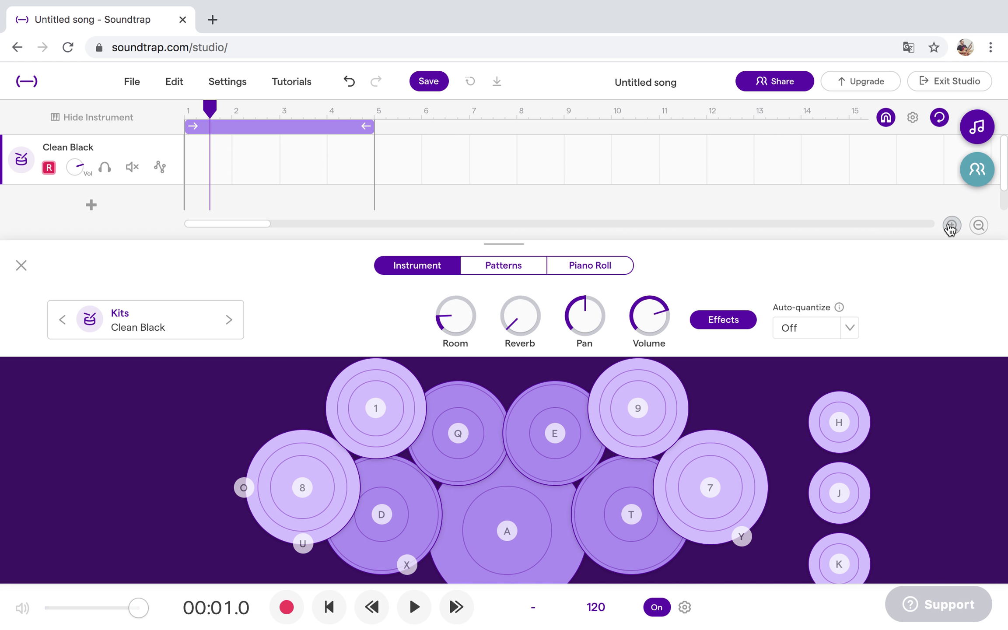
left_click(952, 225)
left_click(951, 225)
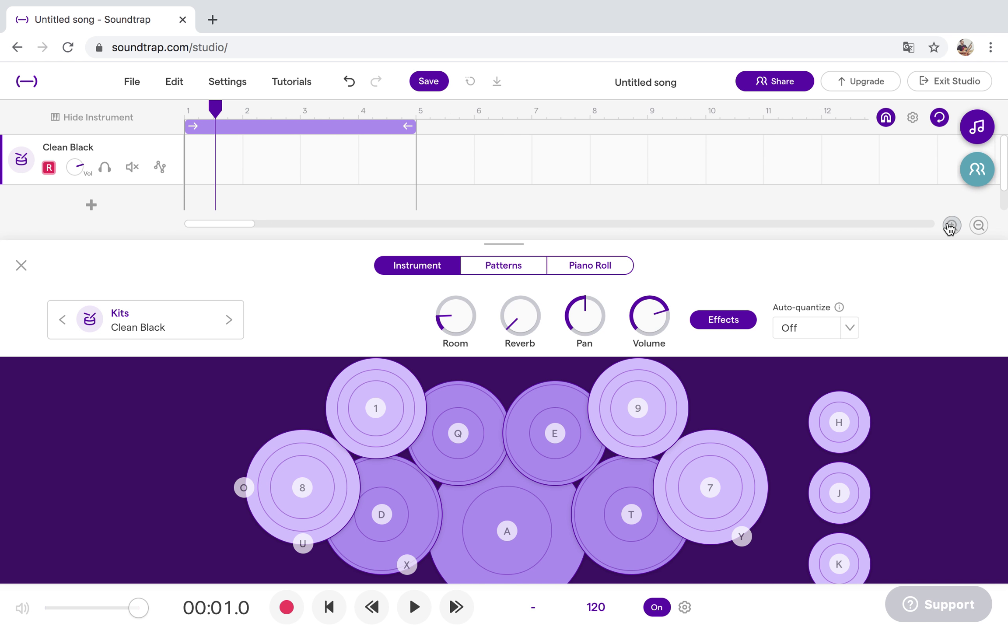
left_click_drag(416, 128, 454, 149)
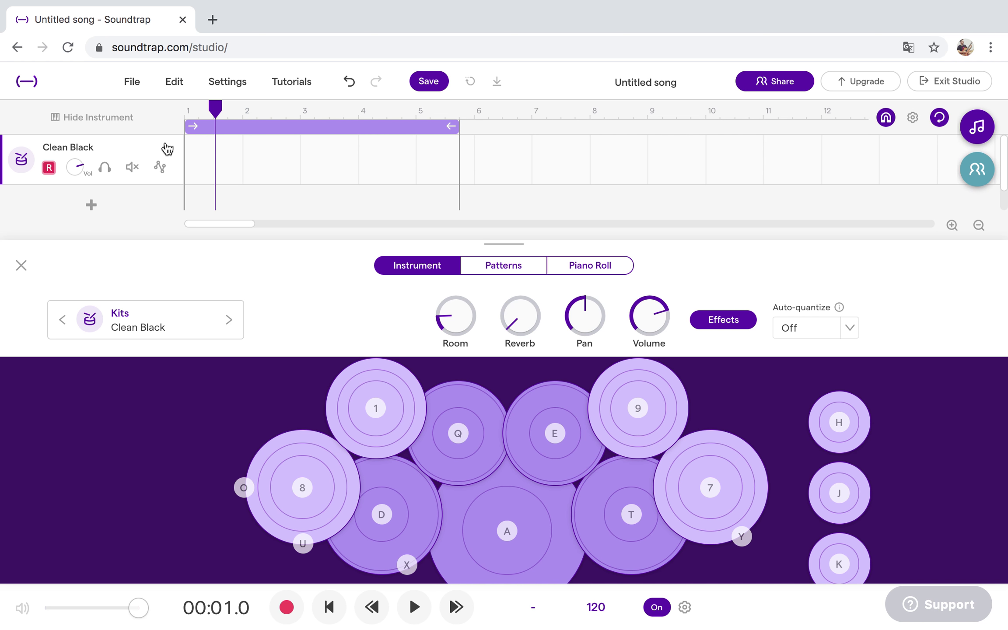
left_click_drag(187, 125, 147, 126)
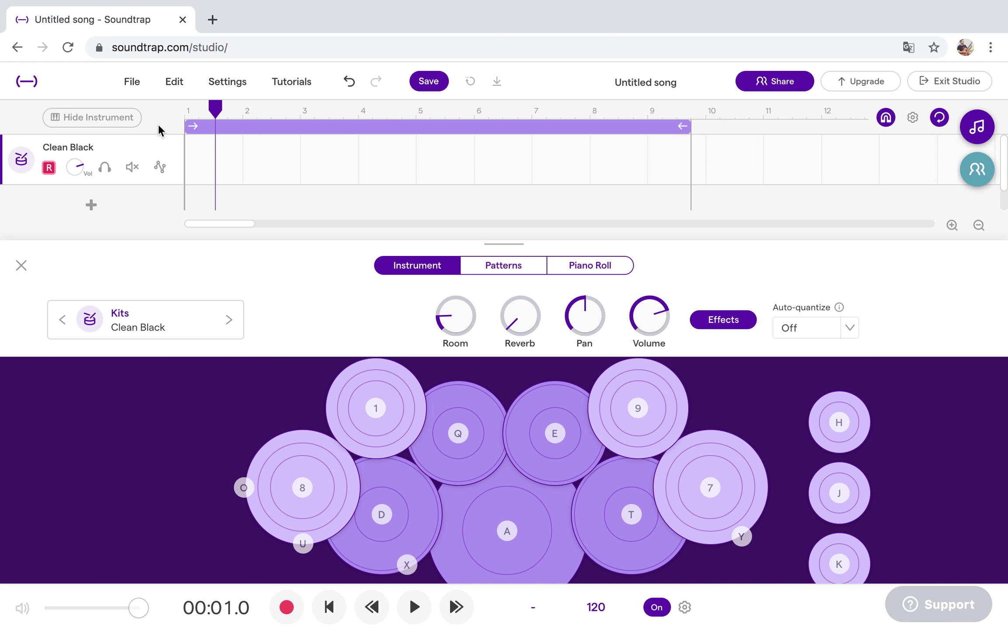
left_click_drag(686, 124, 243, 126)
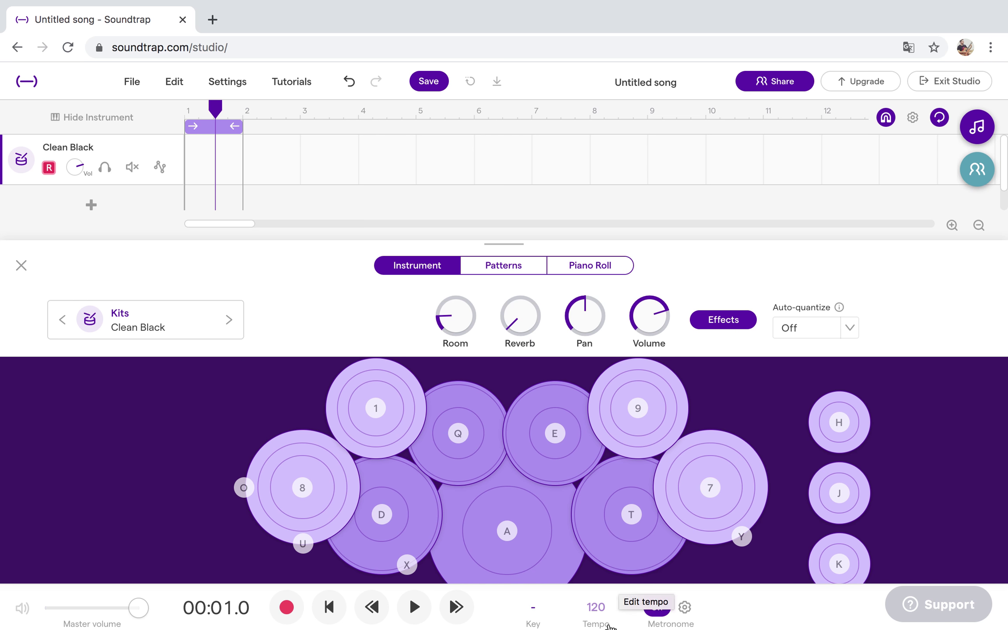
Change the song tempo from 120 to 75 BPM.
left_click(600, 609)
double_click(618, 527)
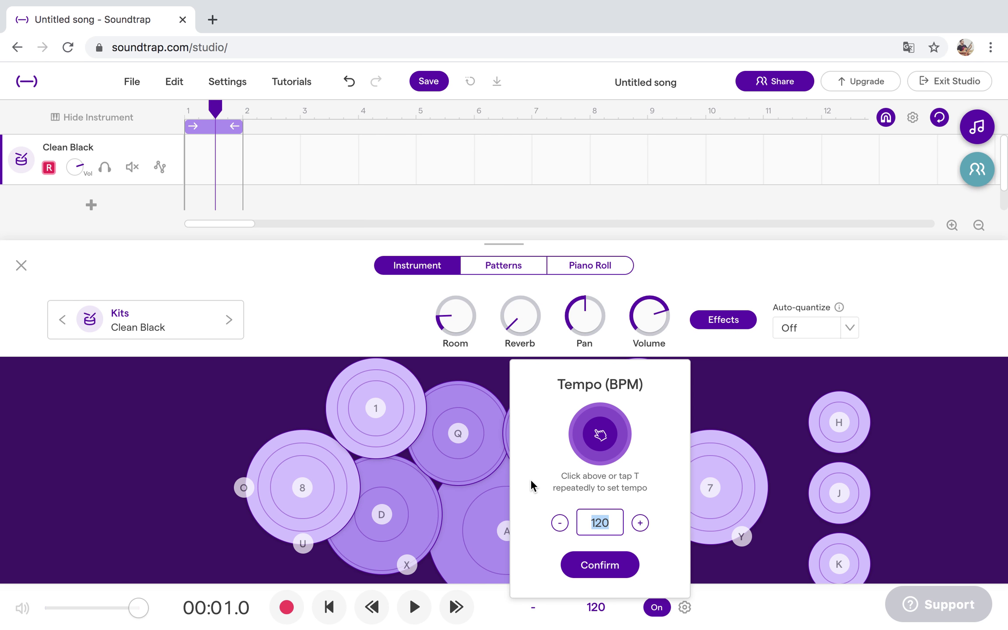
type("75")
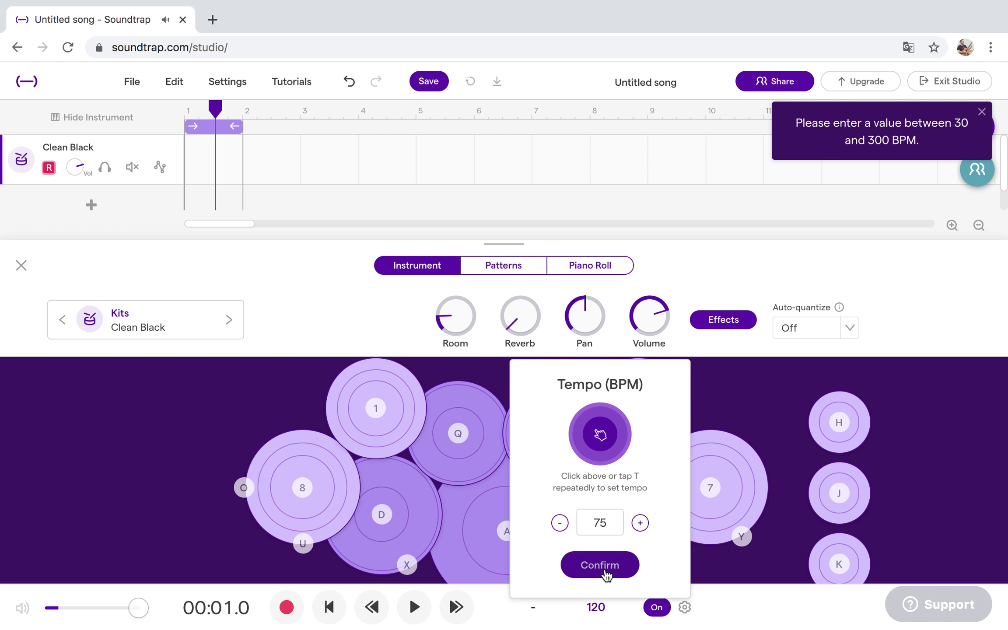
left_click(604, 567)
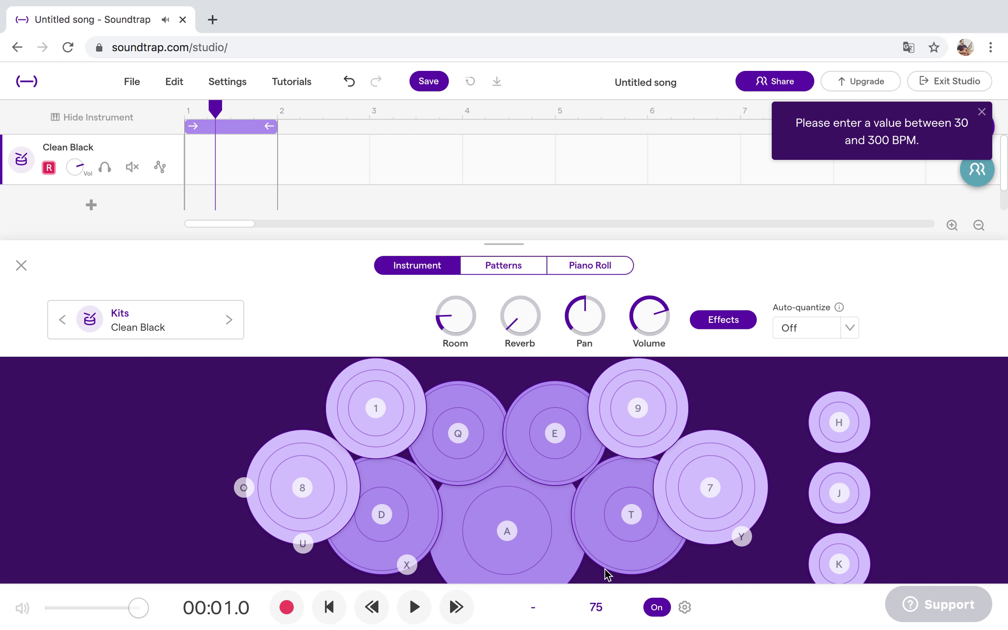
Turn the metronome on with the Tick sound, one-bar count-in and slightly higher volume.
left_click(669, 609)
left_click(669, 608)
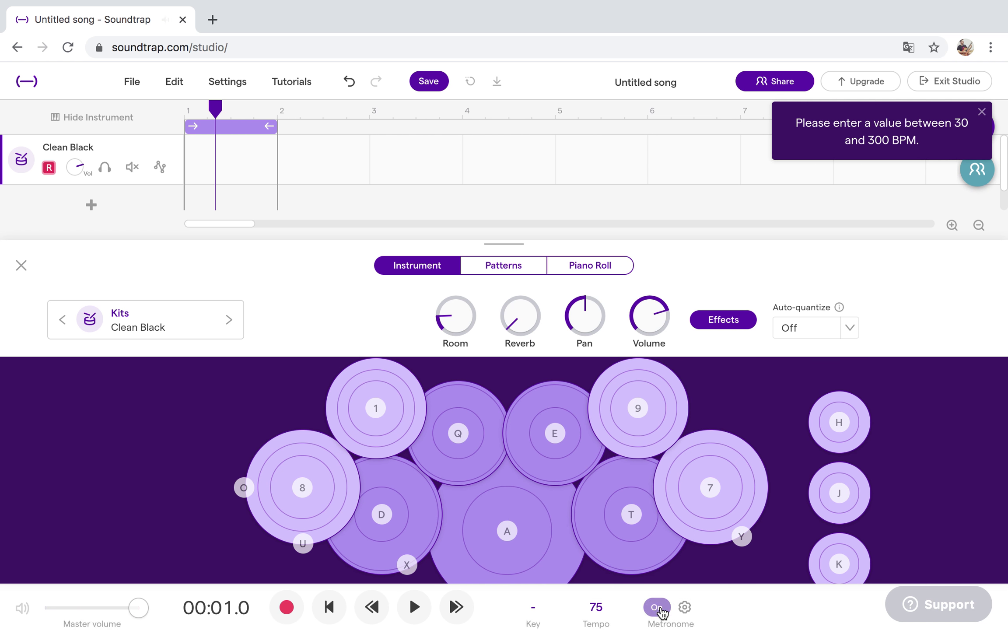
left_click(686, 608)
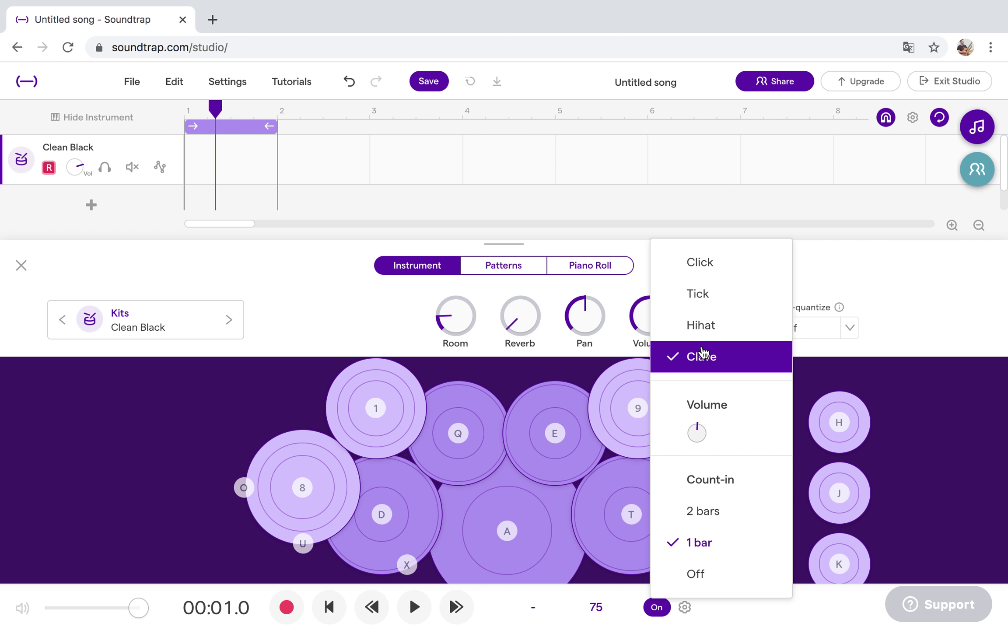
left_click(709, 298)
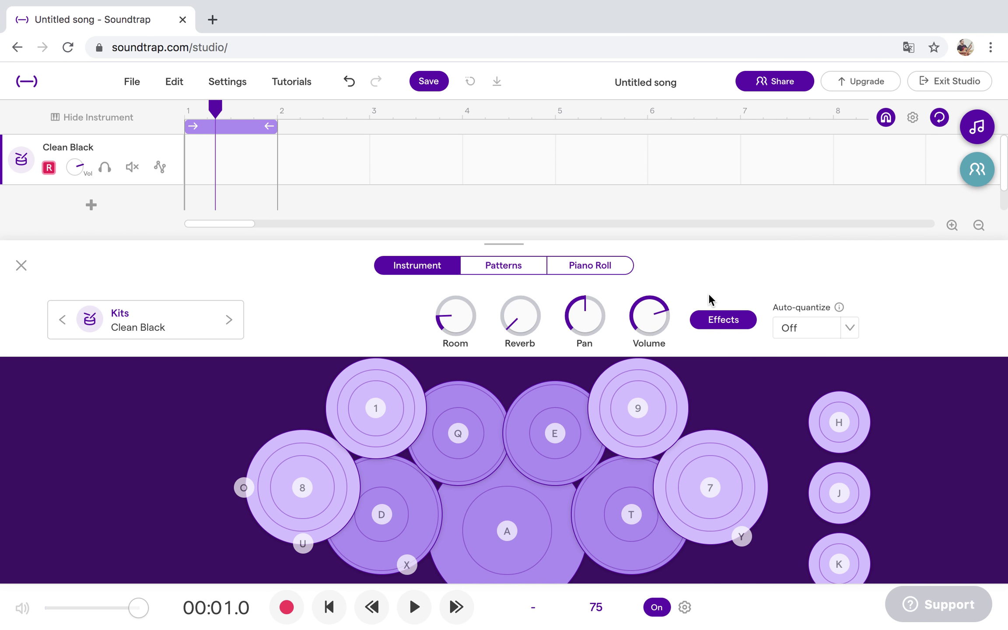
left_click(685, 607)
left_click_drag(699, 434, 704, 436)
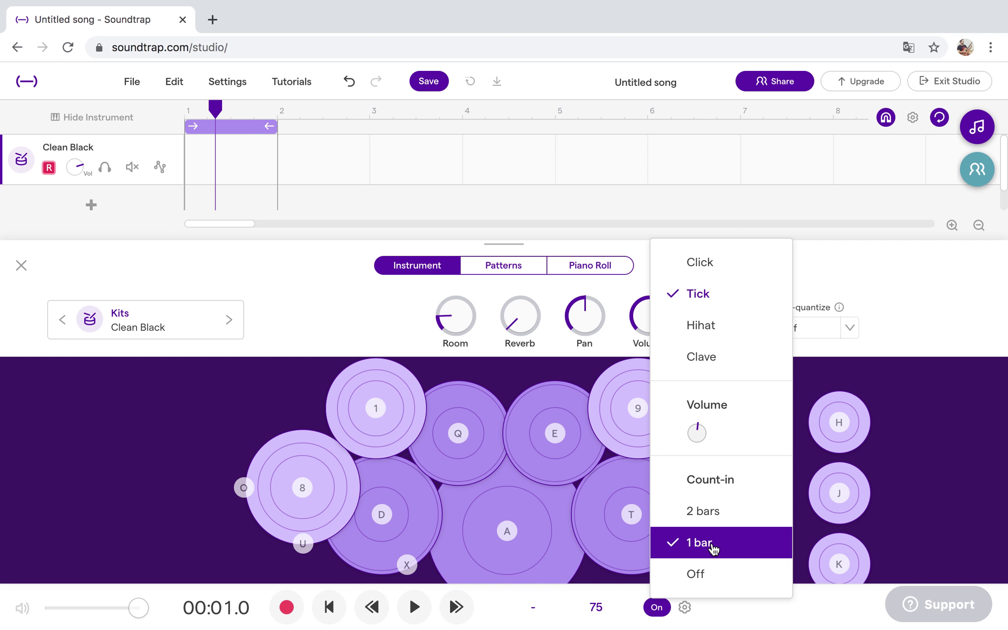
left_click(727, 601)
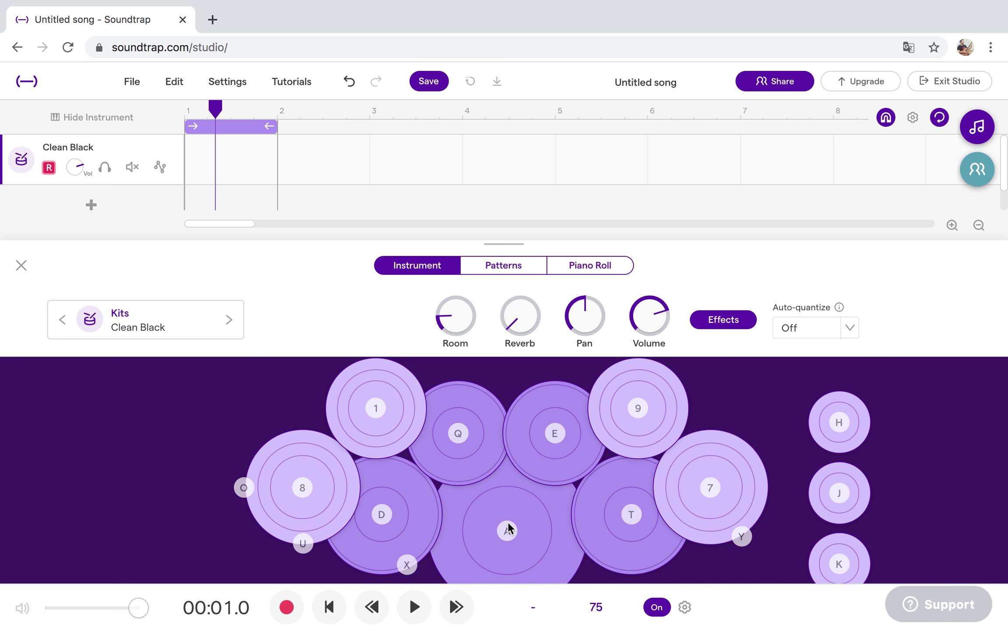
Record a one-bar take of A and D drum hits after the count-in.
left_click(287, 608)
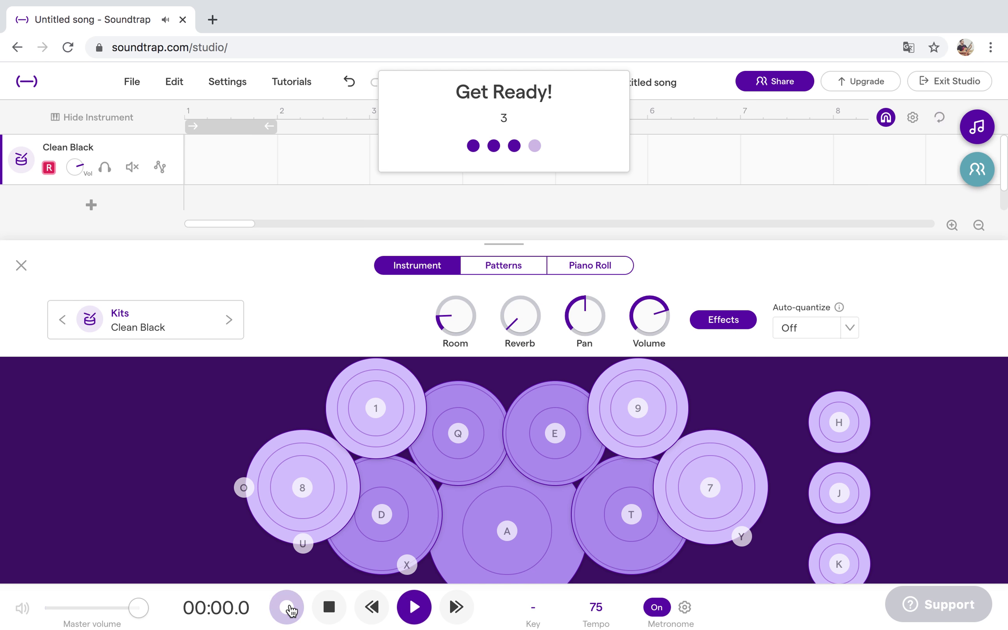
key("a")
key("d")
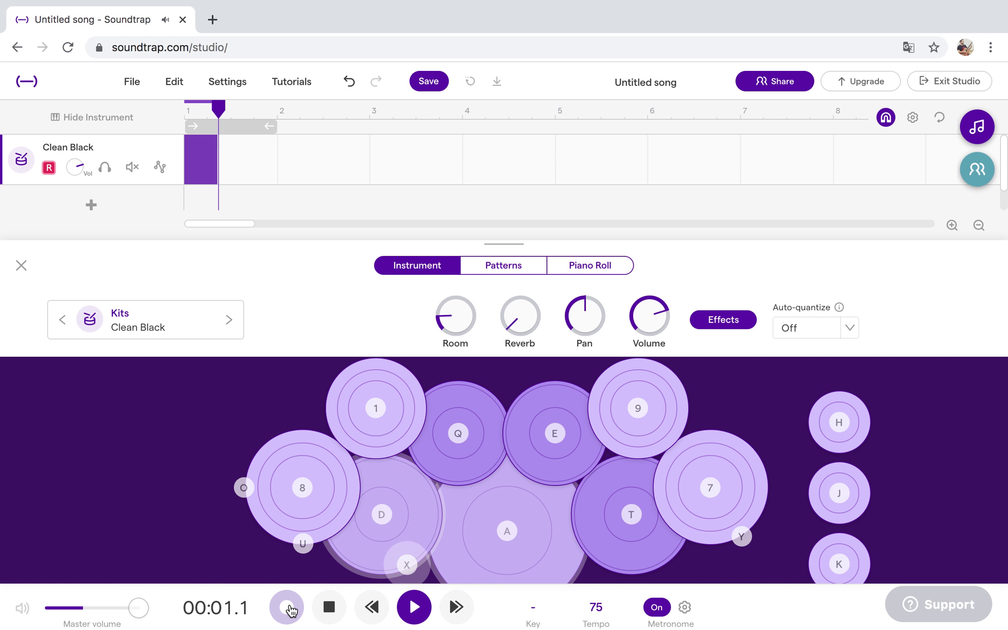
key("a")
key("d")
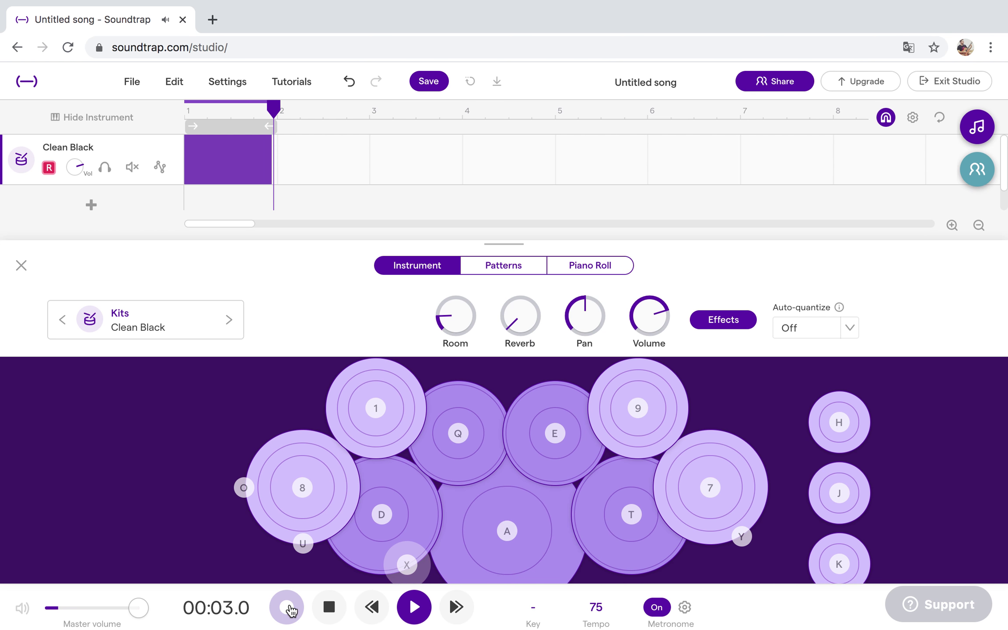
left_click(289, 608)
key("a")
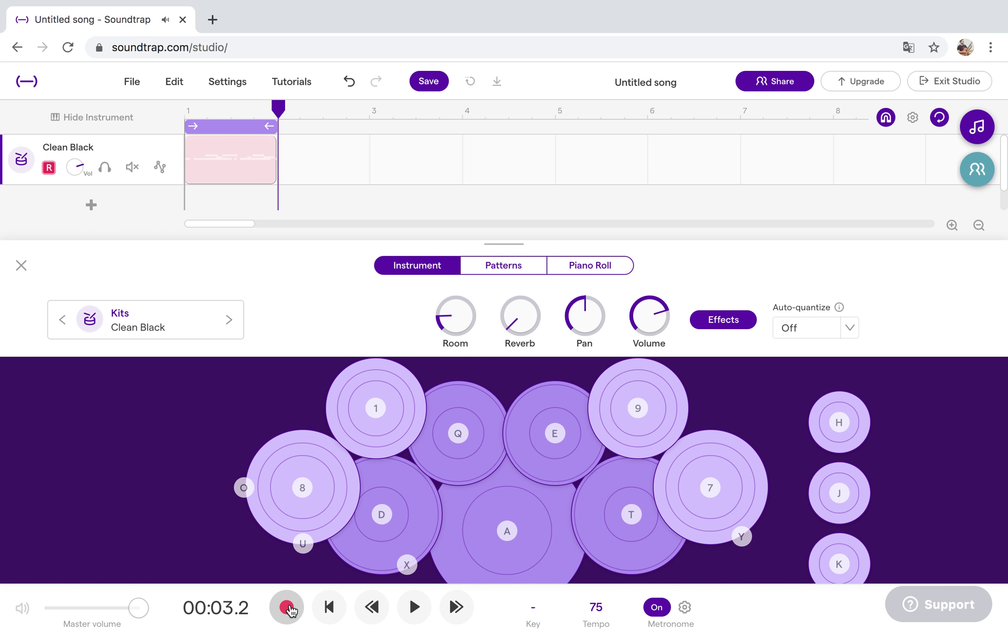
Quantize the take in the Patterns view and play the result back.
left_click(520, 278)
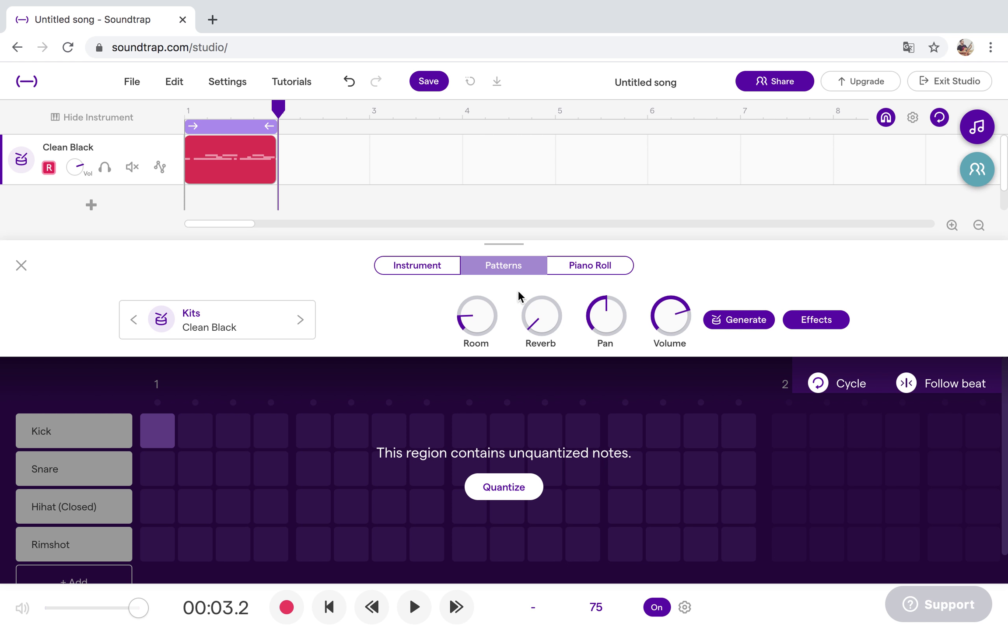
left_click(524, 495)
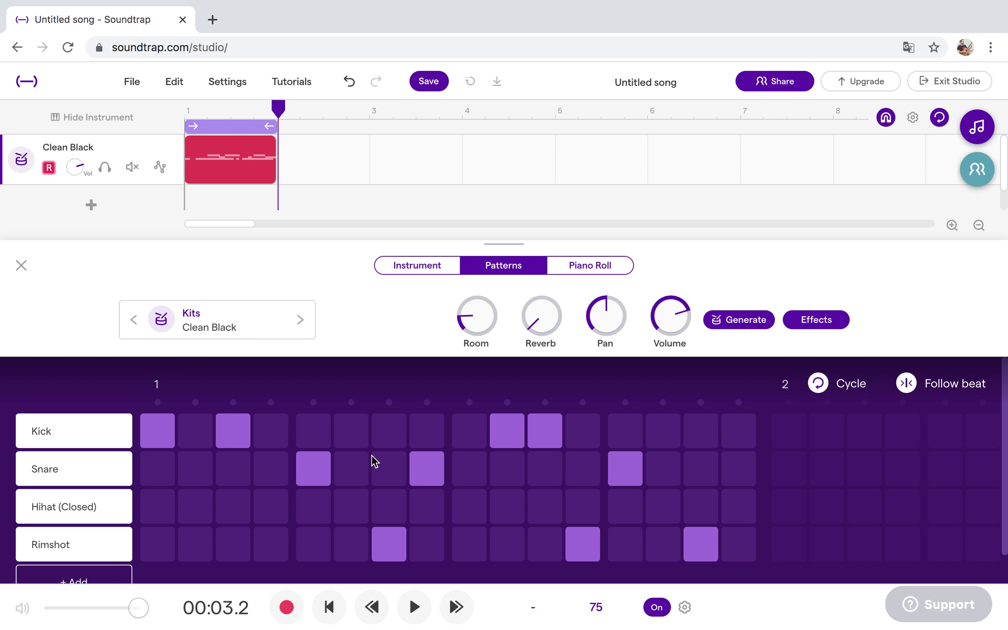
left_click(416, 607)
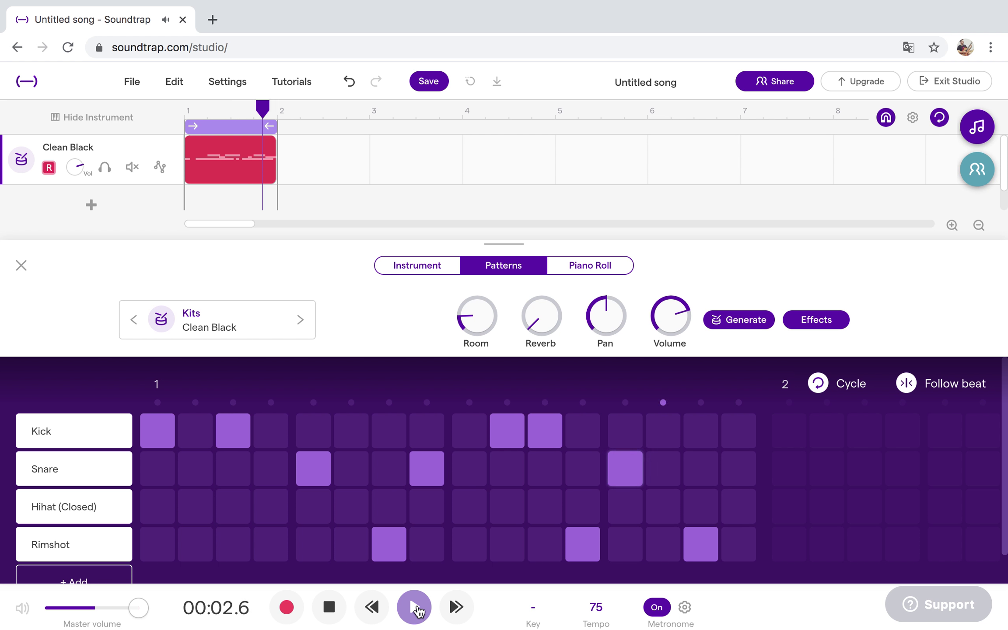
left_click(415, 609)
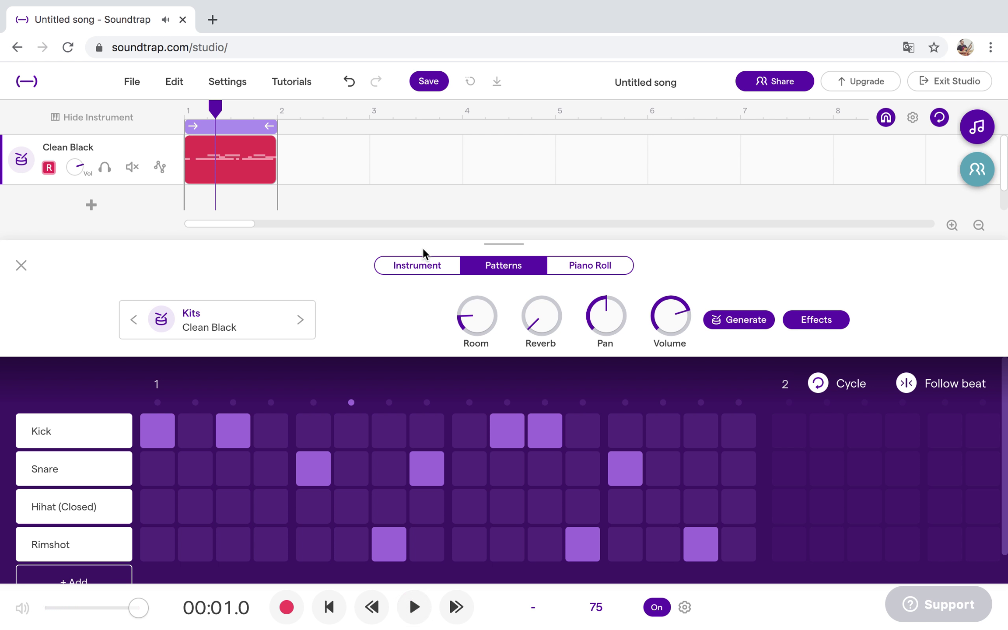
Return to the Patterns grid and toggle Kick steps 1 and 3.
left_click(419, 271)
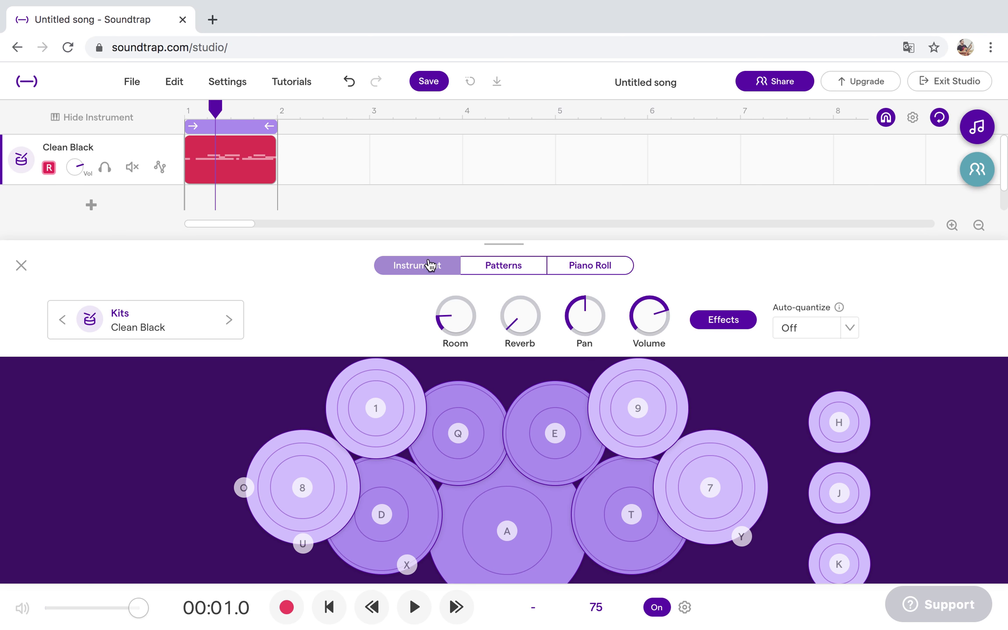
left_click(501, 269)
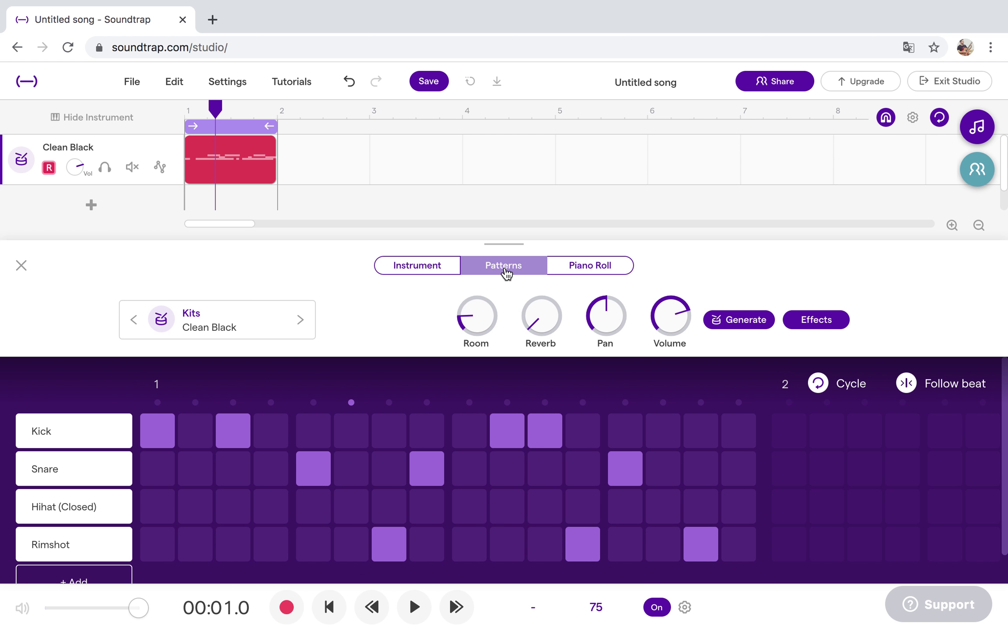
left_click(428, 270)
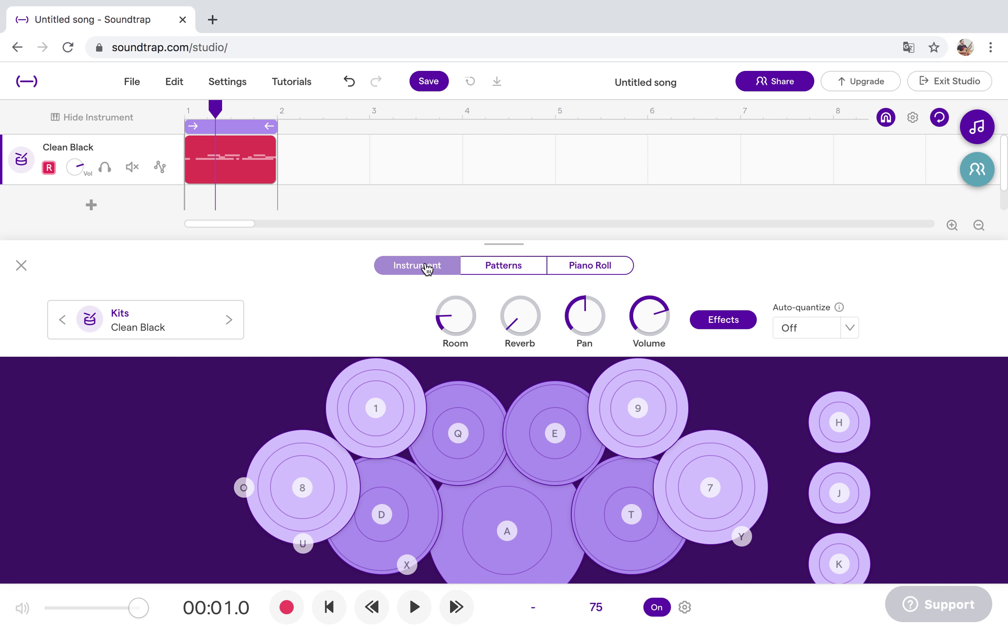
left_click(488, 275)
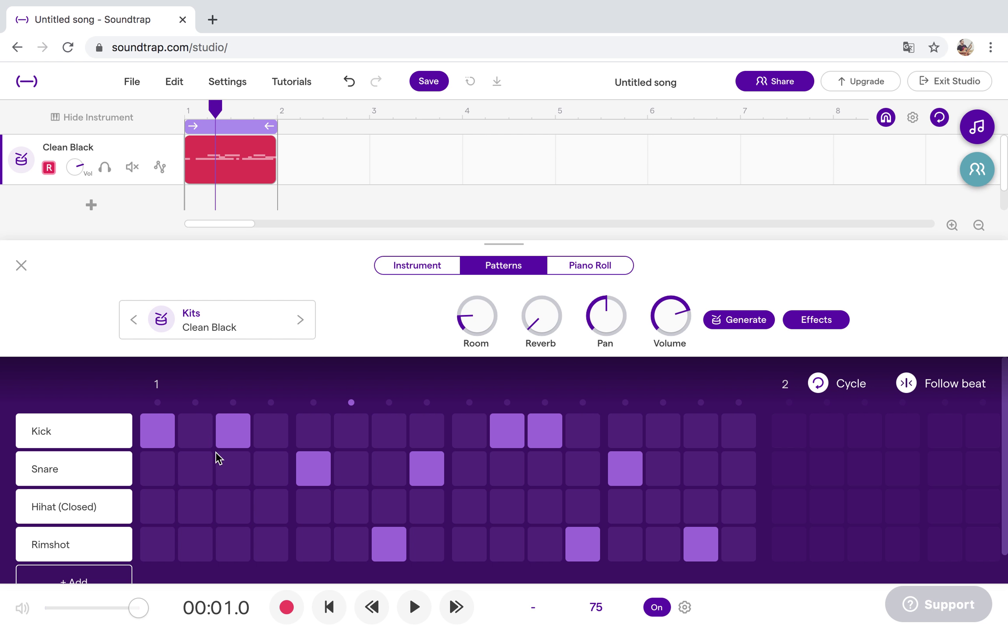
left_click(163, 435)
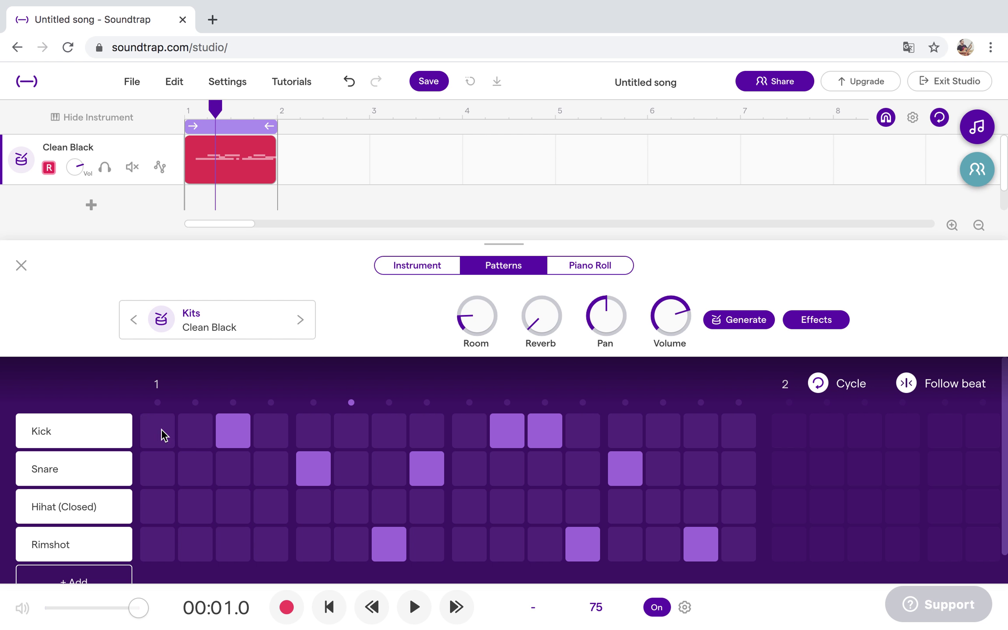
left_click(162, 430)
left_click(234, 433)
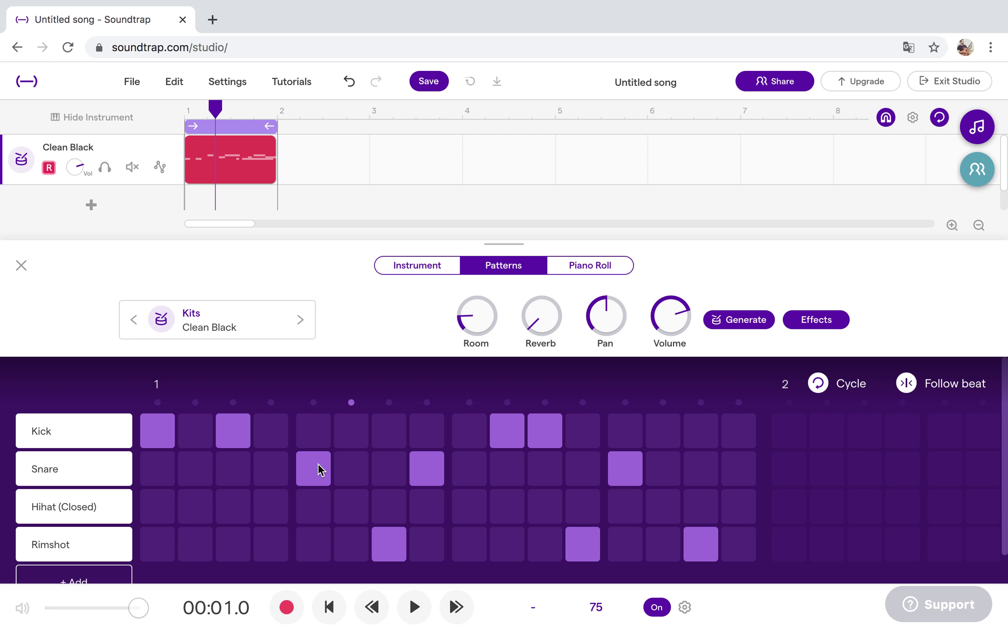
Adjust Rimshot steps 7, 12, 15, Snare 8 and 13, Kick 10 and 11, then replay from the start.
left_click(393, 541)
left_click(435, 460)
left_click(436, 460)
left_click(504, 440)
left_click(503, 440)
left_click(549, 433)
left_click(550, 434)
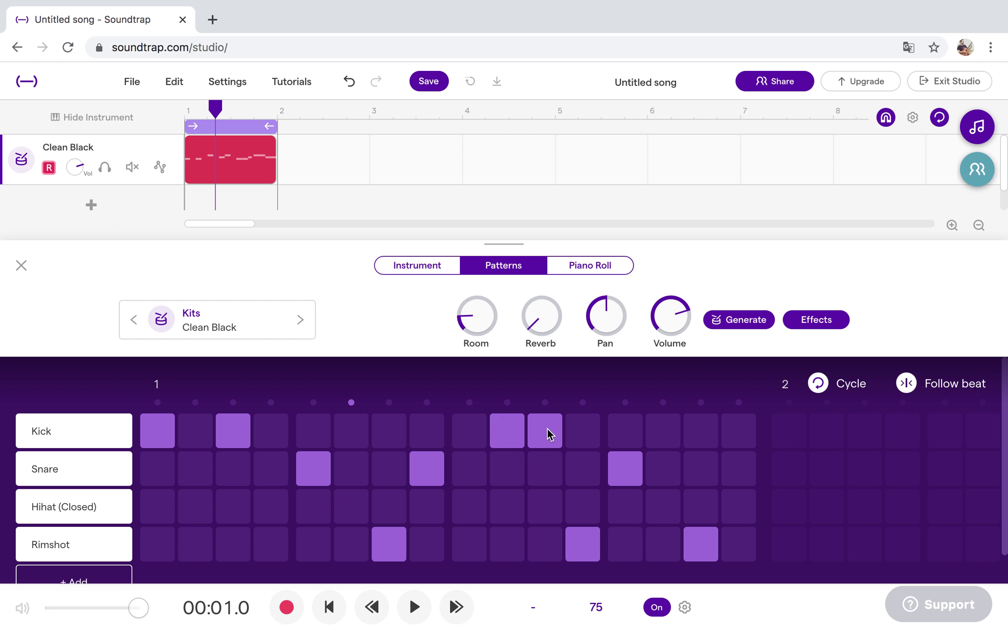
left_click(581, 543)
left_click(622, 474)
left_click(702, 550)
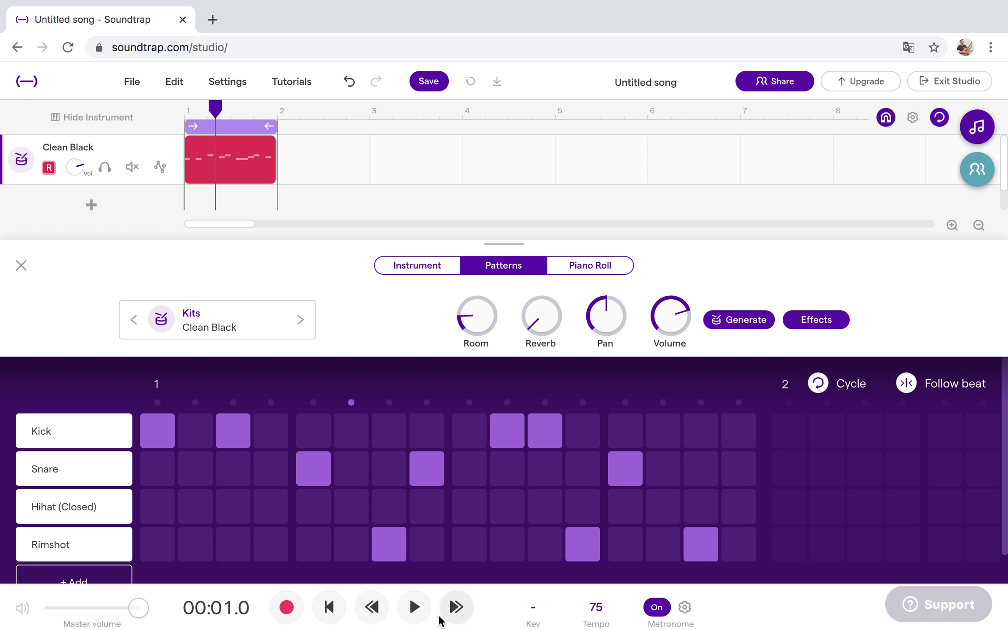
left_click(333, 608)
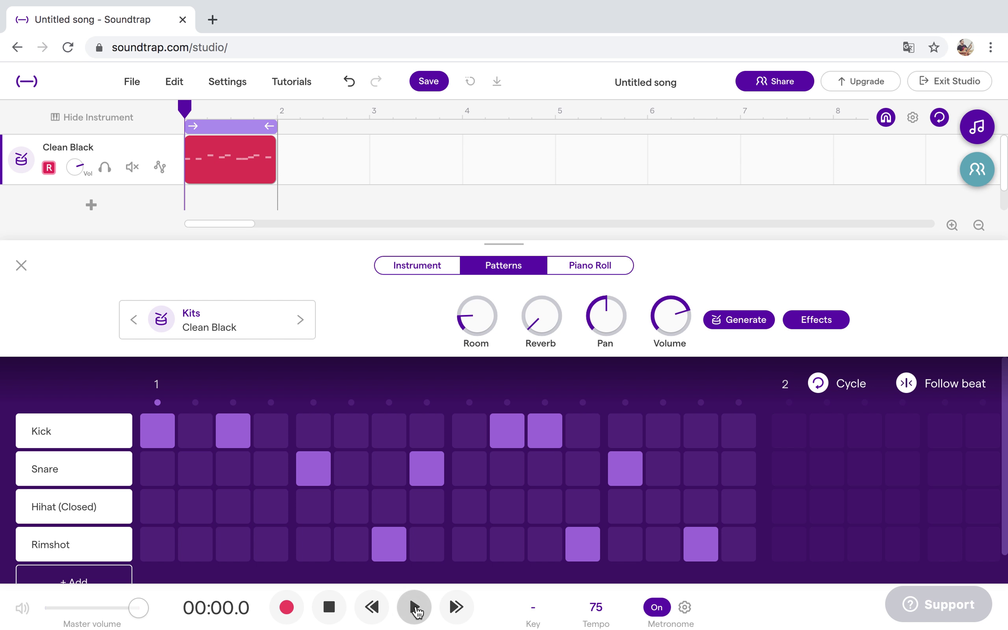
left_click(414, 608)
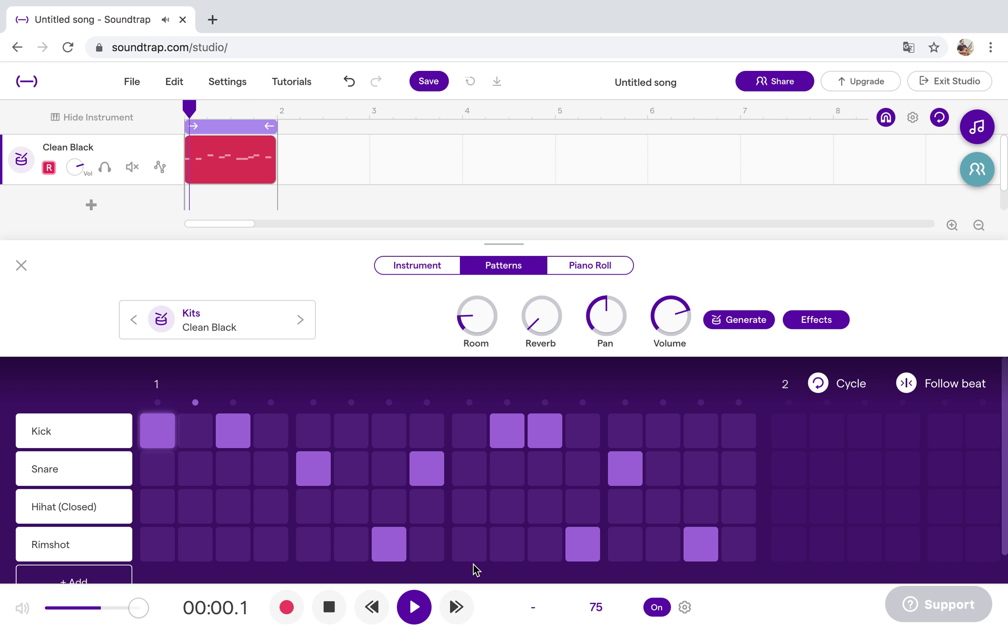
Add a snare on step 16 and delete the Hihat (Closed) row.
left_click(739, 477)
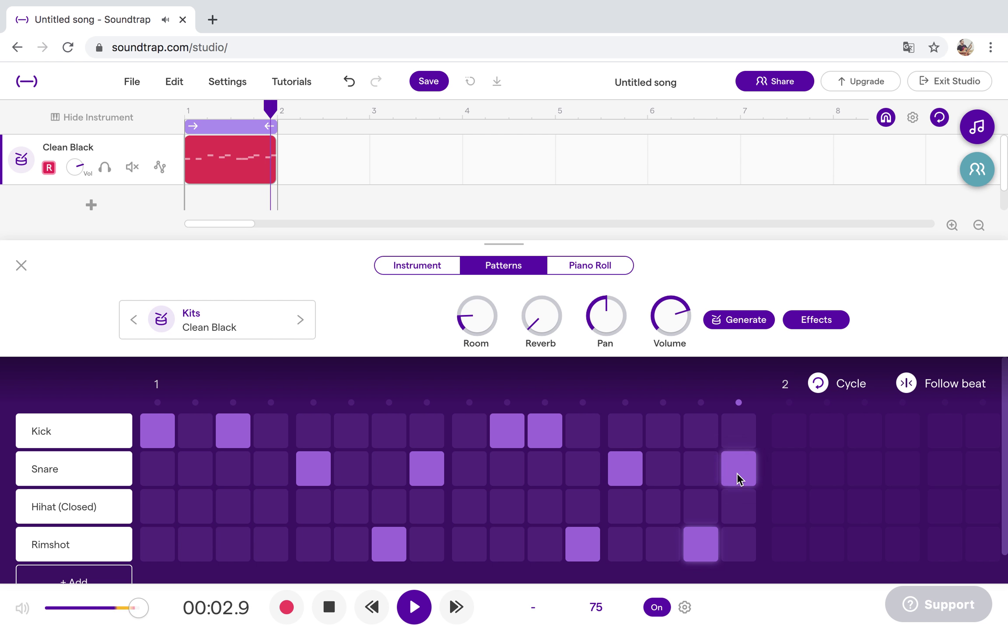
left_click(739, 477)
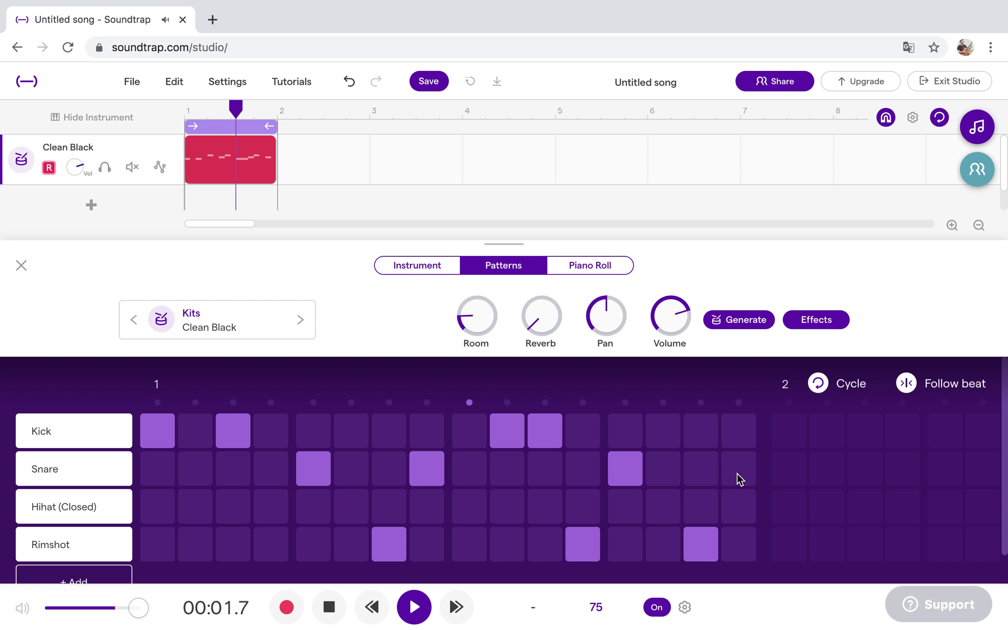
left_click(739, 477)
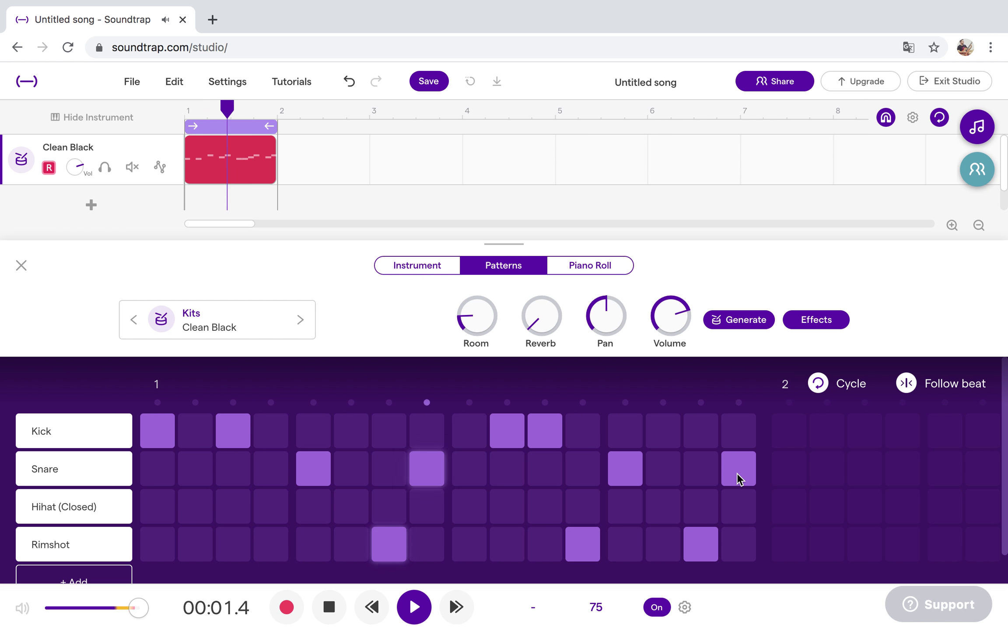
scroll(739, 478, "down", 1)
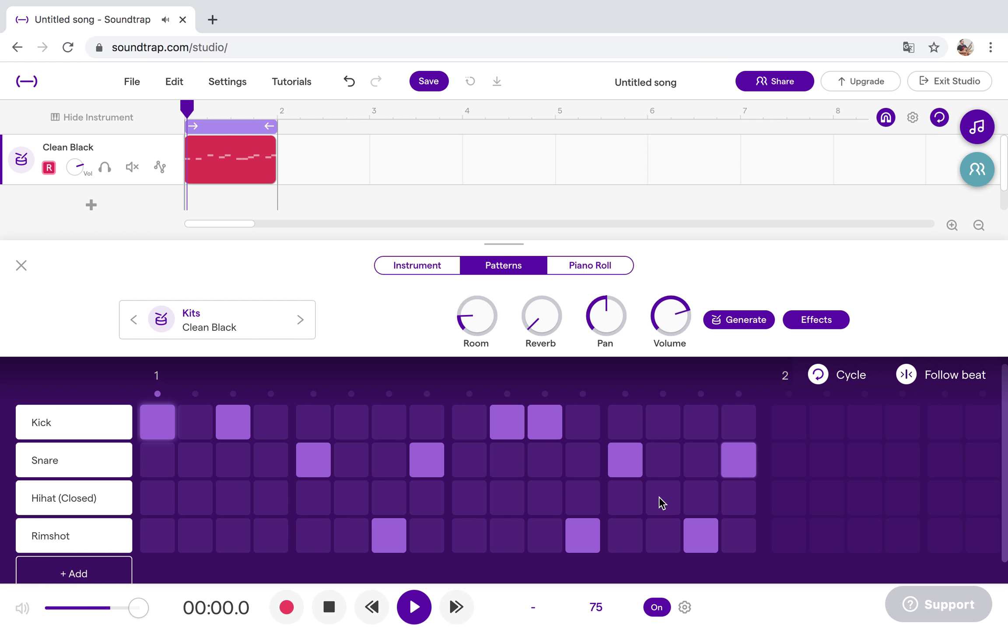
left_click(122, 503)
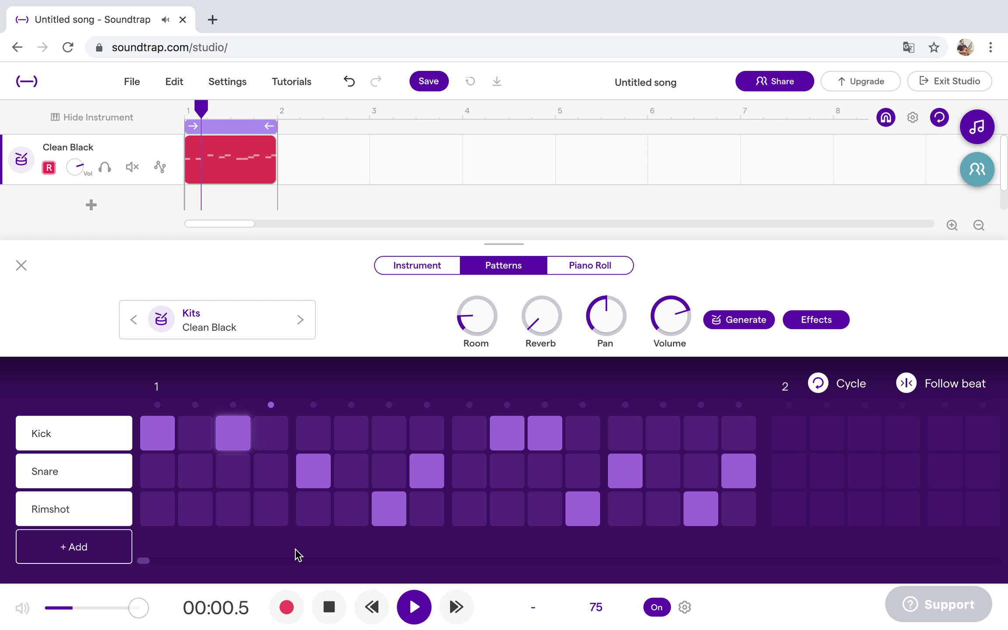
left_click(416, 610)
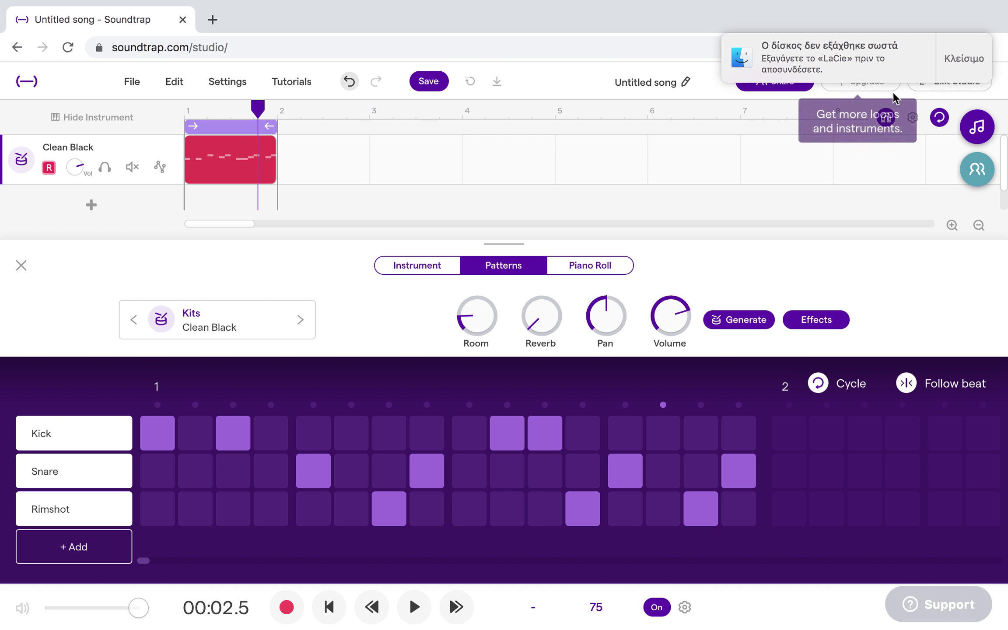
left_click(964, 59)
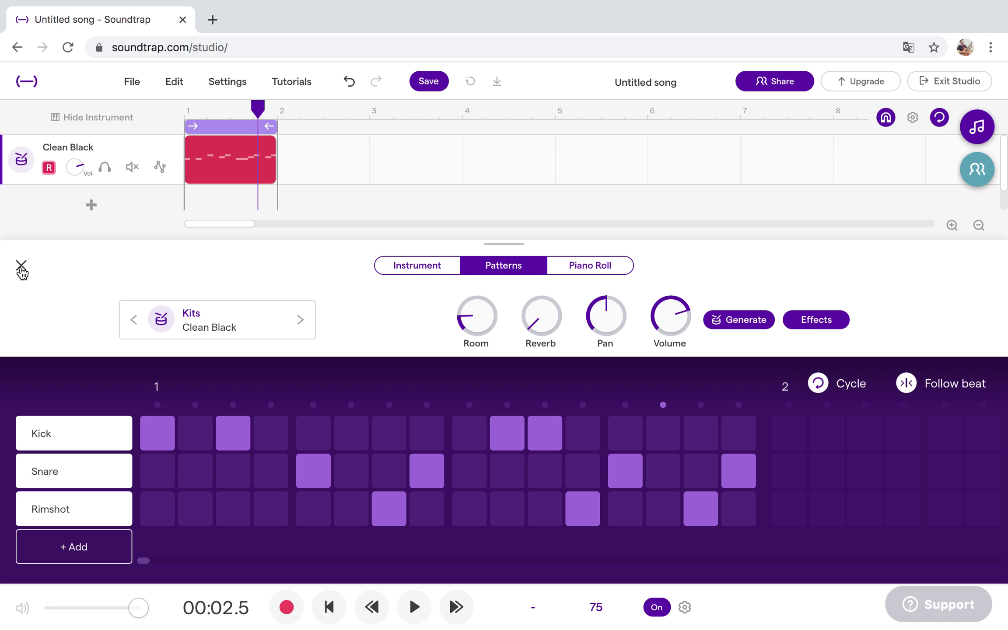
Loop the one-bar drum clip out along the timeline, trimming it to end exactly at bar 9.
left_click(21, 266)
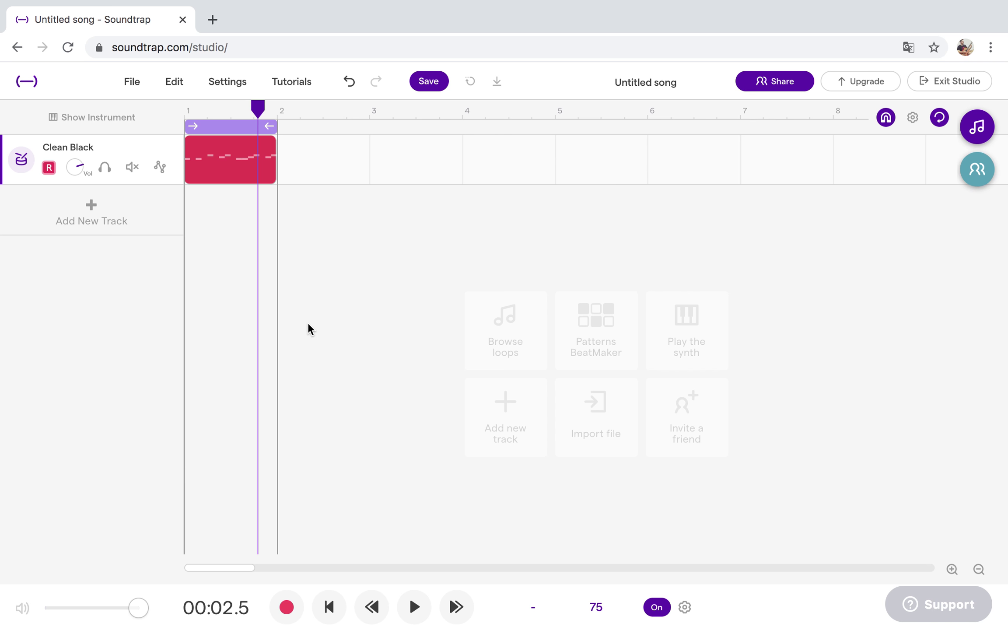
left_click(979, 569)
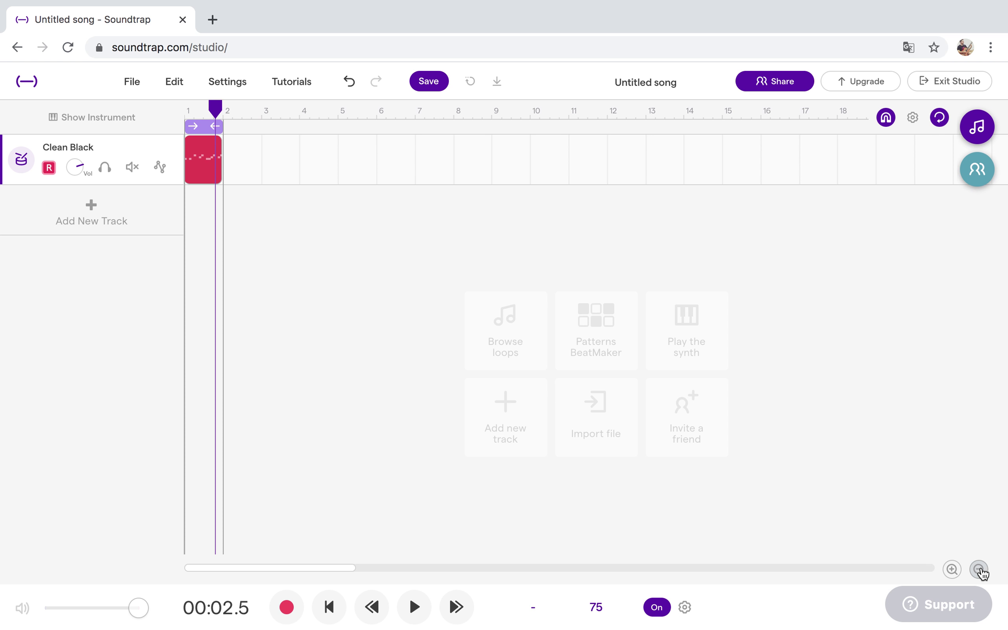
mouse_move(215, 149)
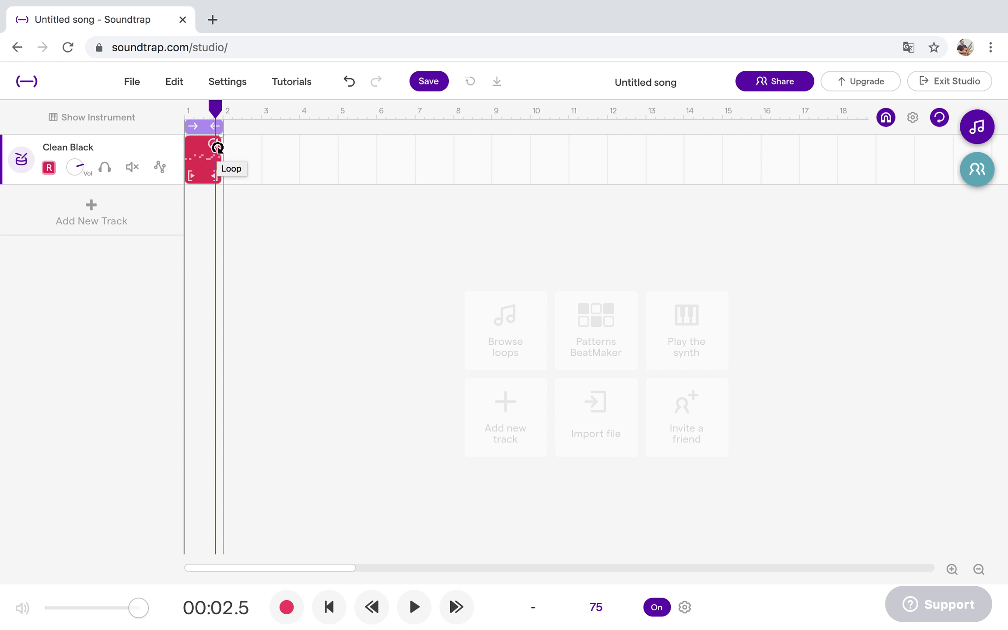
left_click_drag(218, 147, 523, 146)
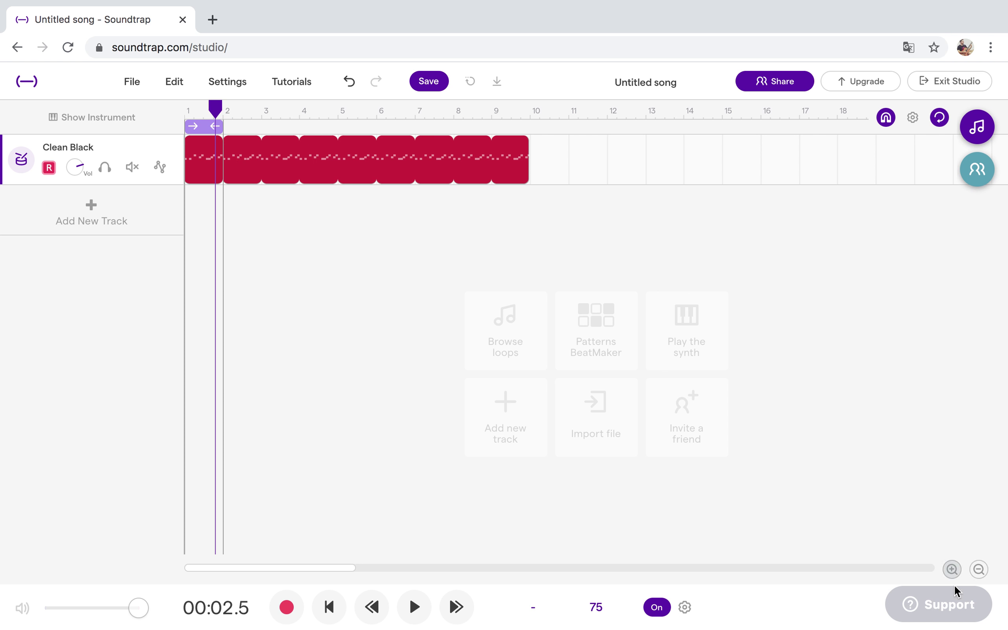
left_click(951, 569)
left_click(952, 569)
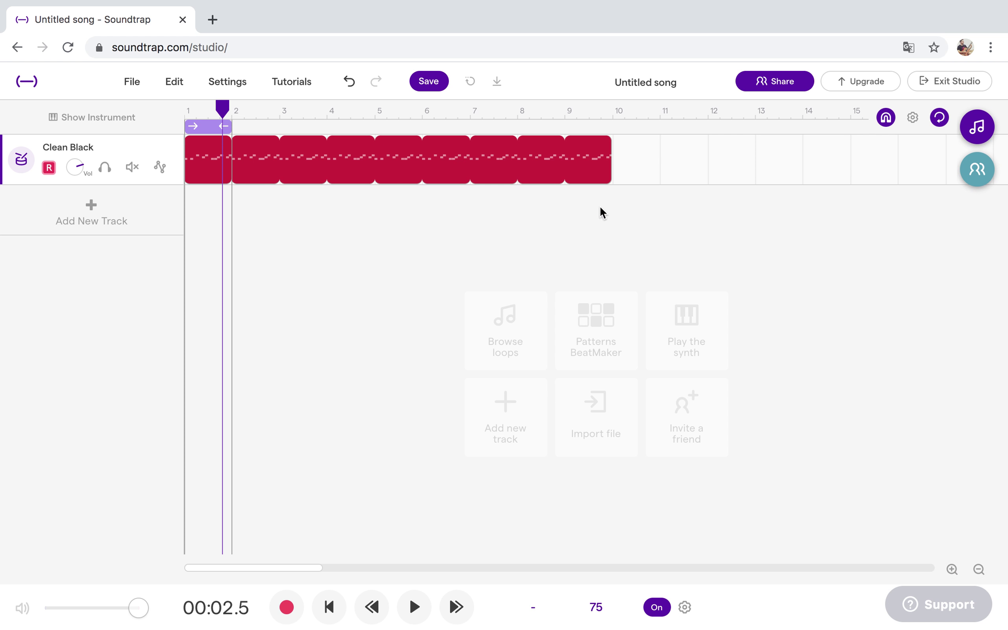
left_click(952, 569)
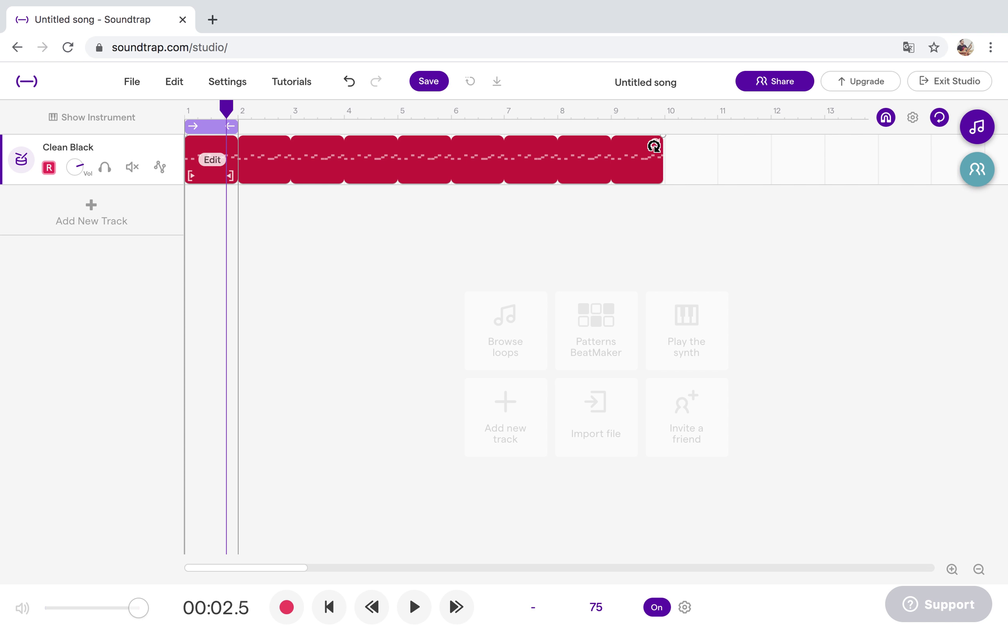
left_click_drag(655, 144, 602, 148)
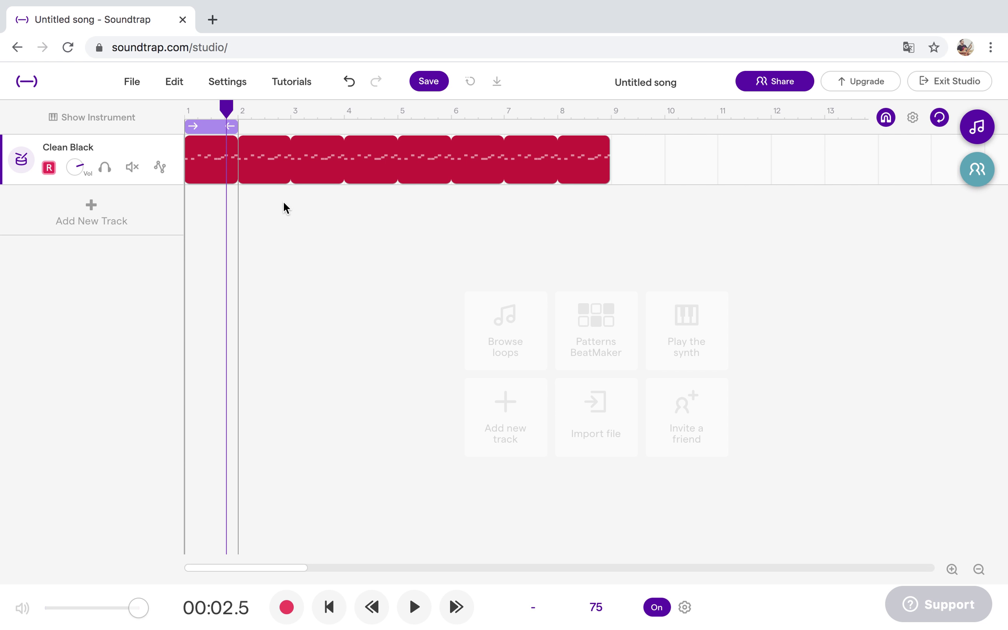
Split the drum clip at bars 4 and 5 using the playhead.
left_click_drag(228, 108, 341, 118)
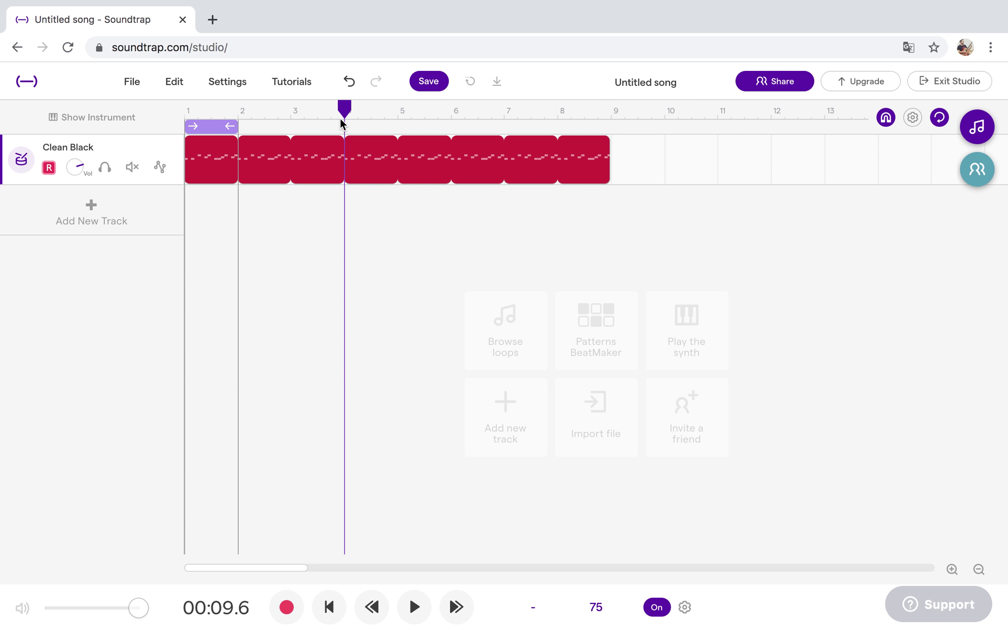
mouse_move(361, 146)
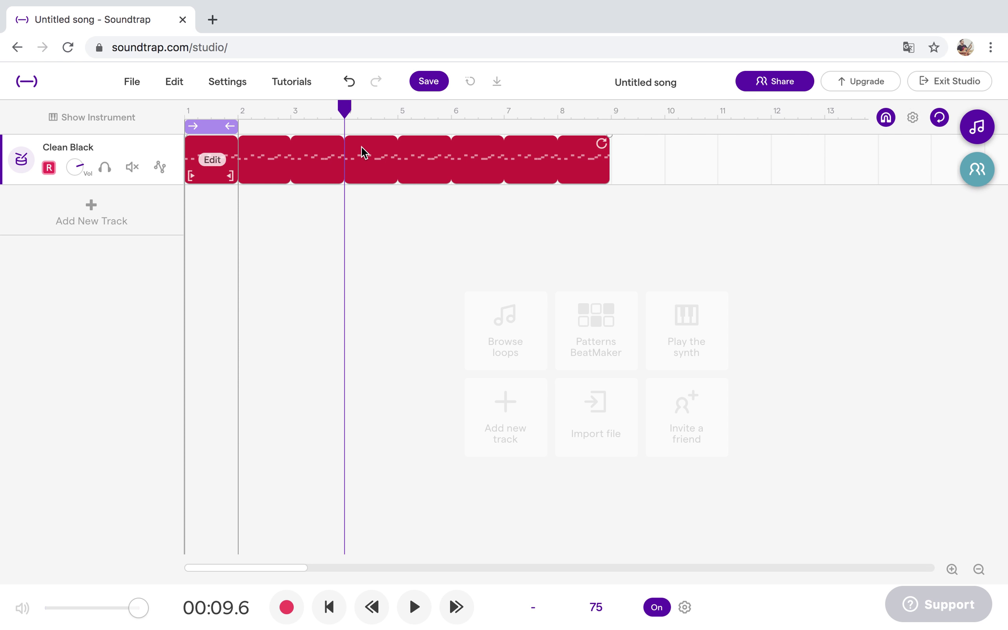
right_click(366, 169)
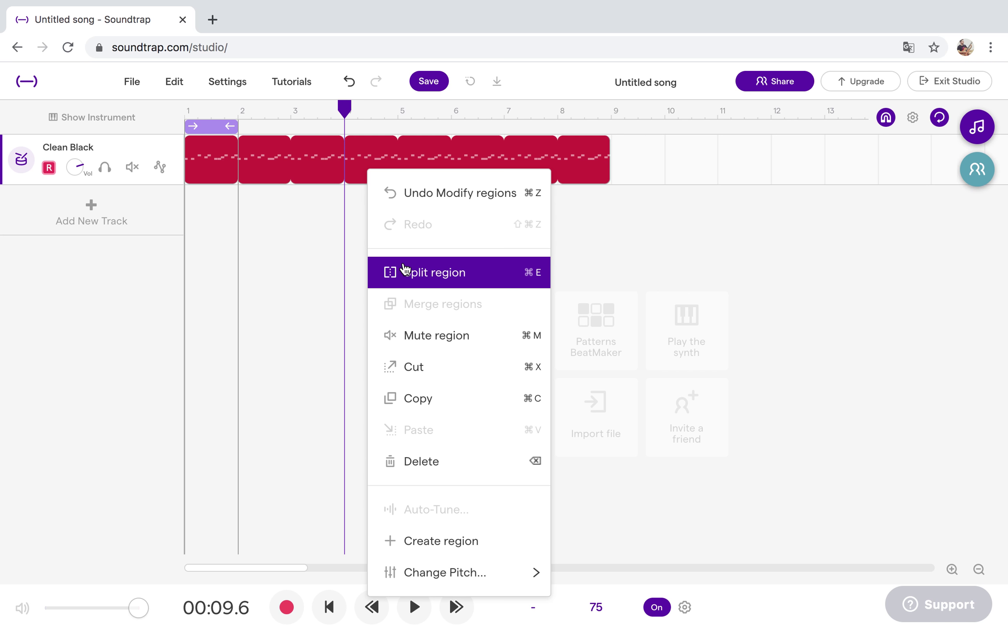
left_click(405, 271)
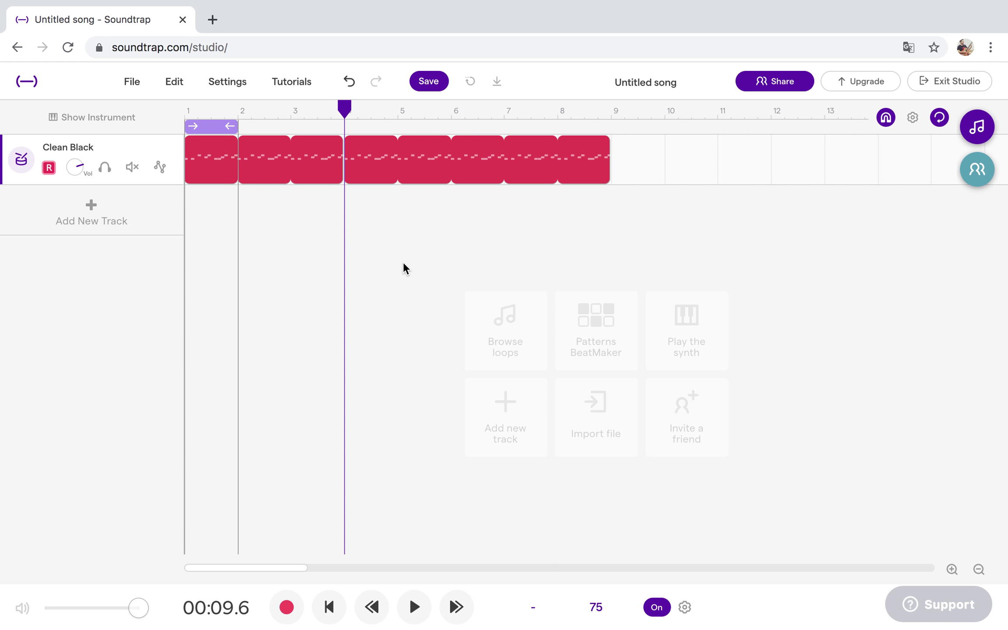
left_click_drag(344, 108, 395, 121)
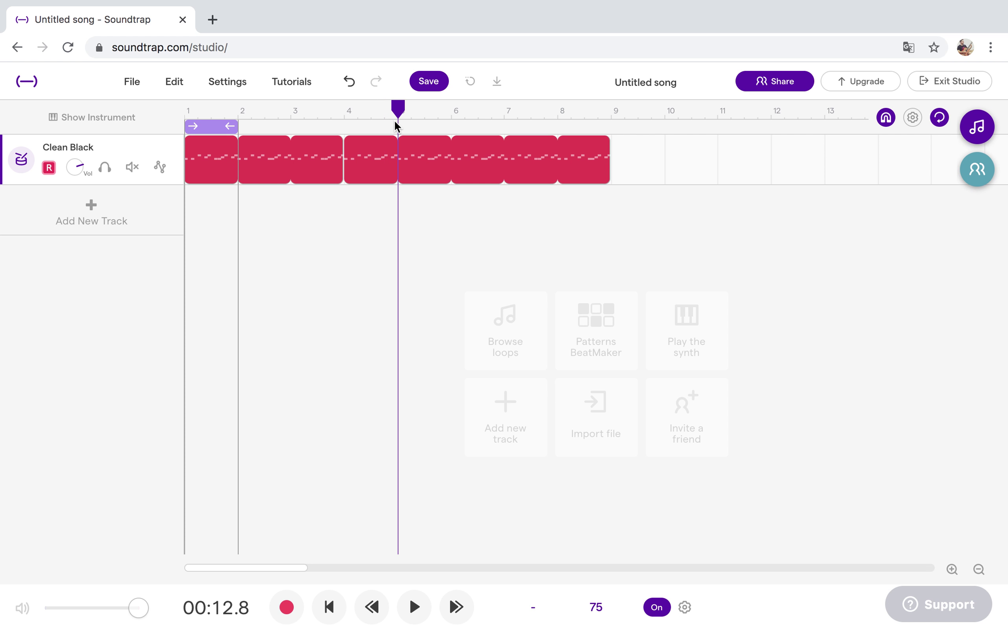
right_click(373, 147)
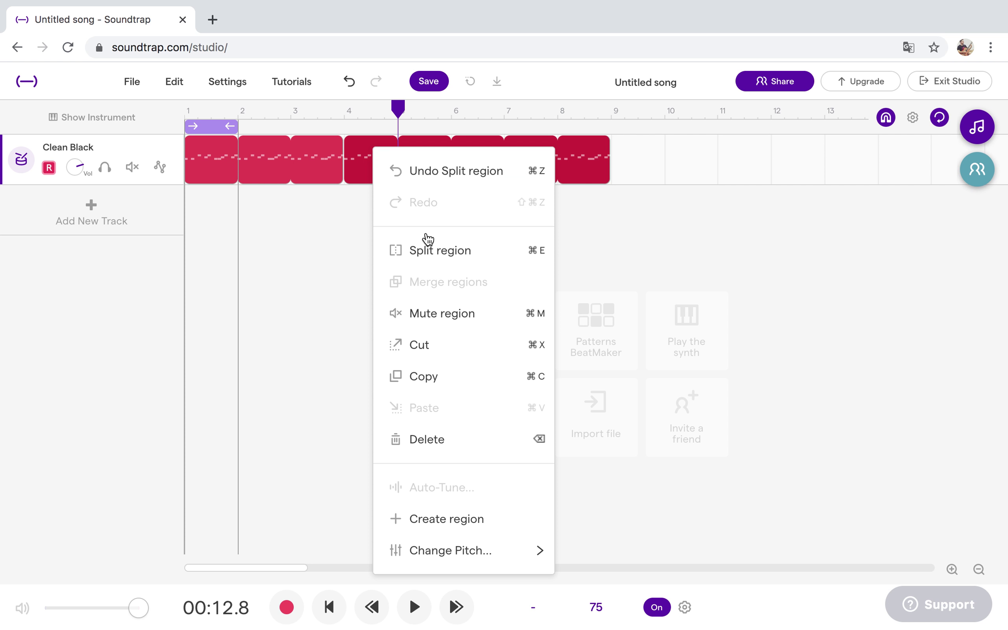
left_click(428, 253)
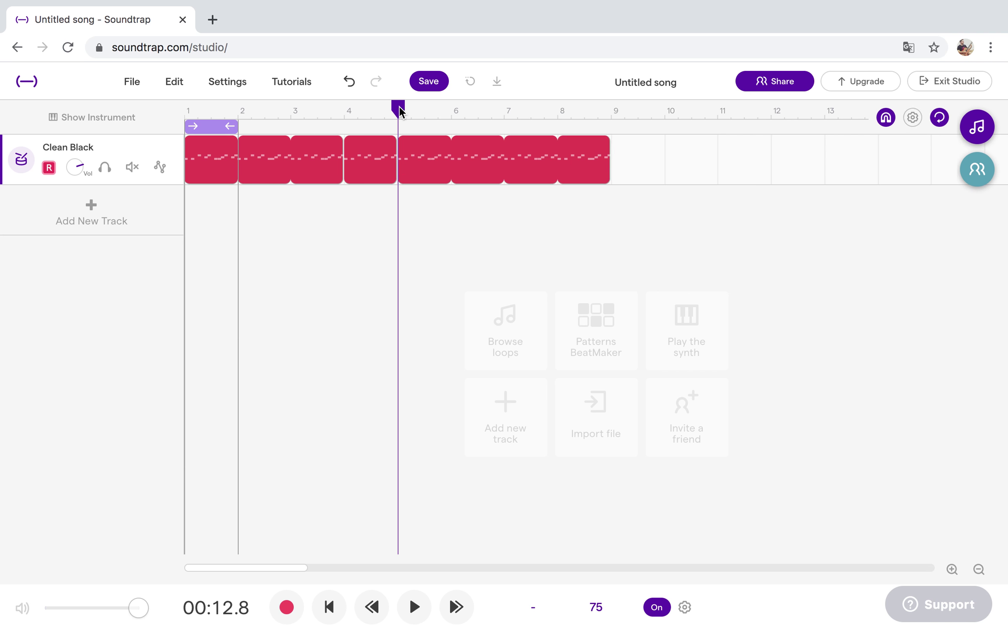
Split the remaining regions at bar 8 and park the playhead just before bar 10.
left_click_drag(399, 112, 554, 134)
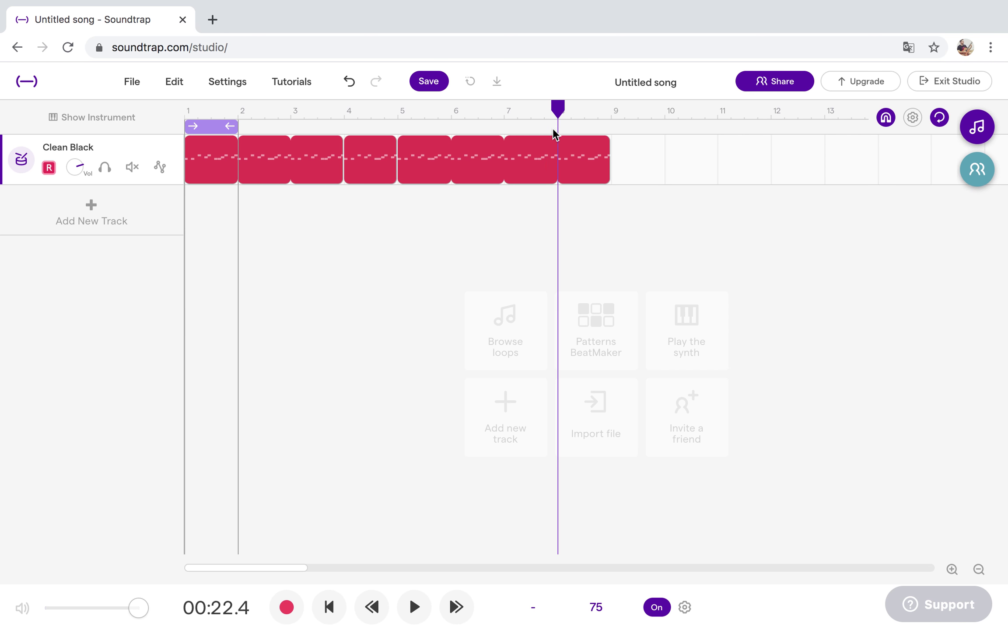
left_click(590, 167)
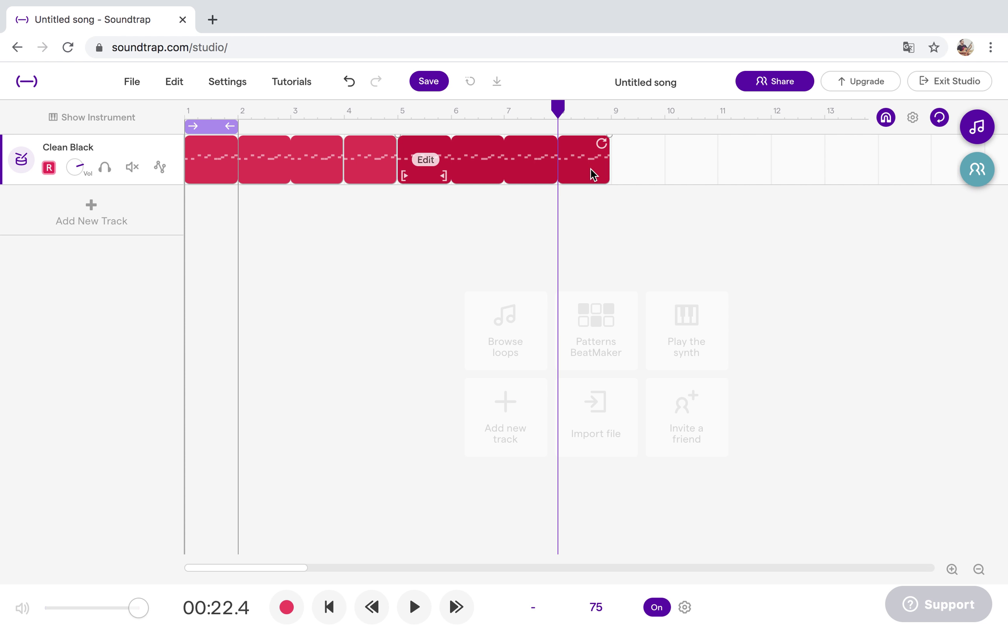
right_click(591, 174)
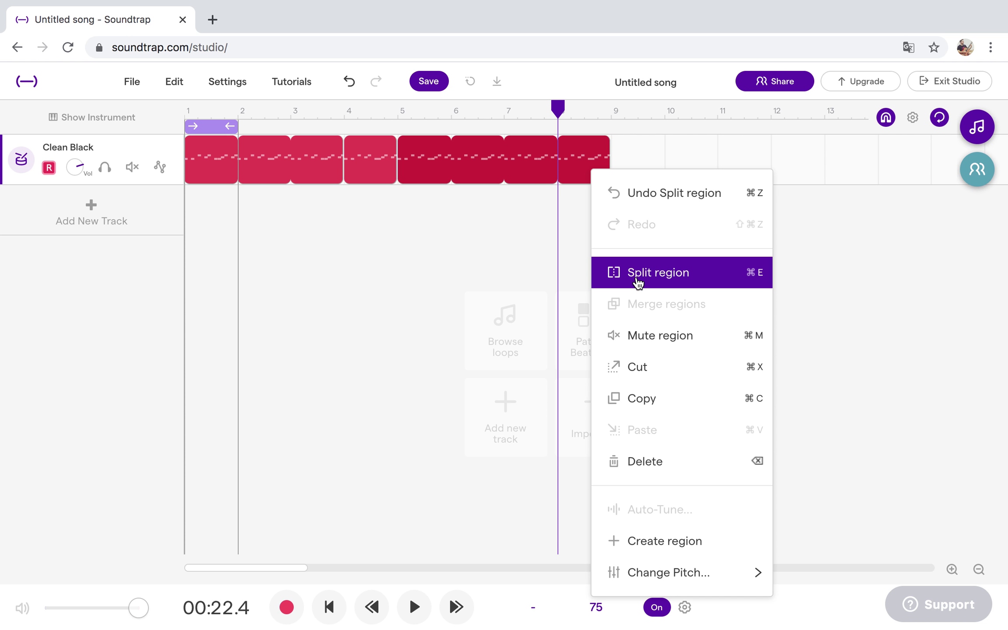
left_click(638, 282)
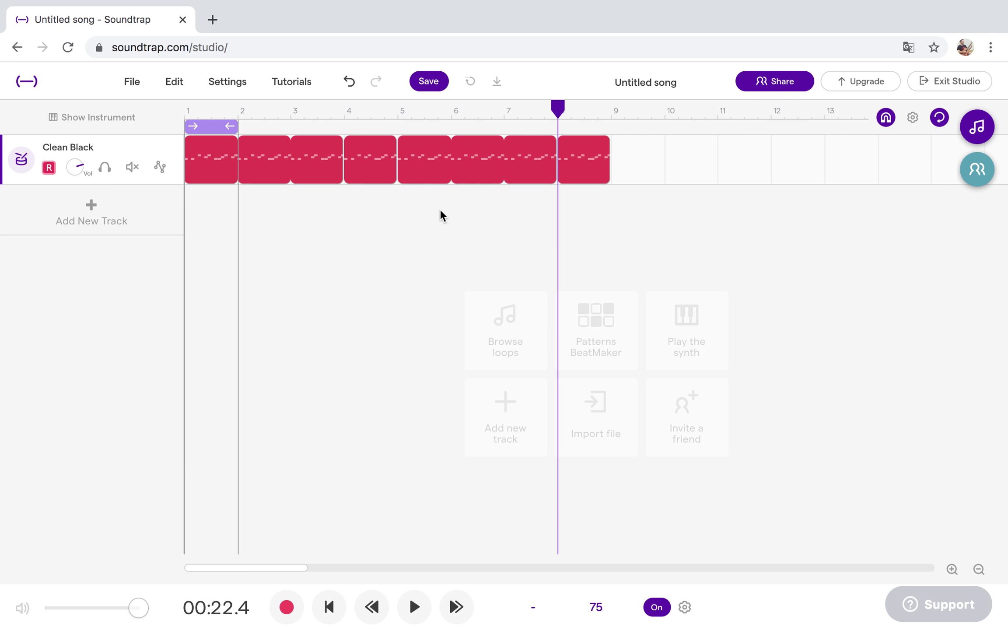
left_click(569, 116)
left_click(651, 114)
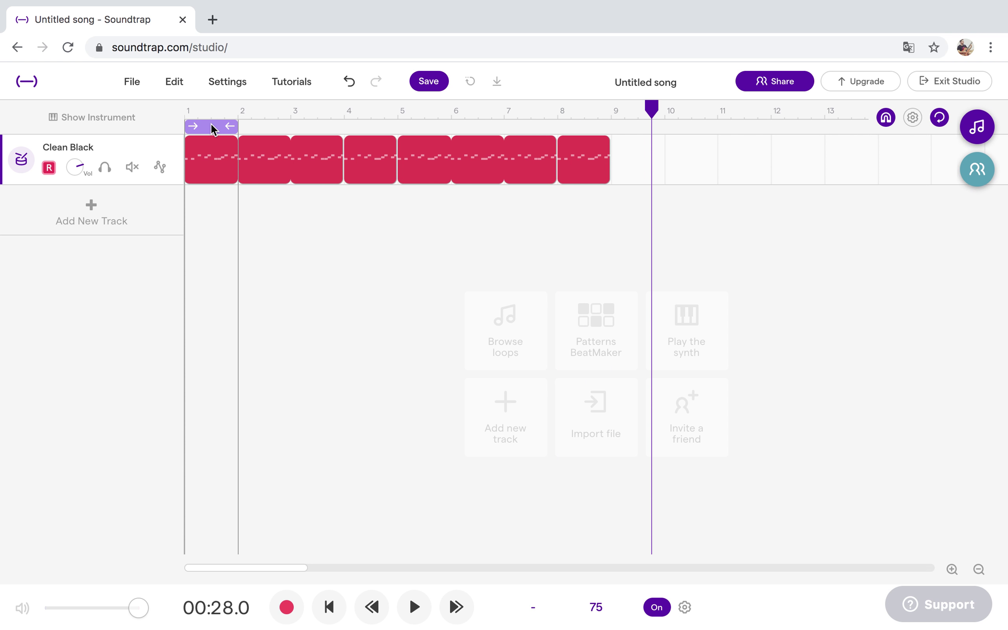
Check the drum clips to confirm bars 4 and 8 are separate regions.
left_click(287, 165)
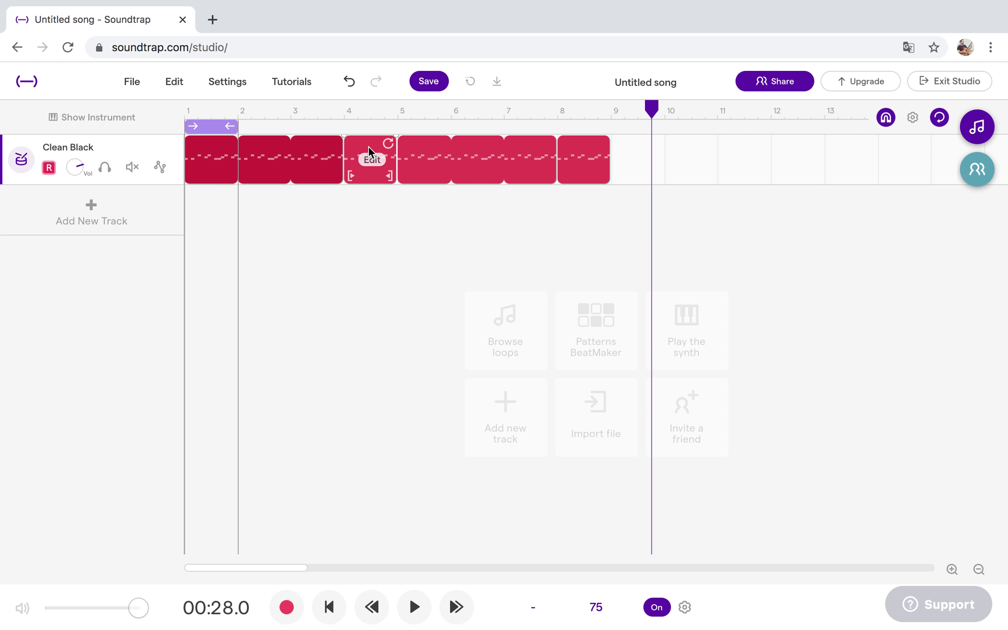
left_click(368, 148)
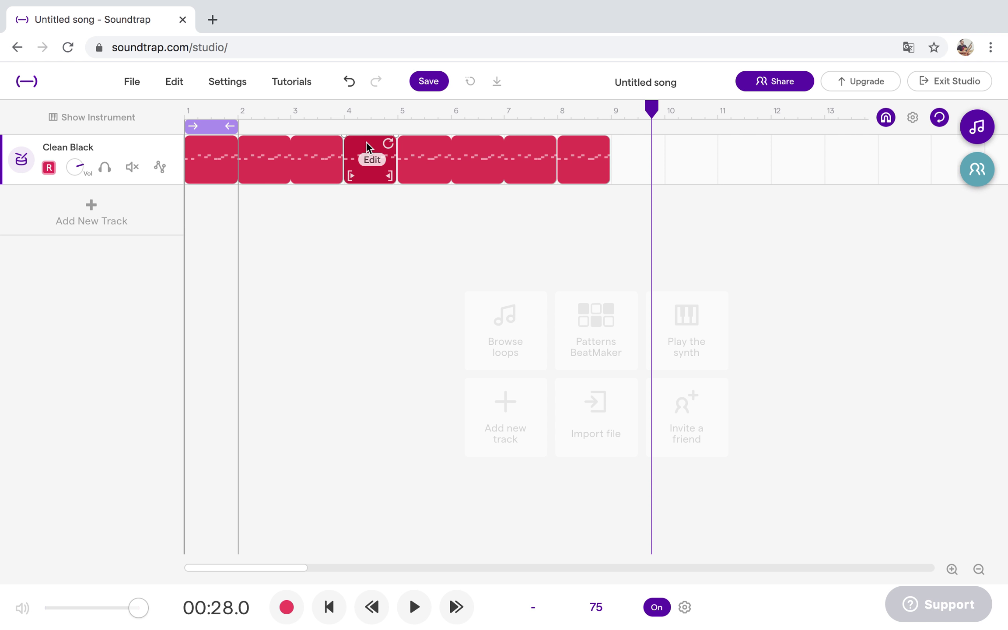
left_click(508, 159)
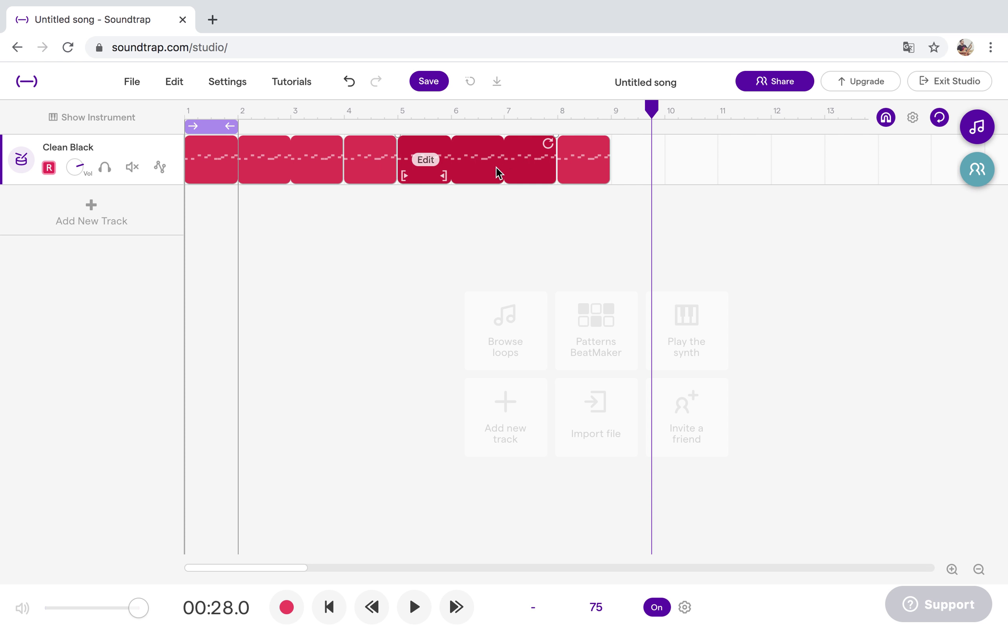
left_click(589, 152)
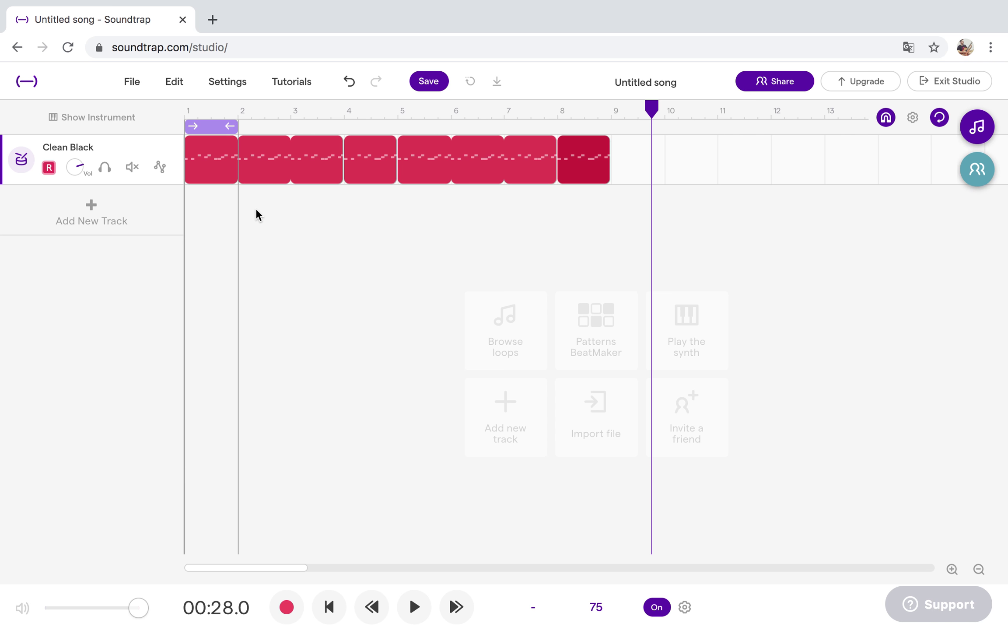
Loop bar 4, start playback, and show the Clean Black drum kit's instrument panel.
left_click_drag(204, 135, 390, 125)
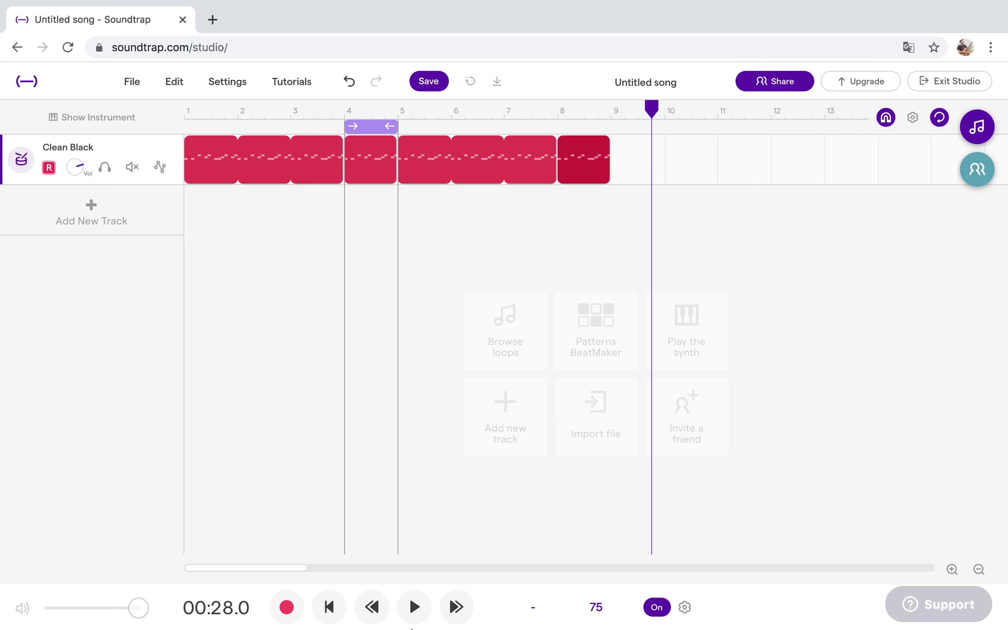
left_click(419, 618)
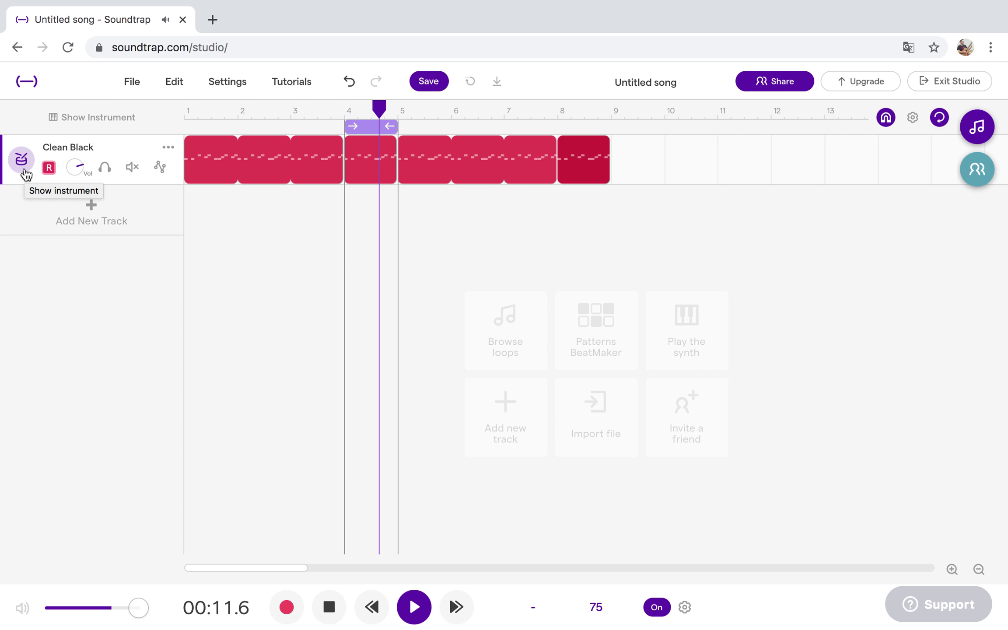
left_click(24, 172)
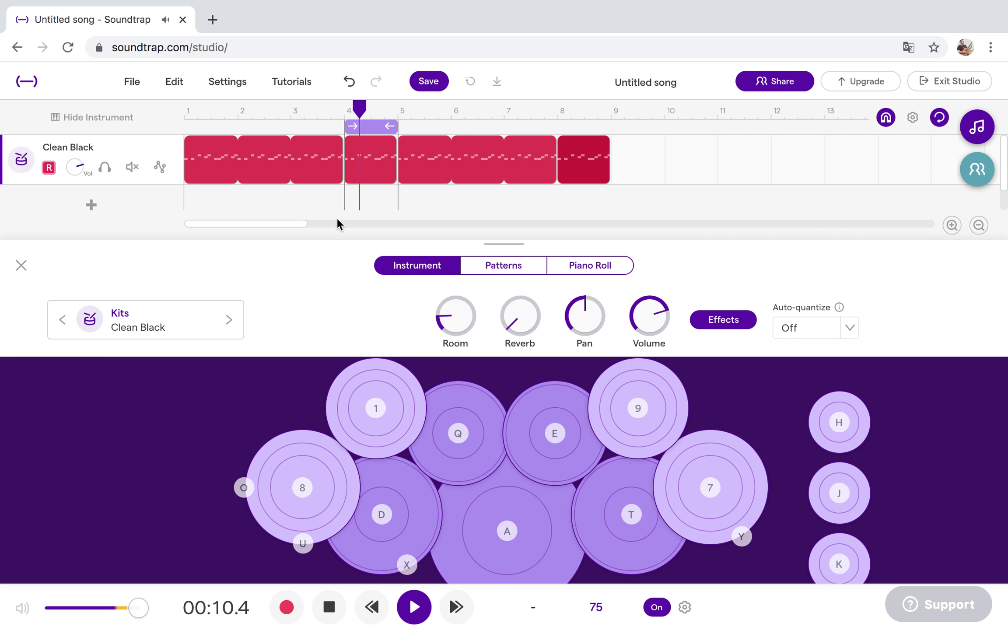
Switch the instrument panel to the Patterns step grid for the bar 4 region.
left_click(508, 271)
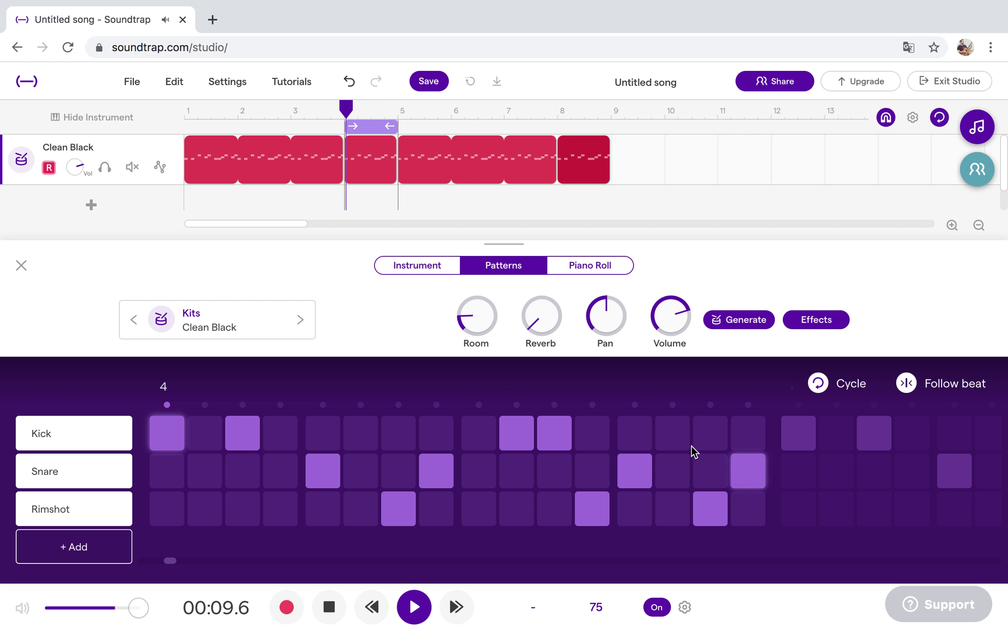
Edit bar 4's pattern to kick on steps 1, 3, 10, 11, 14 and snare on steps 5, 8.
left_click(680, 437)
left_click(637, 476)
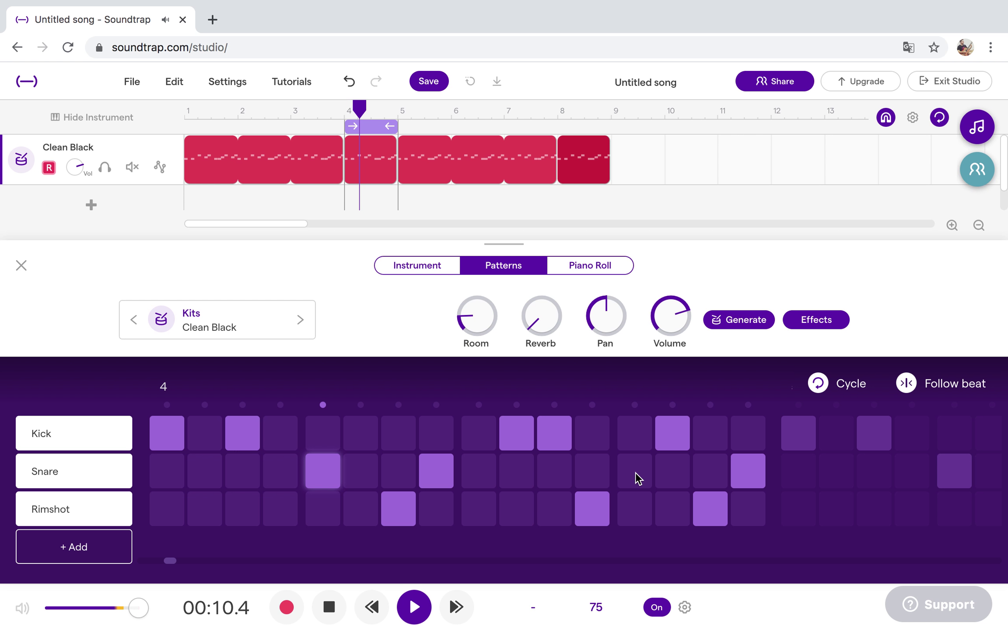
left_click(484, 509)
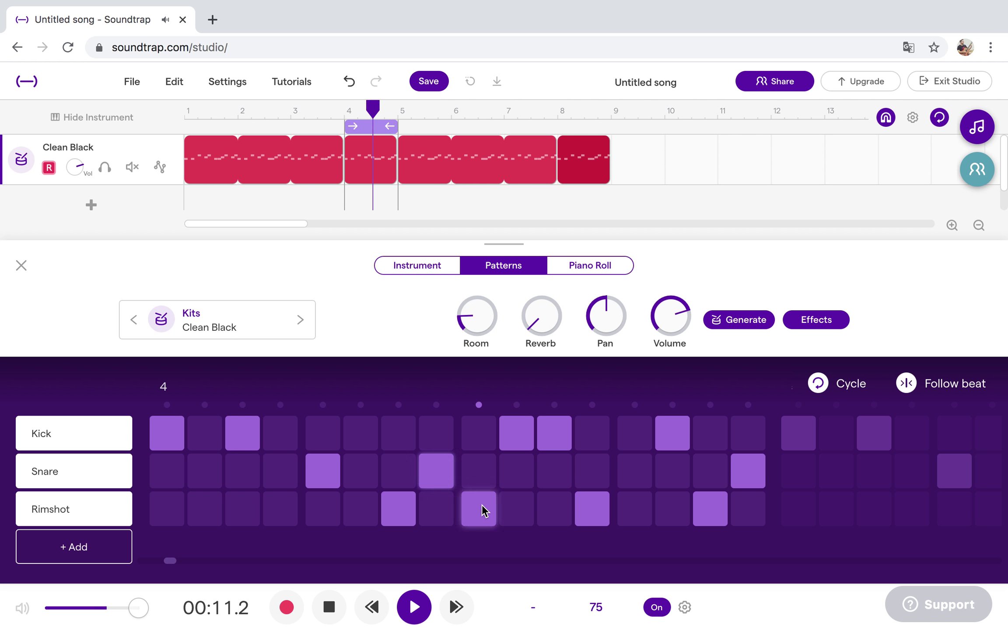
left_click(484, 510)
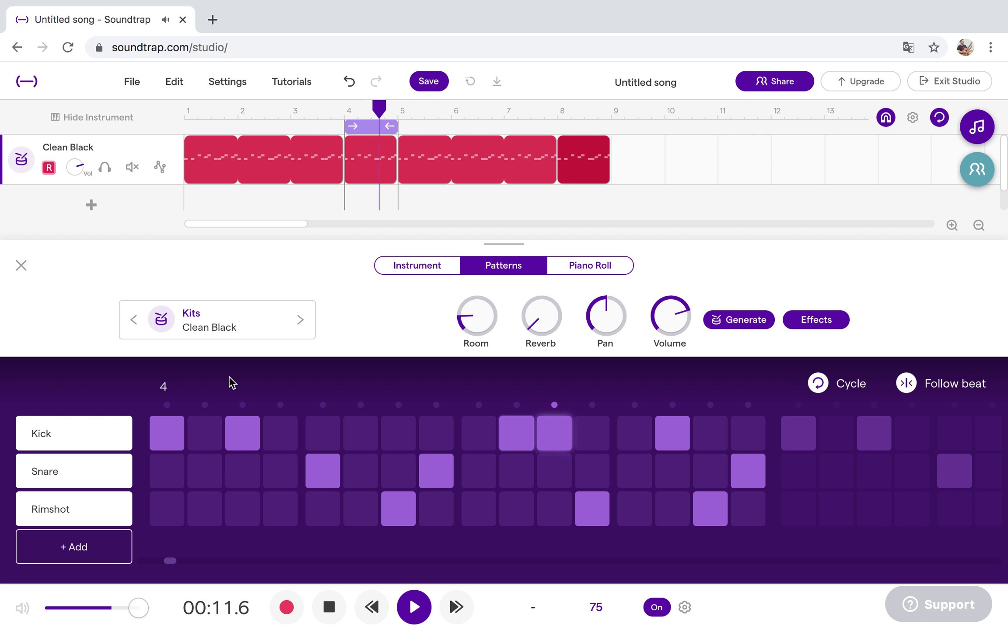
left_click(754, 479)
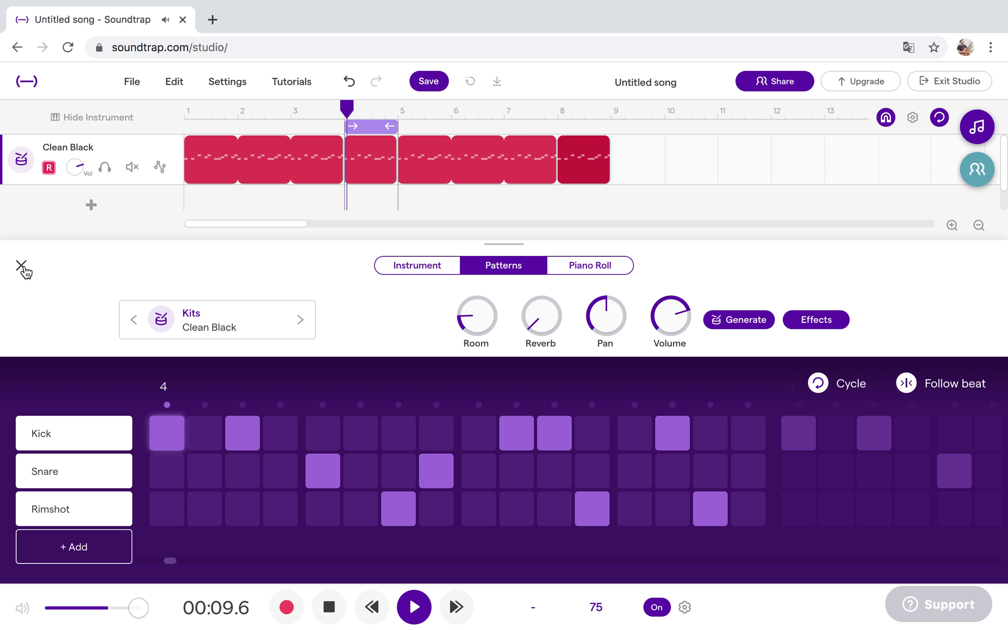
Move the loop over bar 8 and show that region's drum step pattern.
left_click(21, 266)
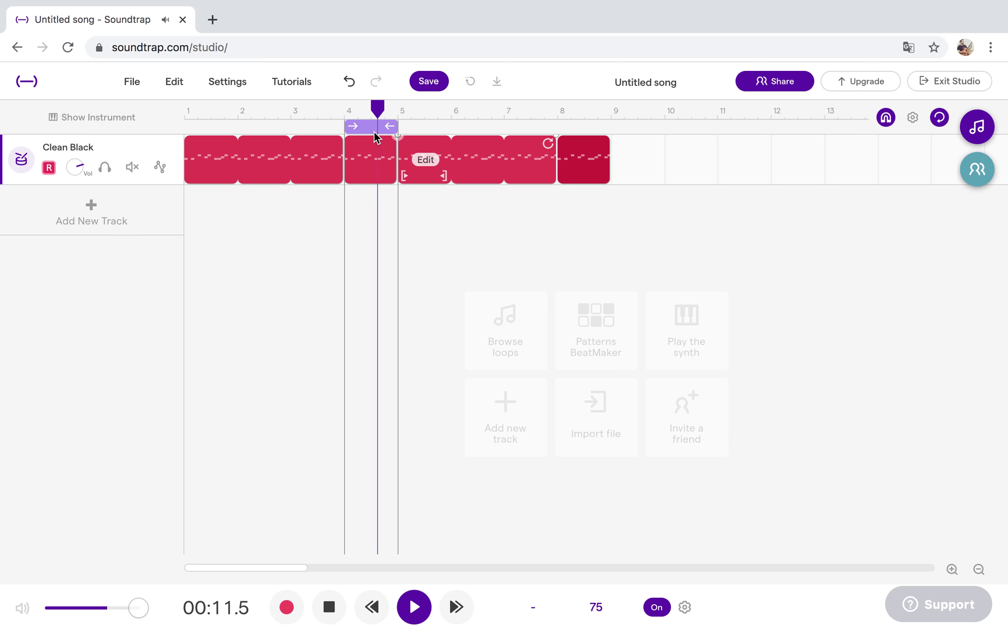
left_click_drag(367, 127, 576, 128)
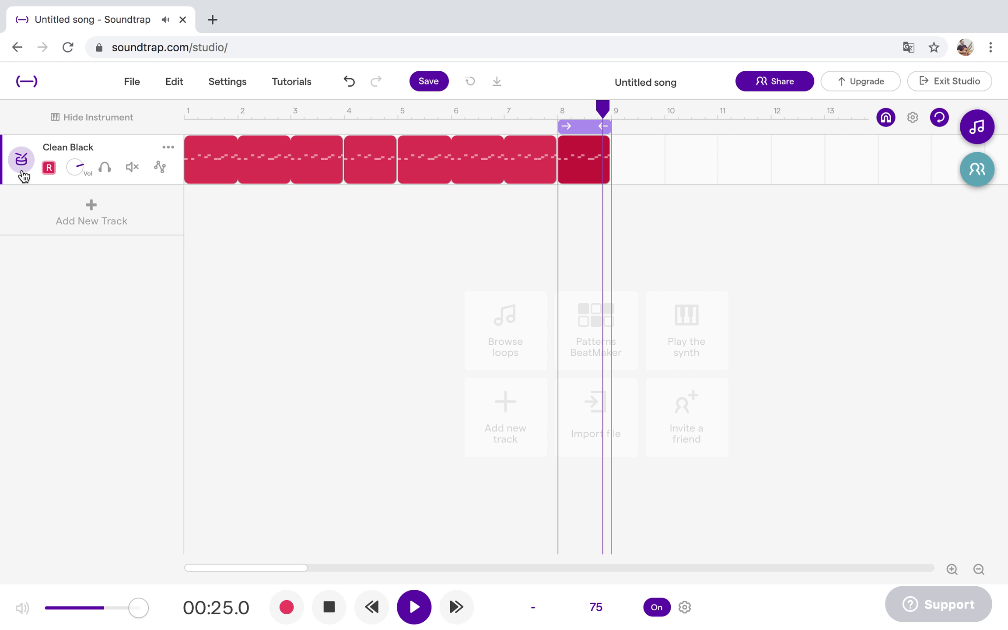
left_click(21, 161)
left_click(487, 268)
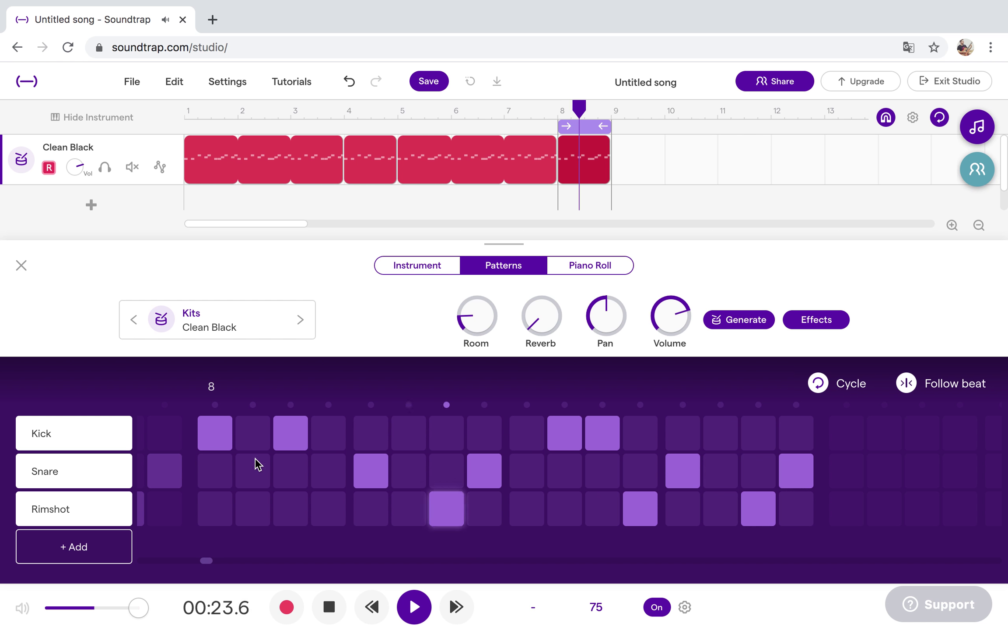
Shift bar 8's kick and snare hits, removing the last snare and a late rimshot.
left_click(221, 437)
left_click(223, 470)
left_click(261, 445)
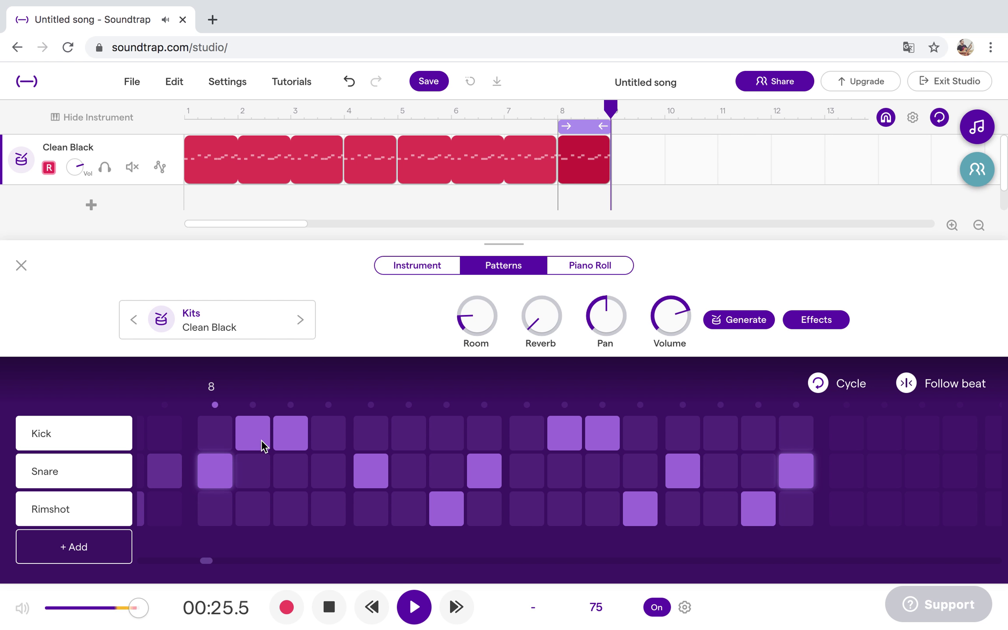
left_click(294, 437)
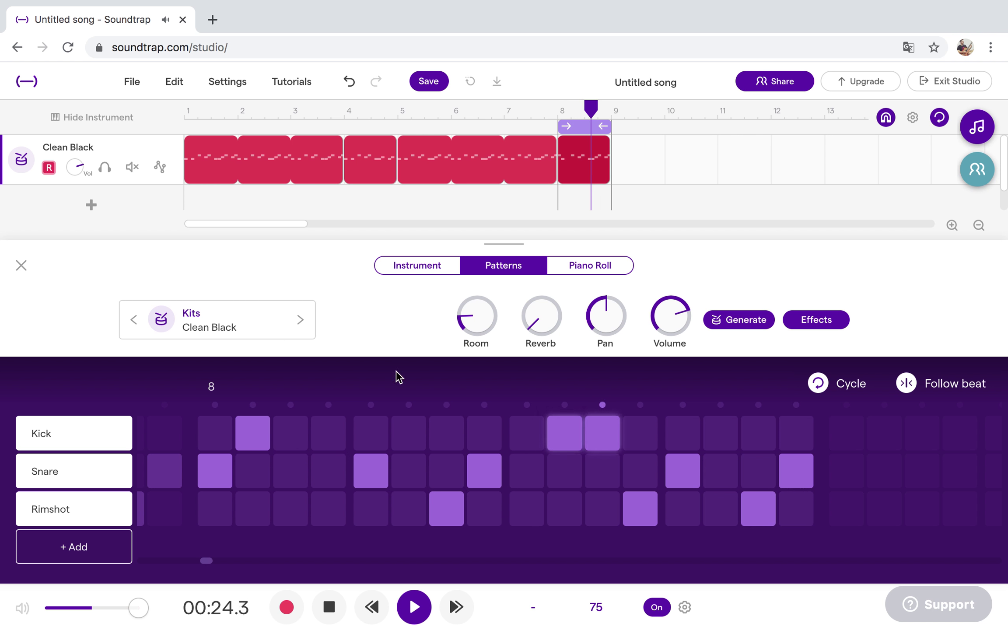
left_click(797, 468)
left_click(764, 509)
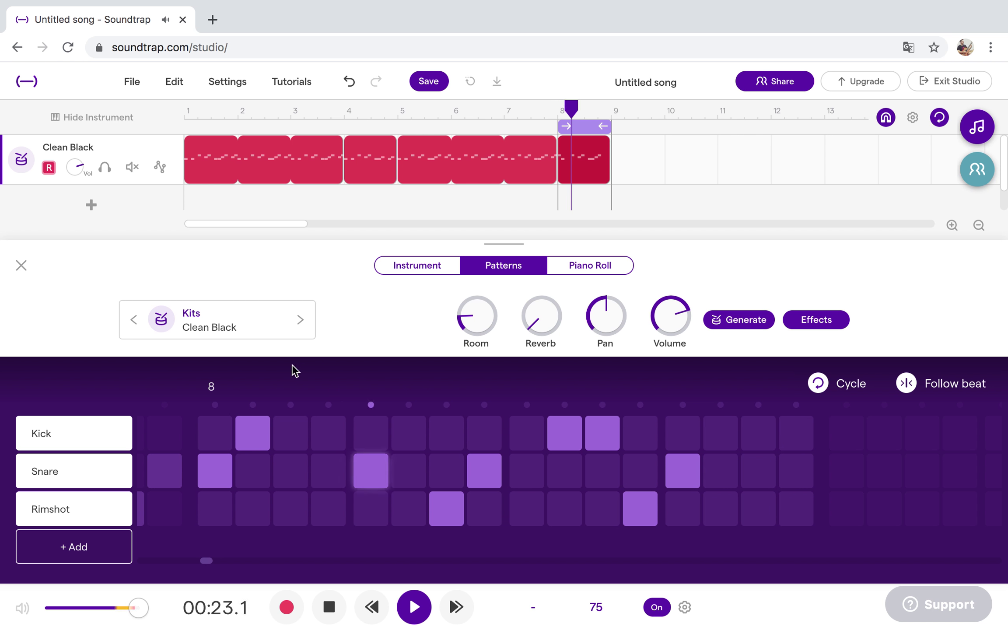
left_click(328, 434)
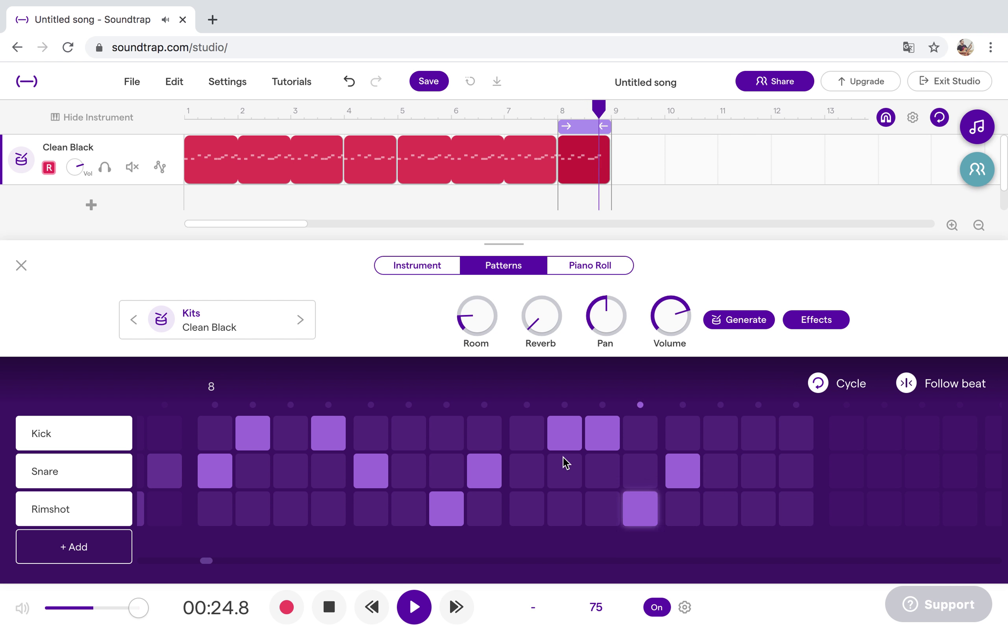
left_click(756, 440)
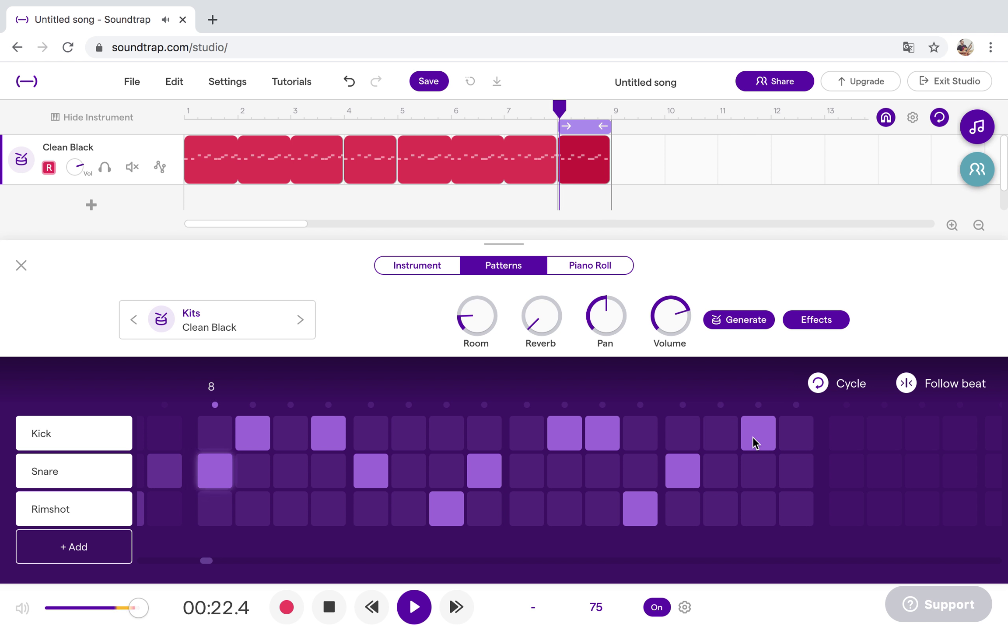
left_click(755, 441)
left_click(726, 442)
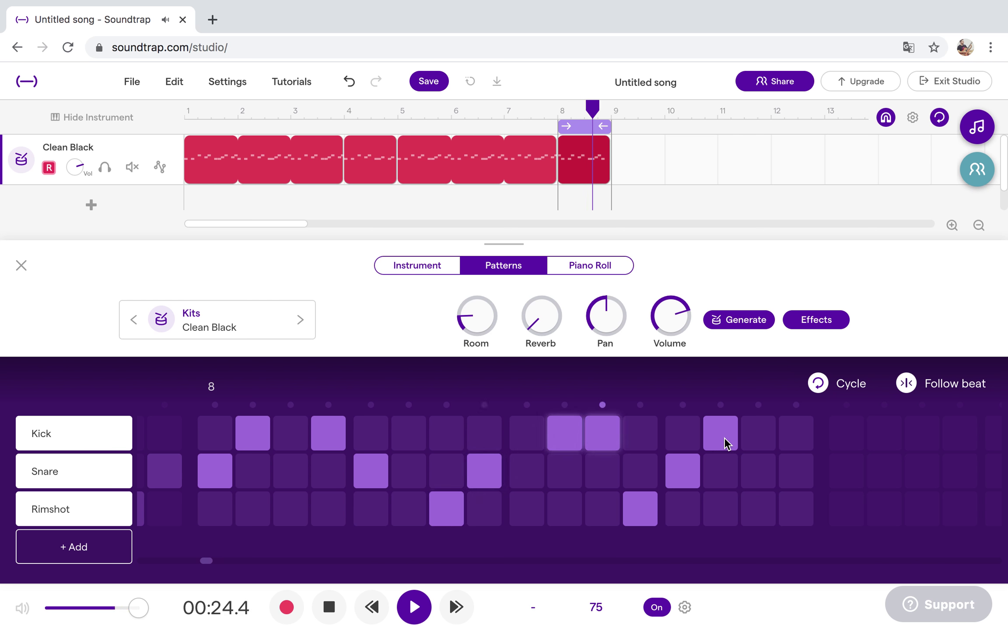
left_click(724, 443)
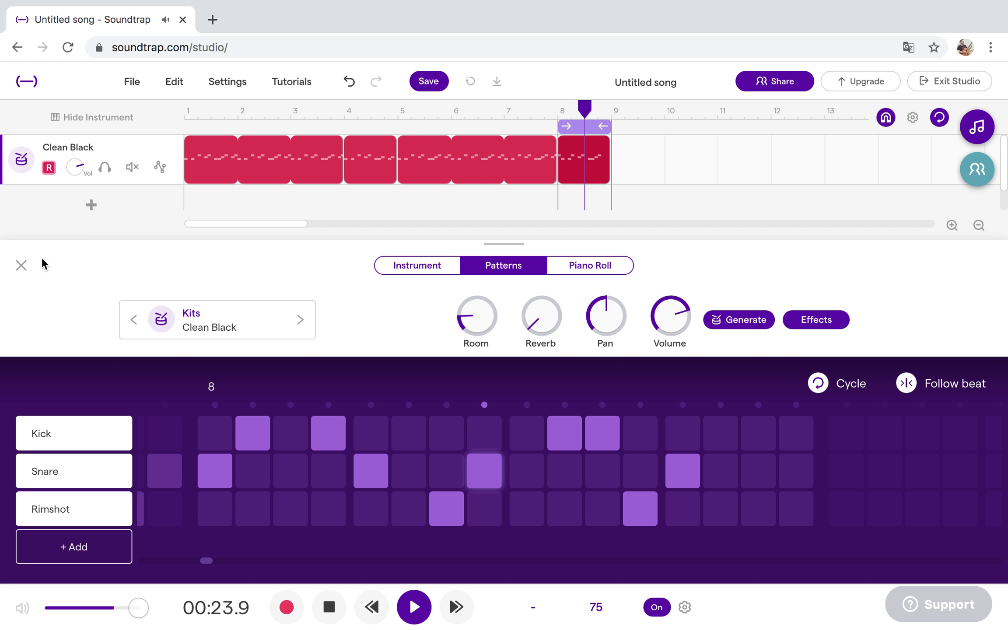
Close the pattern editor, extend the loop to bars 1–9, and replay from the start.
left_click(21, 266)
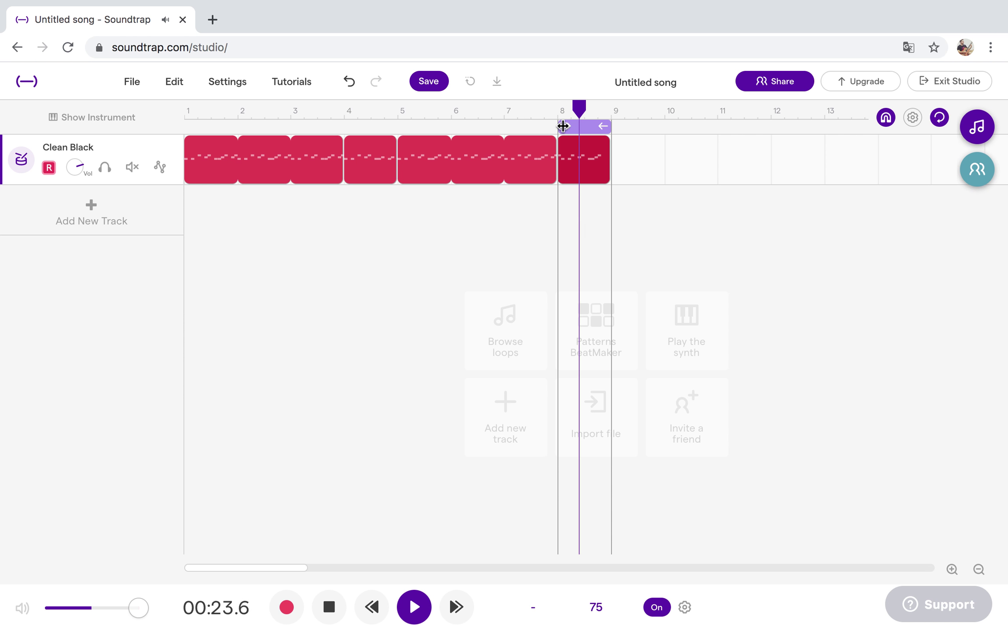
left_click_drag(562, 126, 188, 126)
left_click(430, 612)
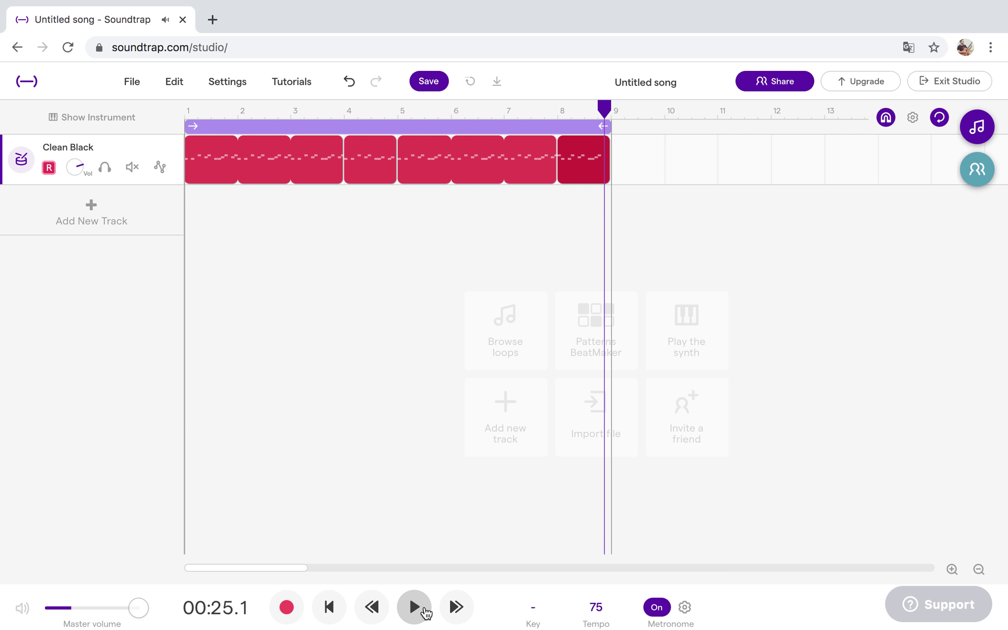
left_click(330, 606)
left_click(414, 609)
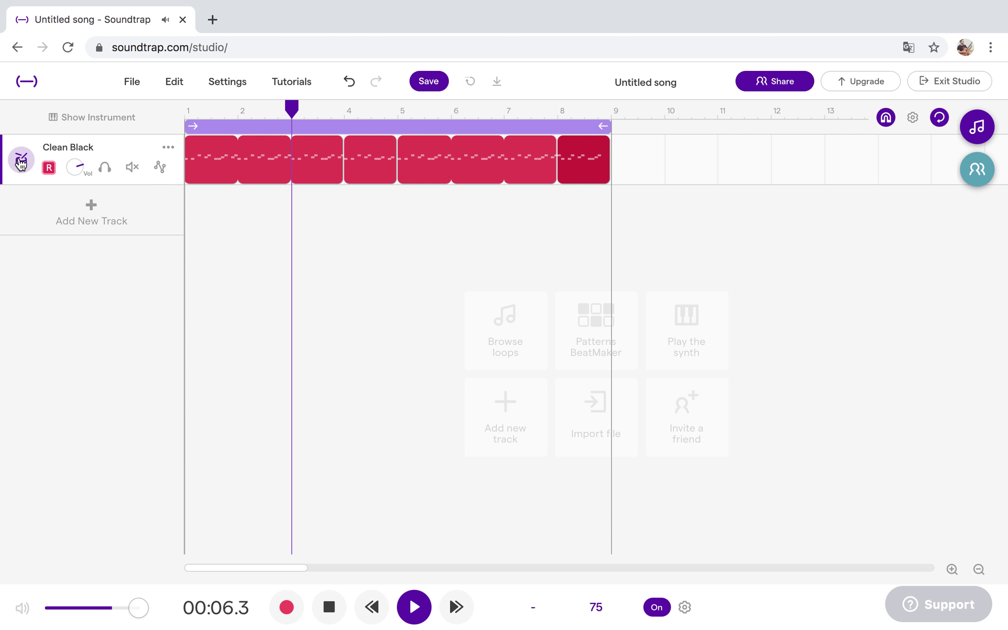
Show the drum track's effects, compare Room reverb on and off, and adjust its amount.
left_click(20, 169)
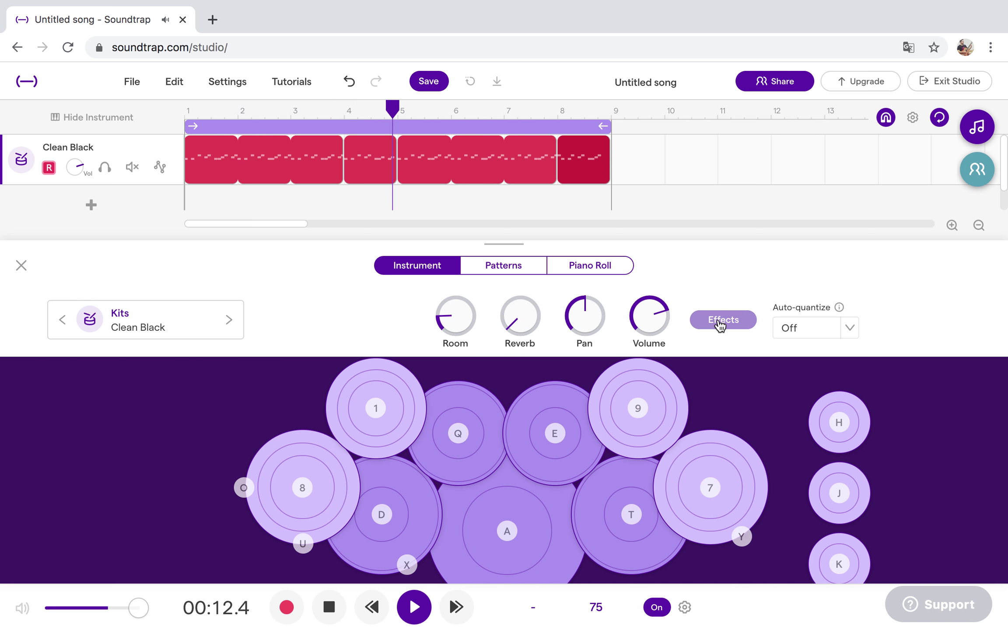
left_click(721, 322)
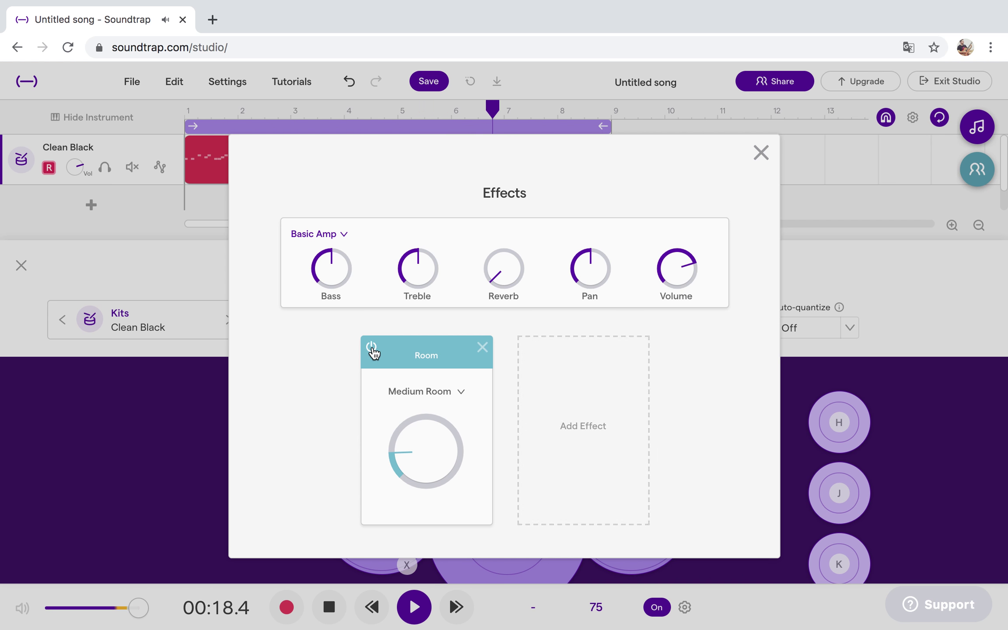
left_click(372, 348)
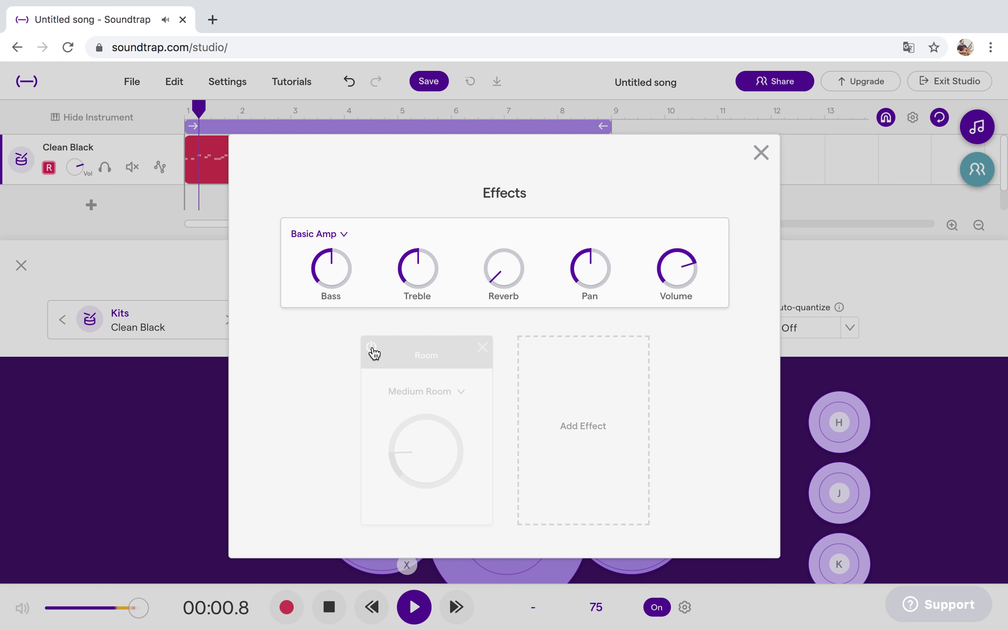
left_click(371, 347)
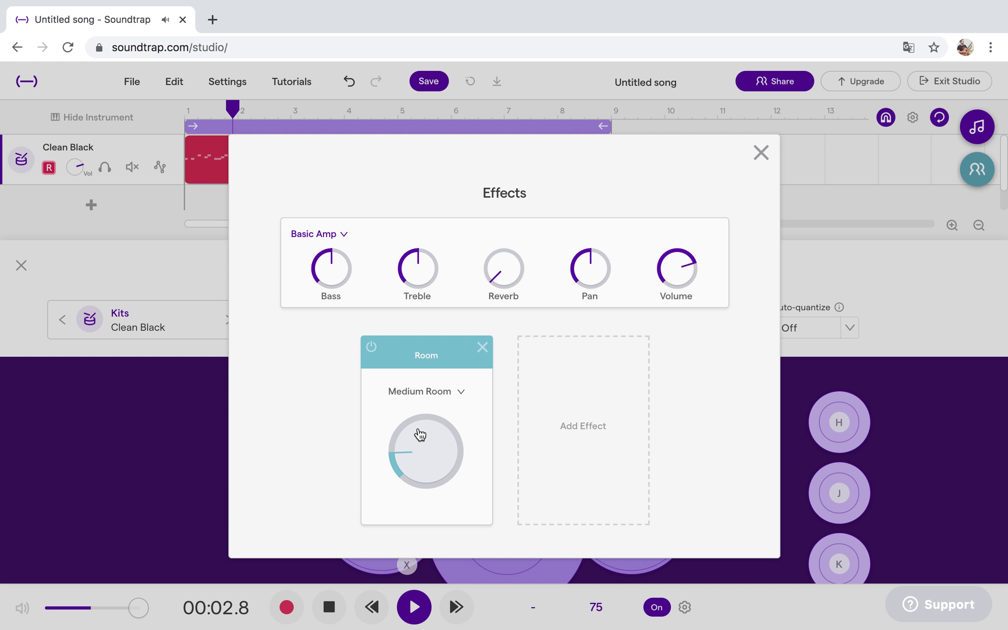
left_click_drag(418, 425, 493, 367)
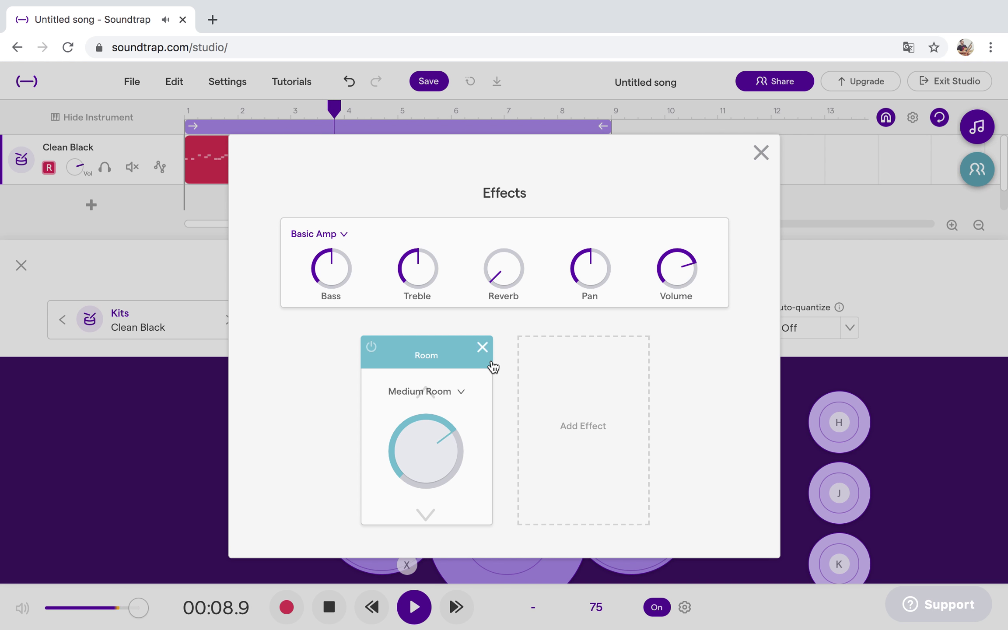
left_click_drag(428, 420, 391, 457)
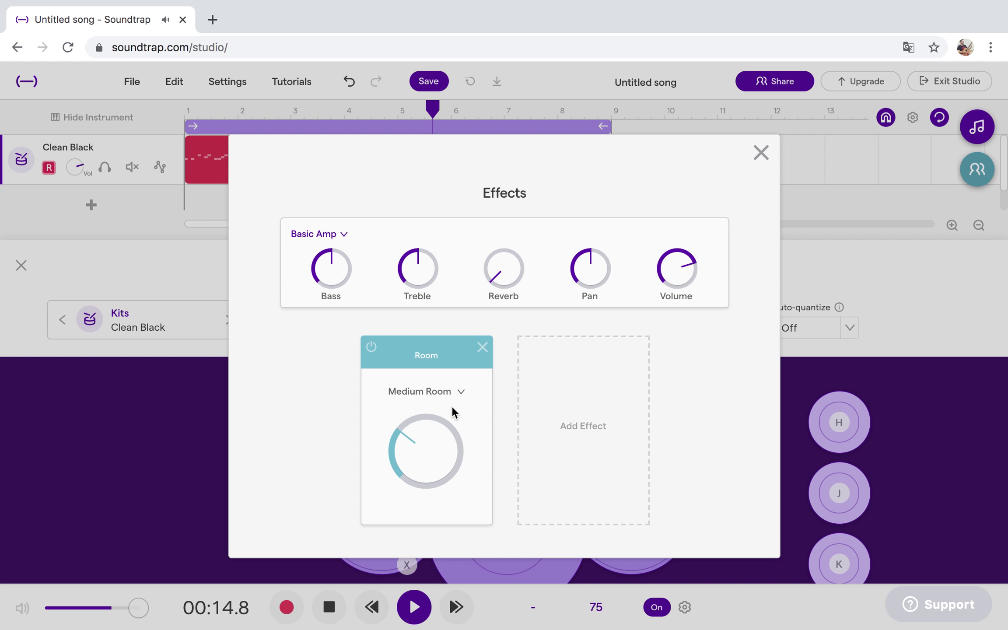
Try the Church and Hallway reverb presets, settling on Medium Room with a raised amount.
left_click(460, 393)
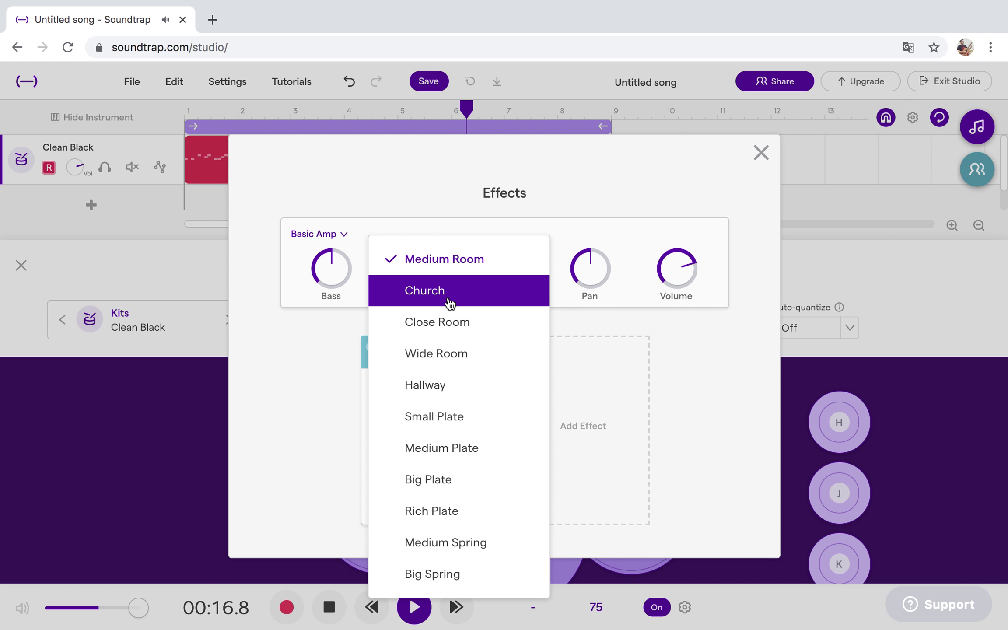
left_click(449, 303)
left_click_drag(408, 437, 400, 497)
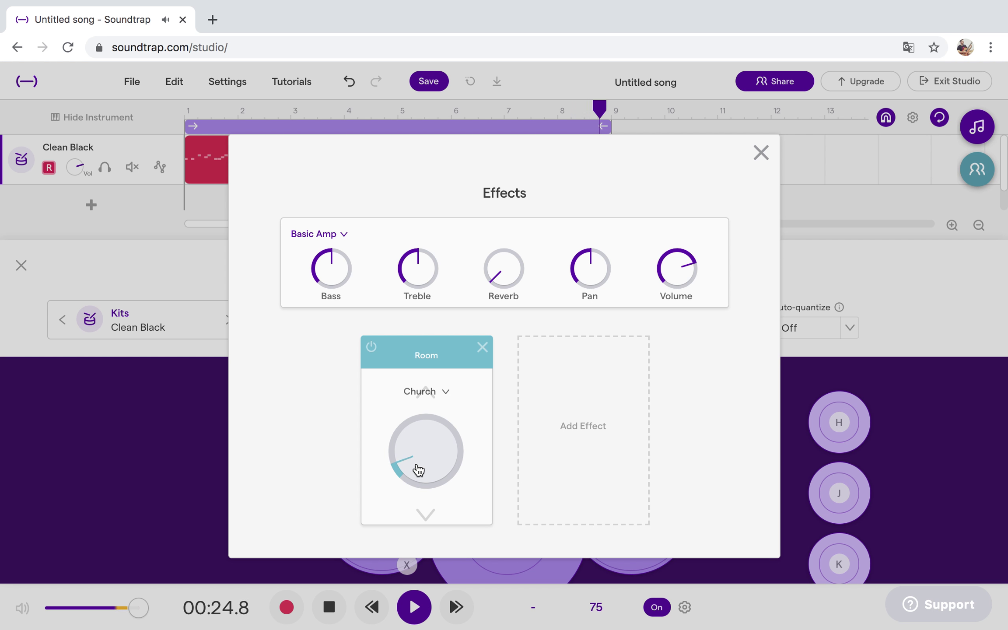
left_click_drag(418, 467, 553, 364)
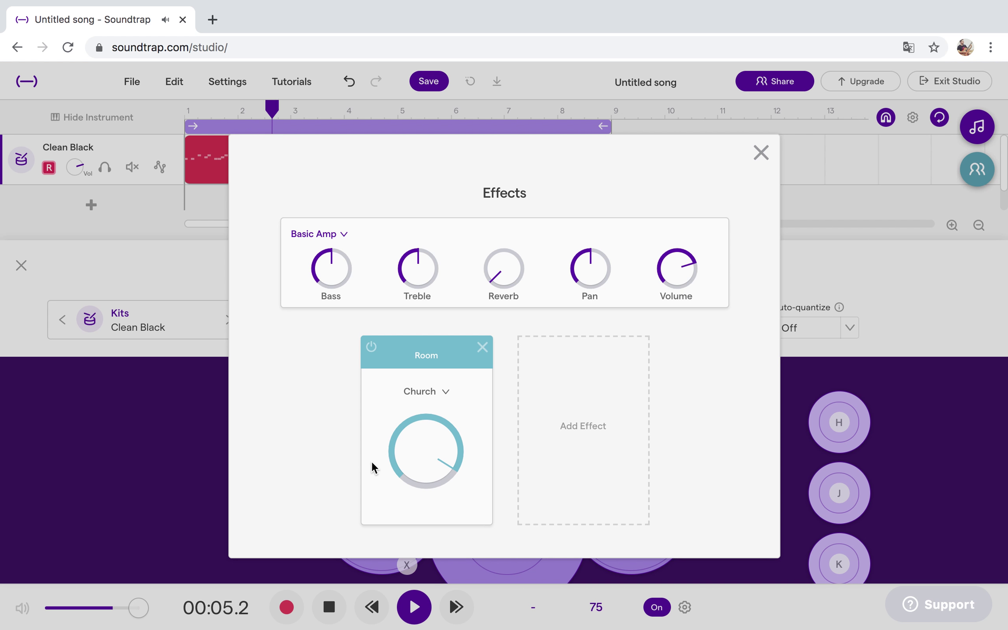
left_click_drag(434, 443, 338, 556)
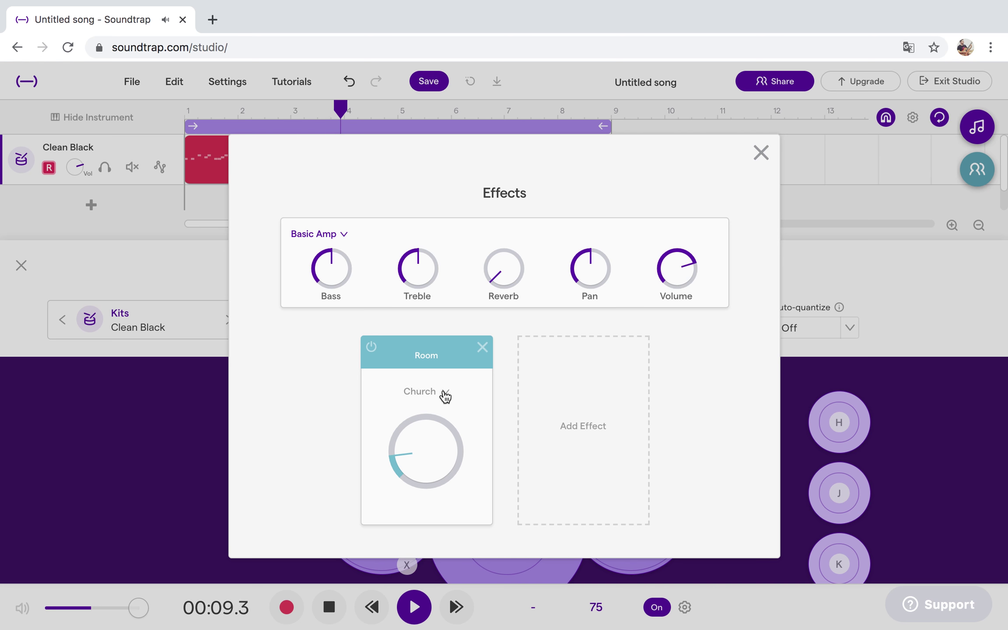
left_click(445, 394)
left_click(447, 395)
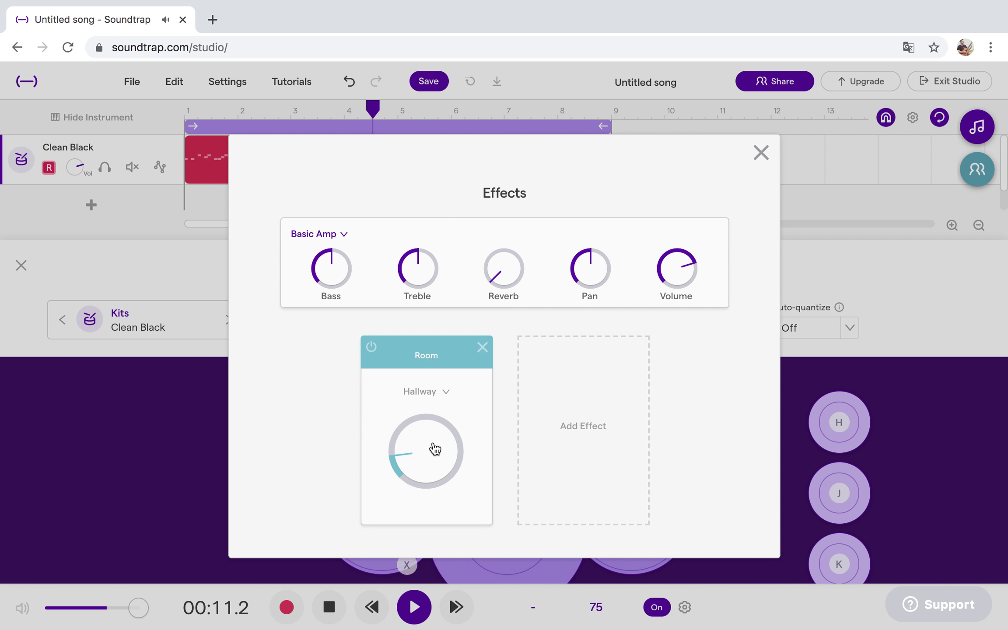
left_click_drag(433, 446, 424, 424)
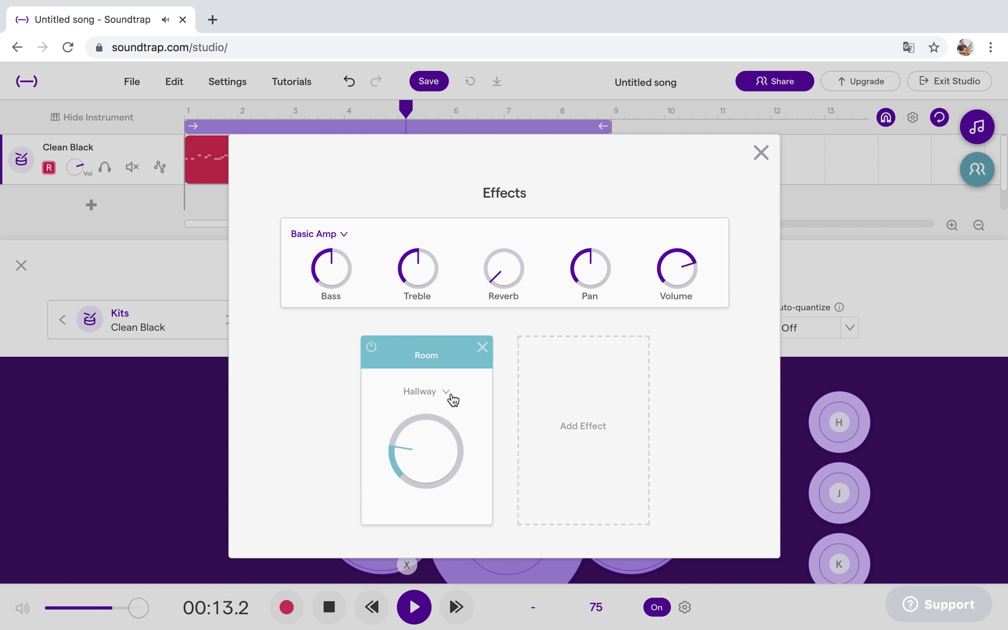
left_click(452, 398)
left_click(460, 270)
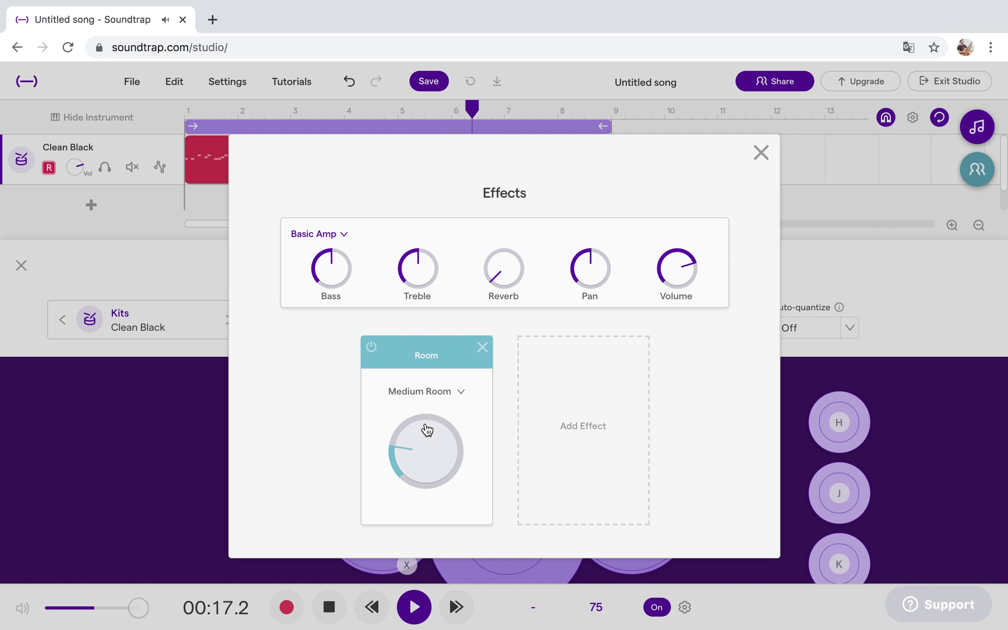
left_click_drag(424, 433, 430, 426)
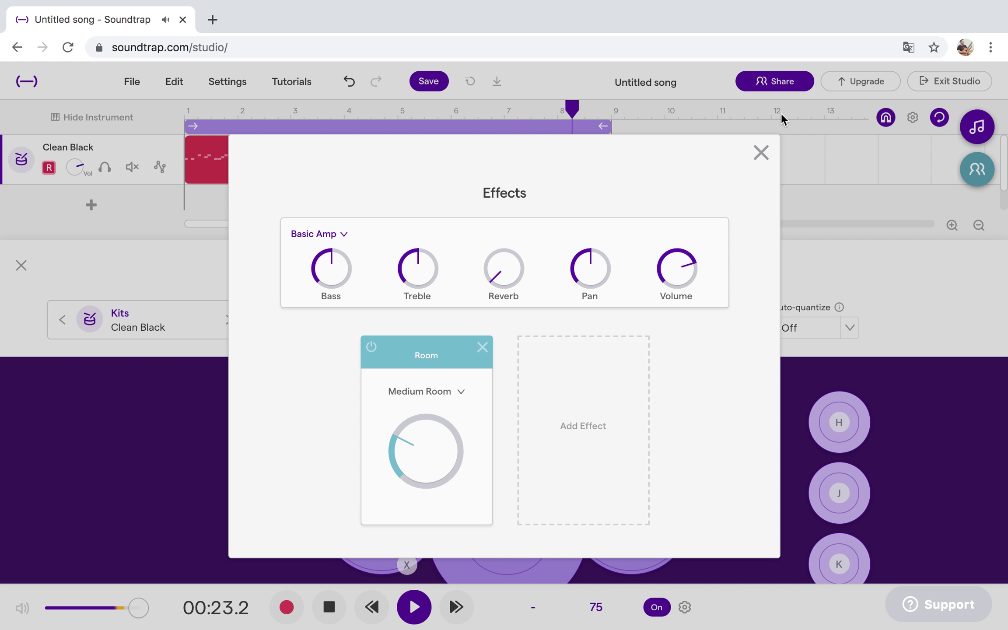
Close the effects and instrument panels and stop playback.
left_click(761, 152)
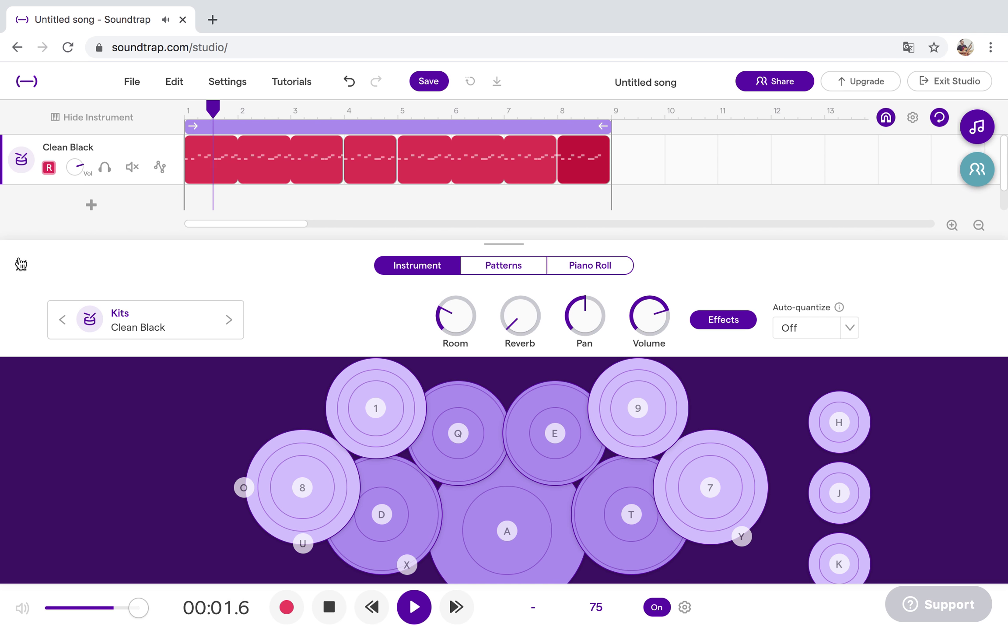
left_click(20, 266)
left_click(414, 607)
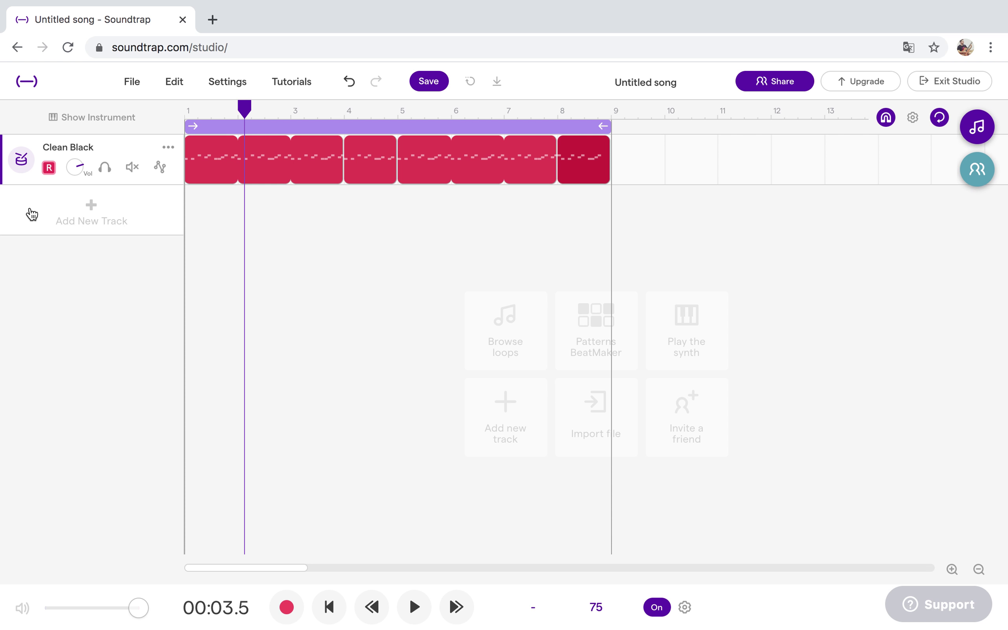
left_click(21, 158)
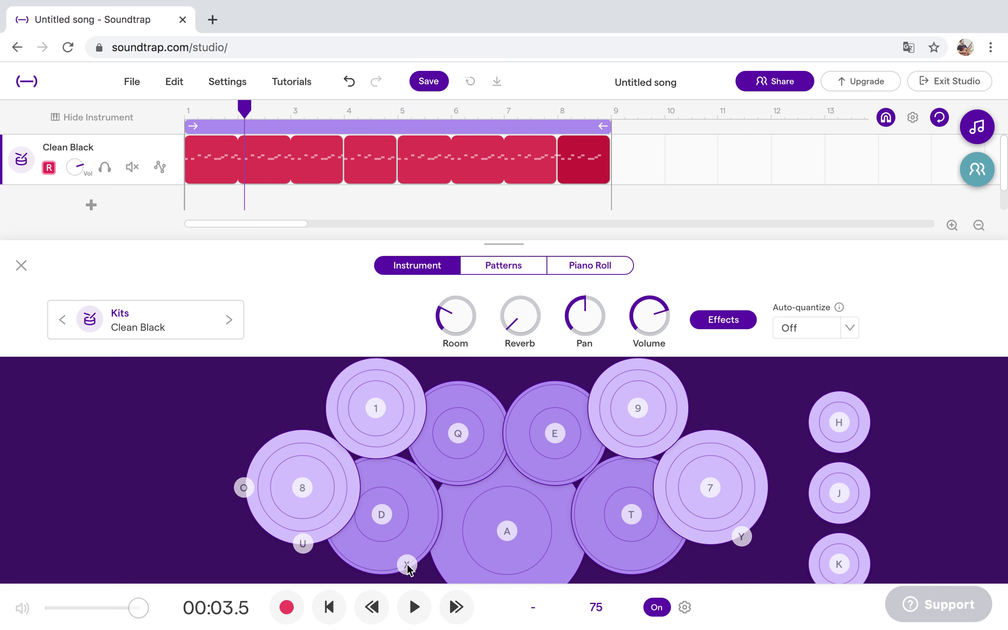
left_click(20, 266)
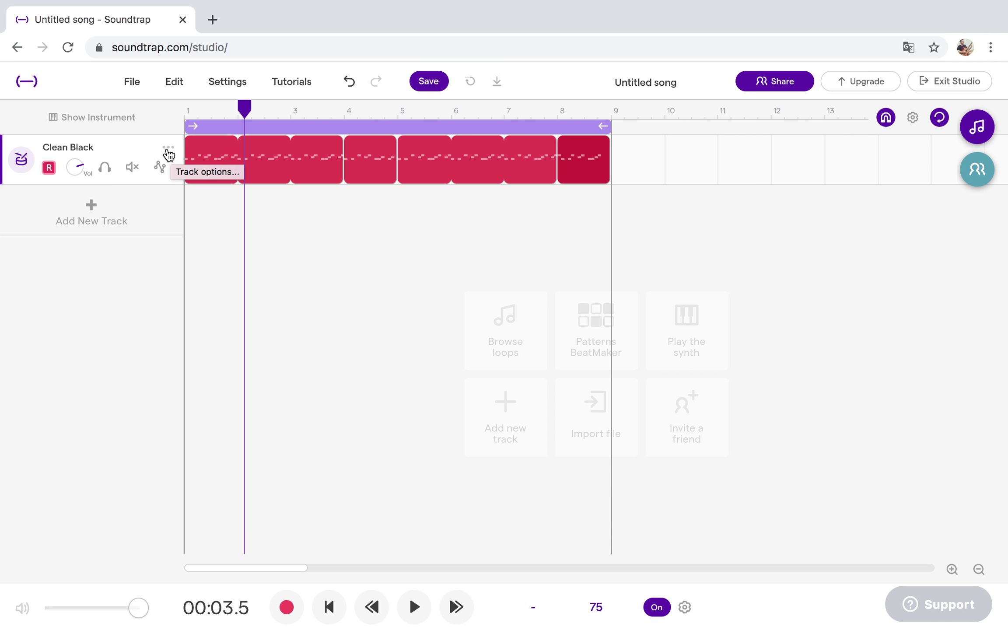
Duplicate the Clean Black track and delete all clips on the new copy.
left_click(168, 149)
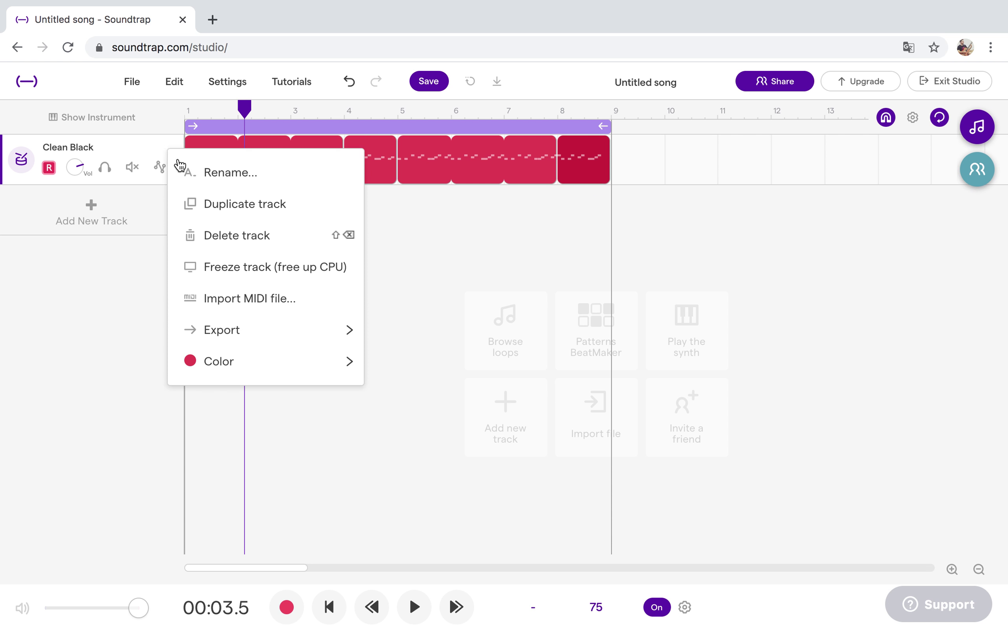
left_click(221, 207)
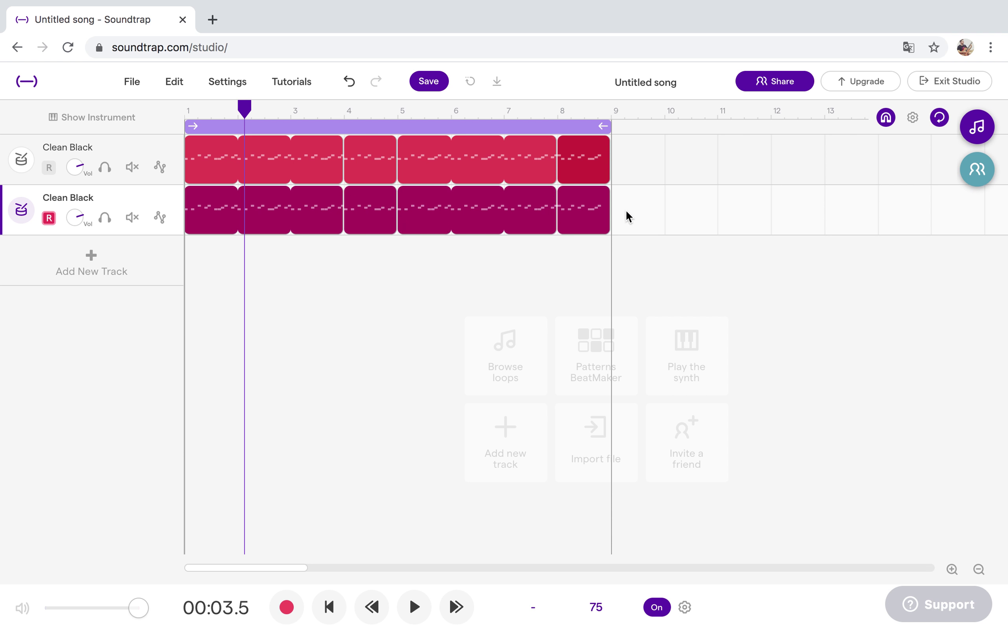
left_click_drag(625, 217, 191, 210)
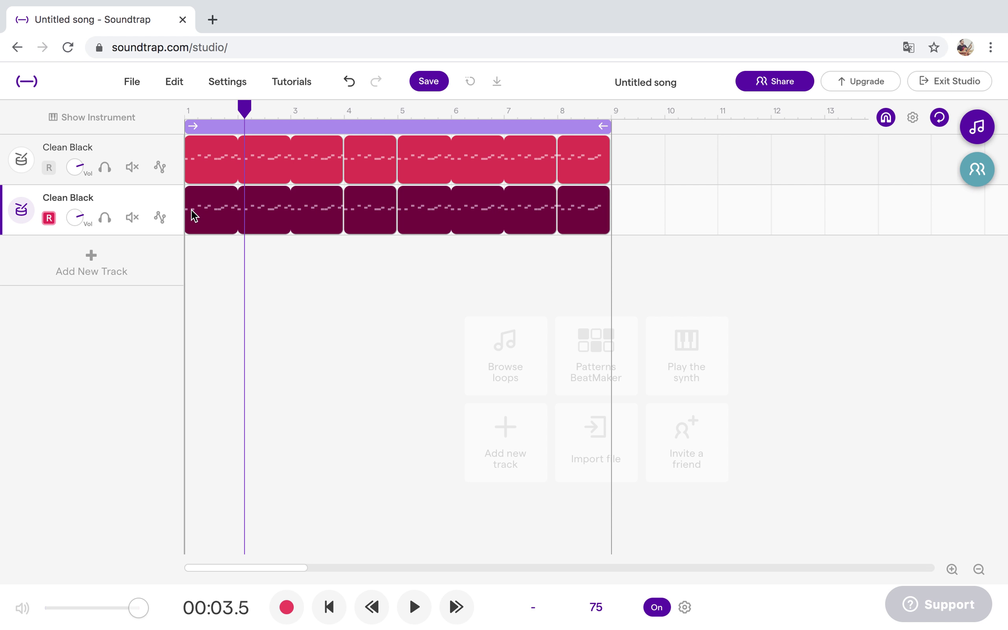
key("Delete")
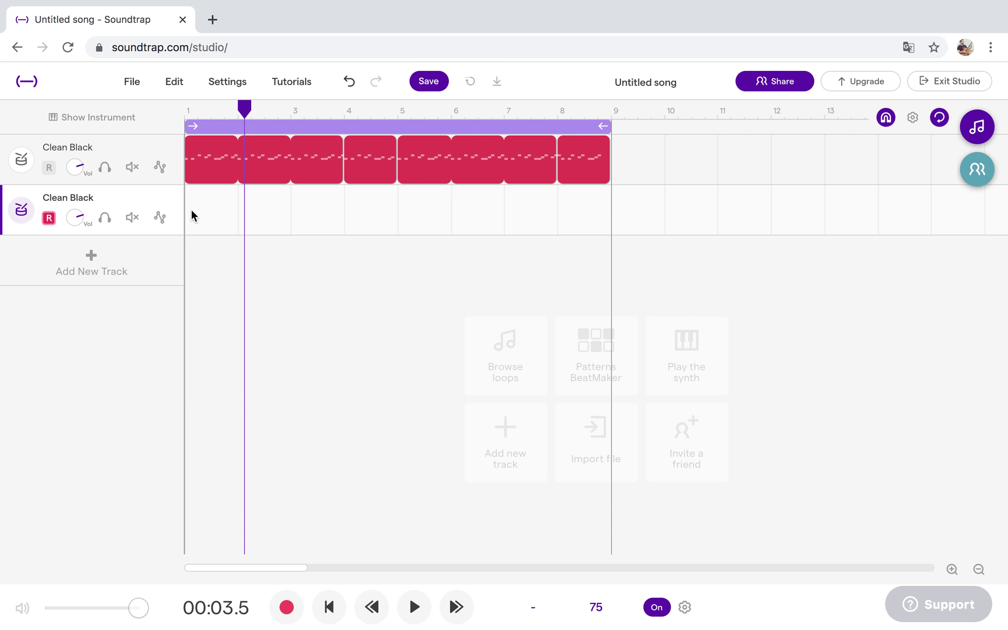
Show the second track's Clean Black drum pads and audition the Q, E, T and C tom pads.
left_click(27, 210)
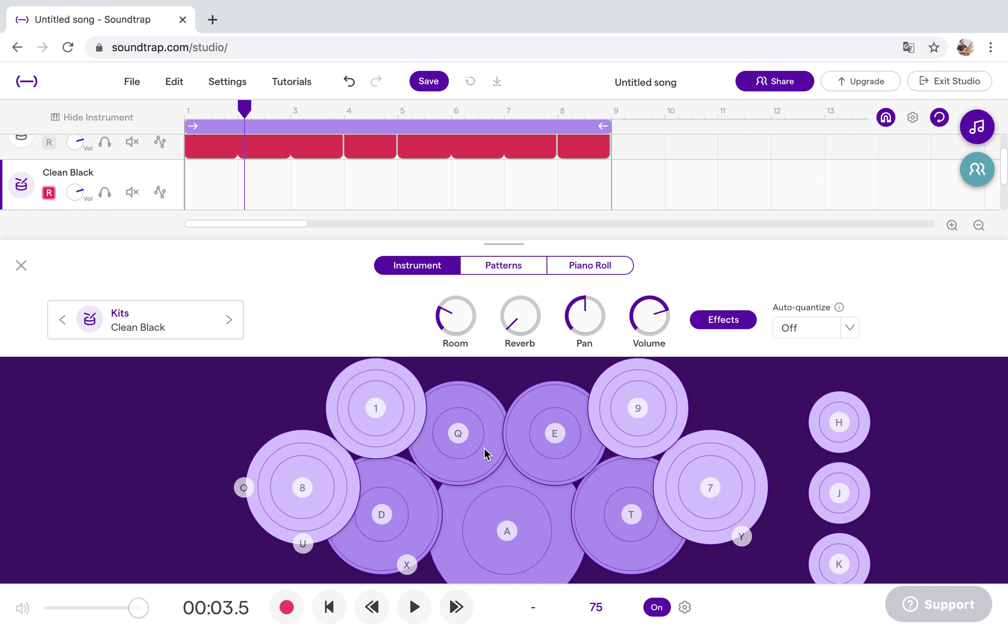
left_click(465, 435)
left_click(465, 434)
left_click(465, 435)
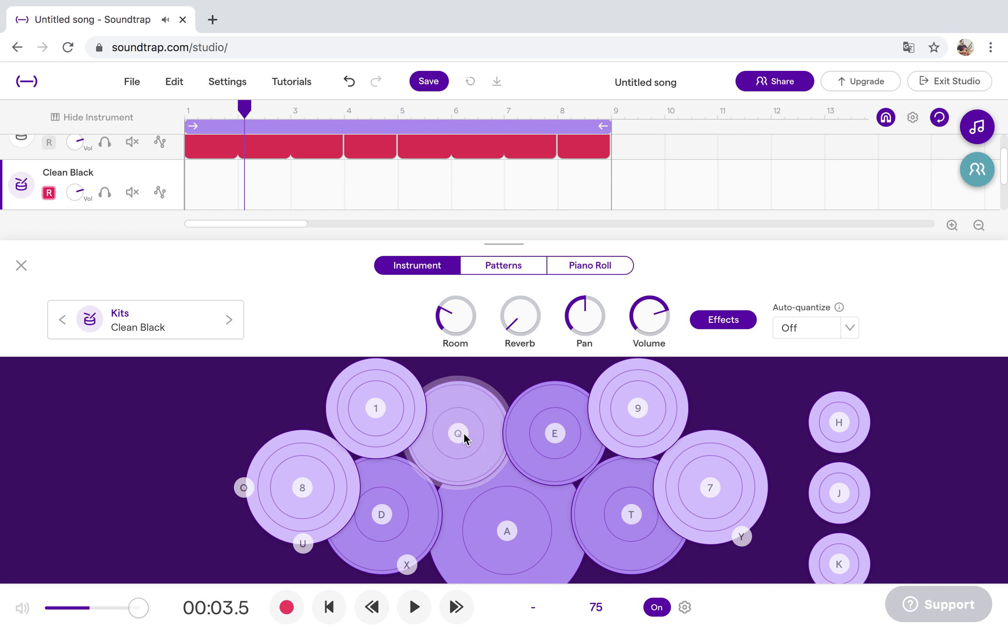
left_click(549, 432)
left_click(548, 434)
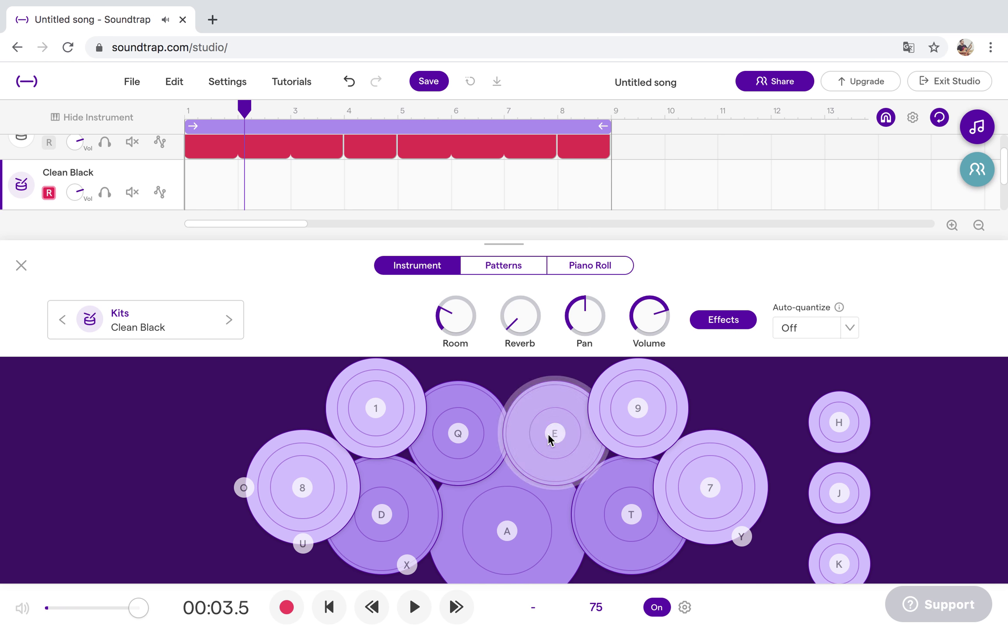
left_click(613, 508)
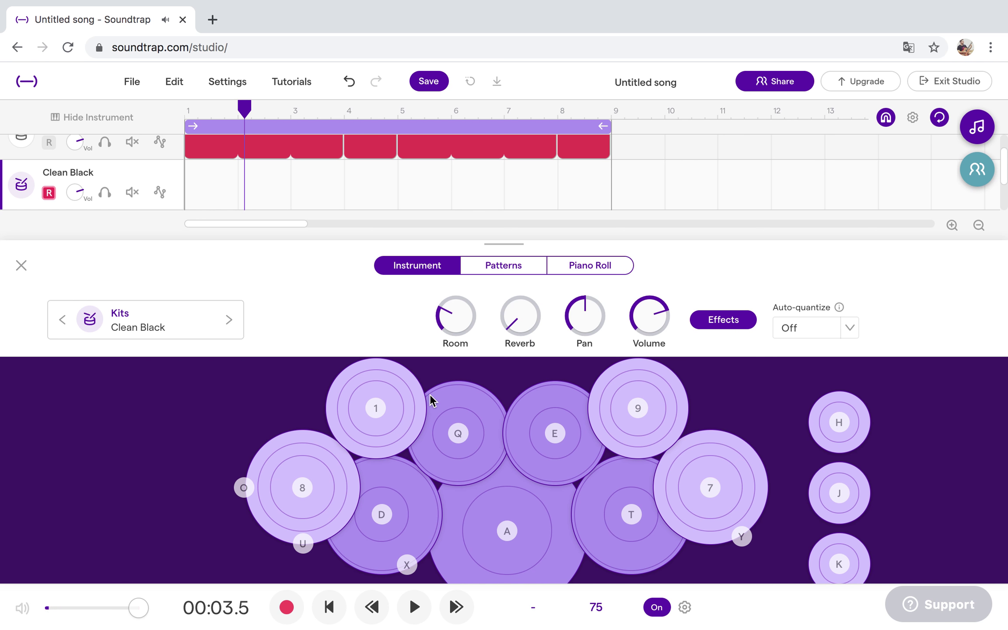
left_click(467, 443)
left_click(615, 520)
left_click(615, 520)
left_click(458, 435)
left_click(555, 438)
left_click(626, 510)
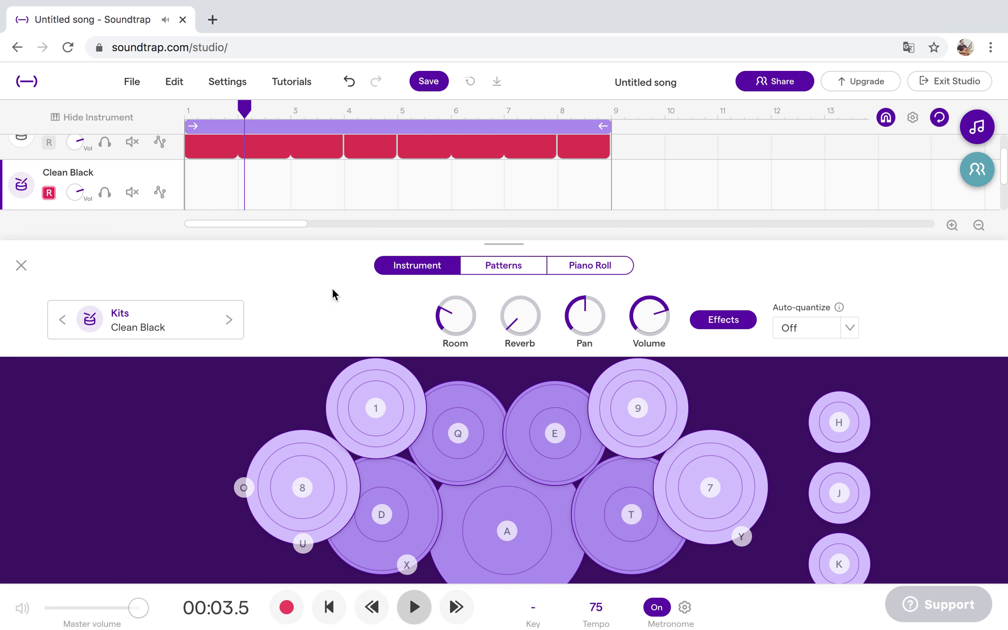
scroll(313, 180, "up", 1)
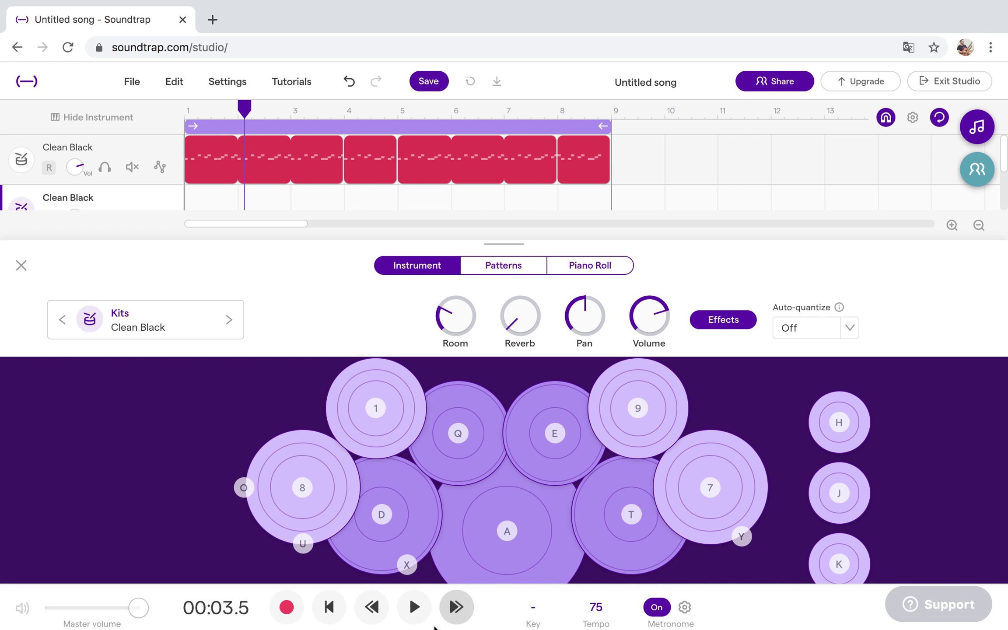
Play the song through bar 8, stop near bar 9, and hide the drum kit panel.
left_click(414, 607)
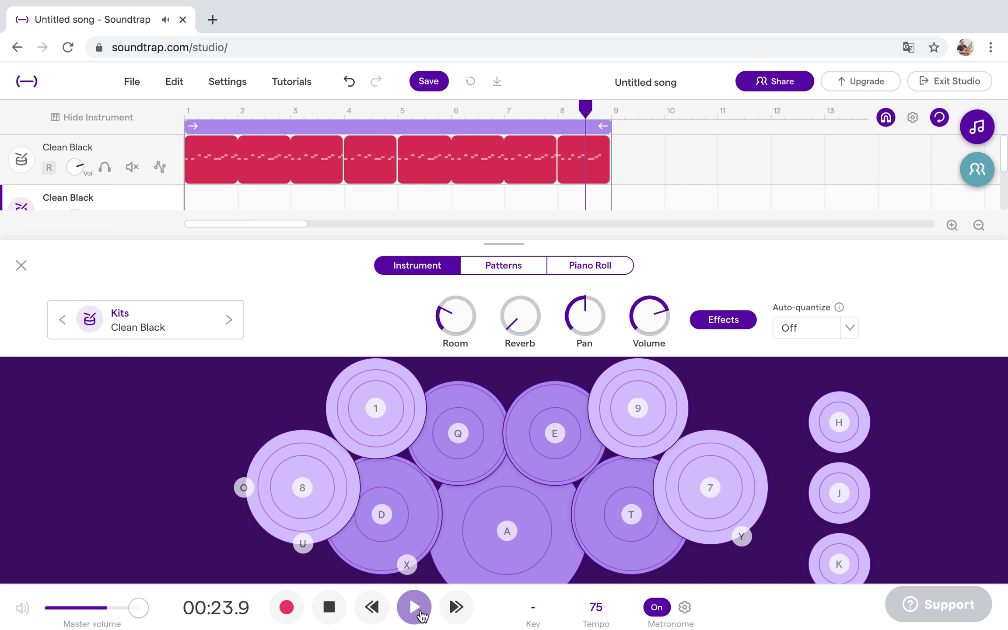
left_click(414, 607)
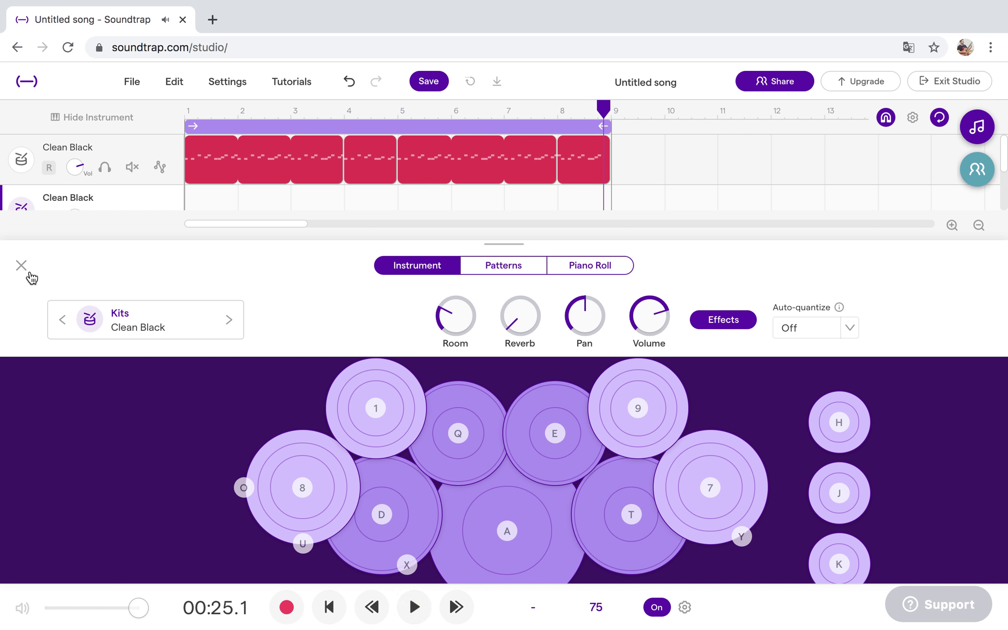
left_click(21, 266)
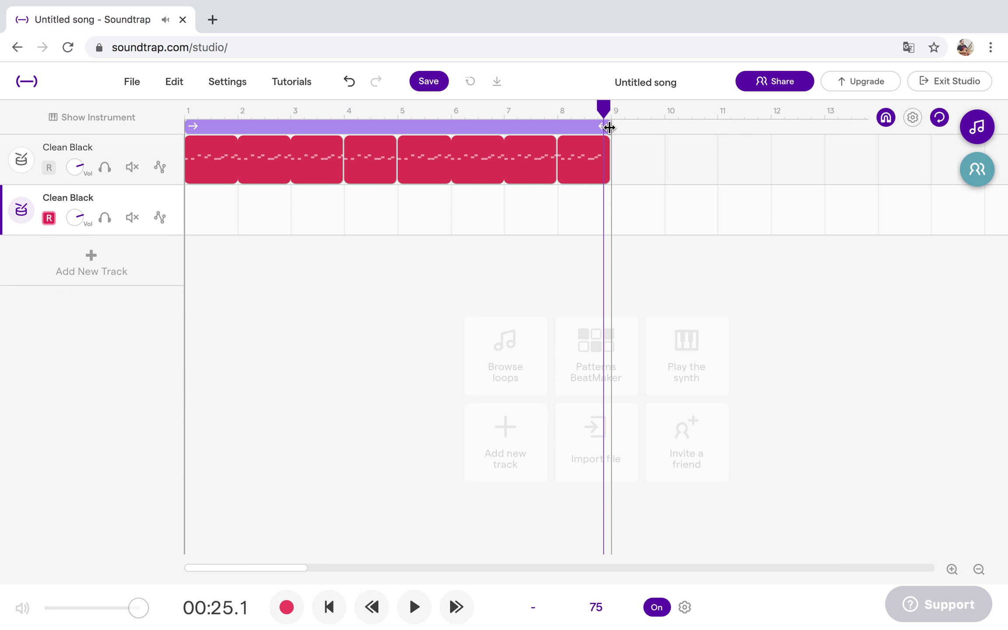
Loop only bar 1 and practise a tom fill on the second track's pads with the q, e and t keys.
left_click_drag(610, 127, 231, 137)
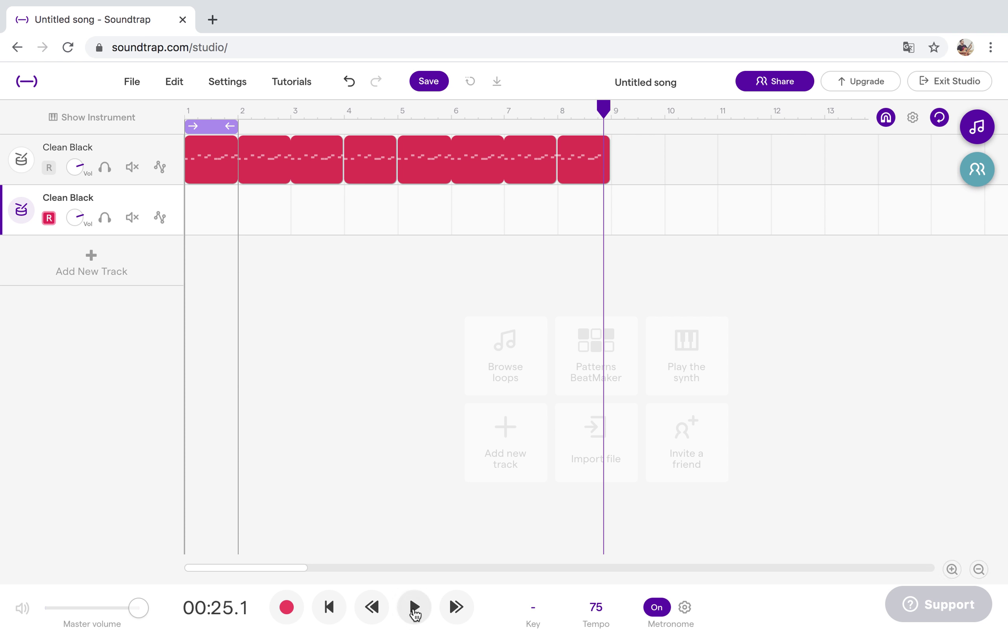
left_click(414, 607)
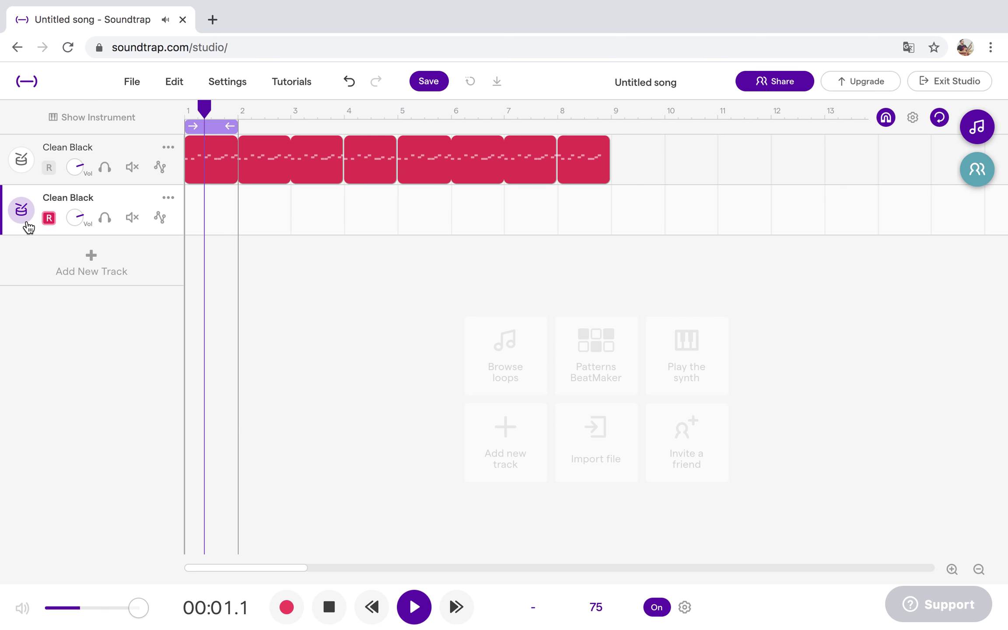
left_click(23, 214)
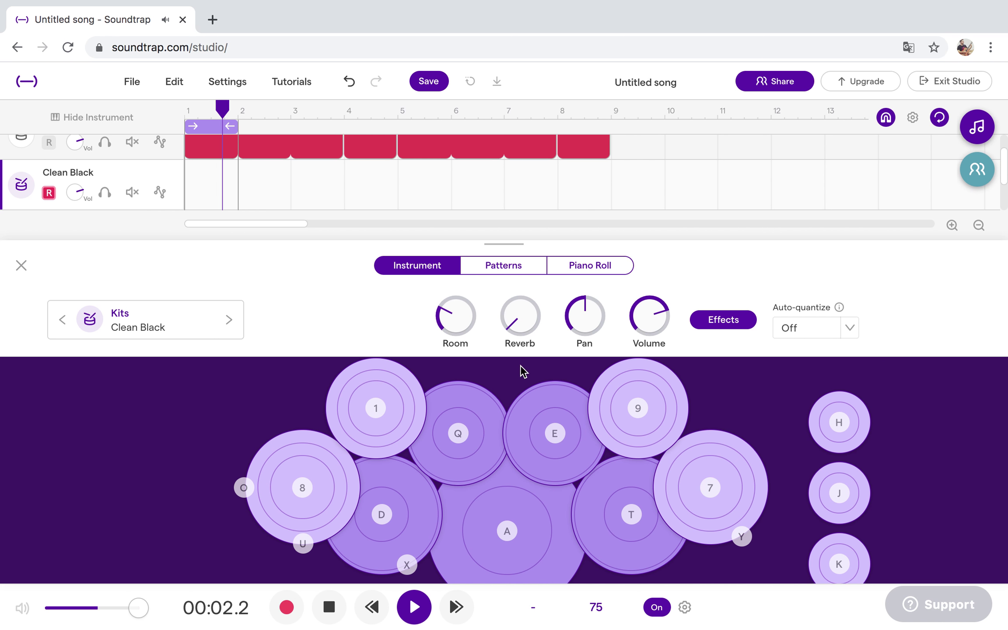
key("t")
key("t")
key("q")
key("e")
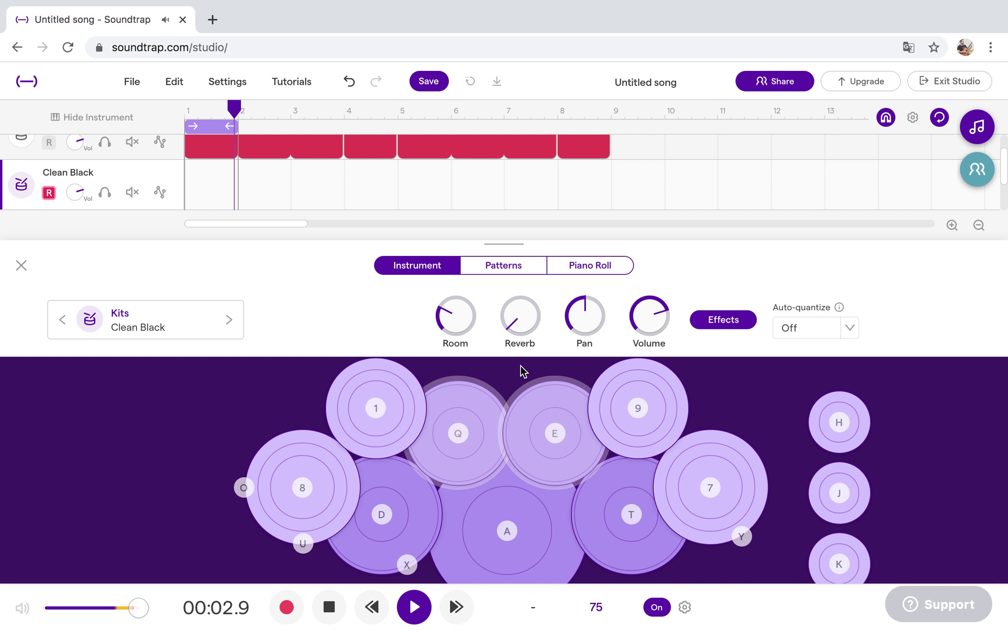
key("t")
key("t")
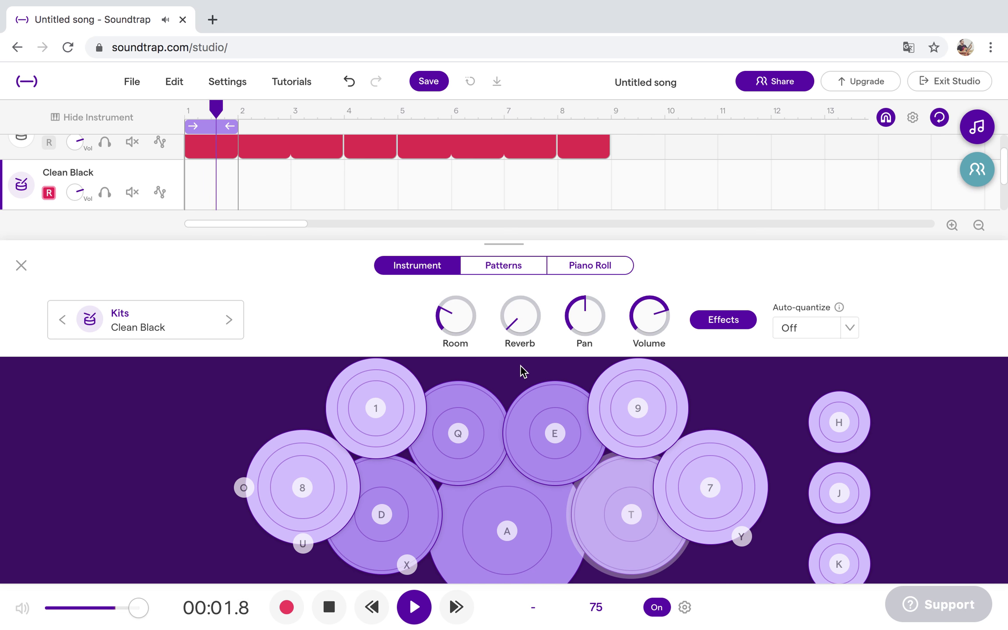
key("q")
key("t")
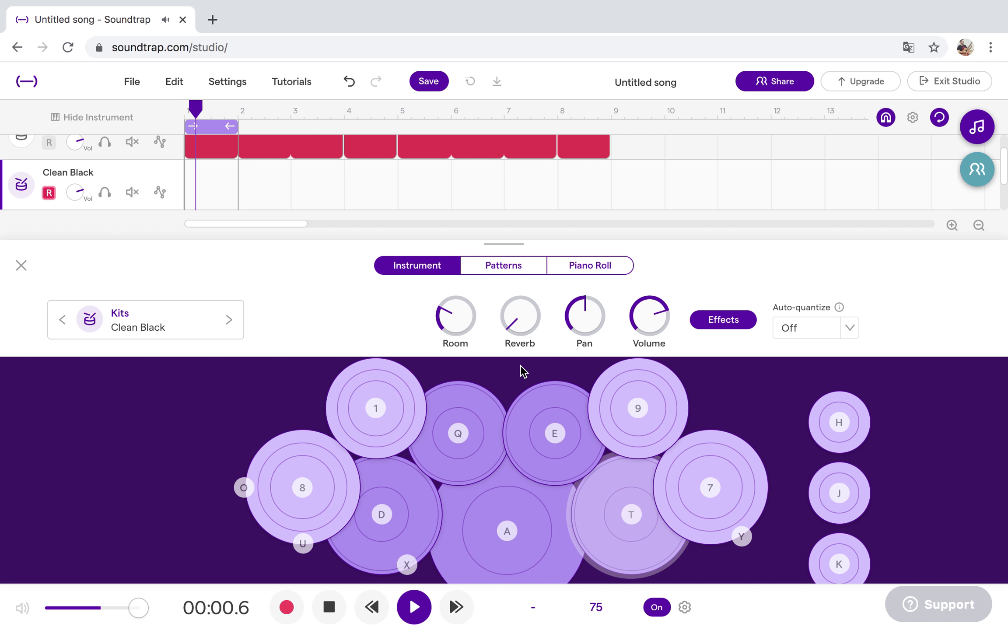
key("t")
key("q")
key("e")
key("t")
key("t")
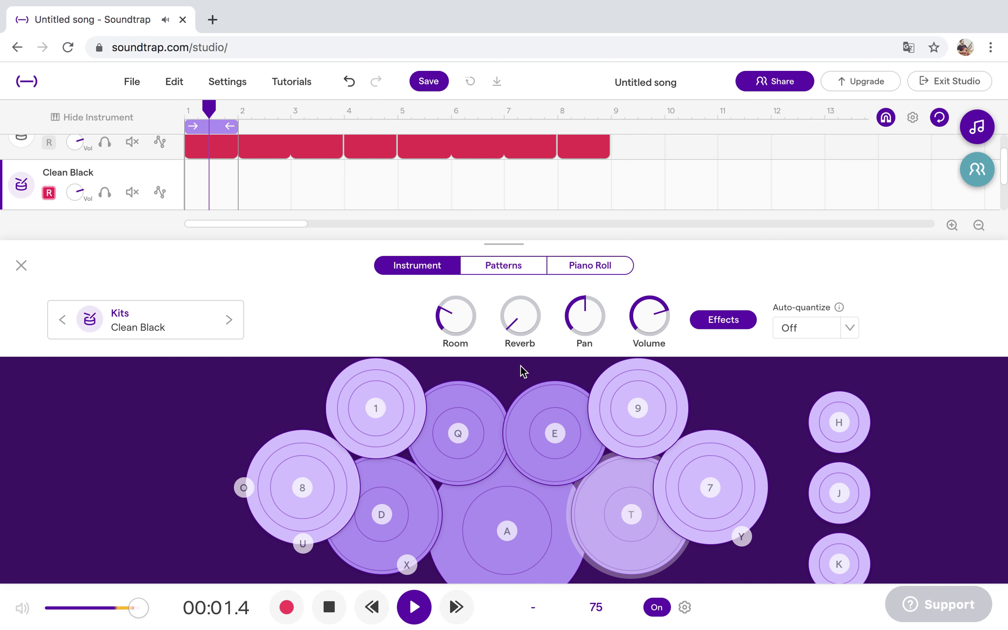
key("e")
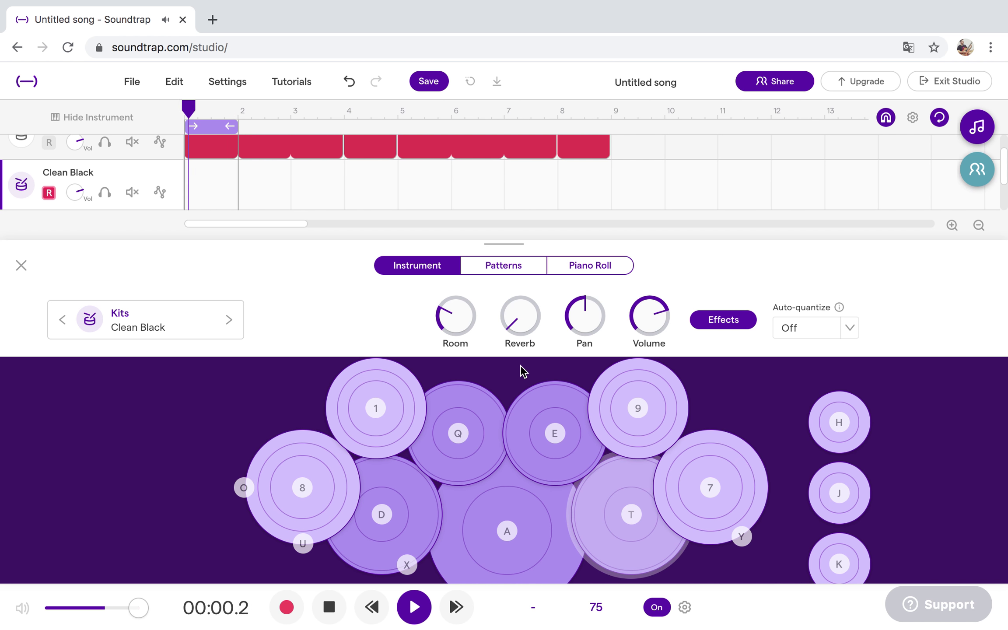
key("t")
key("e")
key("q")
key("t")
key("t")
key("q")
key("e")
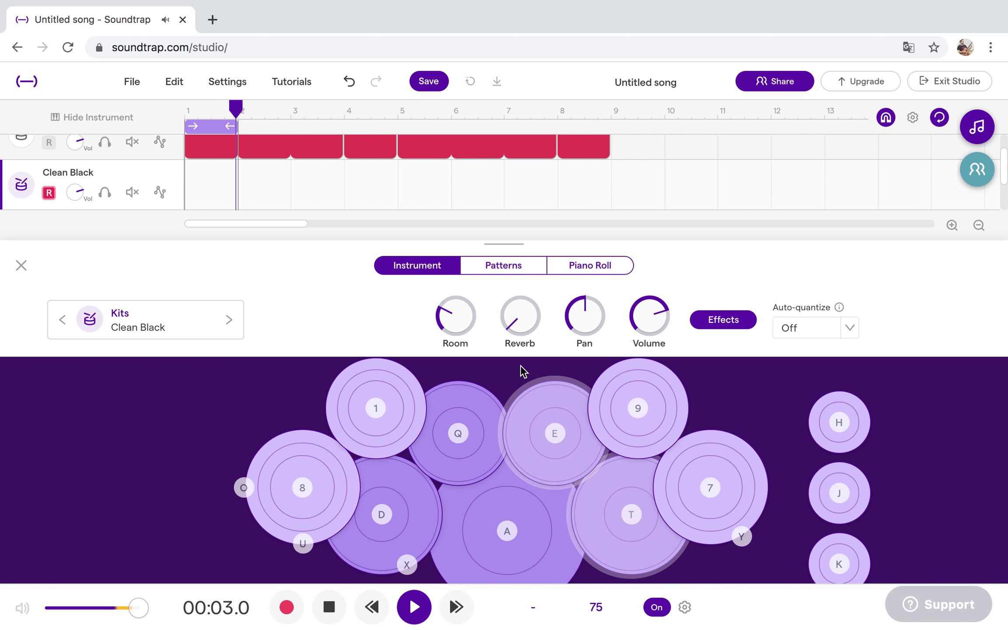
key("t")
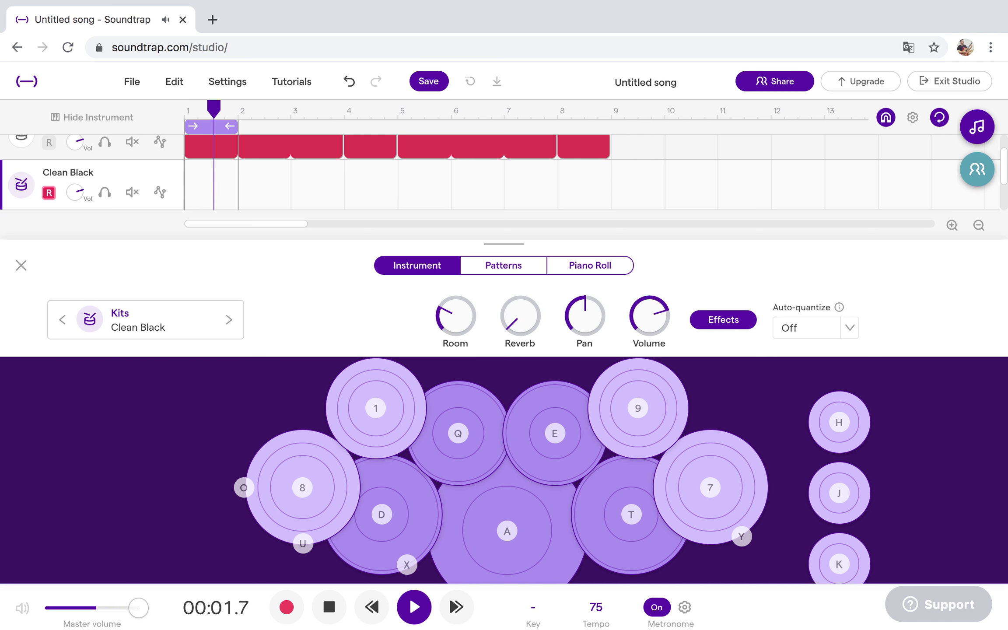
left_click(414, 608)
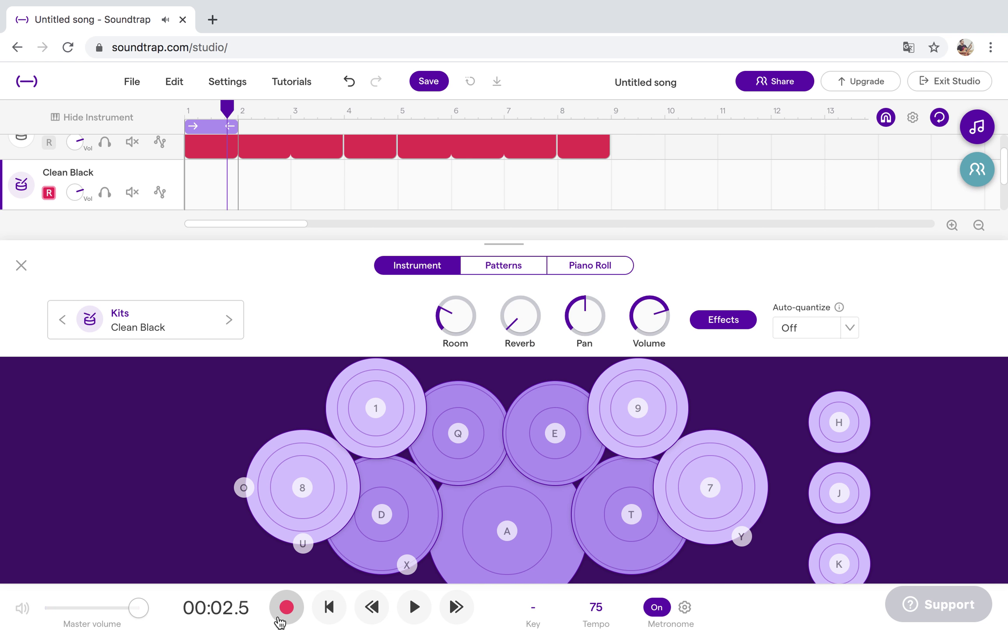
Rewind and record a short tom take (t, e) into bar 1, then stop recording.
left_click(329, 608)
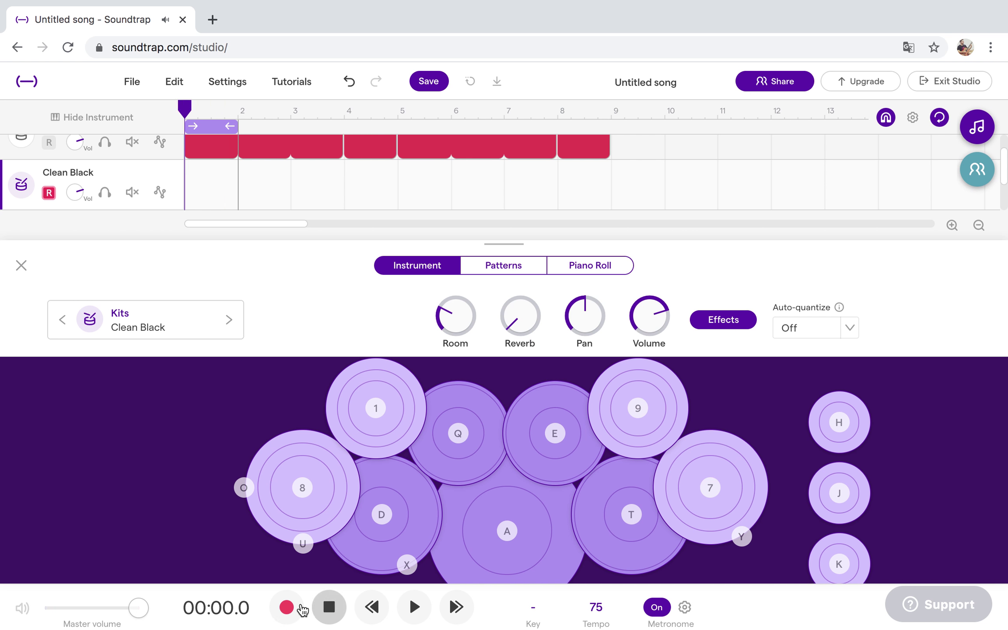
left_click(289, 610)
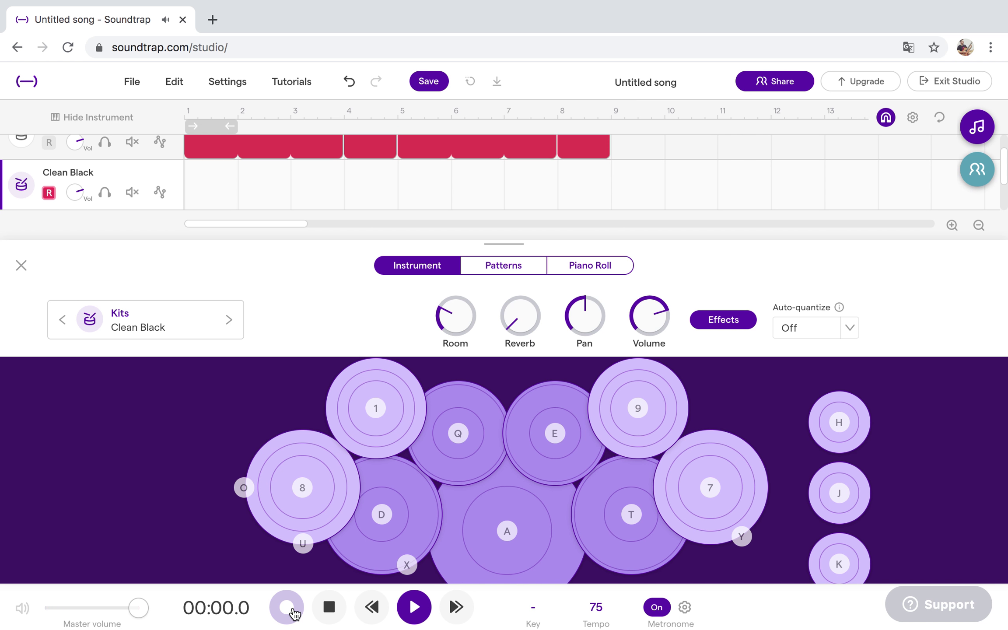
key("t")
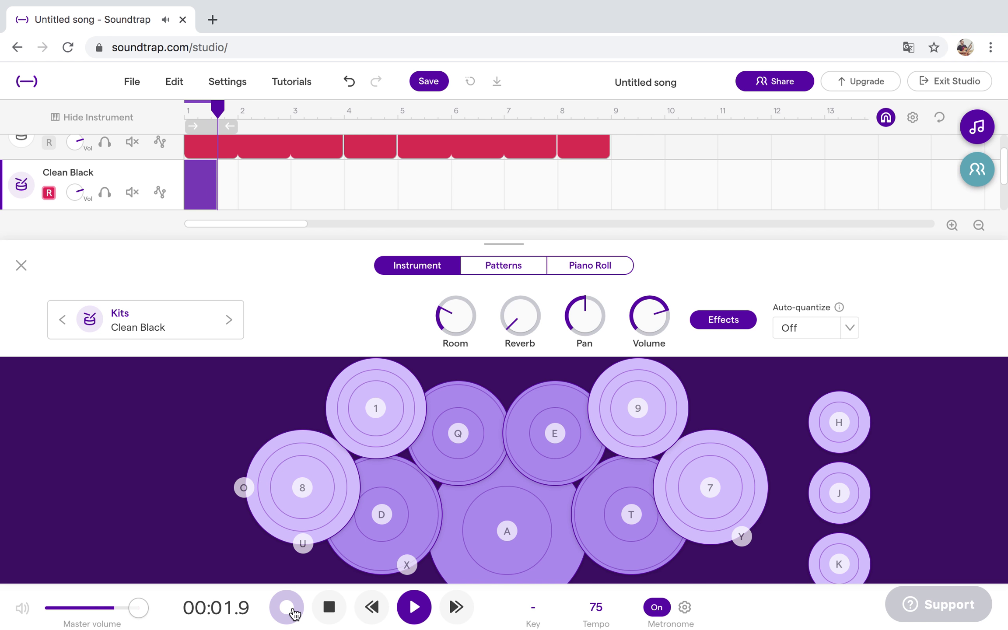
key("e")
left_click(289, 609)
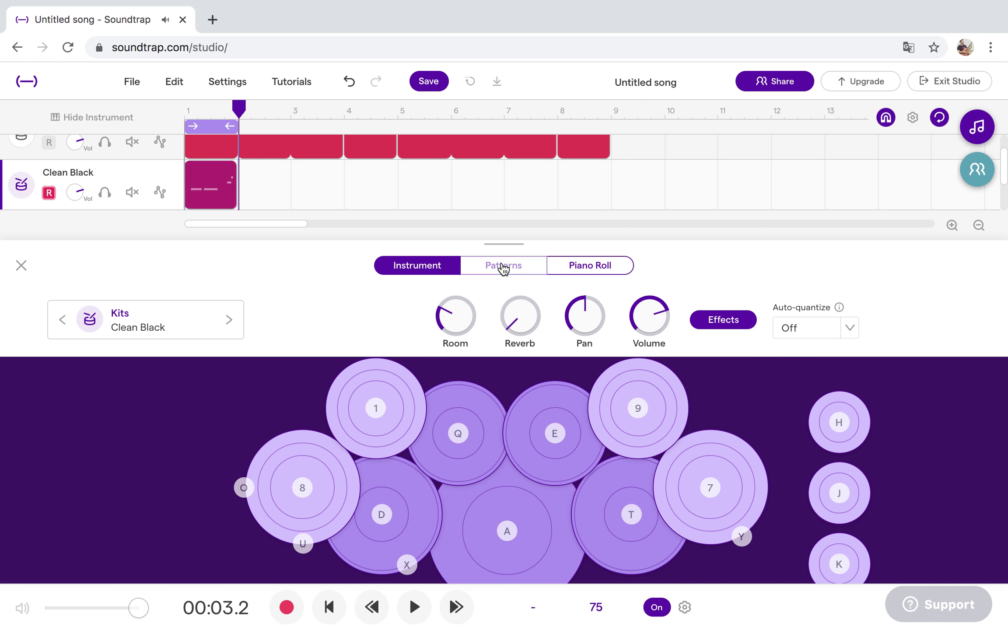
Quantize the recorded tom notes to the step grid and delete the Kick, Snare and Rimshot rows.
left_click(502, 268)
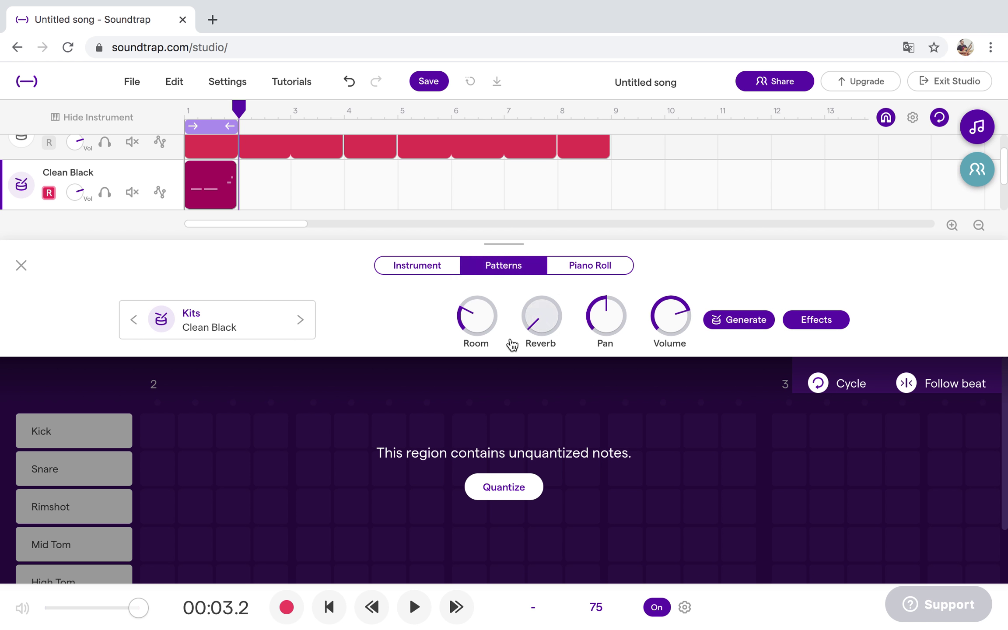
left_click(504, 487)
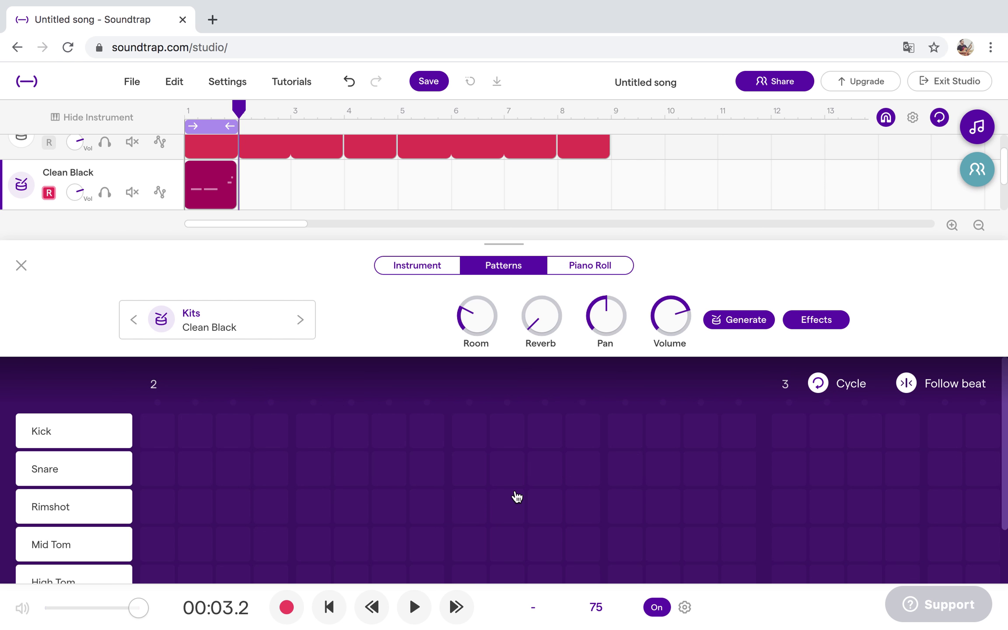
scroll(196, 404, "down", 1)
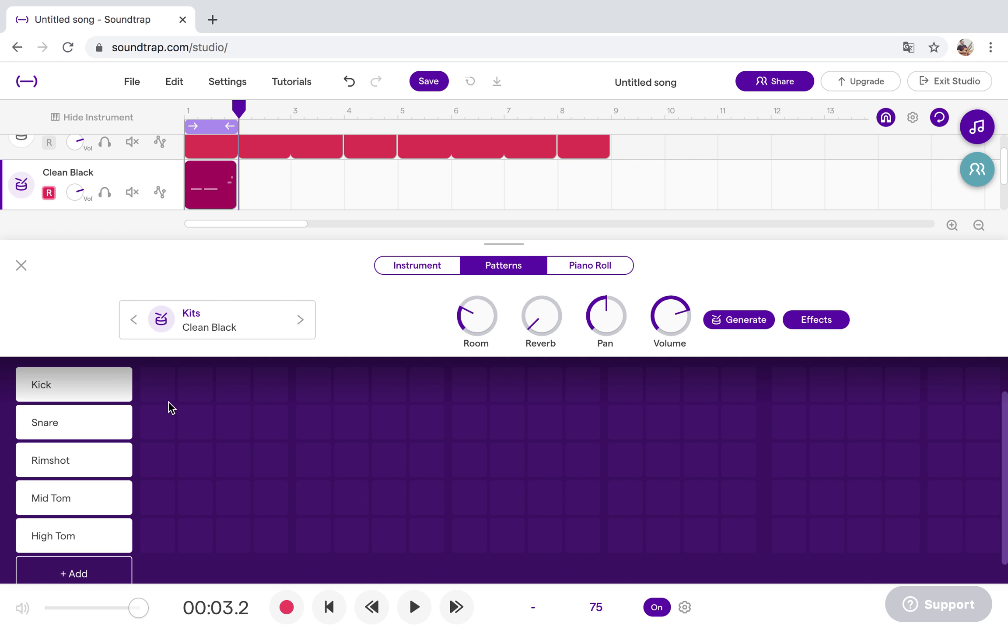
left_click(119, 388)
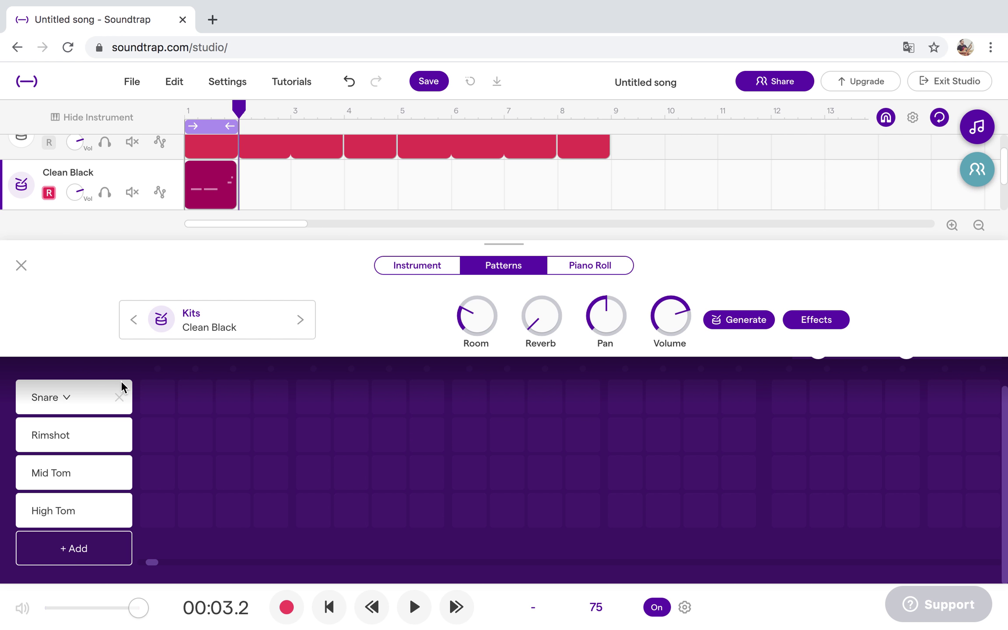
left_click(120, 396)
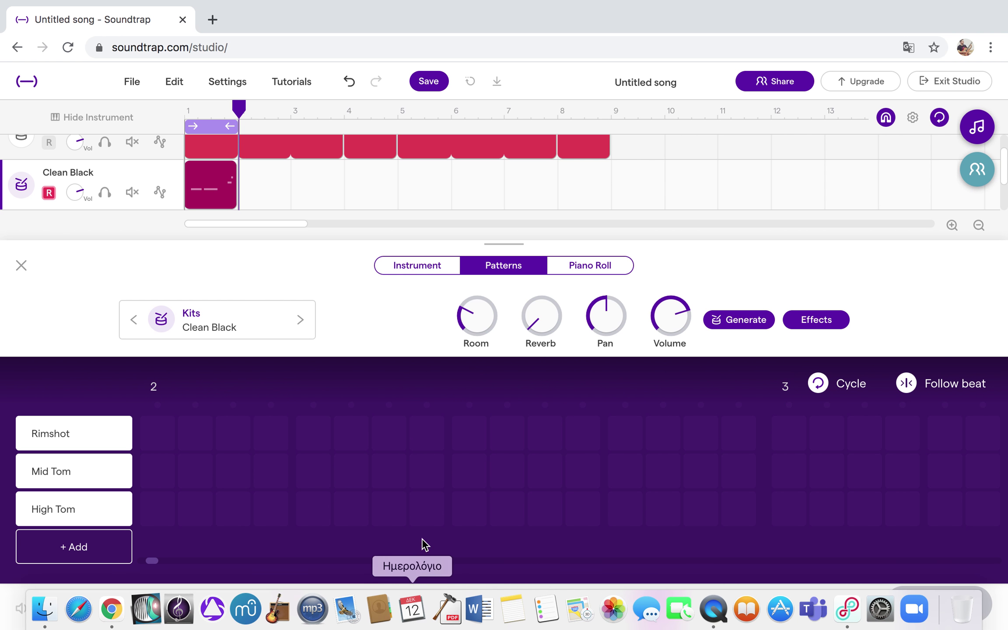
left_click(414, 607)
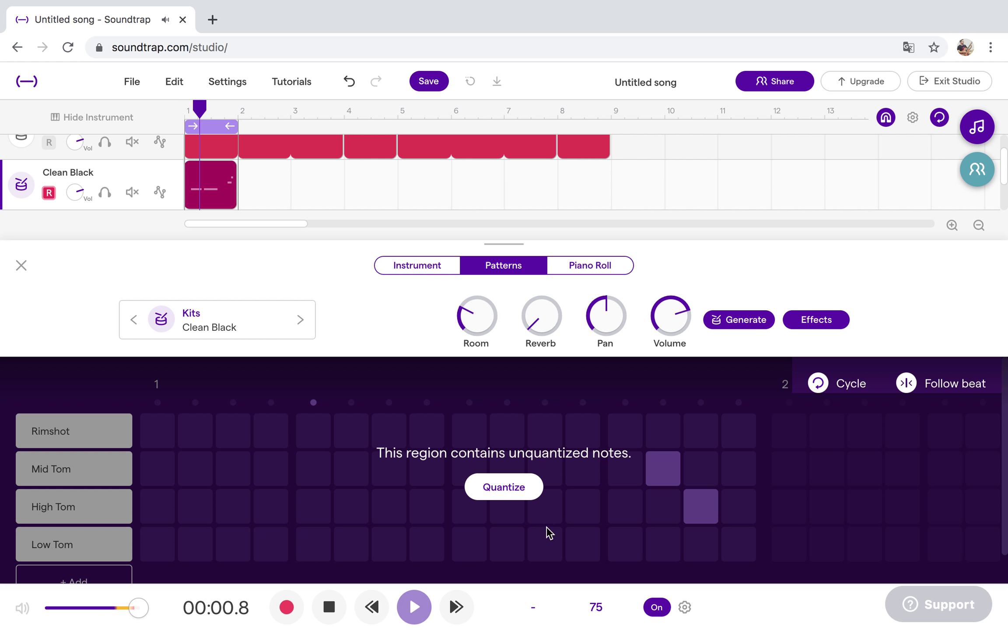
left_click(509, 488)
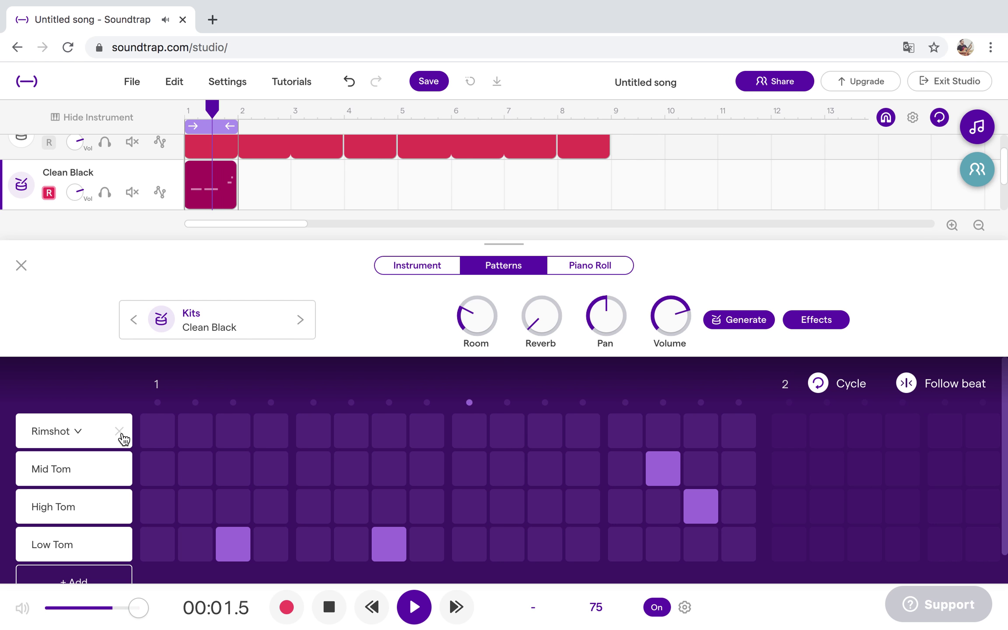
left_click(120, 433)
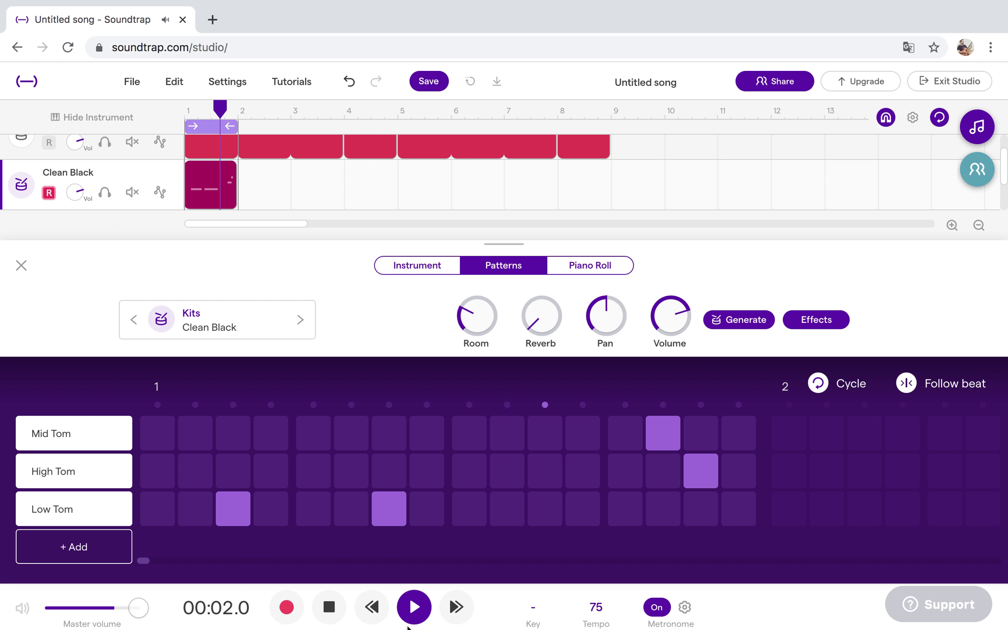
Place a Mid Tom hit on step 10 of the tom pattern, with High Tom left off there.
left_click(413, 612)
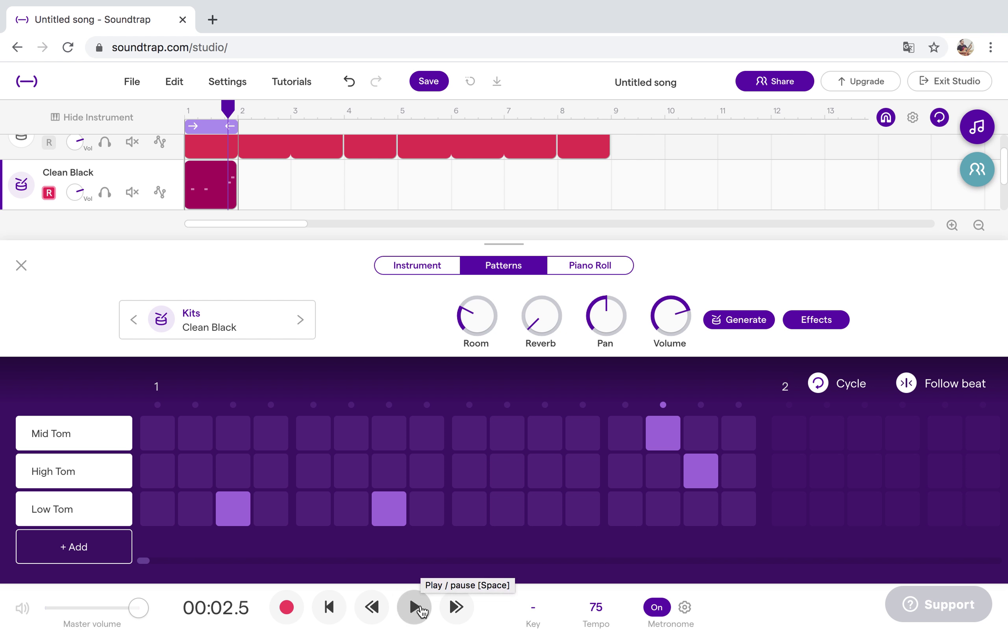
left_click(415, 268)
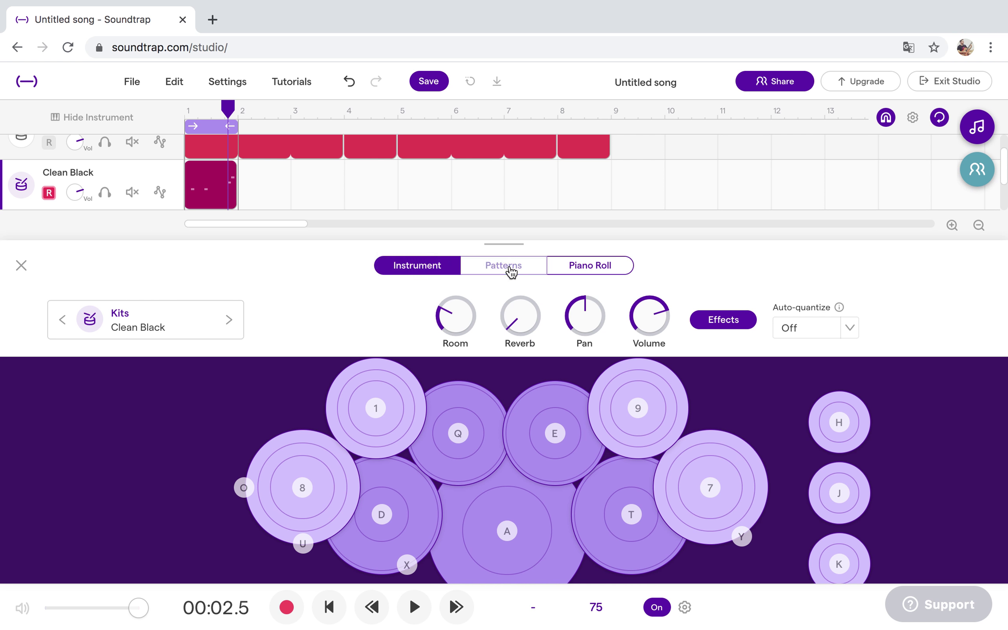
left_click(512, 272)
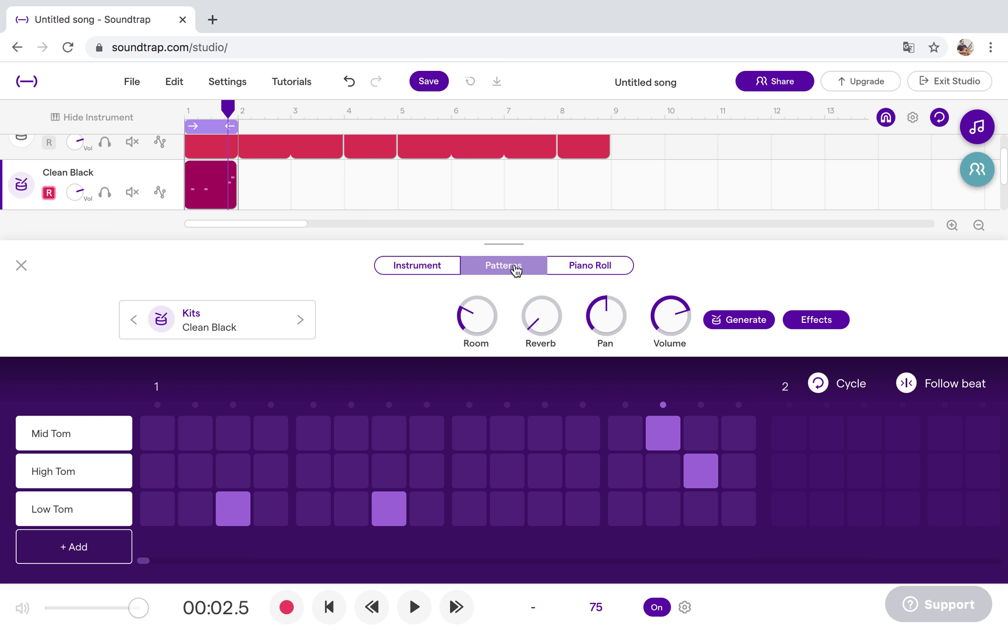
left_click(420, 272)
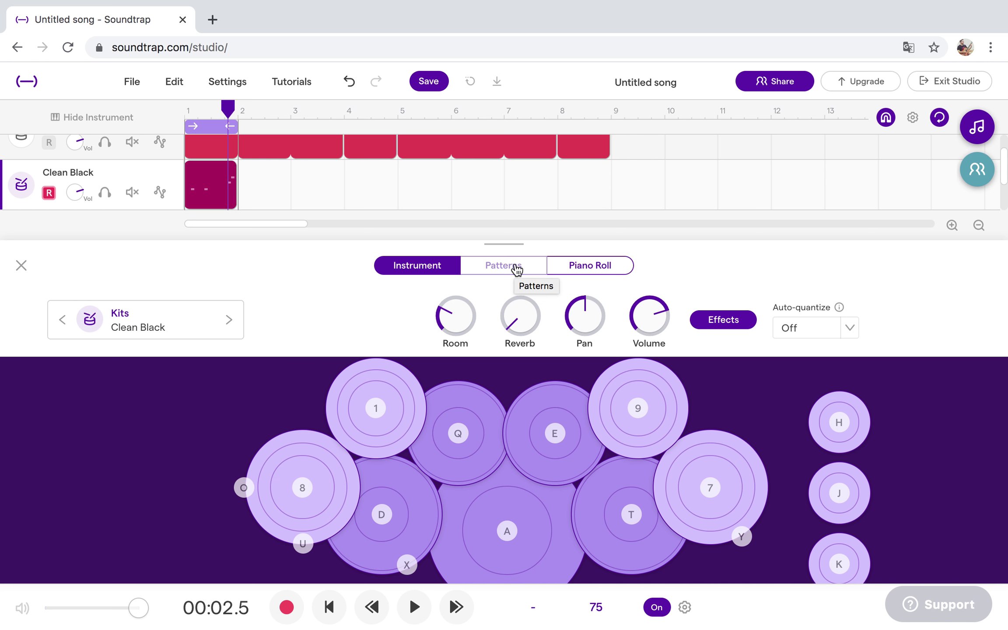
left_click(516, 270)
left_click(389, 508)
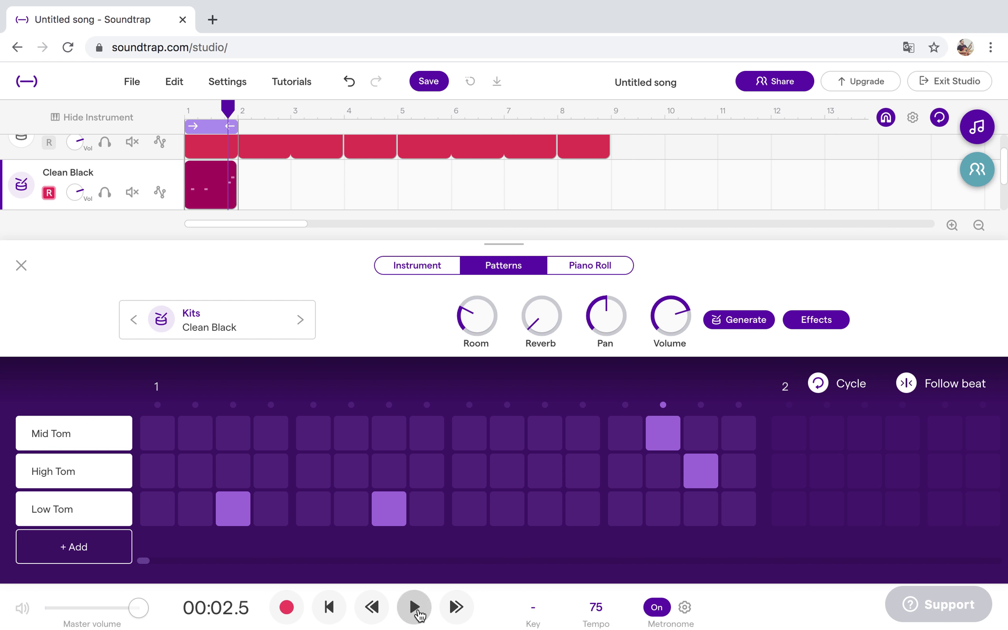
left_click(416, 610)
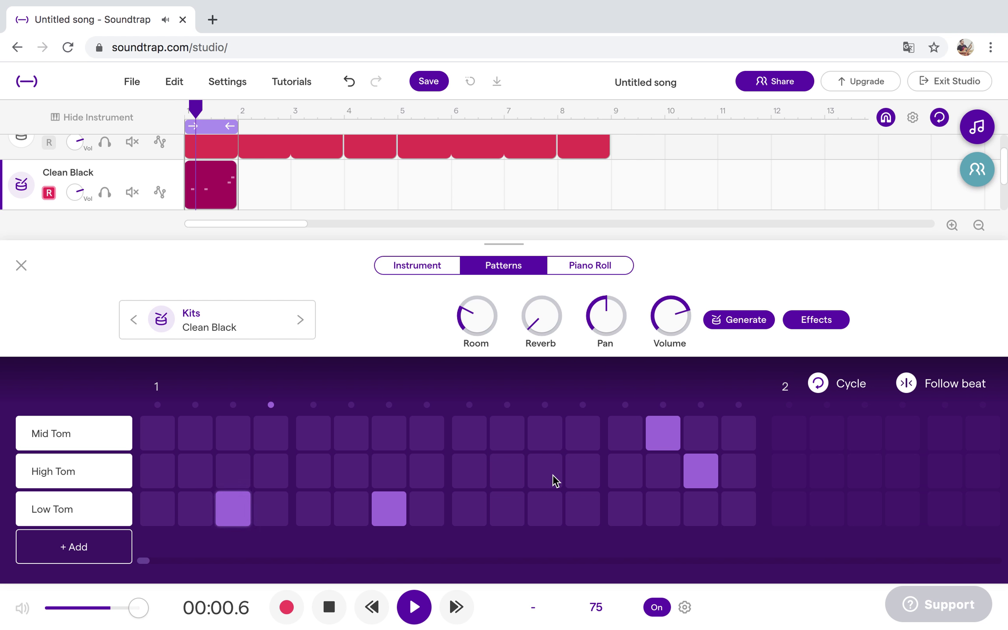
left_click(510, 466)
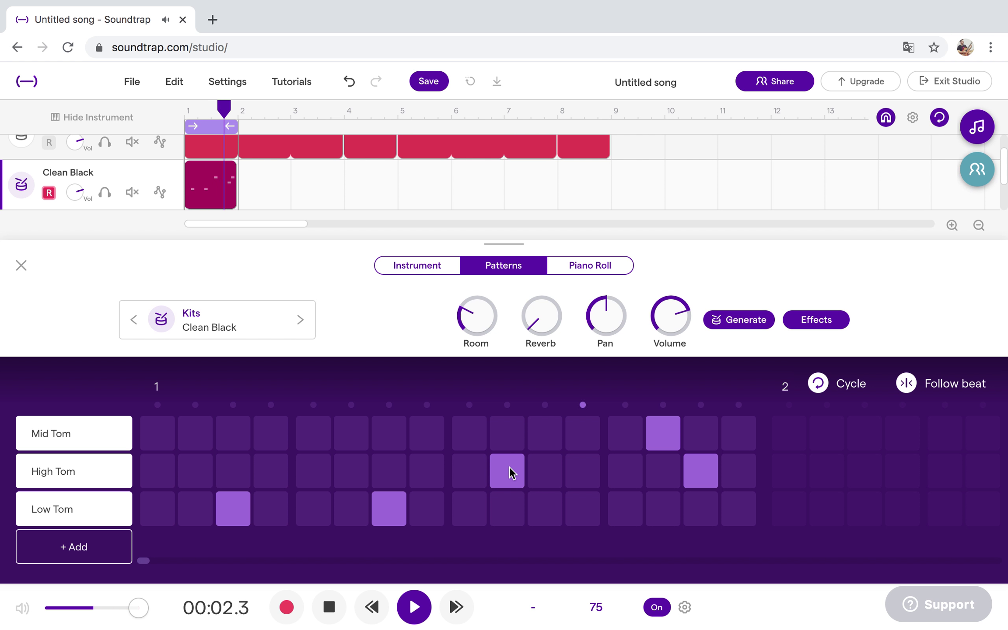
left_click(498, 436)
left_click(507, 475)
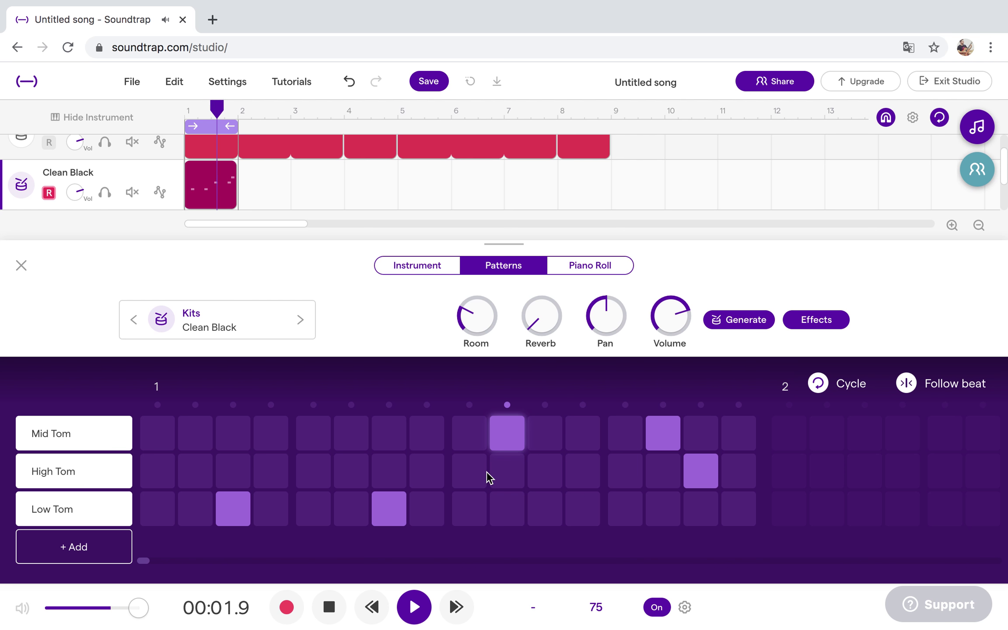
left_click(417, 605)
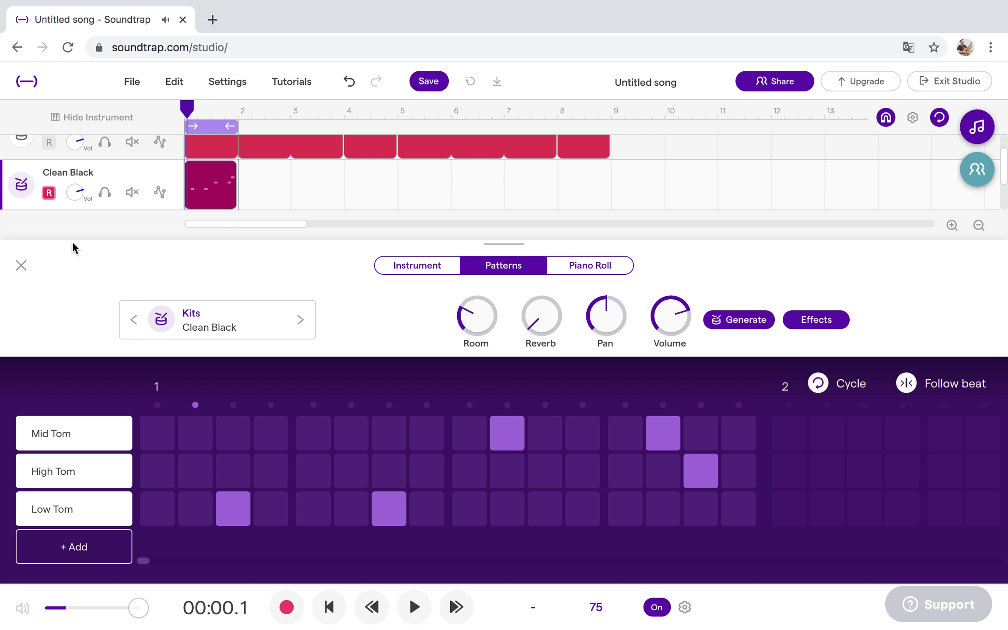
Loop the one-bar tom clip out to bar 9 and move the playhead to bar 4.
left_click(21, 266)
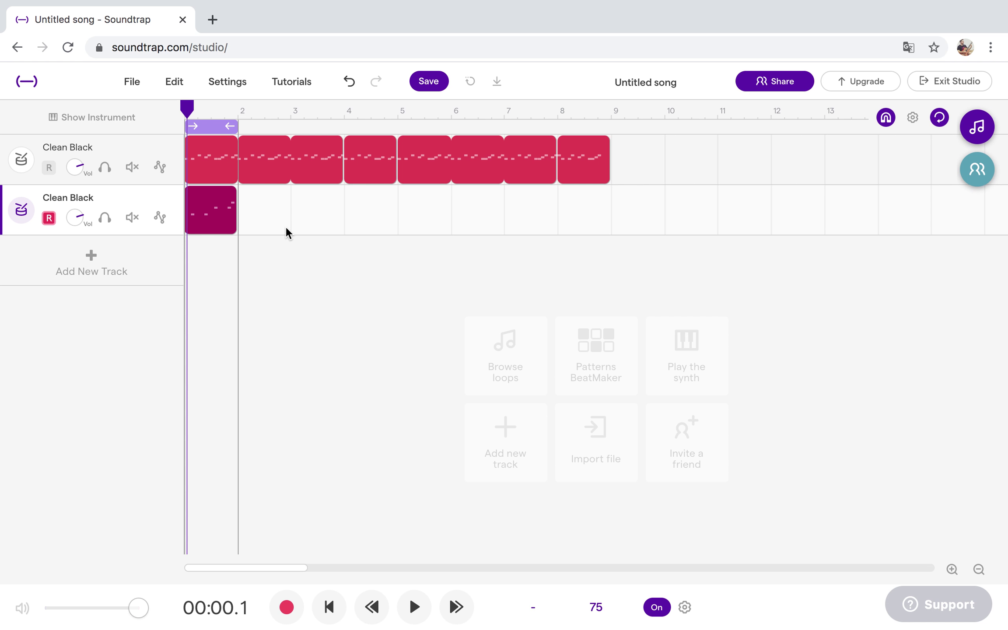
mouse_move(234, 207)
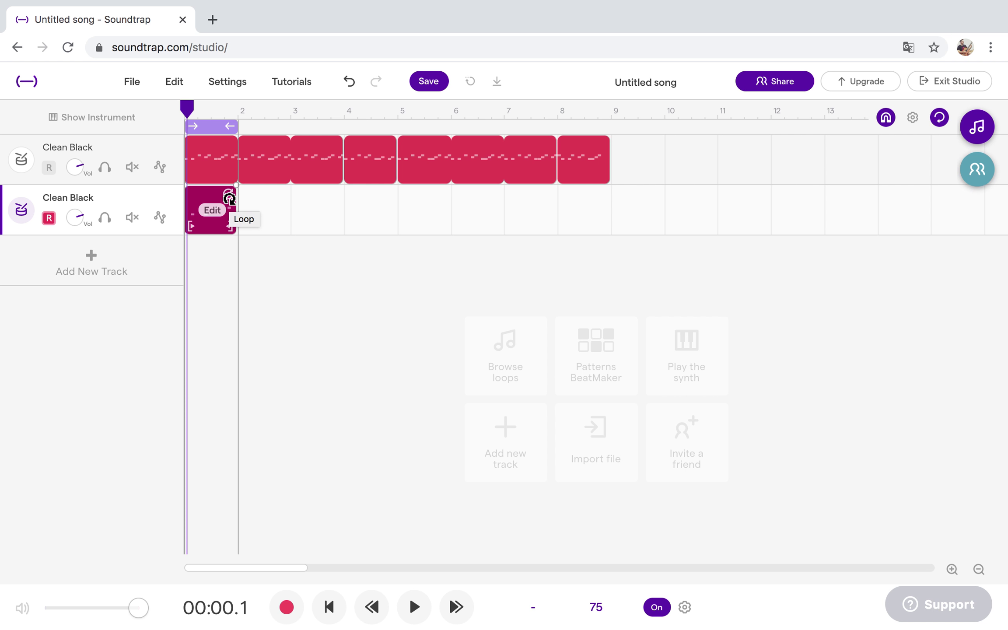
left_click(230, 199)
left_click_drag(246, 201, 597, 204)
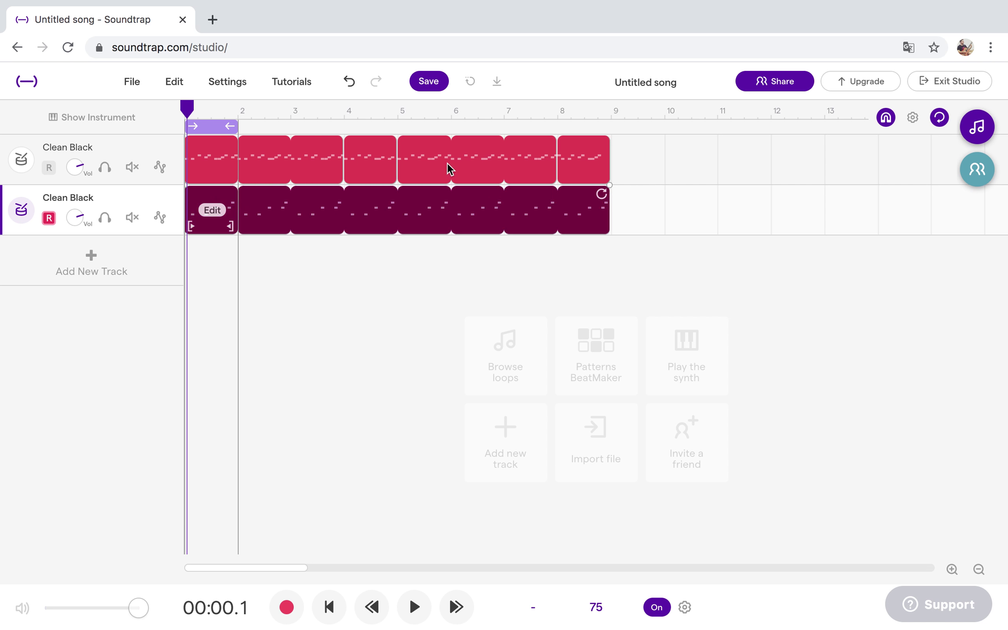
left_click_drag(186, 109, 344, 125)
Split the looped tom region at bar 5.
right_click(371, 224)
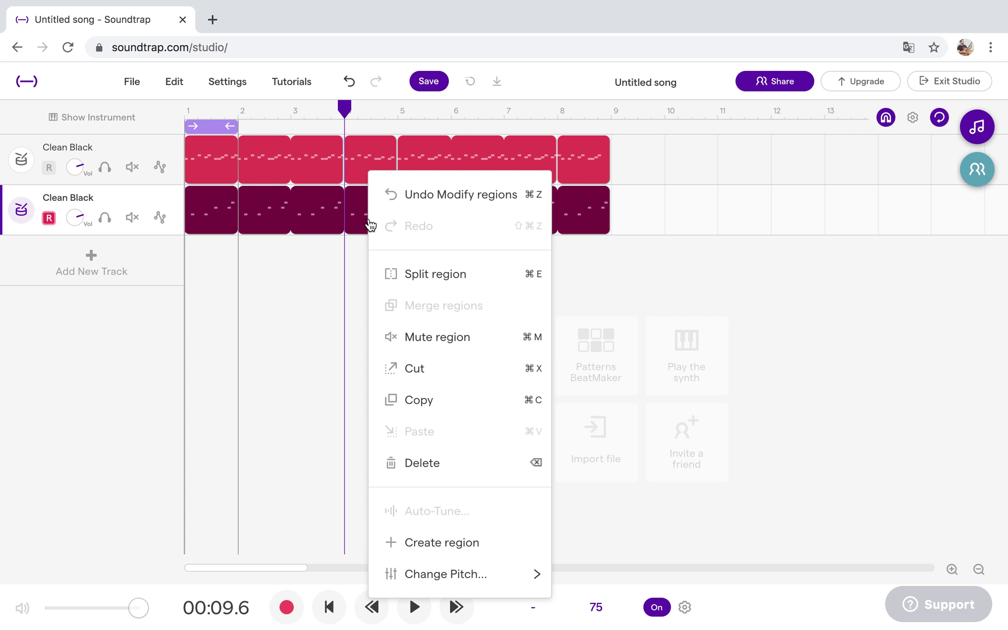
left_click(374, 272)
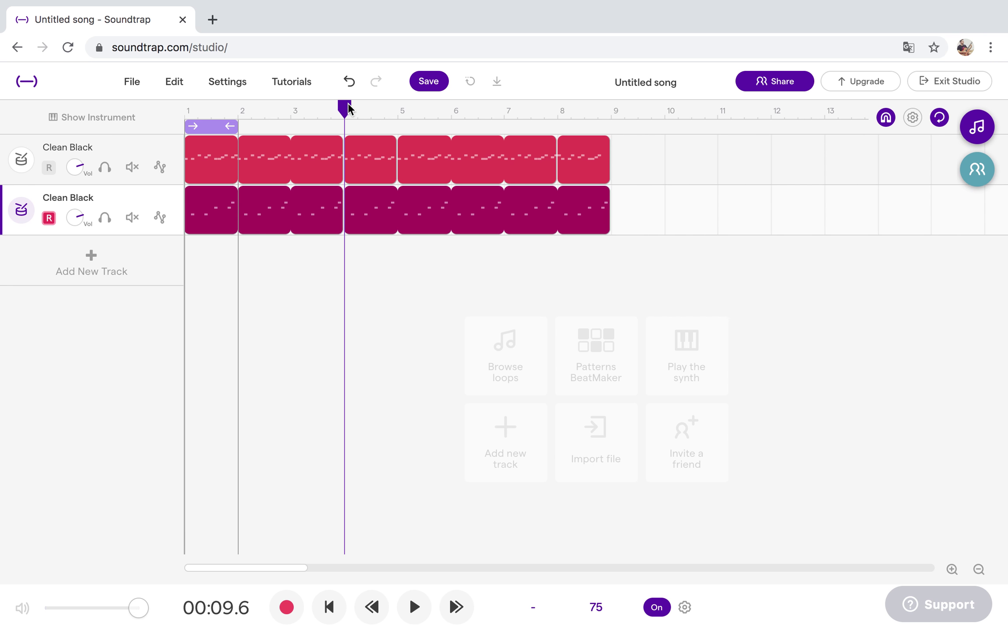
left_click_drag(349, 109, 394, 113)
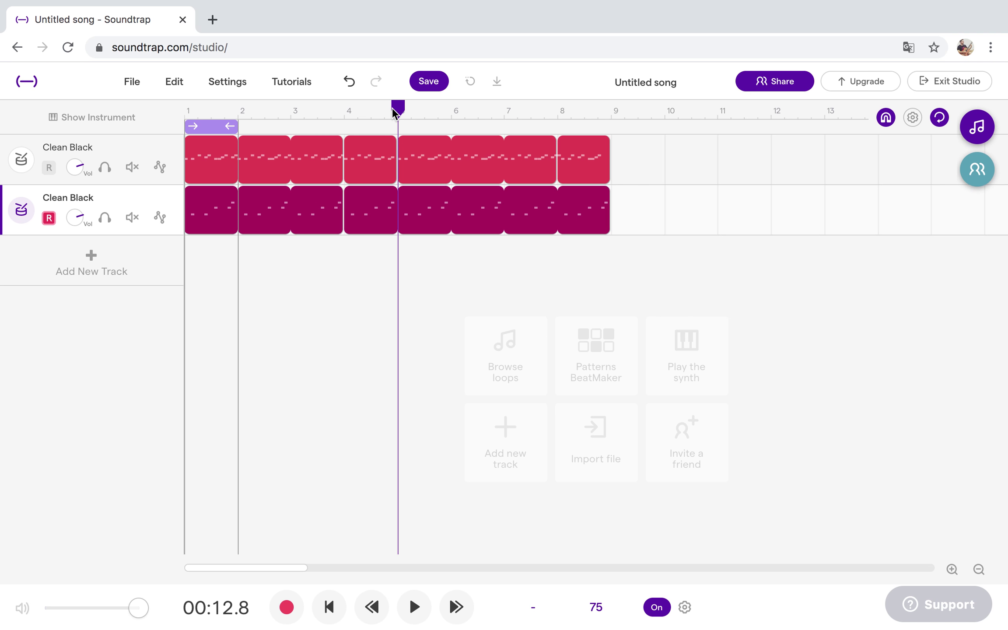
left_click(375, 230)
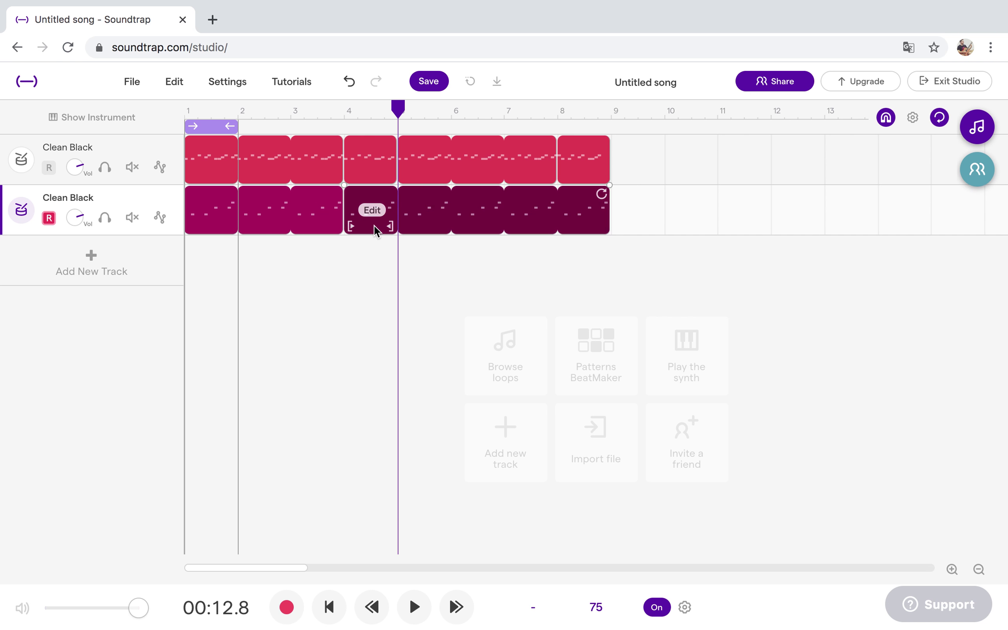
right_click(374, 230)
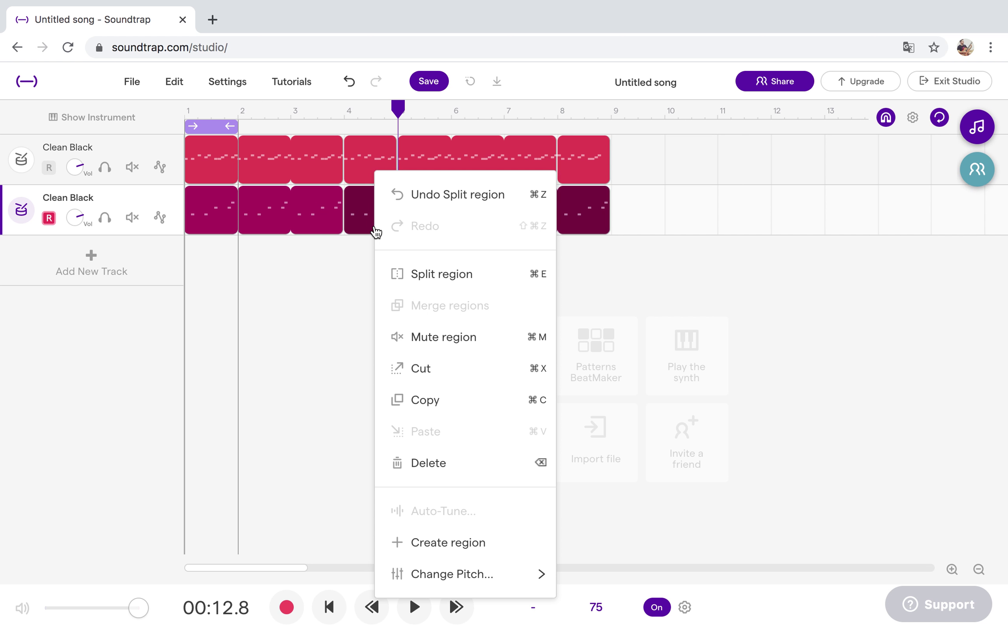
left_click(445, 284)
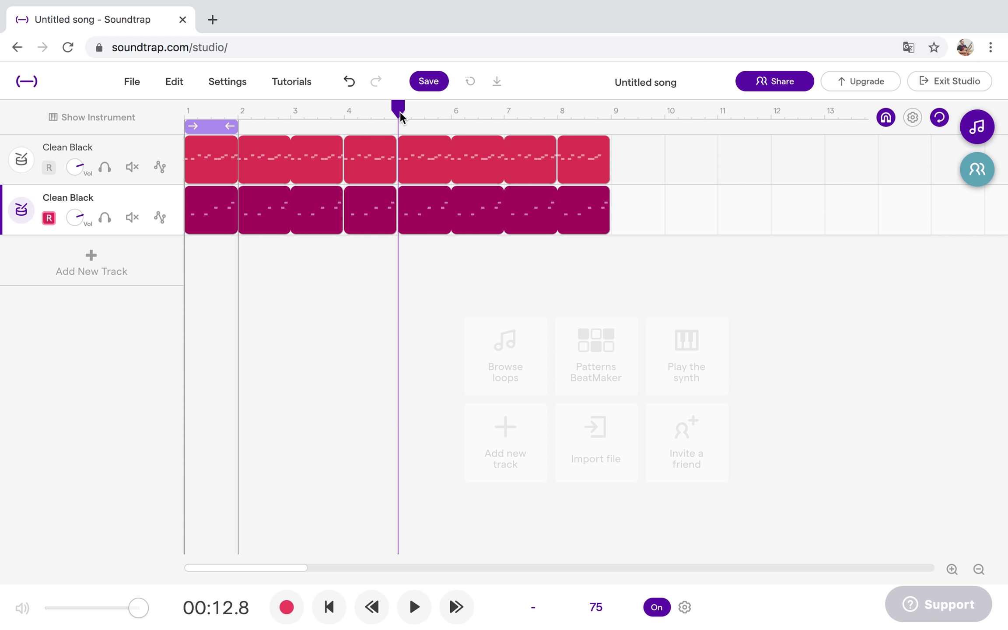
Split the tom region again at bar 8 and set the cycle range to bar 4.
left_click_drag(400, 112, 556, 119)
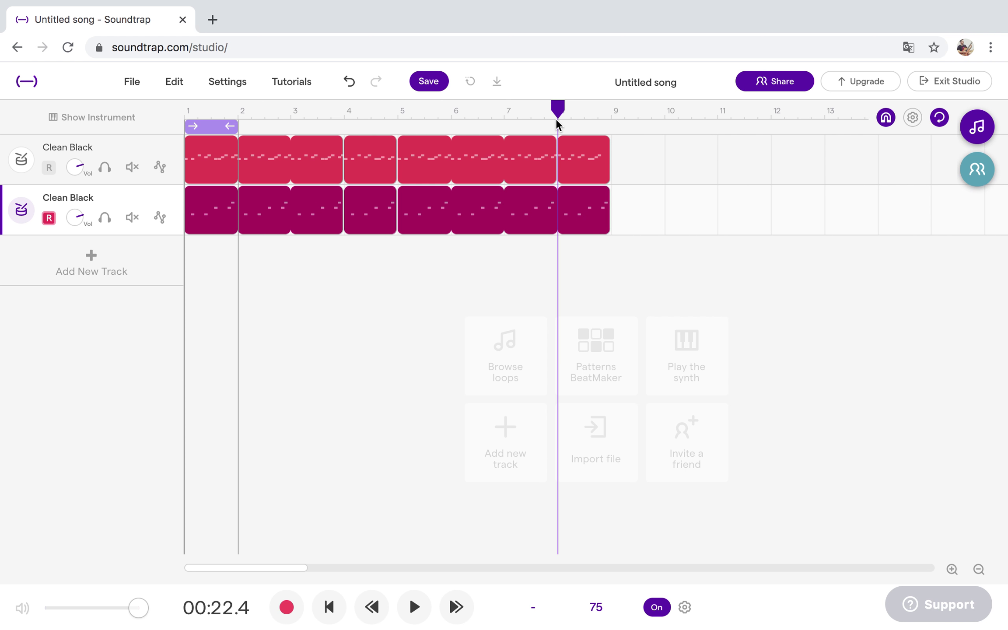
left_click(579, 198)
right_click(579, 201)
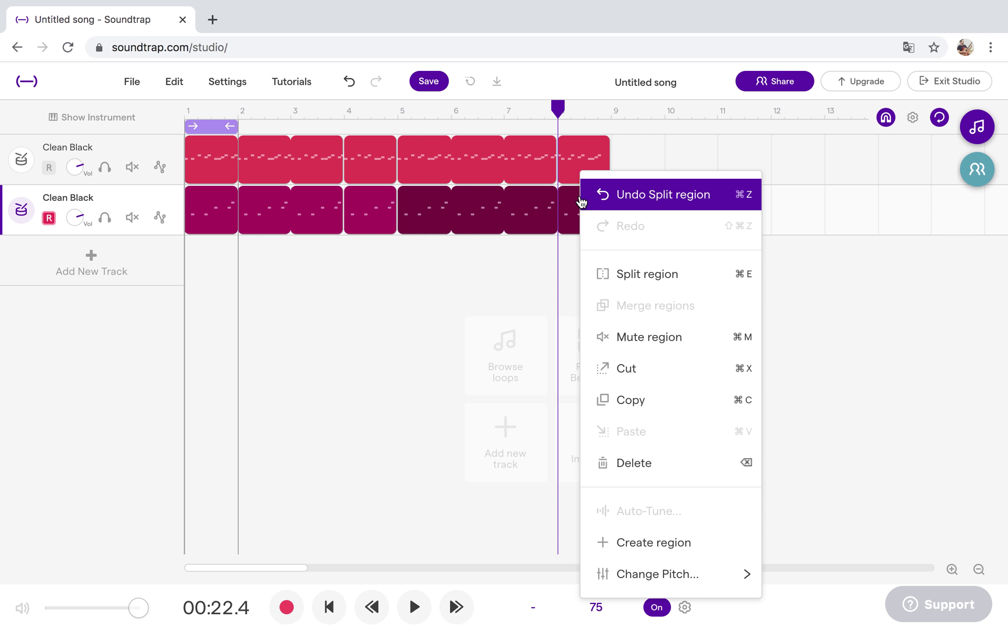
left_click(618, 275)
left_click_drag(203, 133, 365, 136)
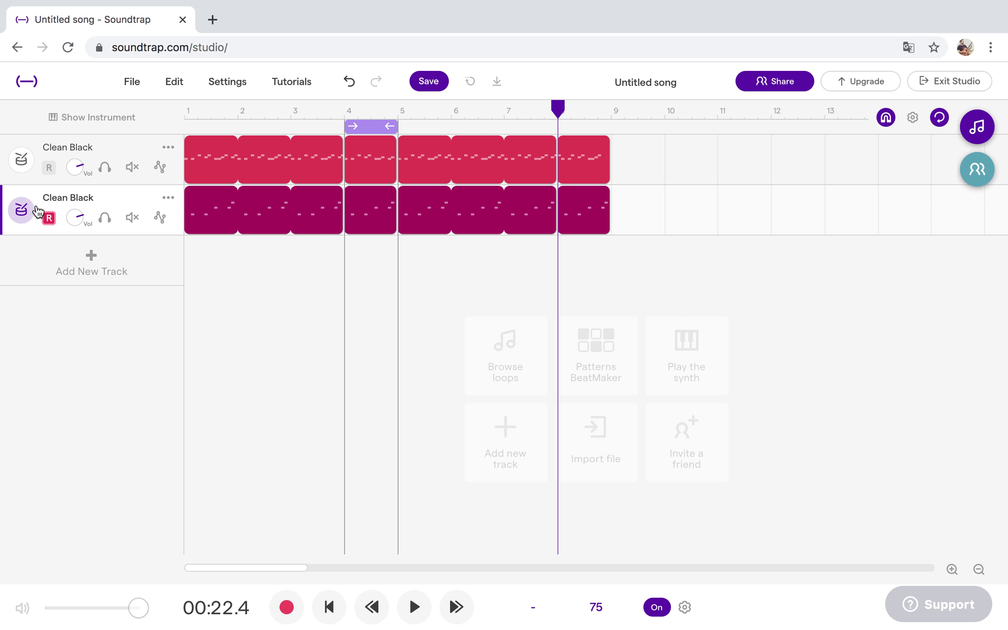
With bar 4 looping, try high and mid tom hits in its fill, keeping a mid tom on step 8.
left_click(414, 607)
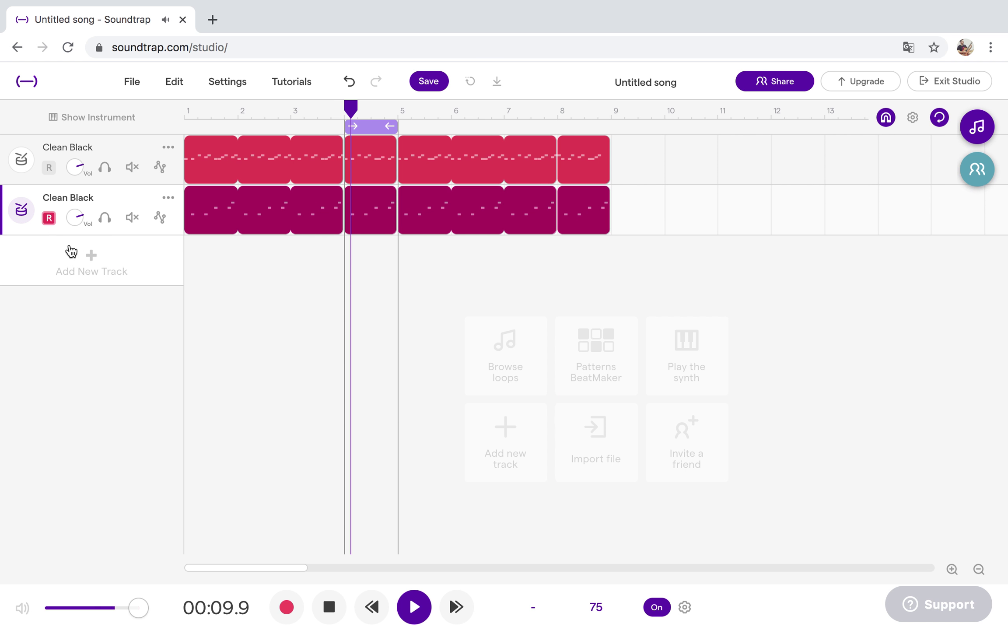
left_click(21, 211)
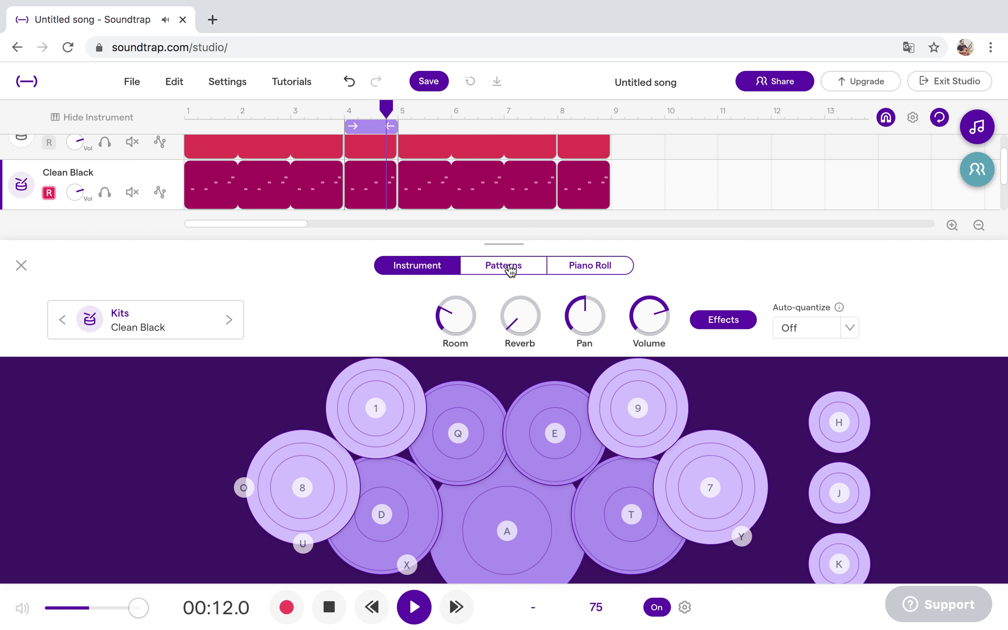
left_click(510, 273)
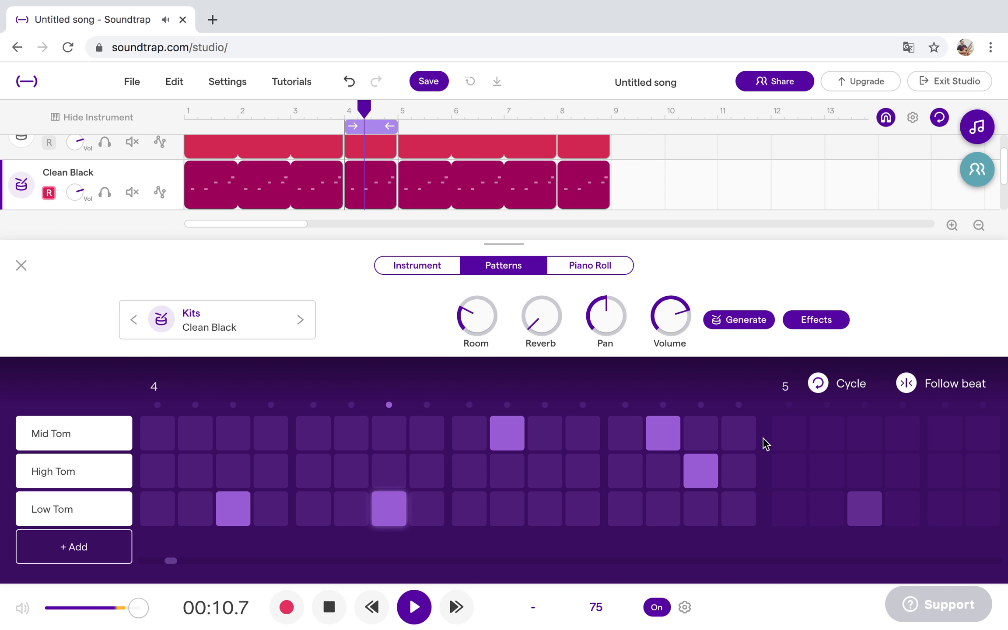
left_click(578, 475)
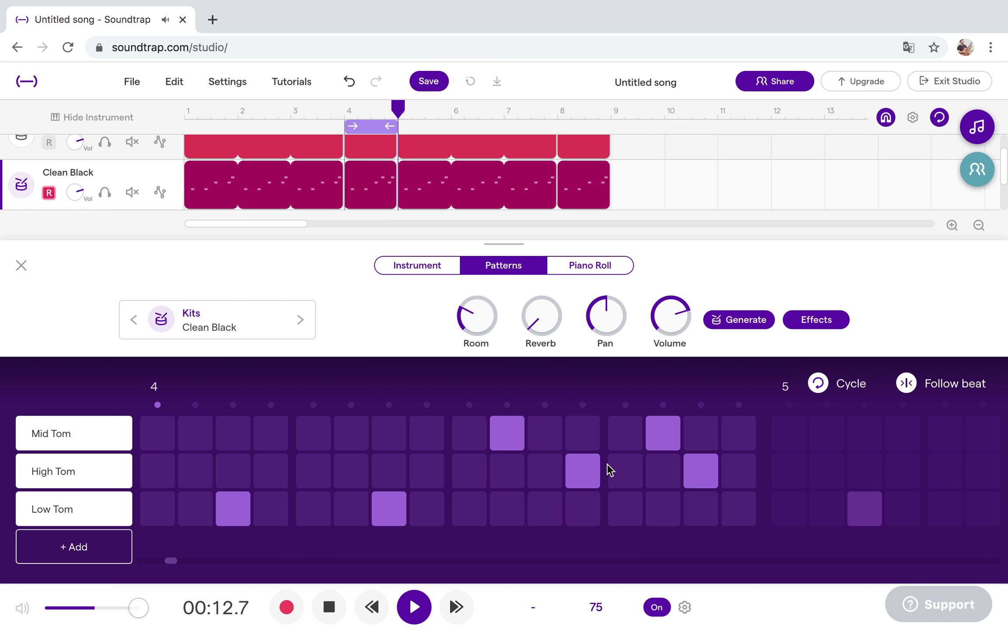
left_click(630, 474)
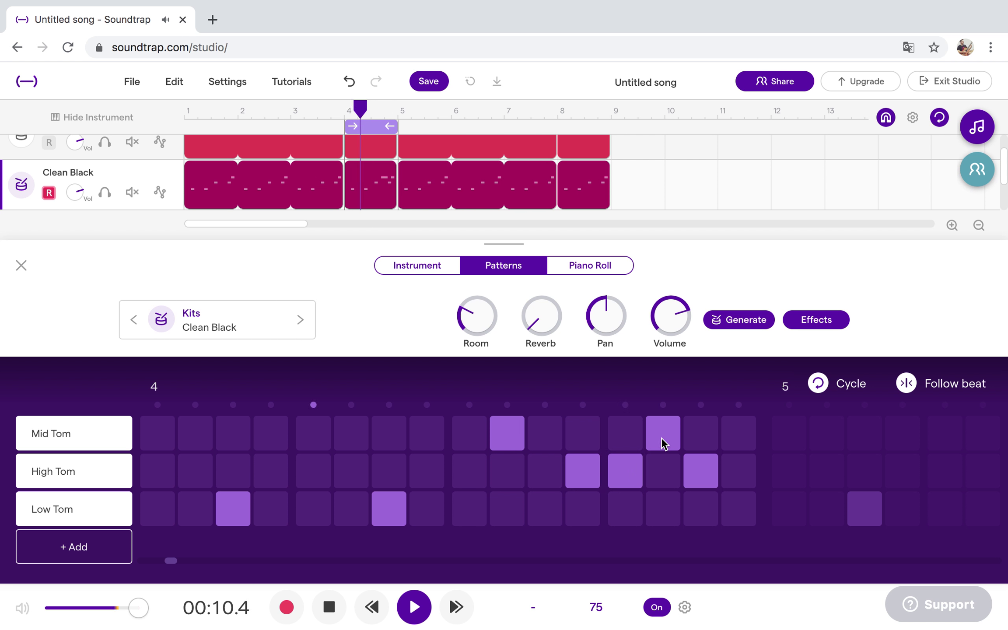
left_click(750, 433)
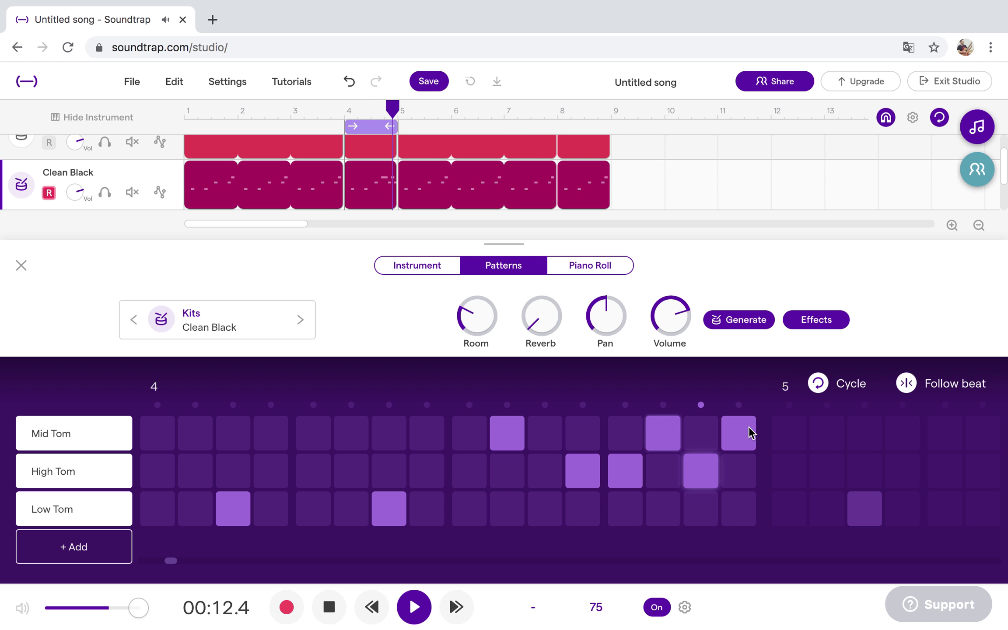
left_click(548, 439)
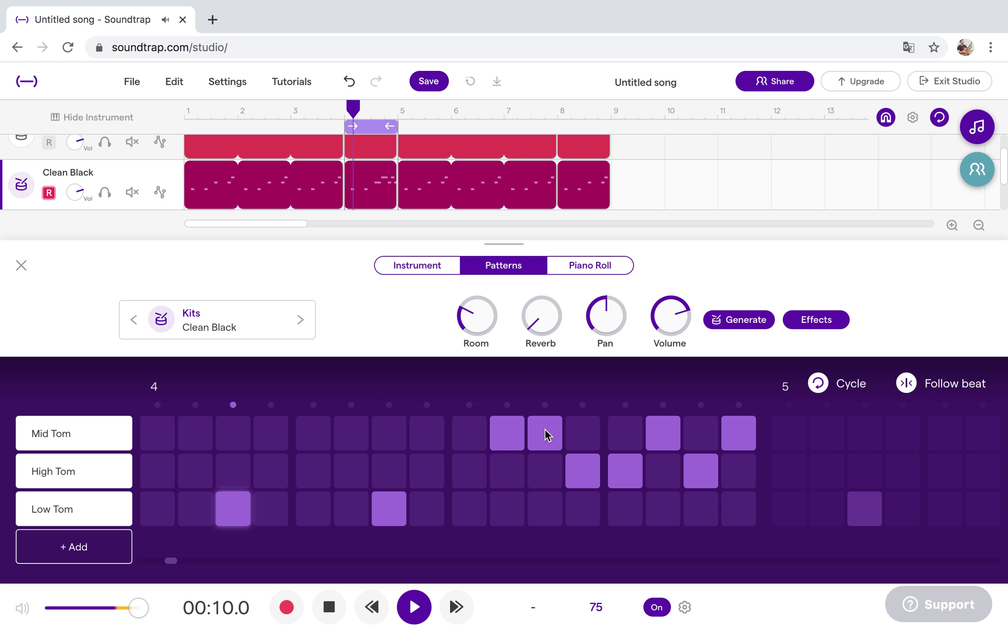
left_click(548, 436)
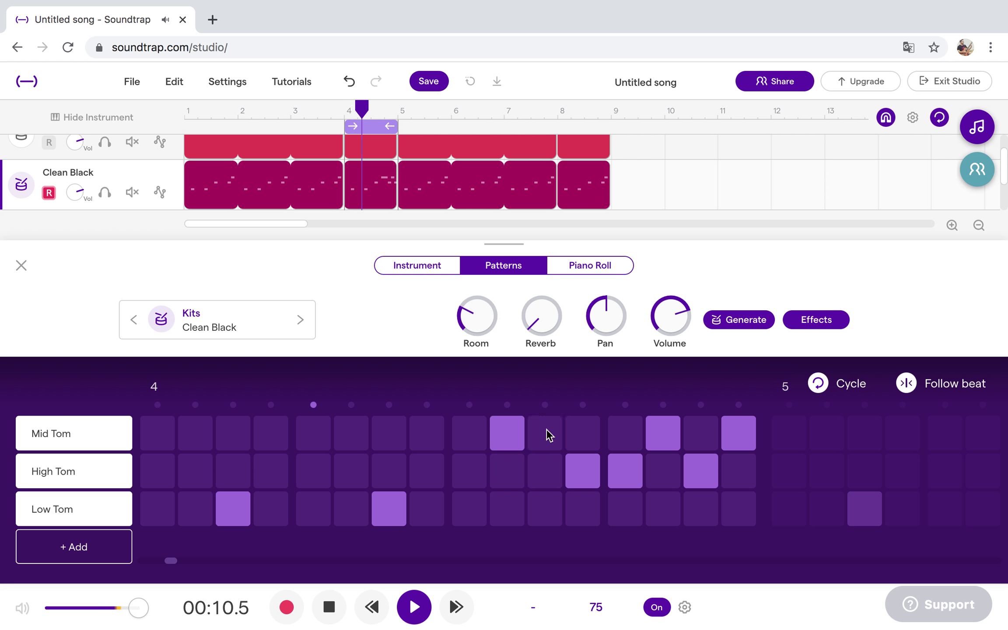
left_click(742, 431)
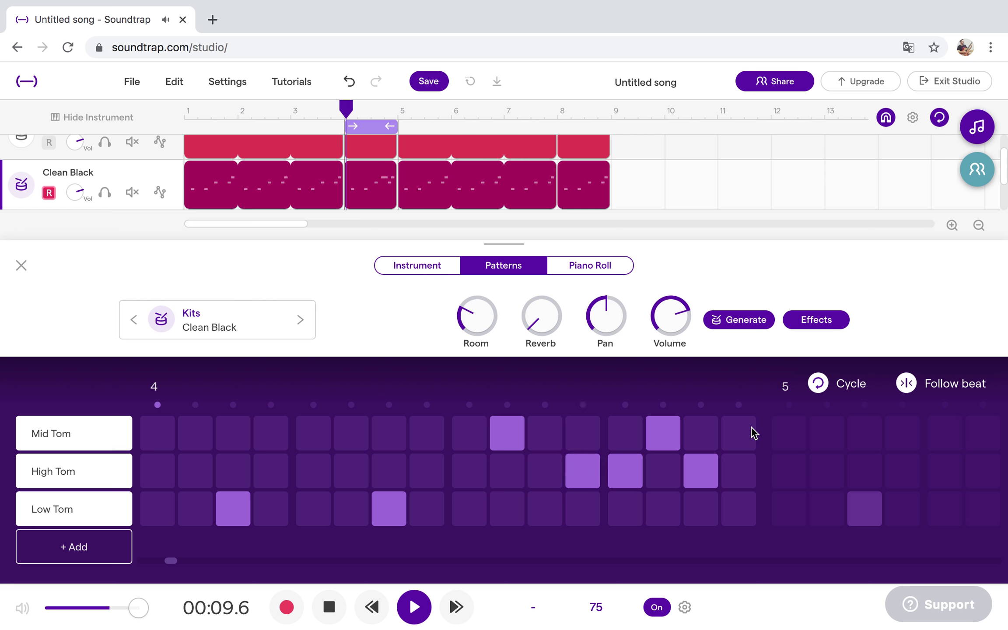
left_click(438, 472)
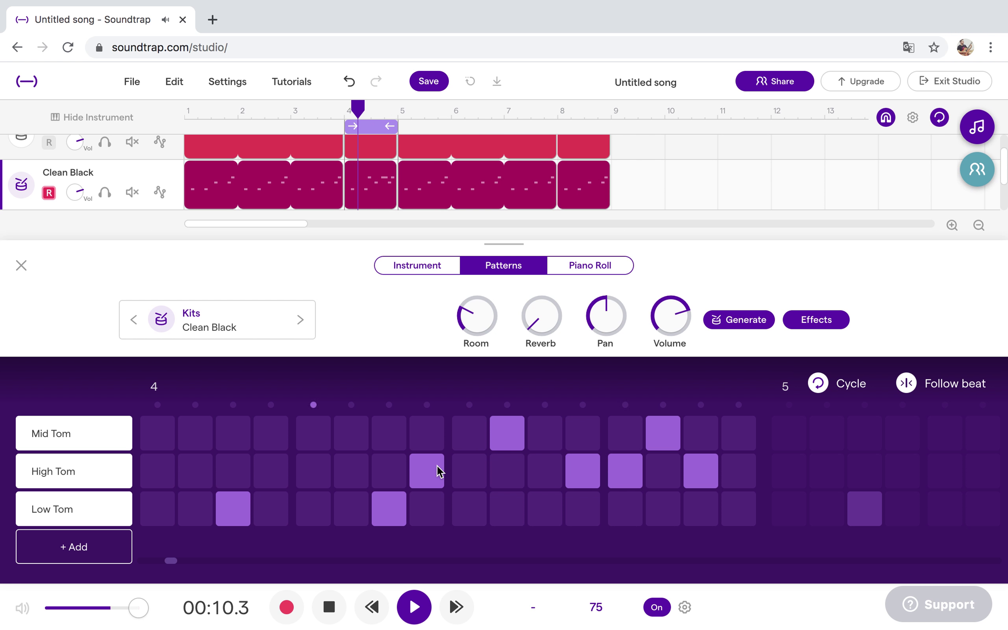
left_click(438, 472)
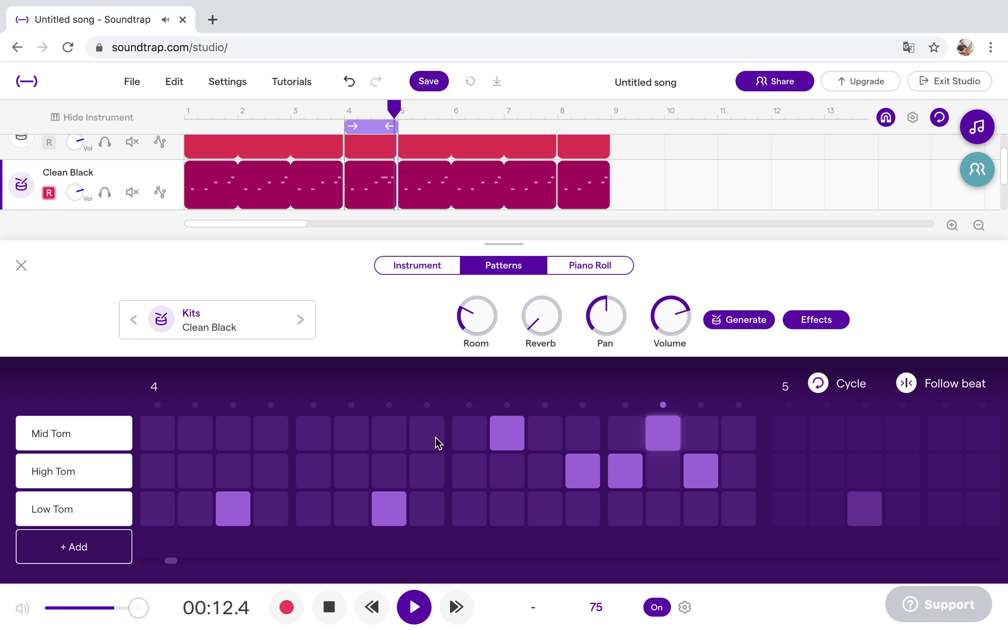
left_click(436, 442)
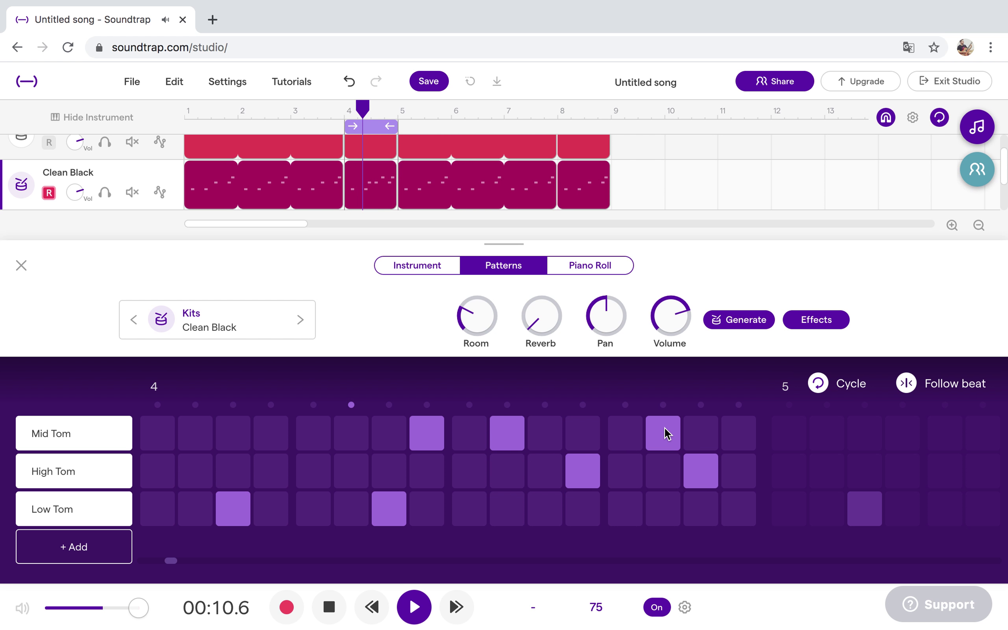
Finish the bar 4 fill with mid toms on 14 and 15, a low tom on 12, no high toms; stop playback.
left_click(706, 471)
left_click(696, 432)
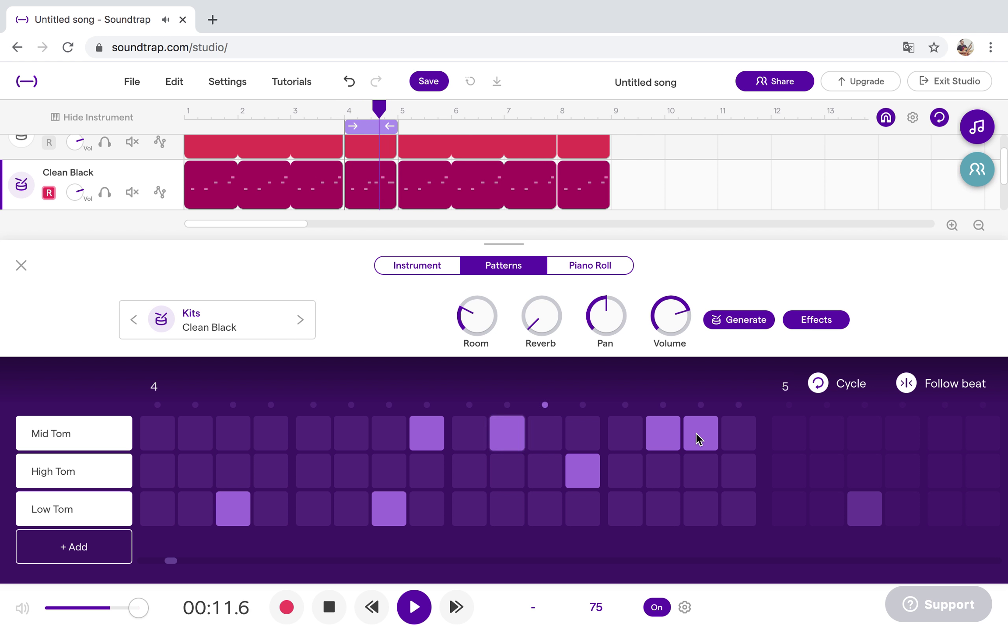
left_click(588, 503)
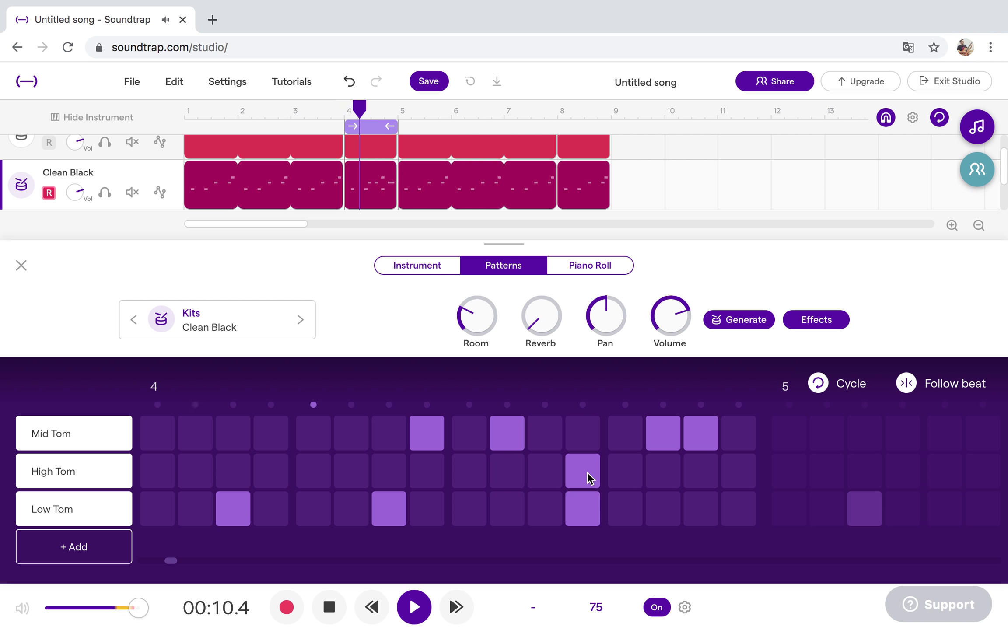
left_click(590, 471)
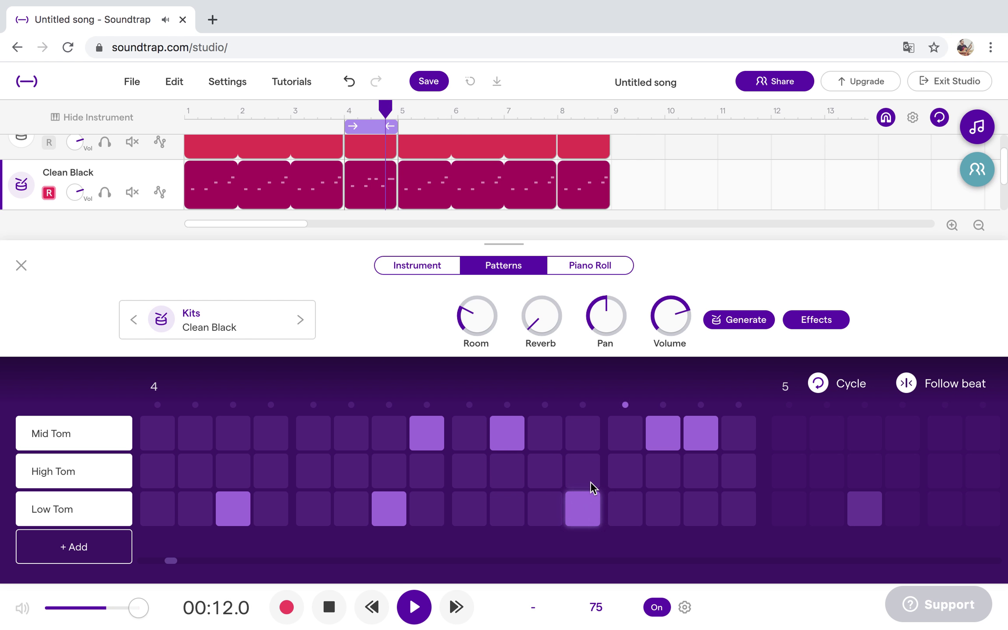
left_click(663, 430)
left_click(663, 473)
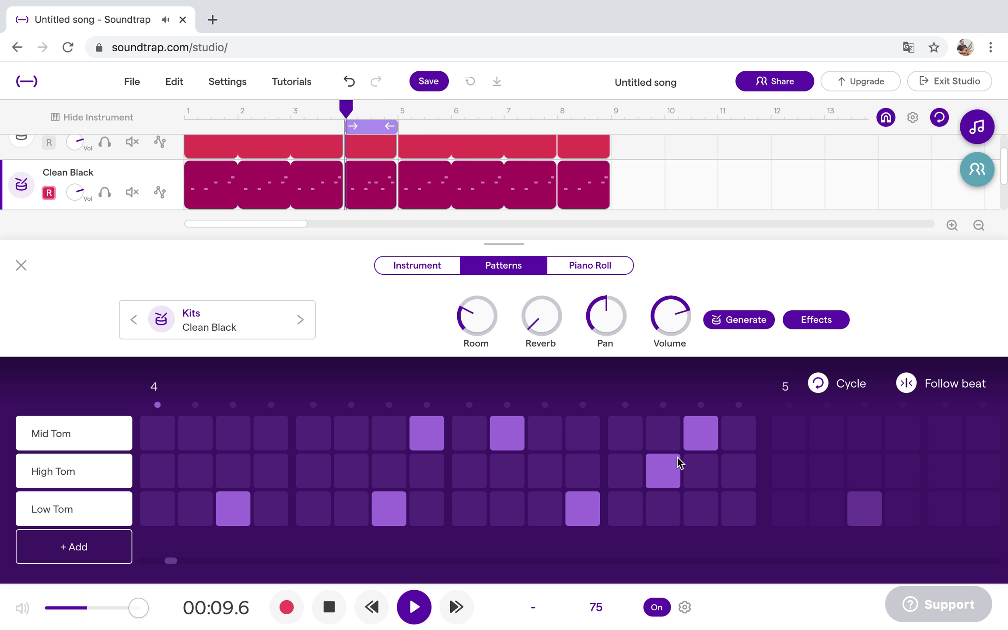
left_click(702, 438)
left_click(697, 472)
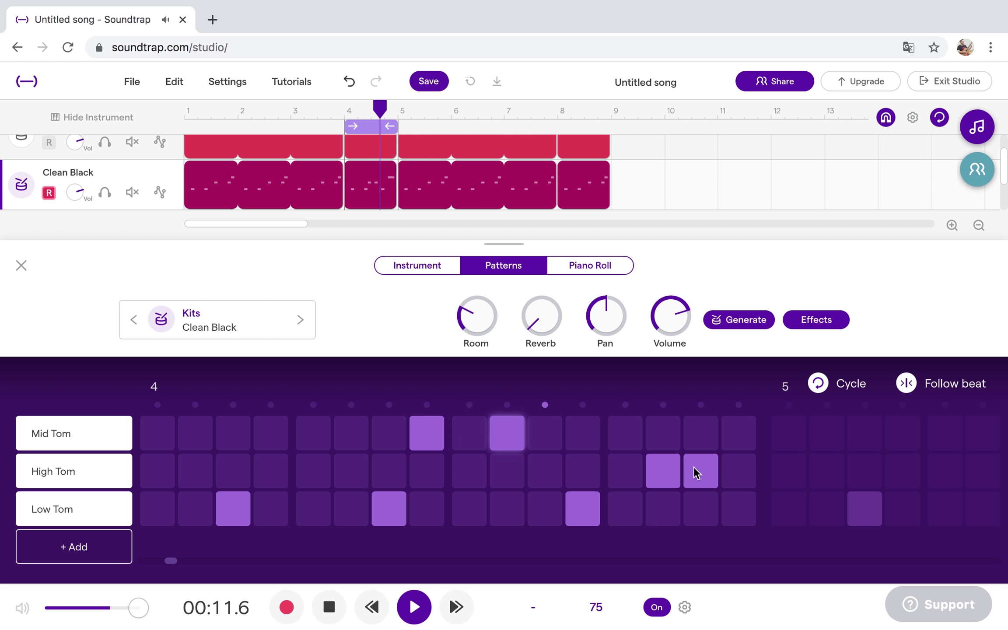
left_click(668, 431)
left_click(691, 438)
left_click(671, 466)
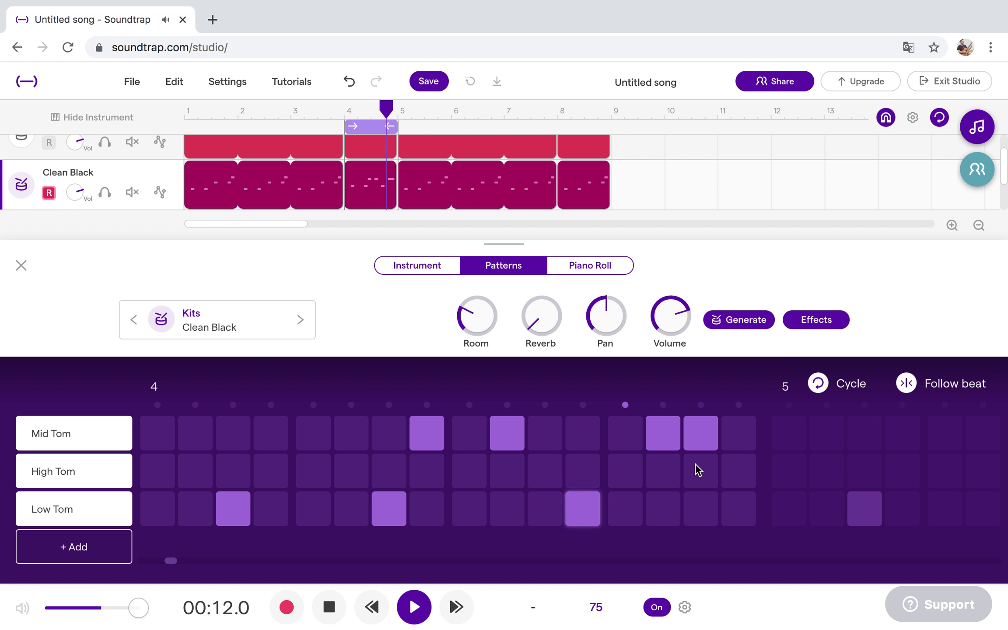
left_click(414, 607)
left_click(21, 267)
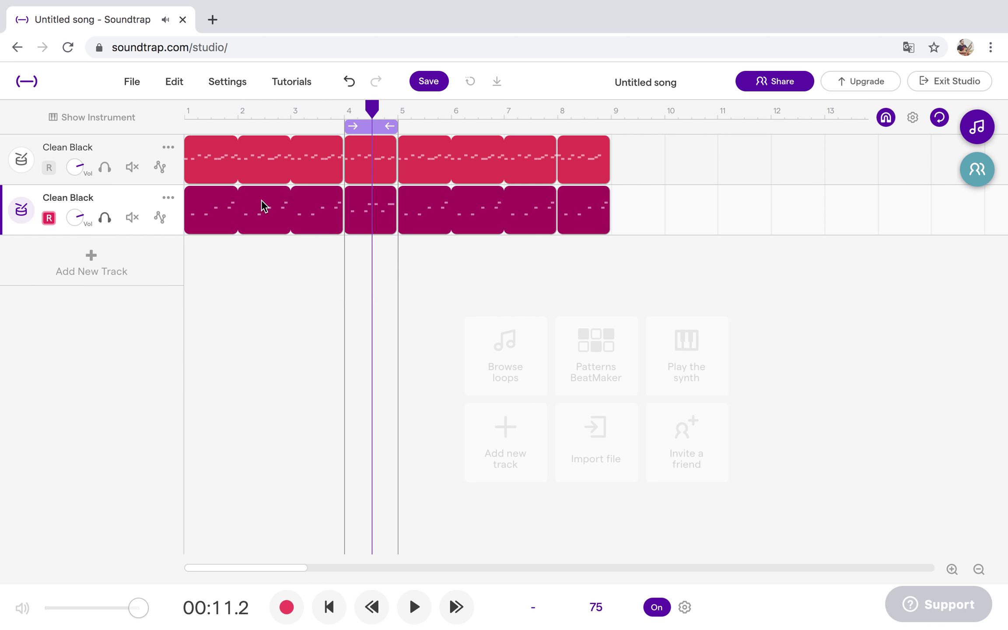
Loop bar 8 and replace its step 14–15 toms with high tom hits on steps 12 and 13.
left_click_drag(371, 135, 585, 134)
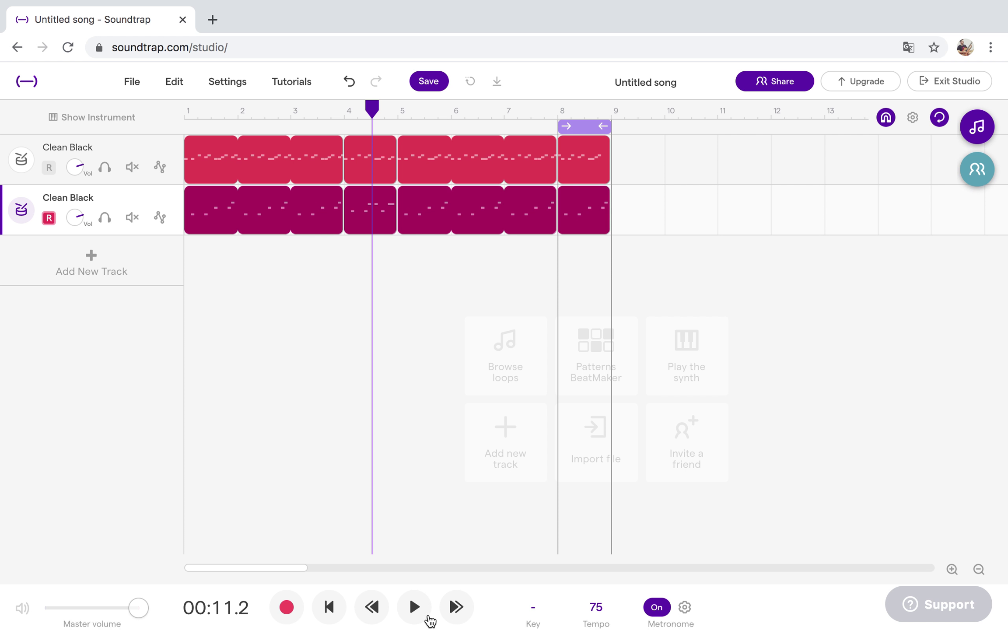
left_click(422, 613)
left_click(22, 210)
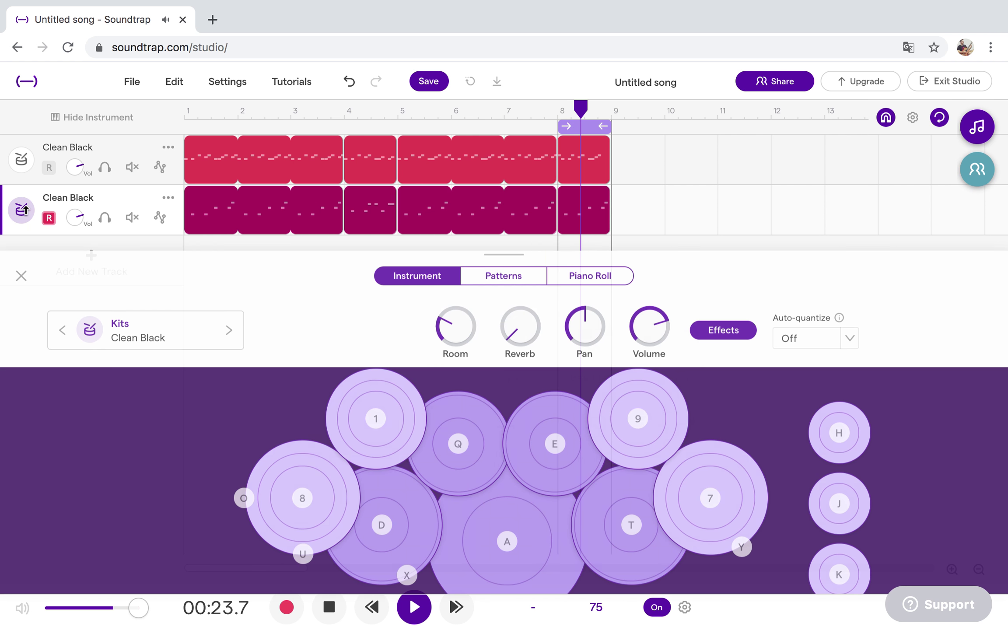
left_click(504, 266)
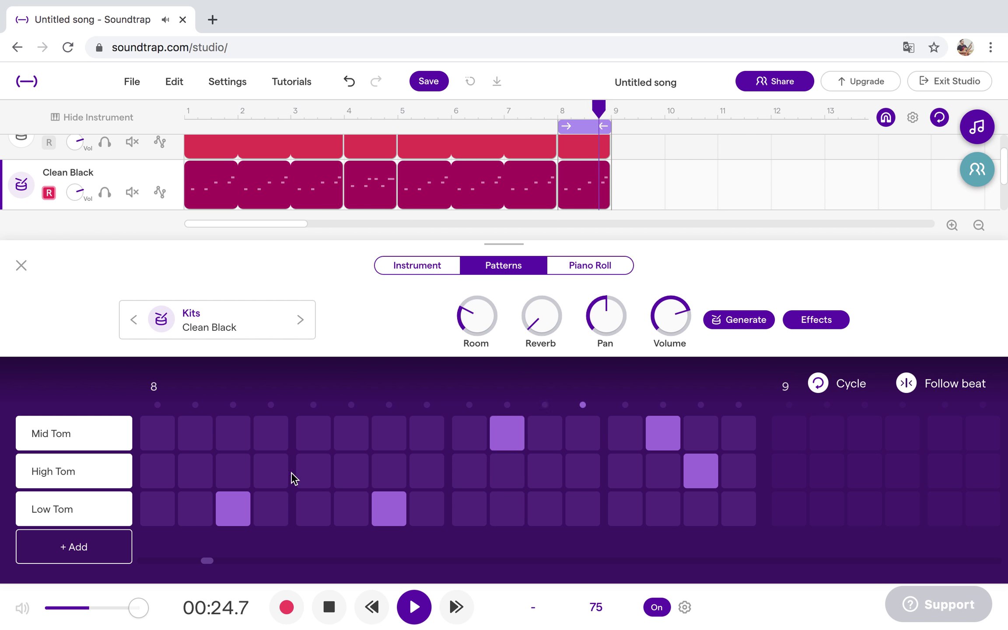
left_click(699, 470)
left_click(661, 440)
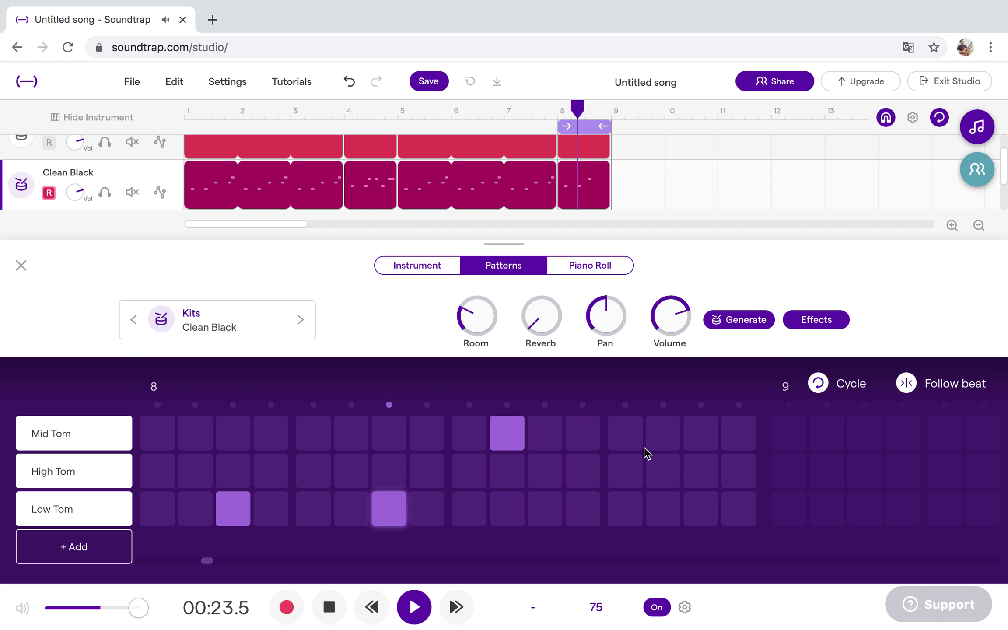
left_click(631, 468)
left_click(582, 476)
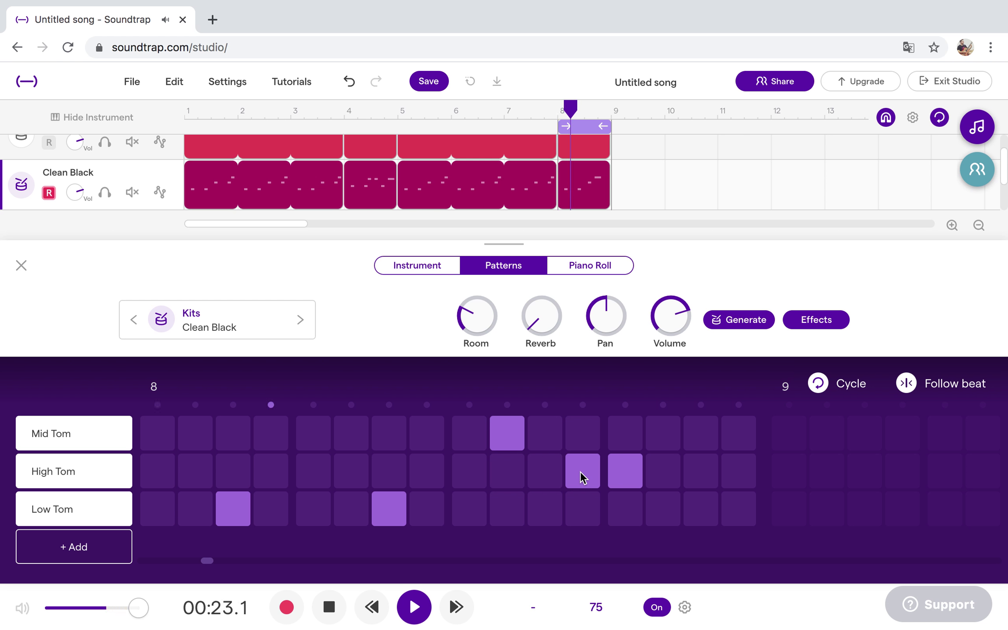
Audition extra tom hits on steps 5, 11 and 1, discard them, and stop playback.
left_click(321, 470)
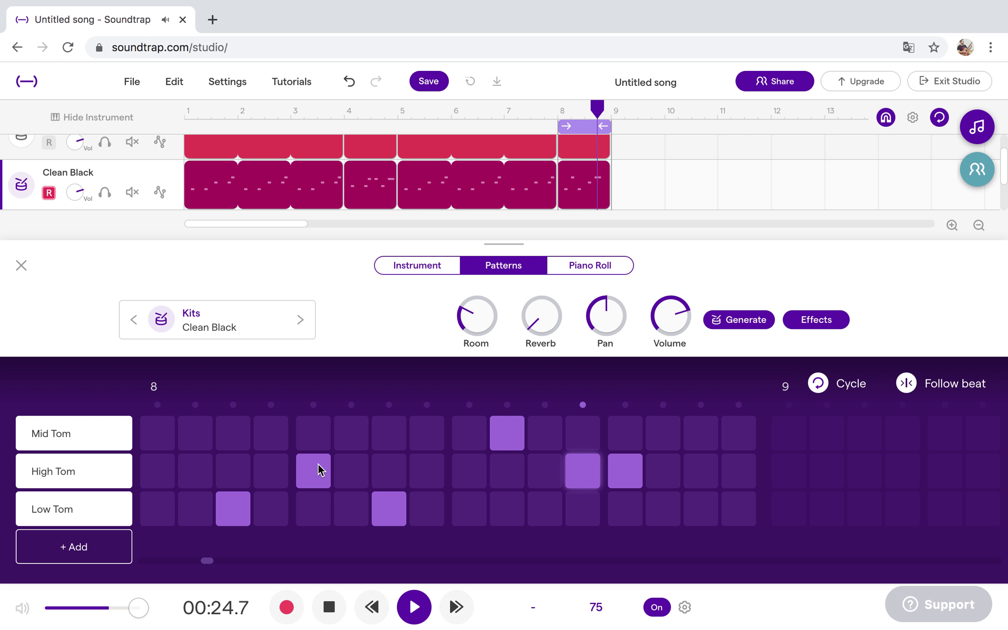
left_click(324, 435)
left_click(310, 476)
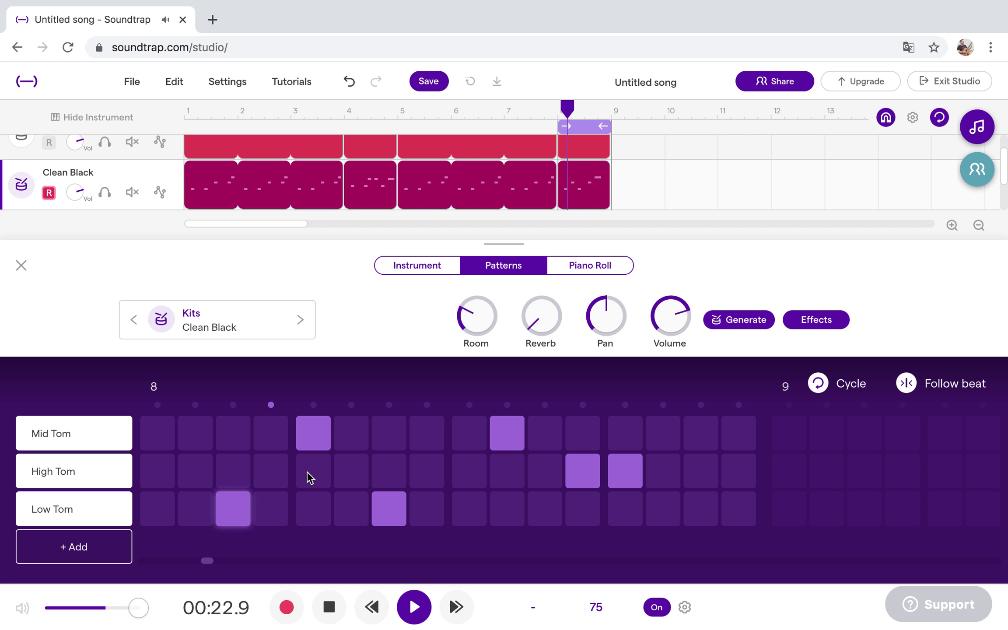
left_click(319, 442)
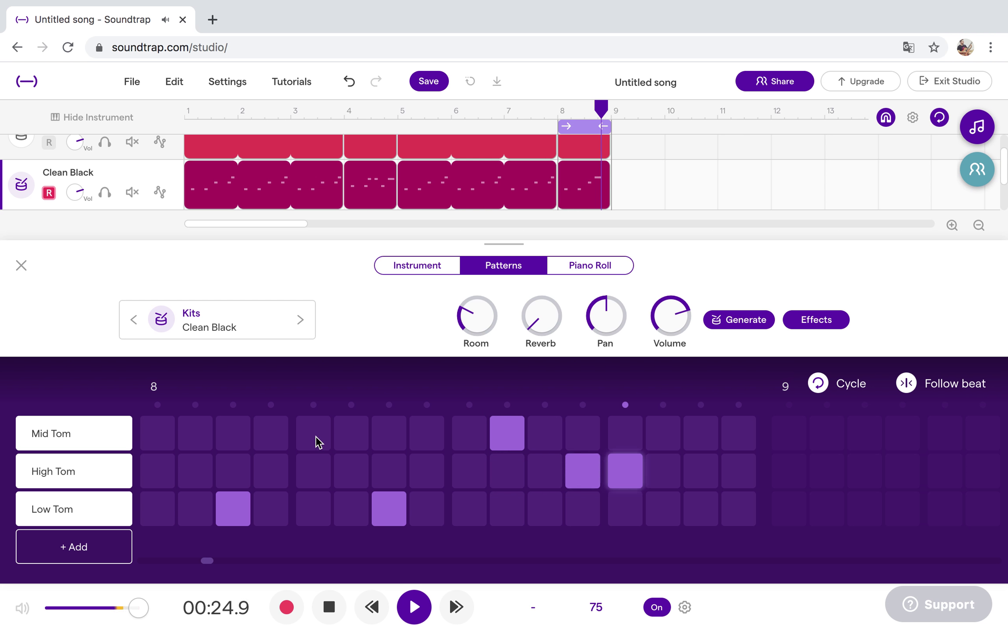
left_click(547, 478)
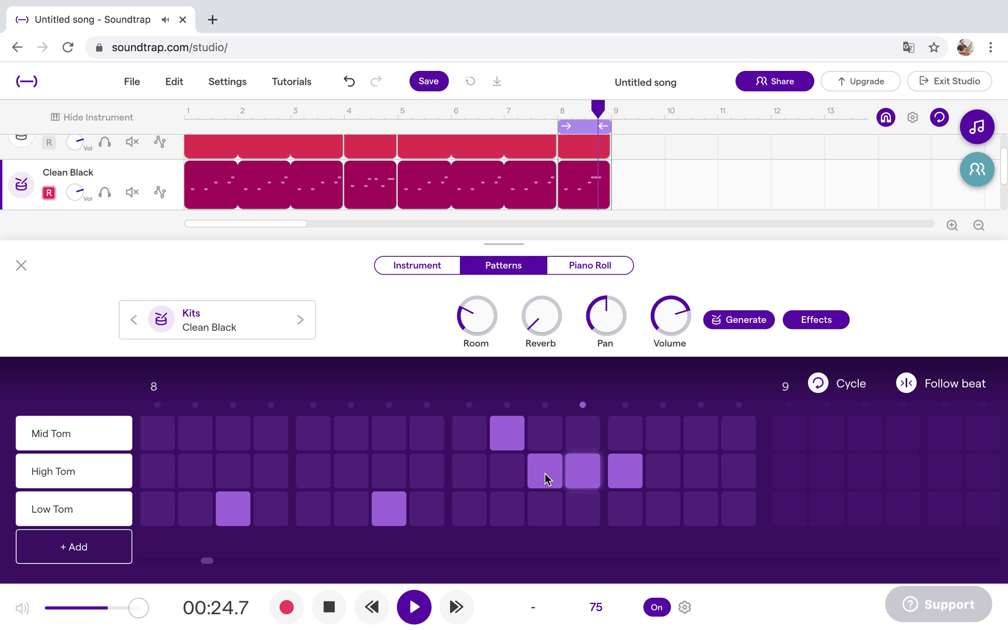
left_click(547, 478)
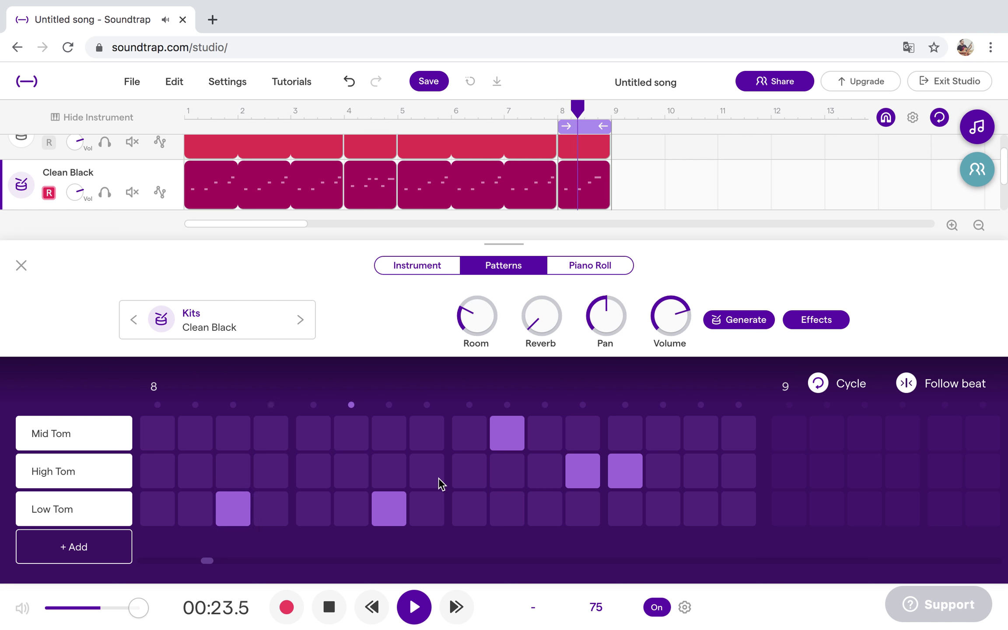
left_click(161, 431)
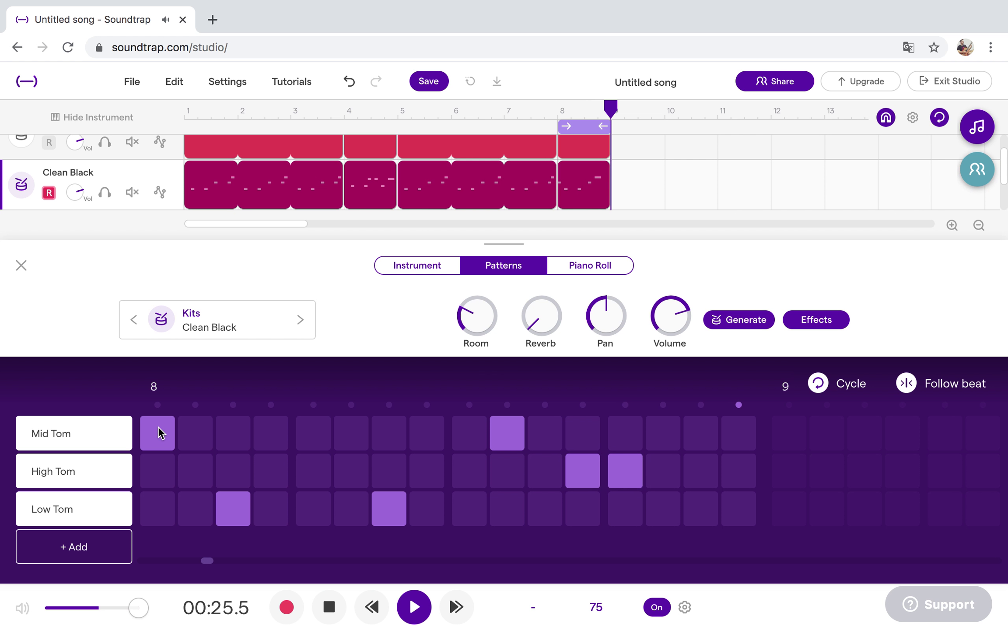
left_click(160, 433)
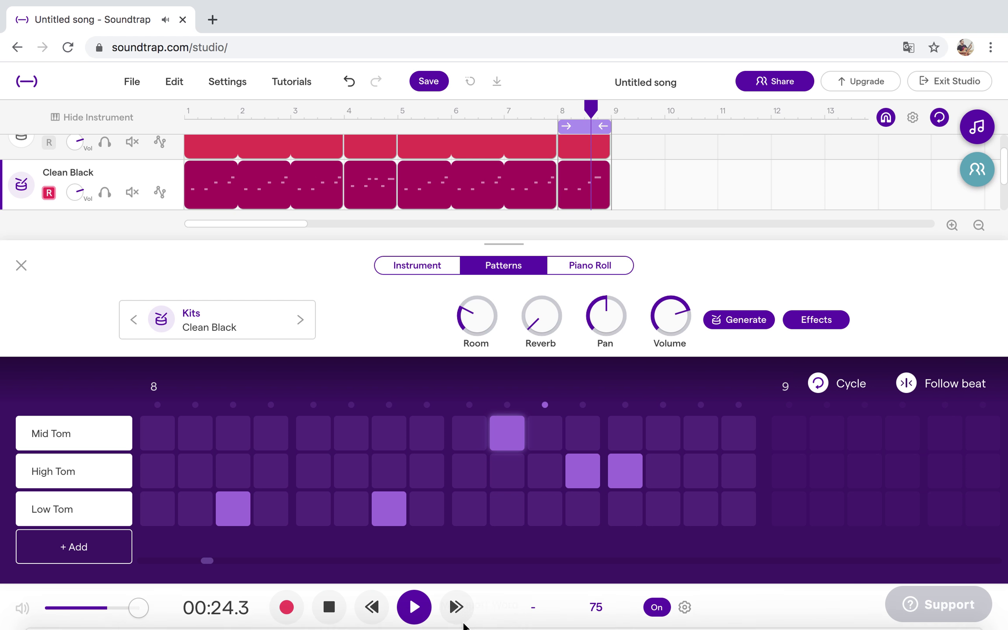
left_click(414, 607)
left_click(21, 266)
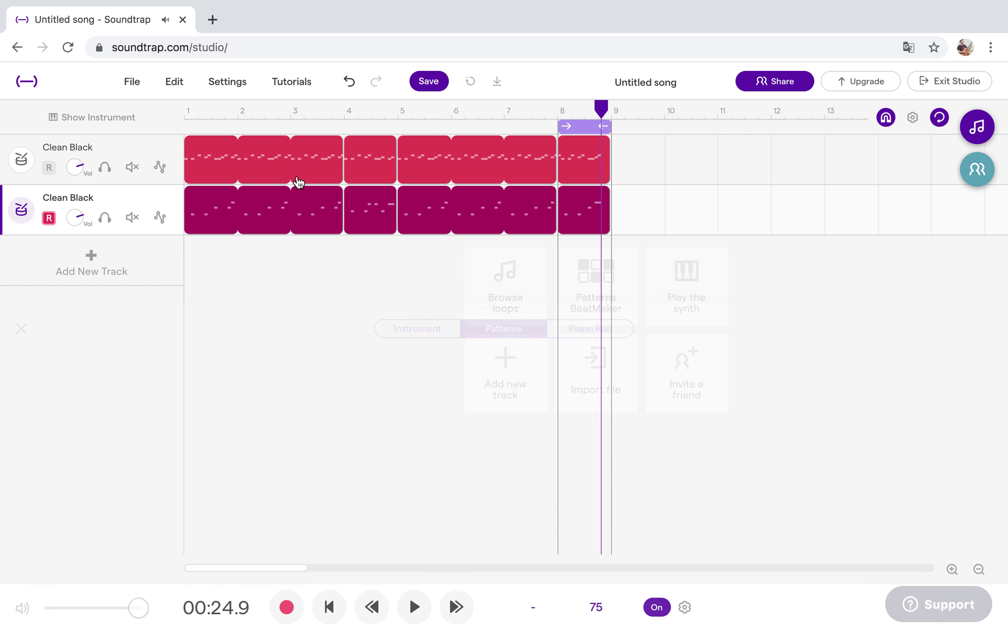
Stretch the loop to span bars 1–9 and play the song from the start.
left_click_drag(559, 127, 187, 129)
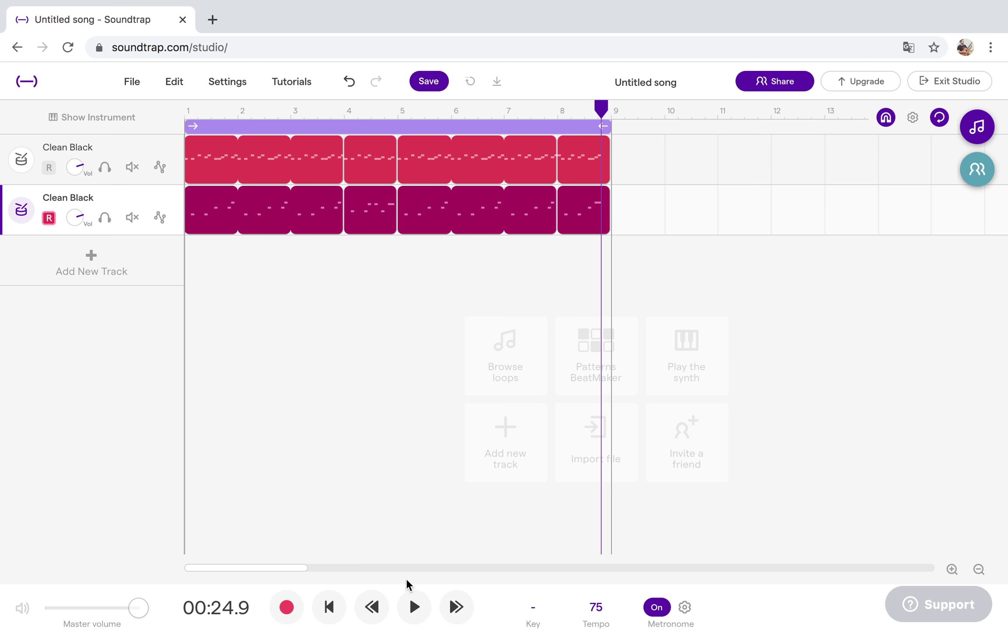
left_click(329, 607)
left_click(414, 608)
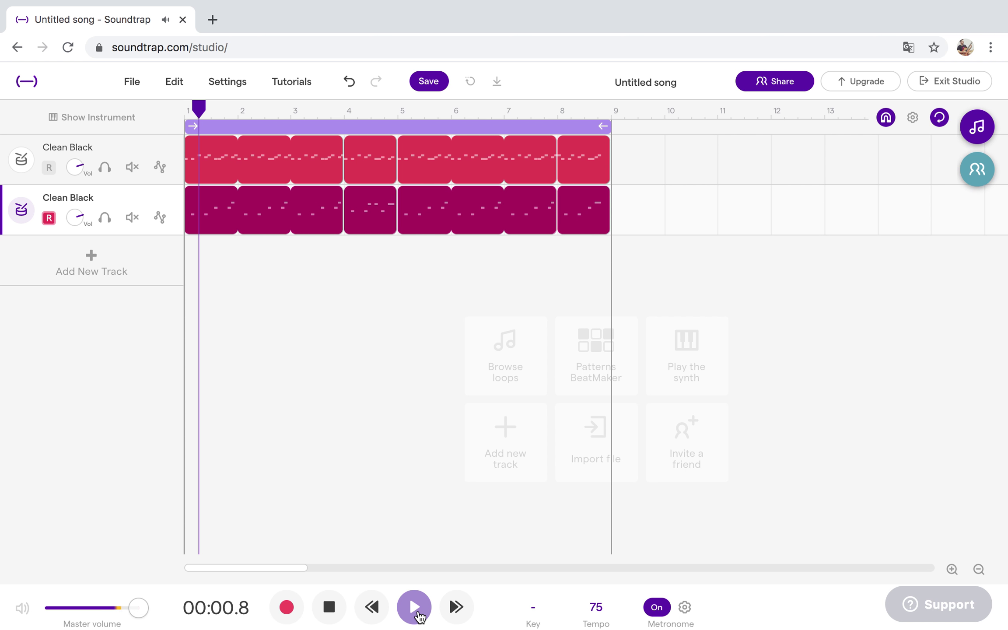
Solo the tom drum track and show its effects, where a Medium Room reverb is loaded.
left_click(28, 216)
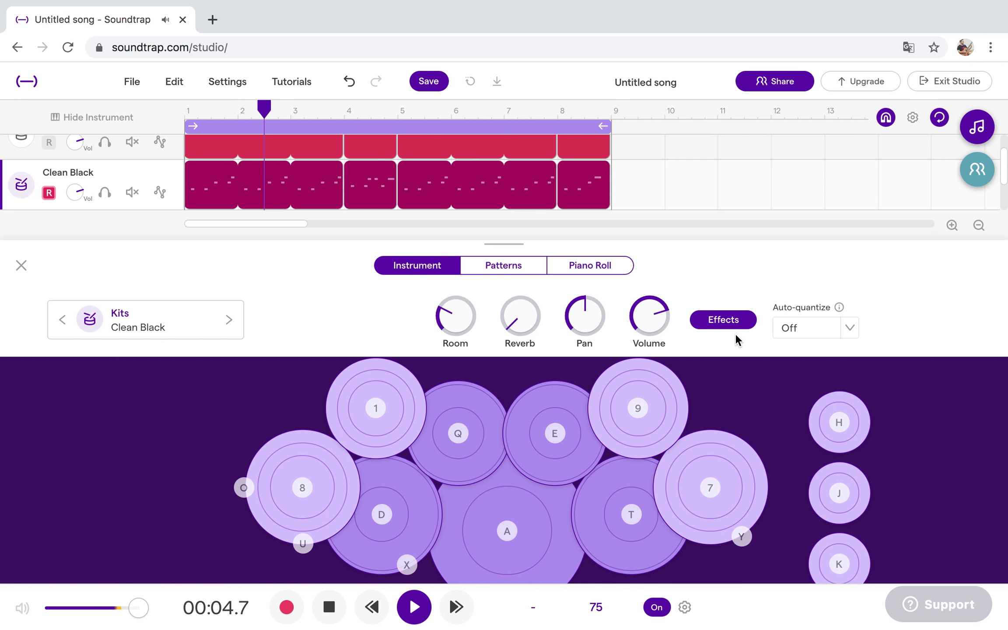
left_click(735, 333)
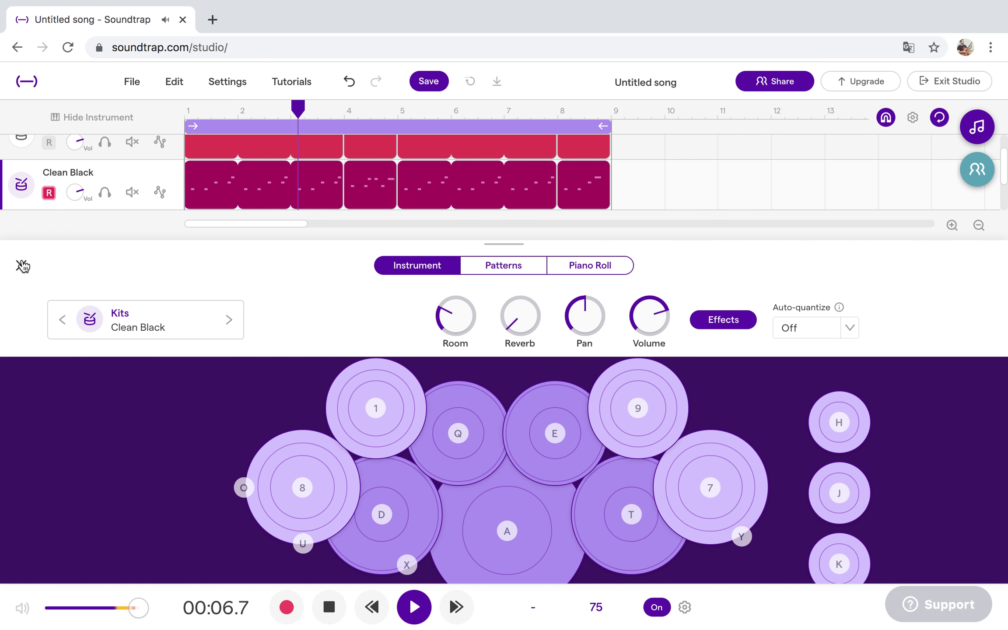
left_click(21, 265)
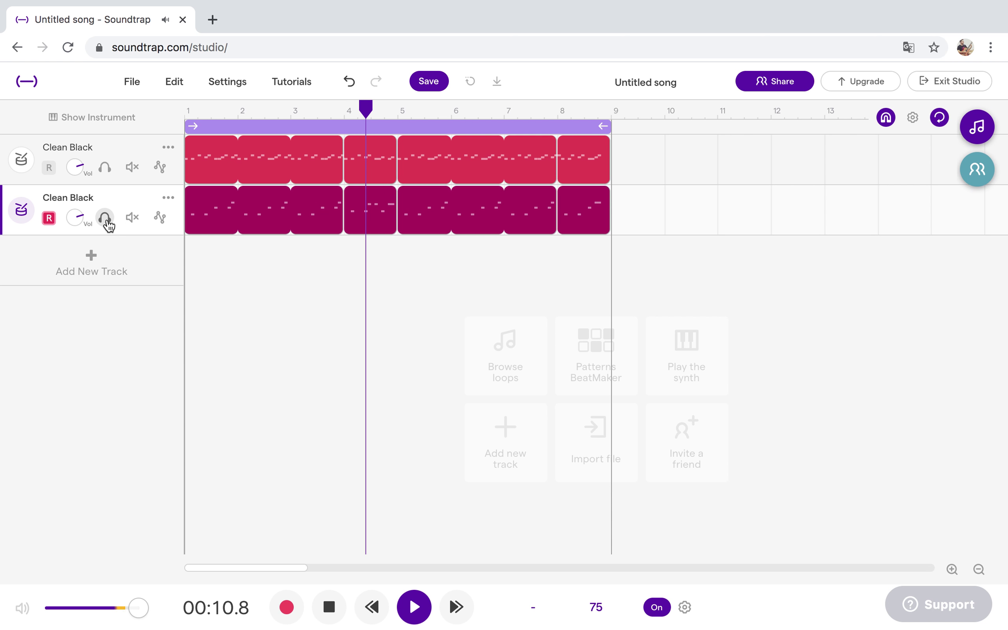
left_click(106, 218)
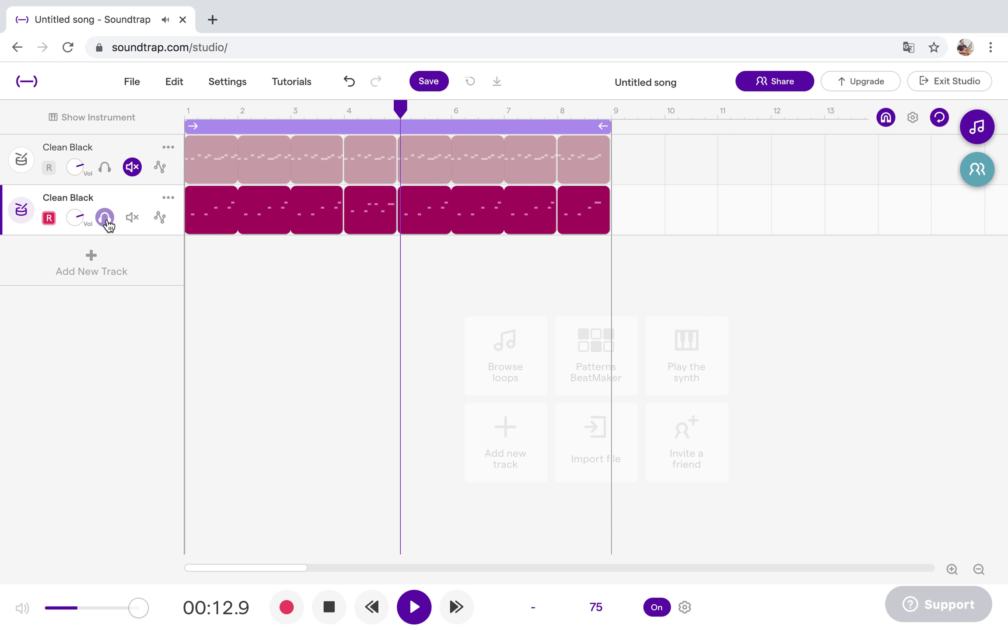
left_click(21, 211)
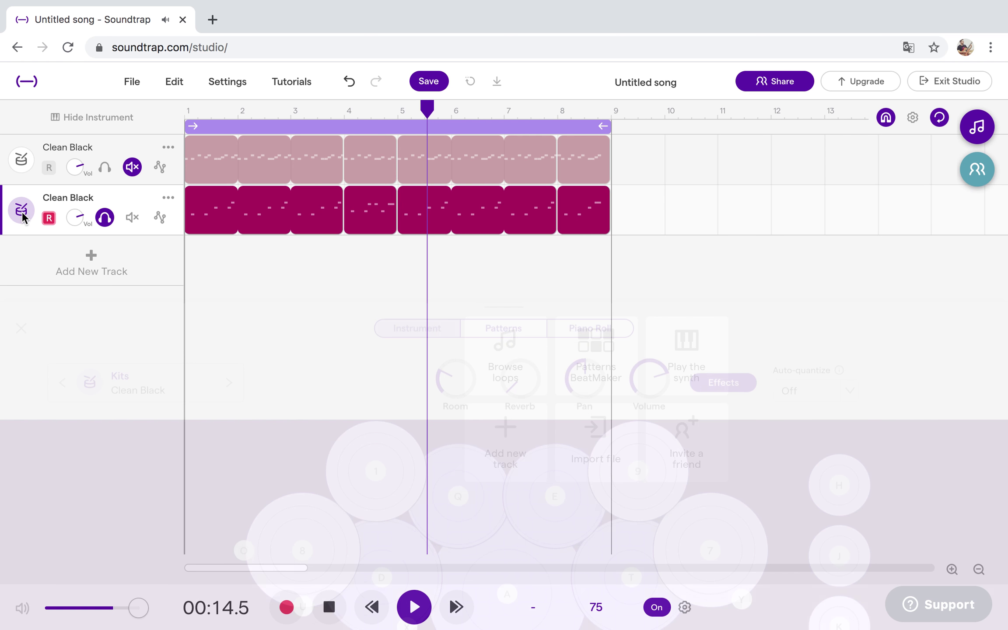
left_click(737, 324)
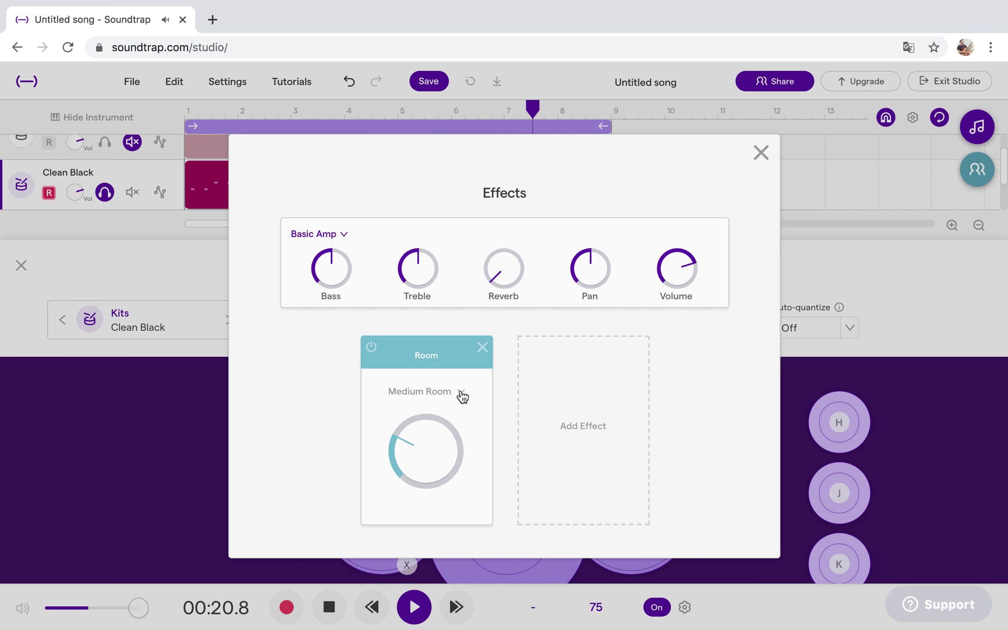
Audition the Rich Plate, Big Plate, Medium Plate and Wide Room reverb presets on the tom track.
left_click(462, 395)
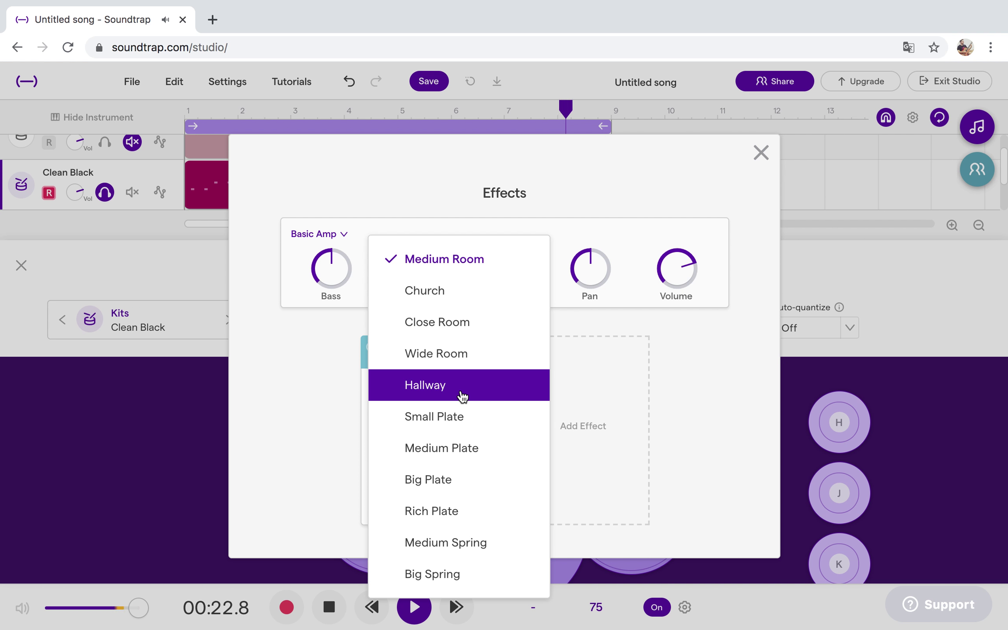
left_click(447, 510)
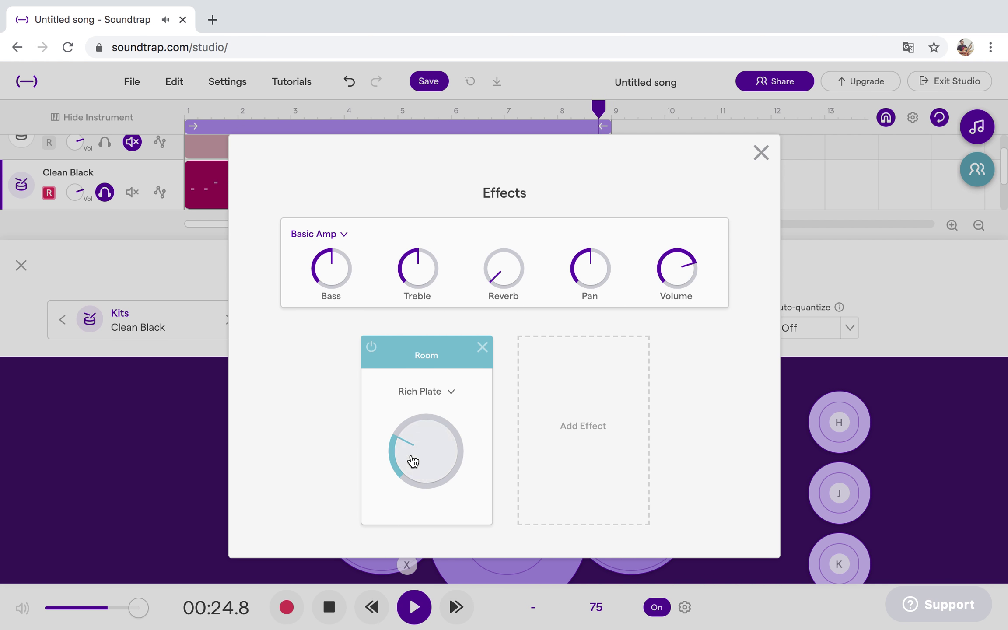
left_click(449, 394)
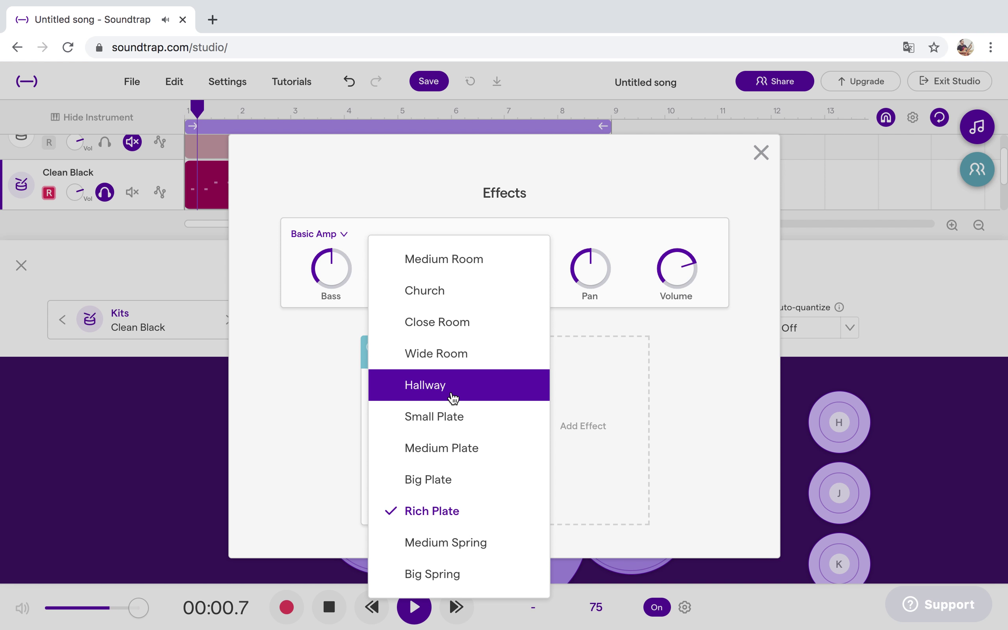
left_click(428, 479)
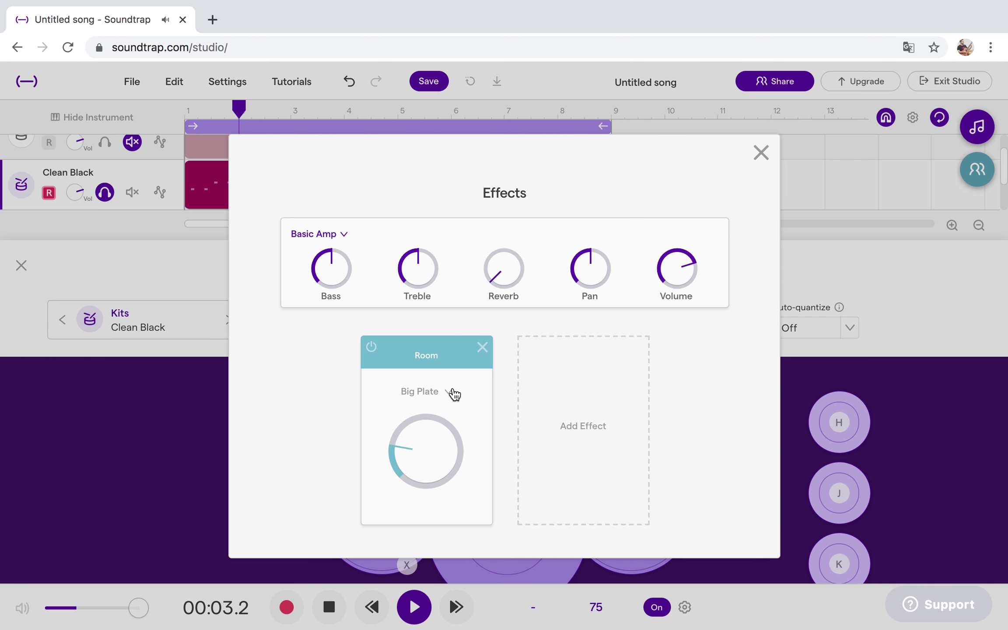
left_click(451, 394)
left_click(429, 446)
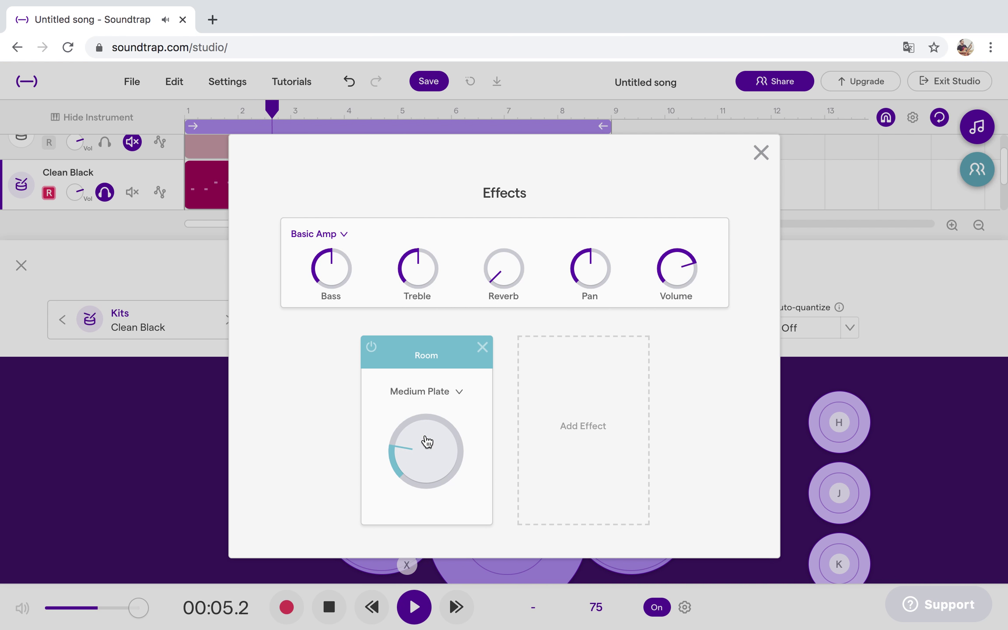
left_click(453, 408)
left_click(442, 355)
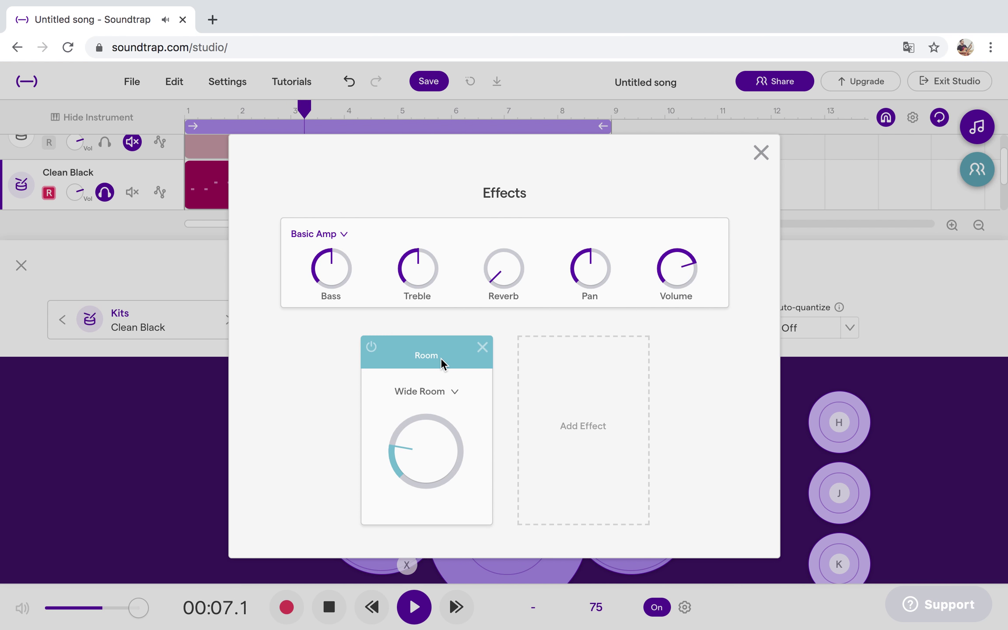
Try Hallway and Big Spring, then settle on the Medium Spring reverb and close the effects.
left_click(451, 394)
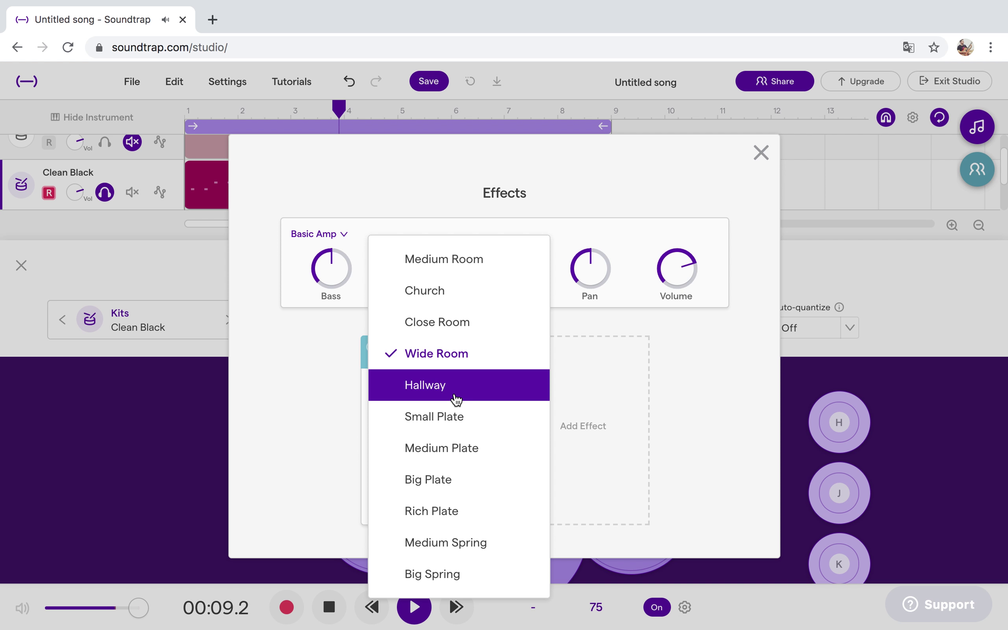
left_click(423, 384)
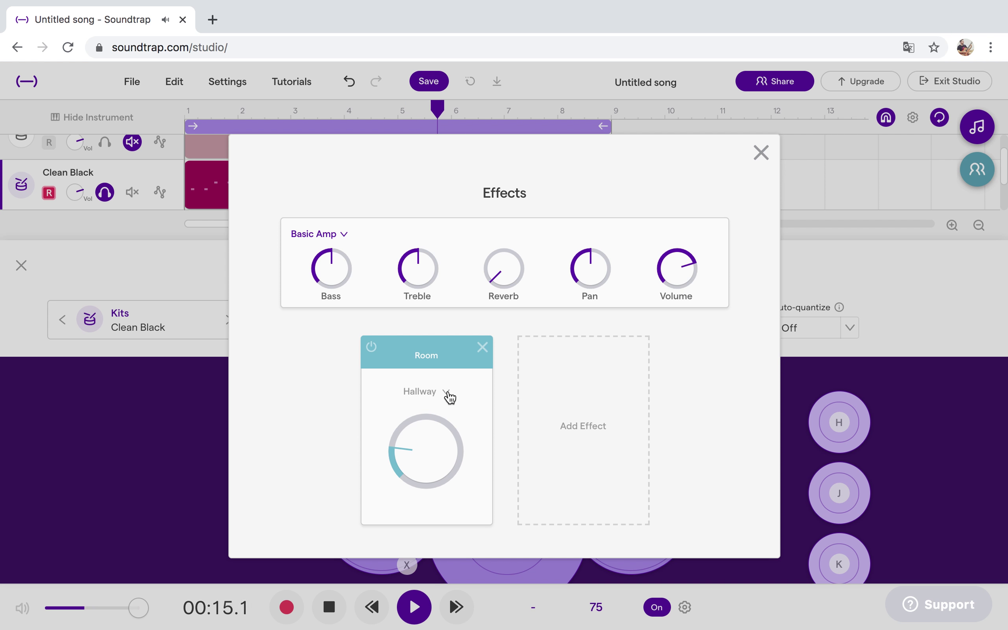
left_click(446, 393)
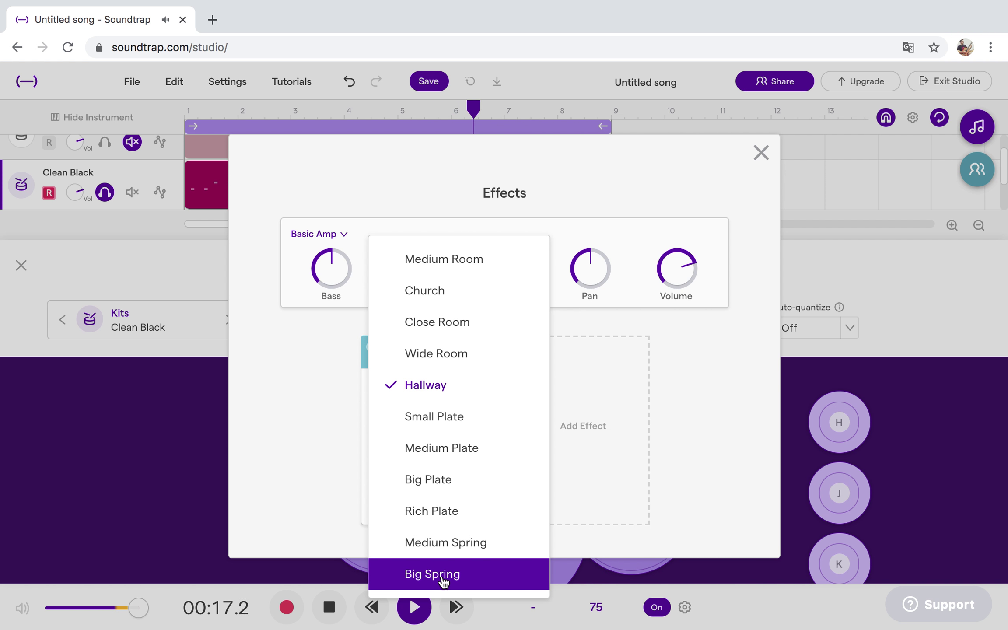
left_click(444, 577)
left_click(451, 396)
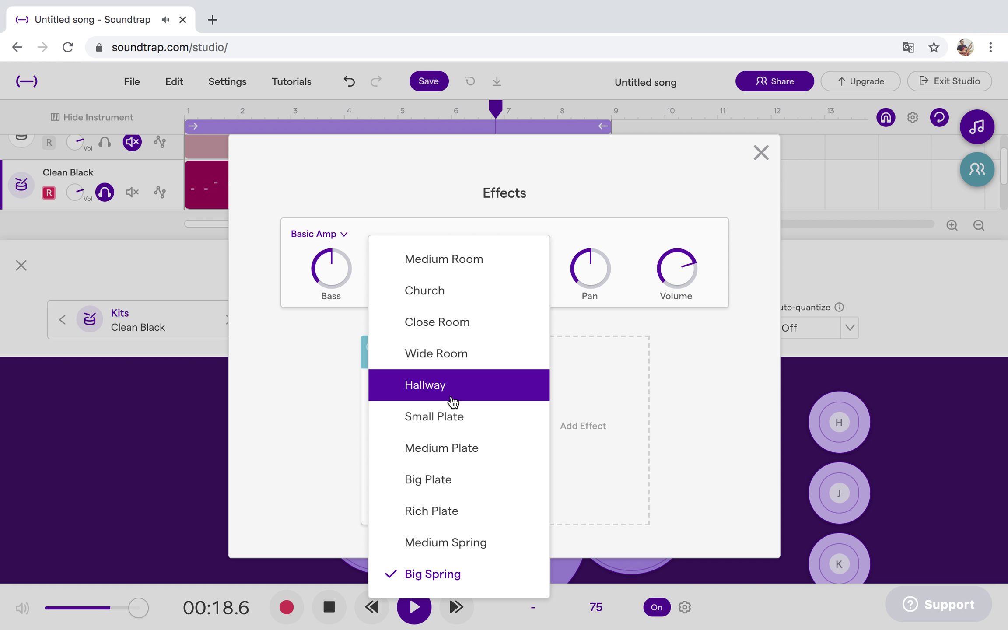
left_click(441, 544)
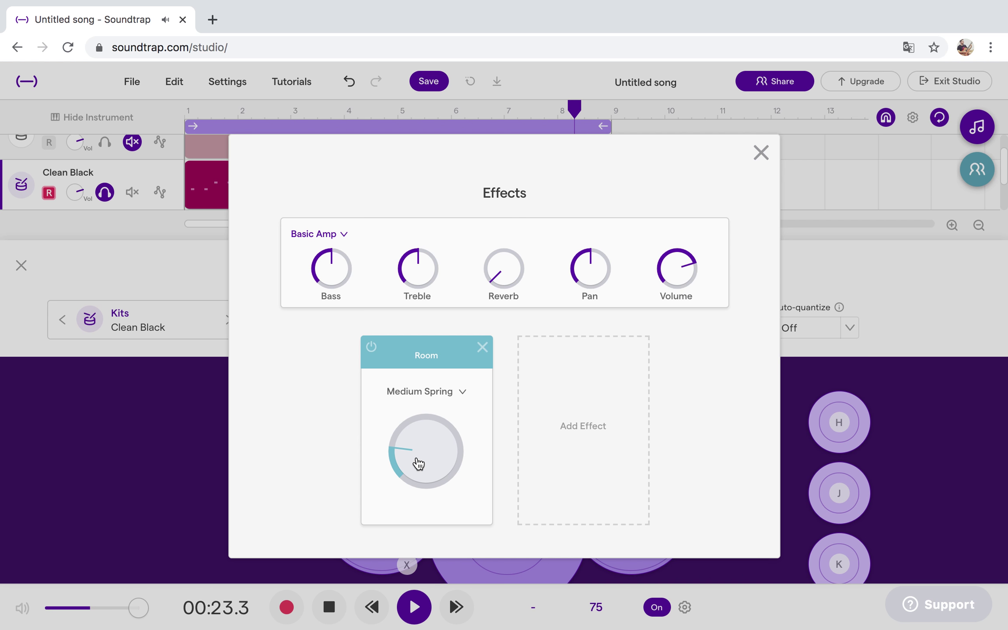
left_click(762, 155)
Hide the drum kit panel, solo the first drum track too, and pause playback.
left_click(21, 265)
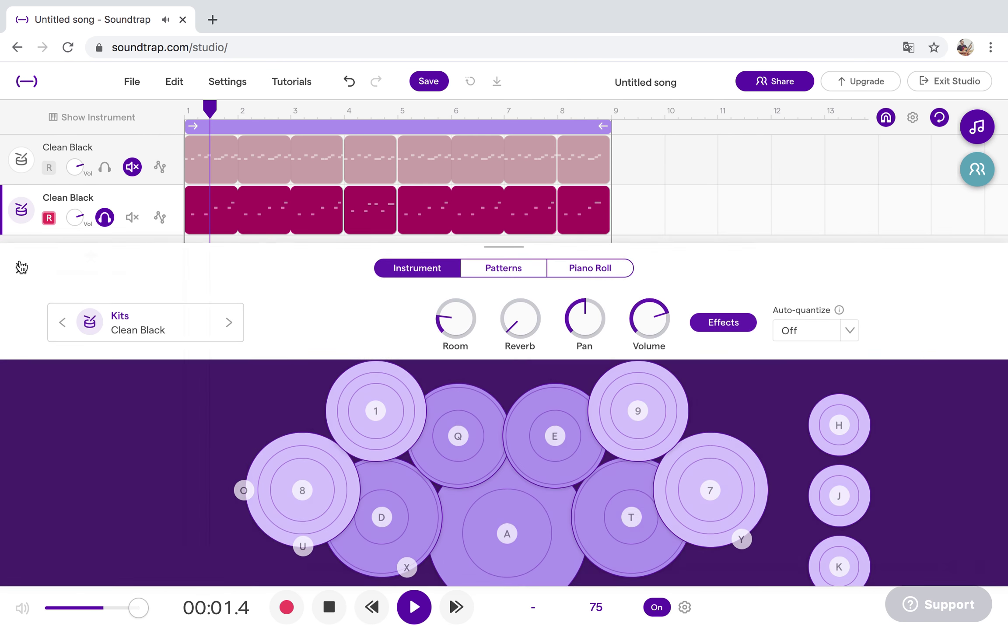
left_click(105, 168)
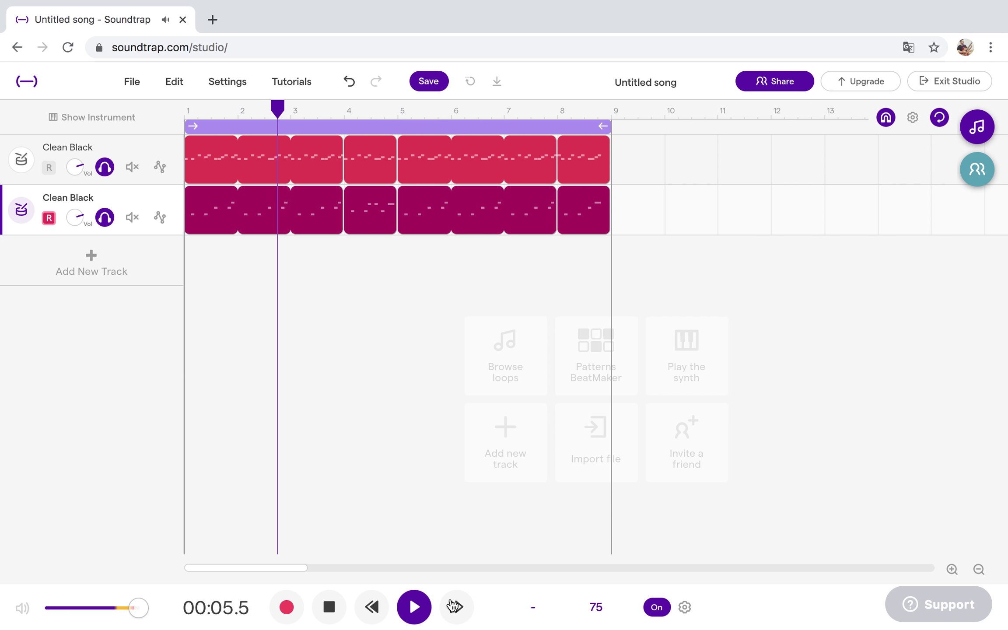
left_click(414, 606)
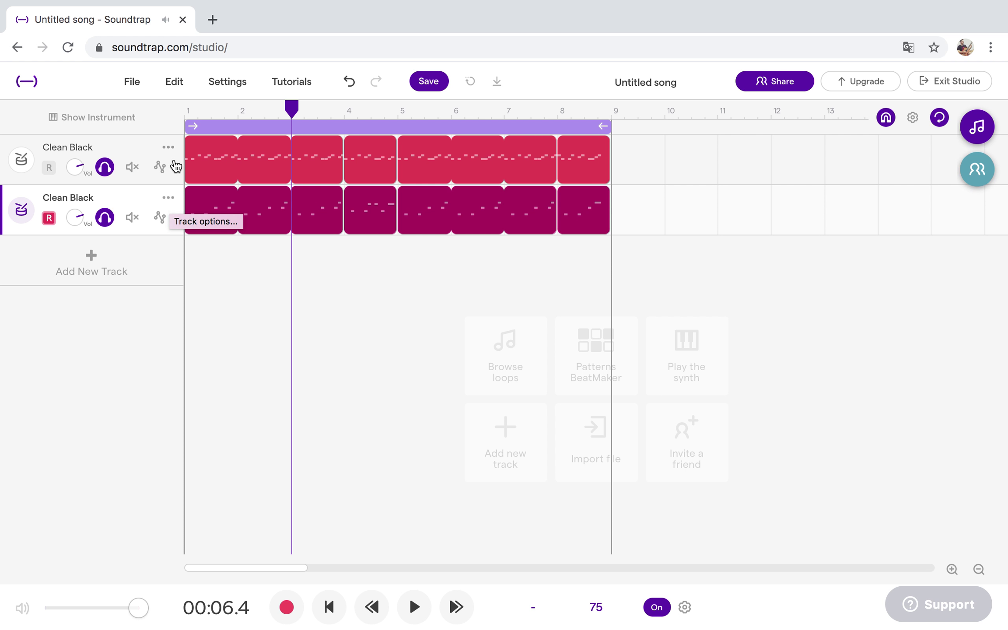
Duplicate the second drum track as a third track and delete all its clips.
left_click(169, 198)
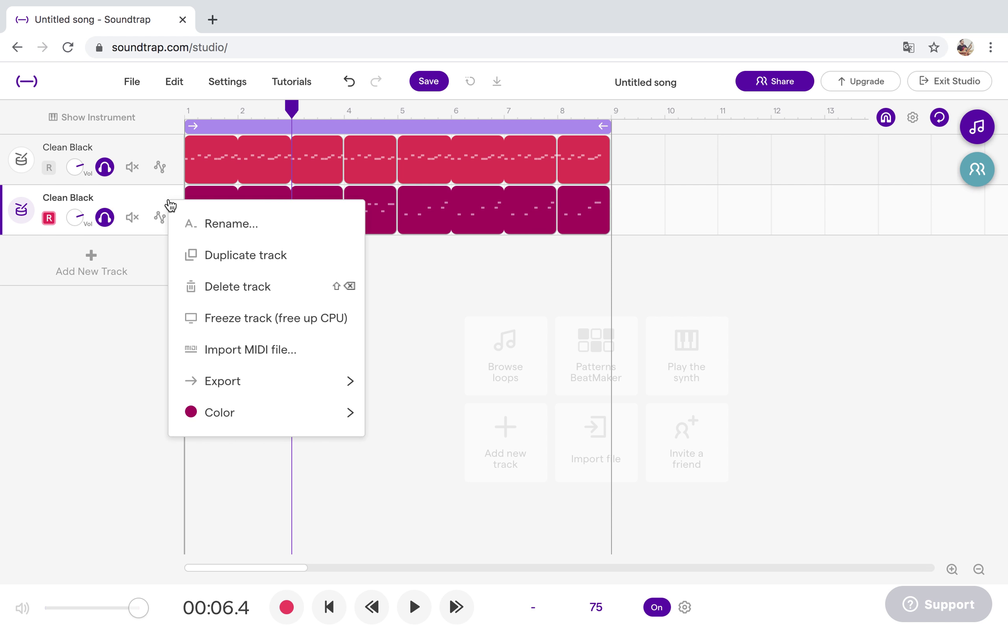
left_click(204, 259)
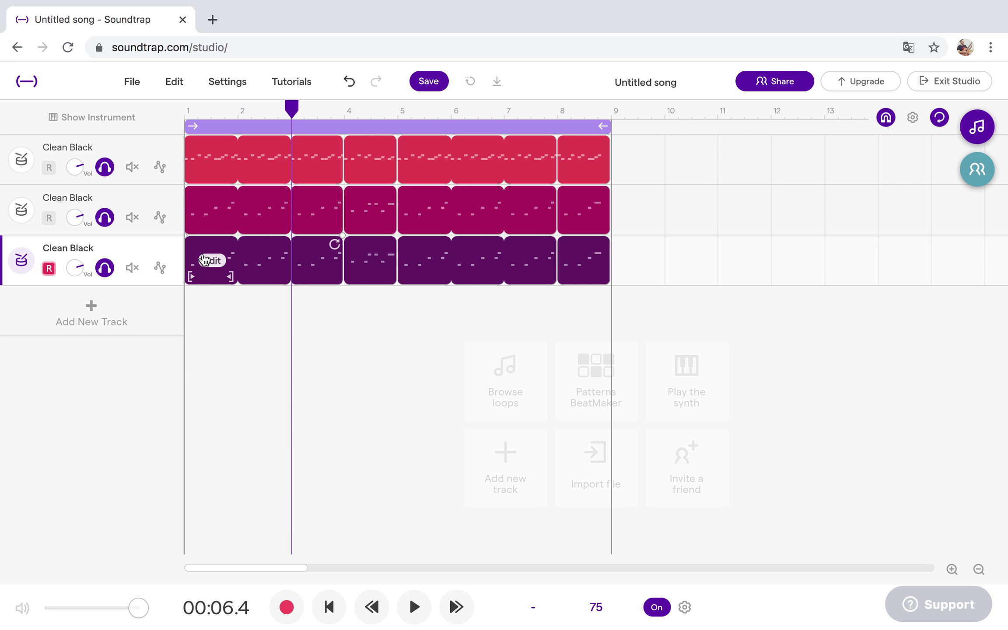
left_click_drag(649, 260, 181, 268)
key("Delete")
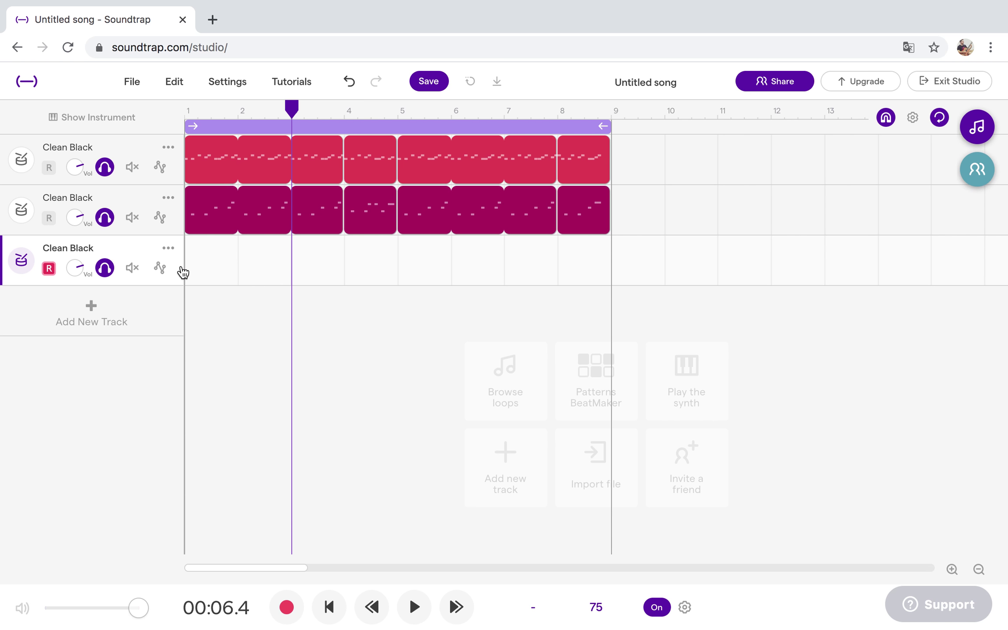
Audition the 8 and U pads on the third track's Clean Black drum kit.
left_click(21, 261)
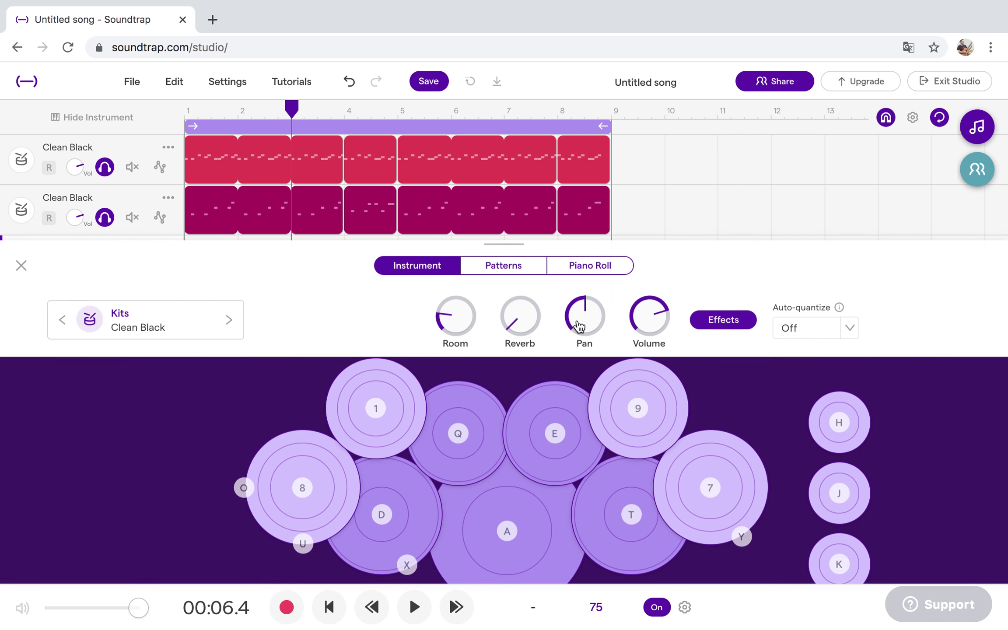
left_click(309, 491)
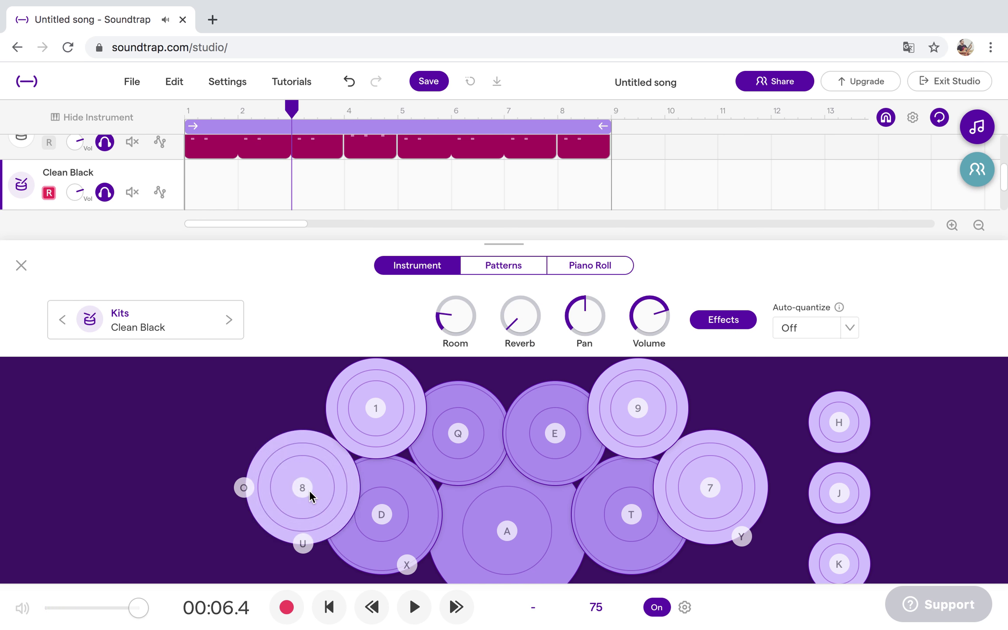
left_click(309, 493)
left_click(302, 544)
left_click(303, 543)
left_click(307, 545)
left_click(307, 546)
left_click(302, 486)
Shorten the loop region to bar 1 only and play the one-bar loop.
left_click(21, 265)
left_click_drag(606, 126, 177, 126)
left_click(21, 260)
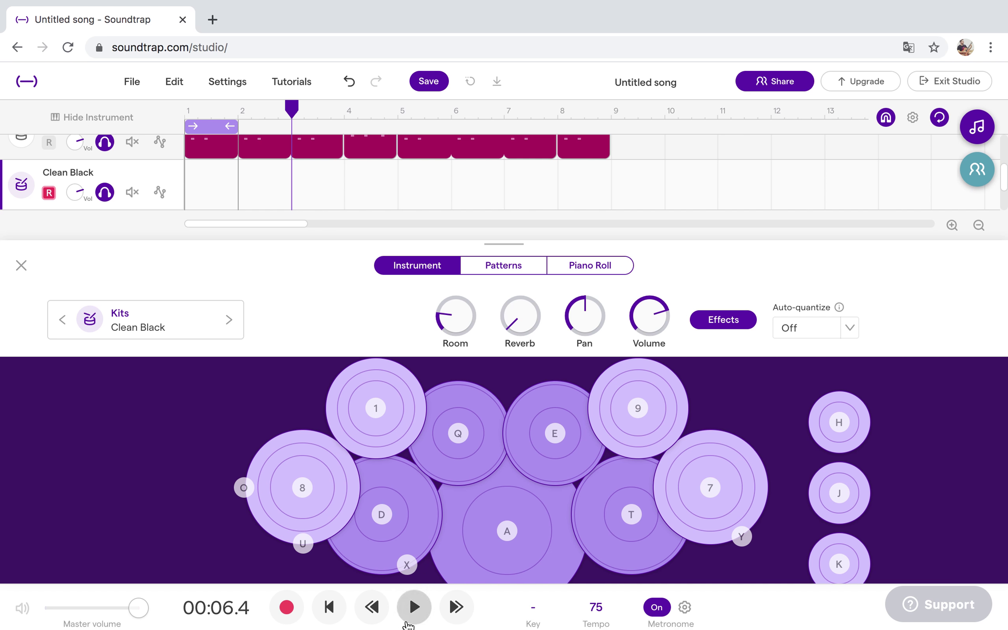
left_click(415, 609)
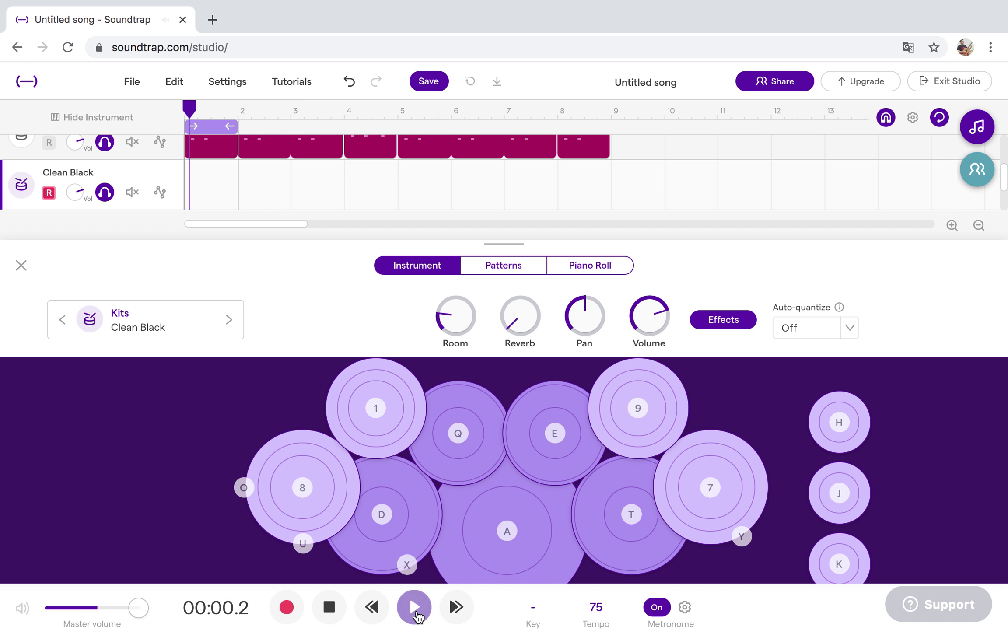
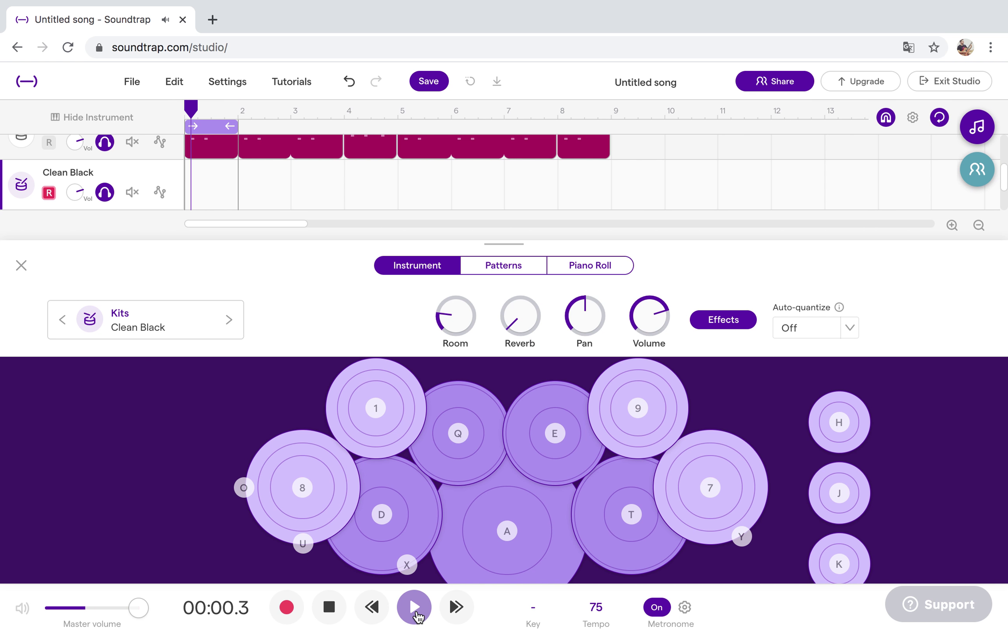
Record a one-bar take on the third Clean Black track with the U, O and 8 pads, and view it as a step pattern.
left_click(423, 597)
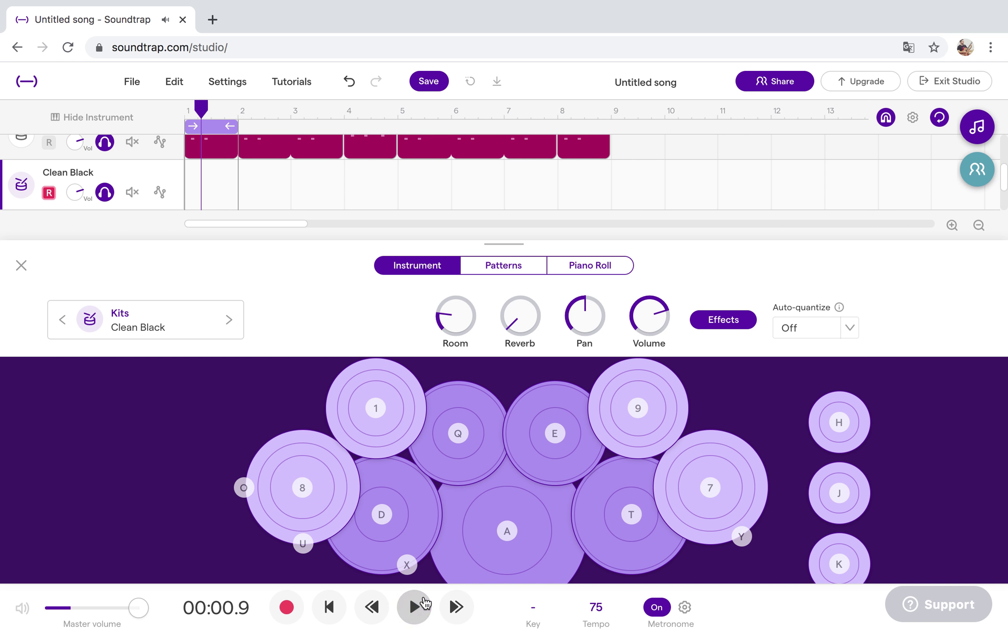
left_click(287, 608)
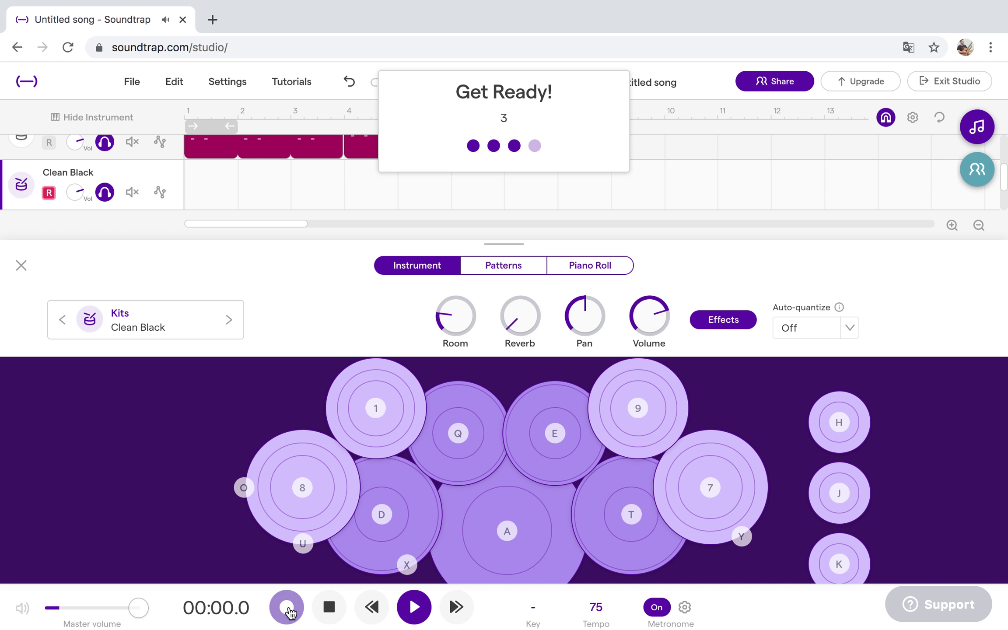
key("u")
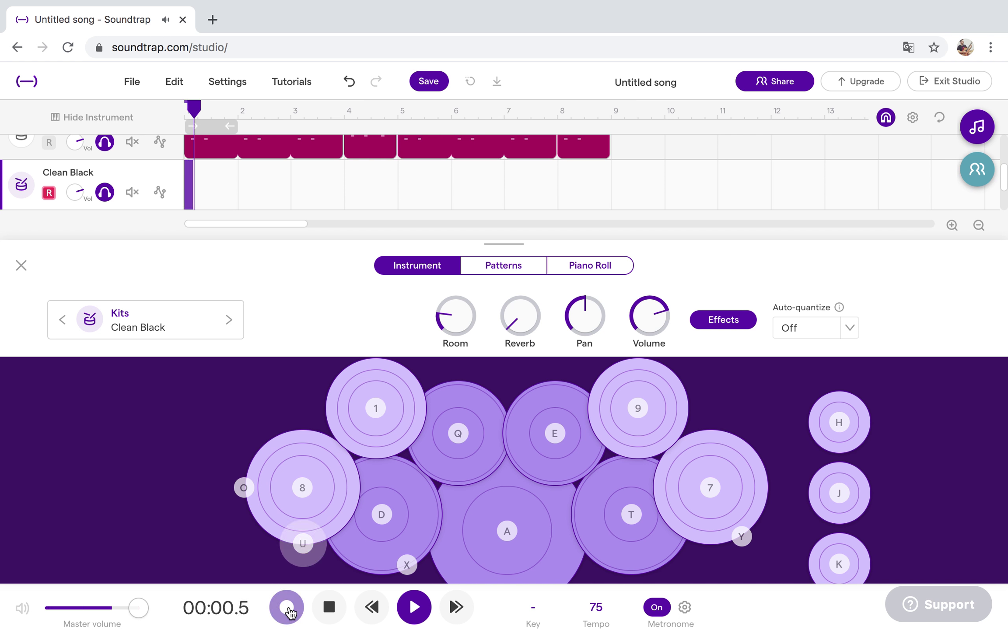
key("u")
key("o")
key("o")
key("u")
key("8")
left_click(287, 608)
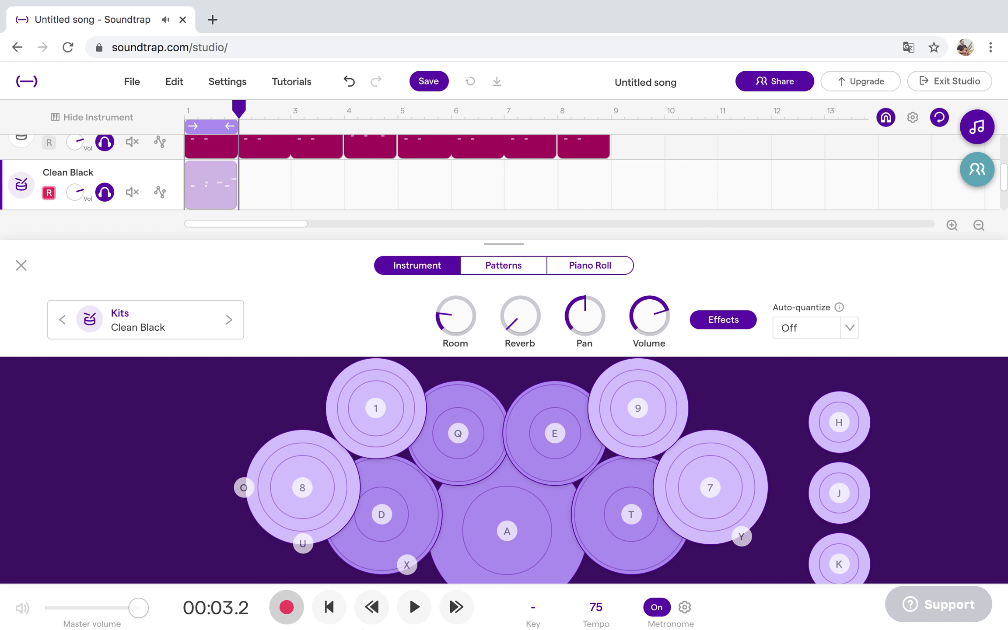
left_click(512, 274)
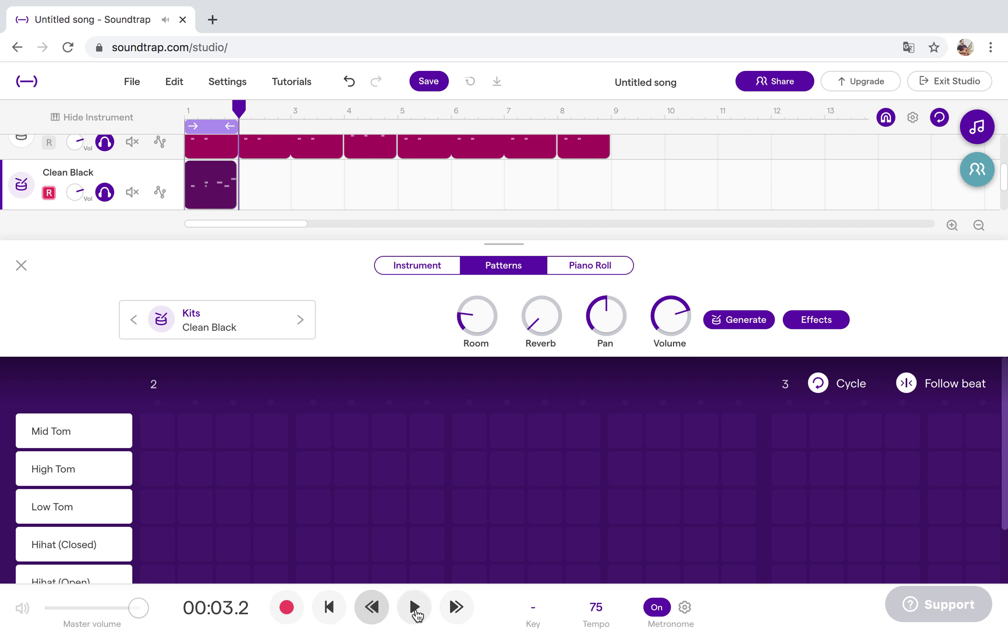
Quantize the recorded drum notes and remove the Mid, High and Low Tom rows.
left_click(414, 607)
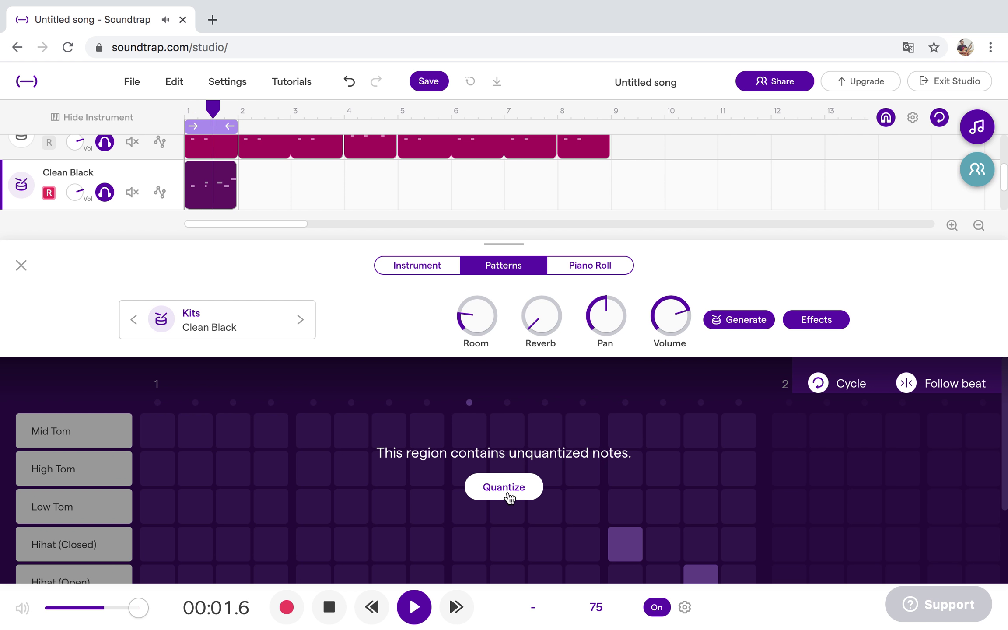
left_click(507, 491)
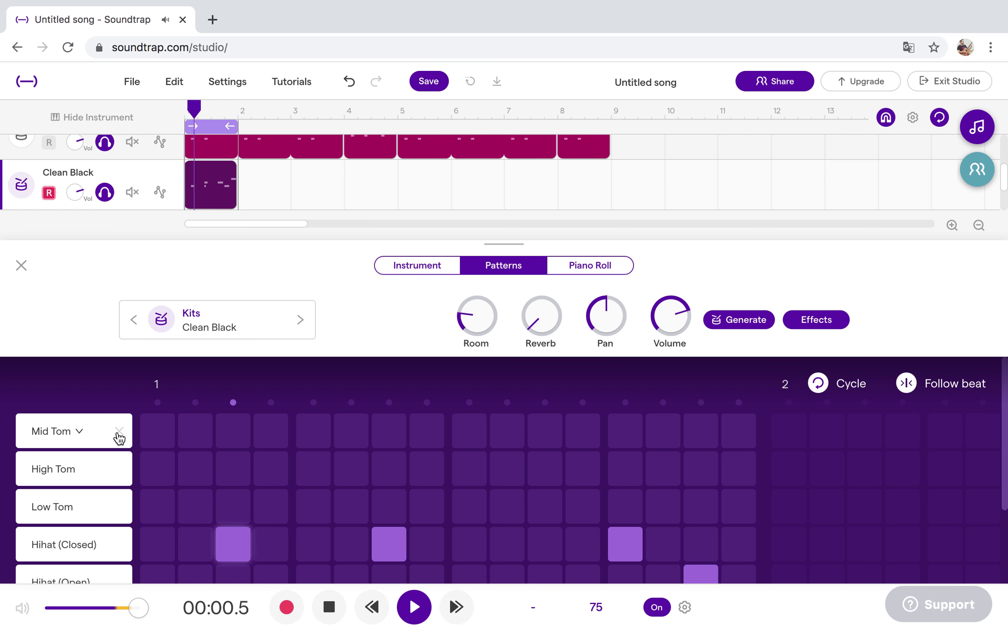
left_click(118, 432)
left_click(119, 432)
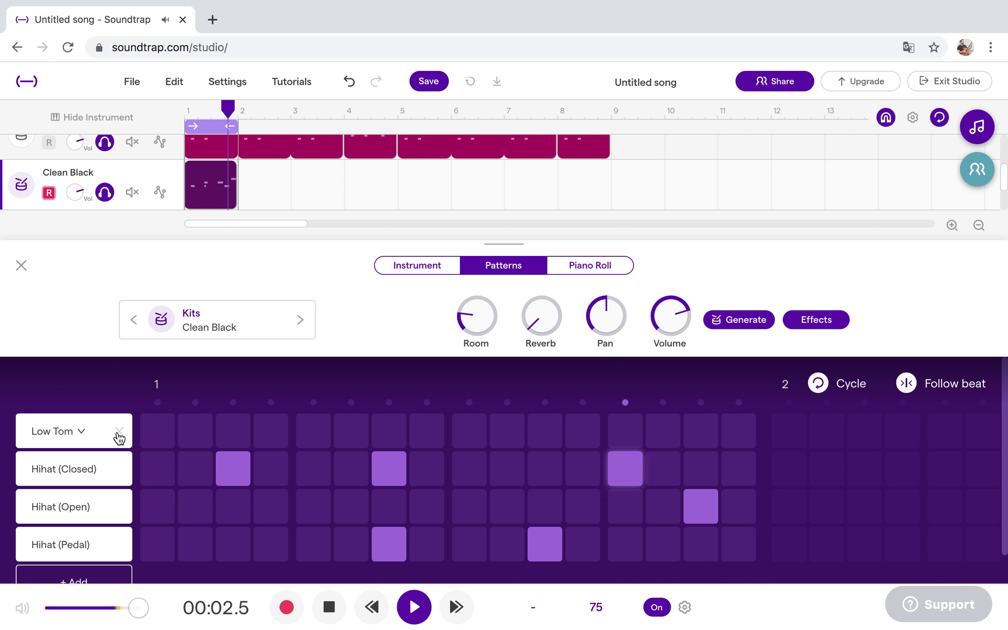
left_click(119, 432)
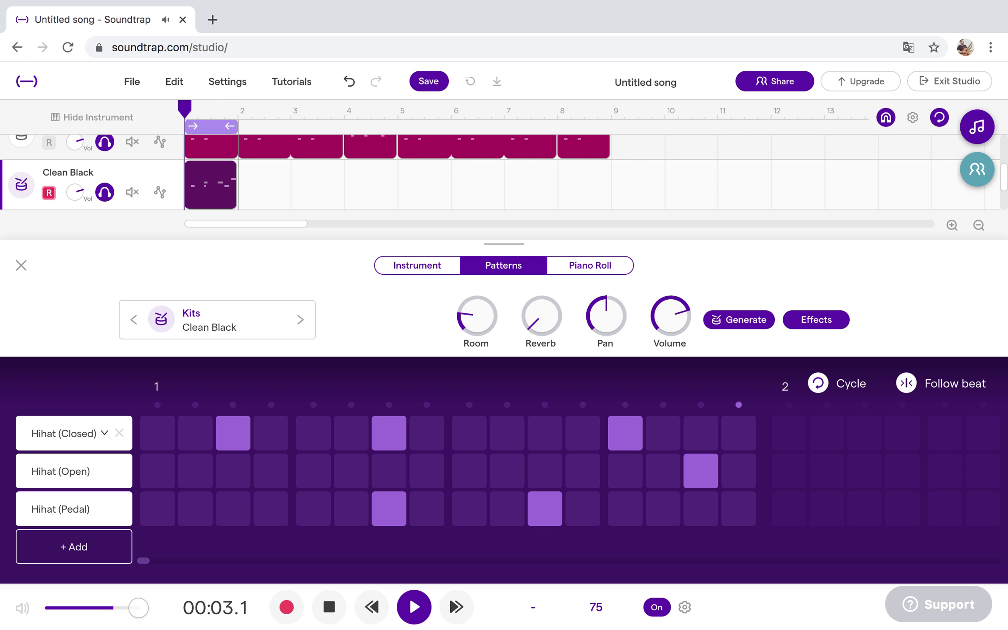
Add a closed hi-hat on step 3 and a pedal hi-hat on the final step.
left_click(414, 609)
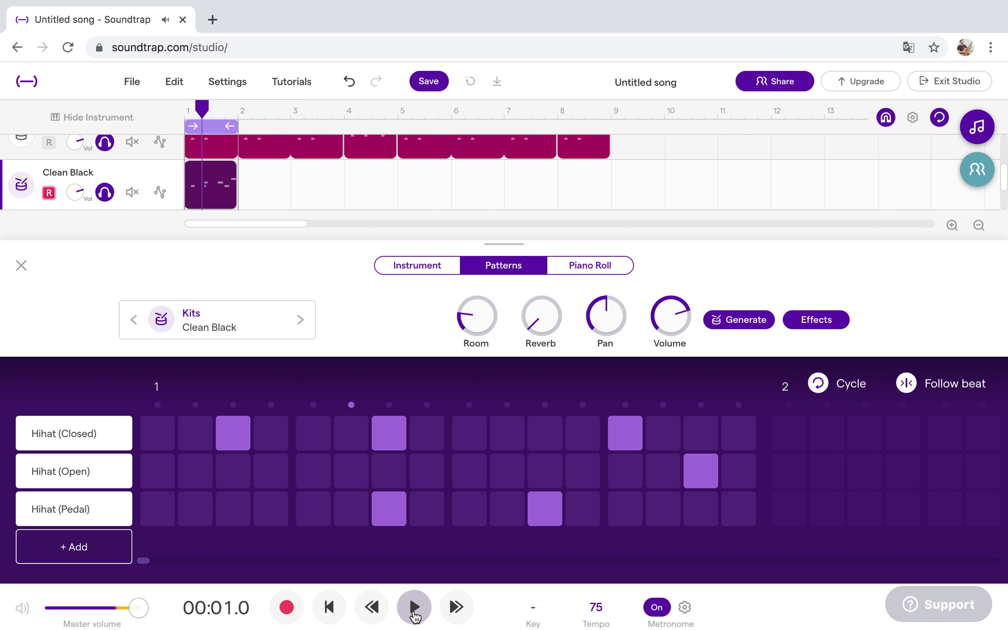
left_click(233, 433)
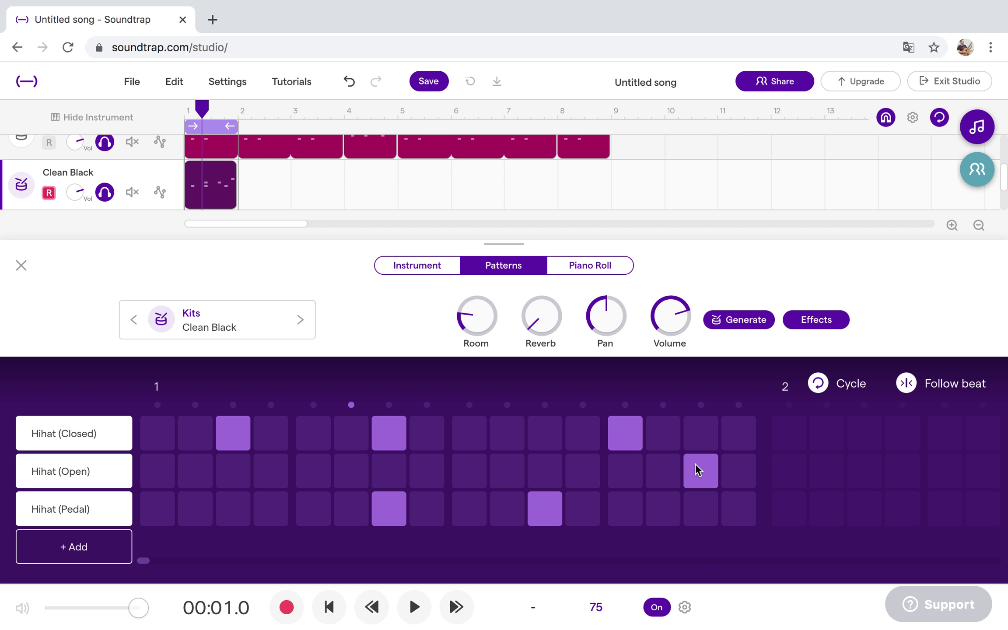
left_click(415, 607)
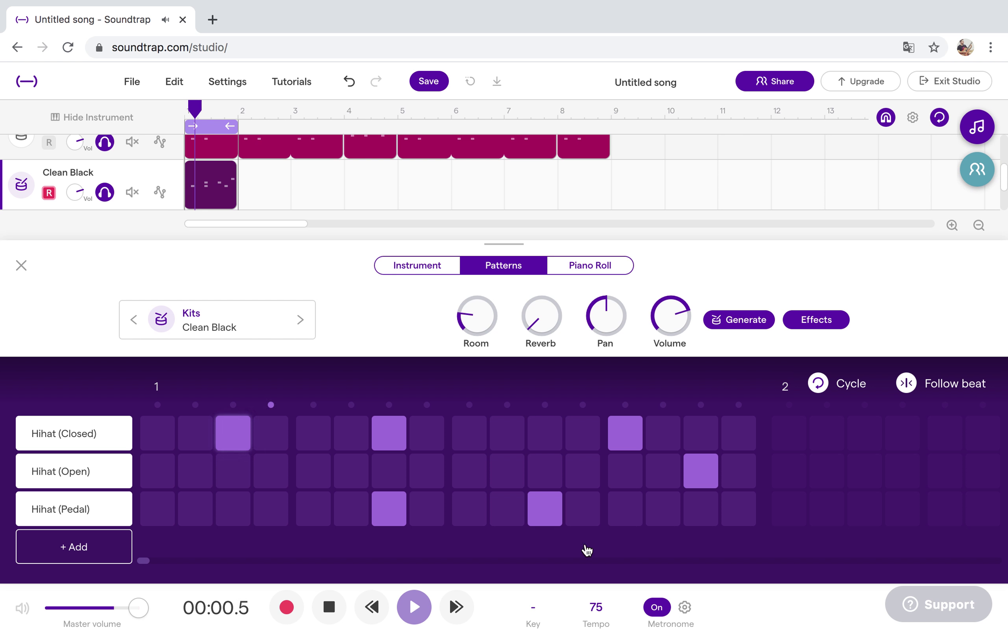
left_click(739, 509)
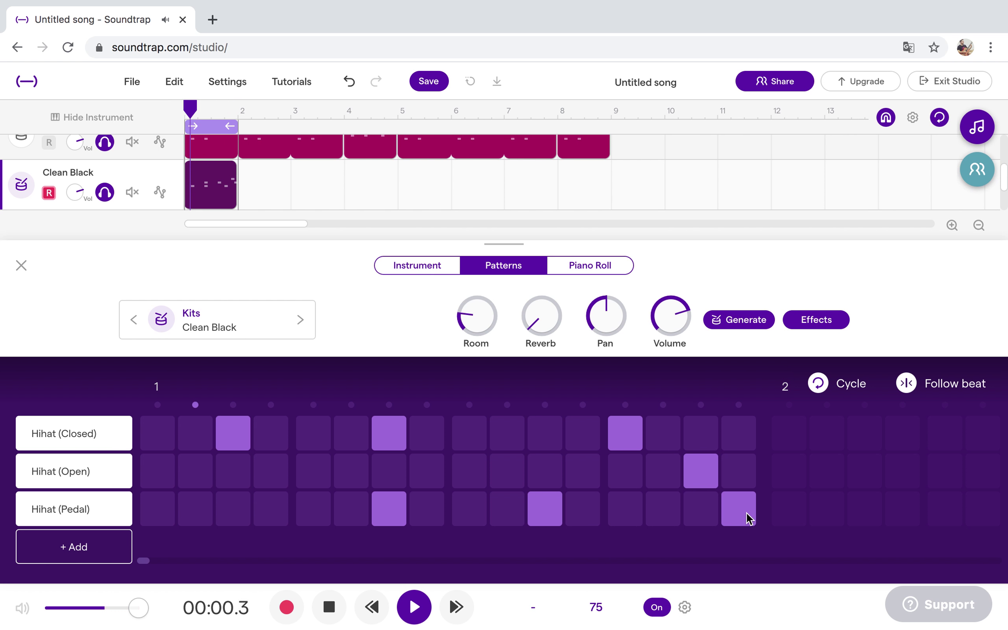
left_click(413, 606)
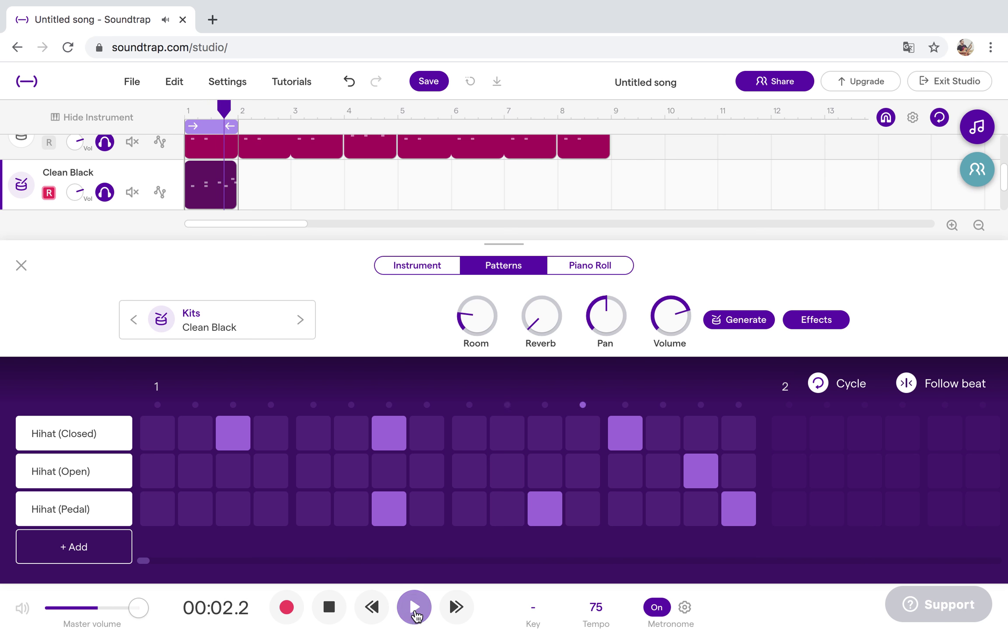
Repeat the third track's clip out to bar 9 and place the playhead at bar 4.
left_click(21, 265)
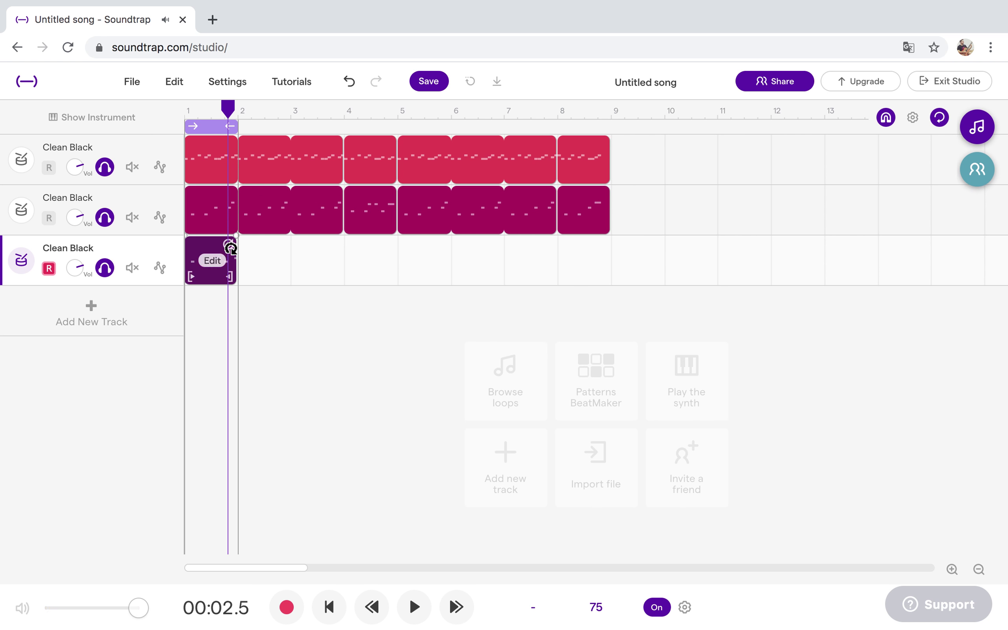
left_click_drag(354, 249, 607, 249)
left_click_drag(228, 107, 344, 116)
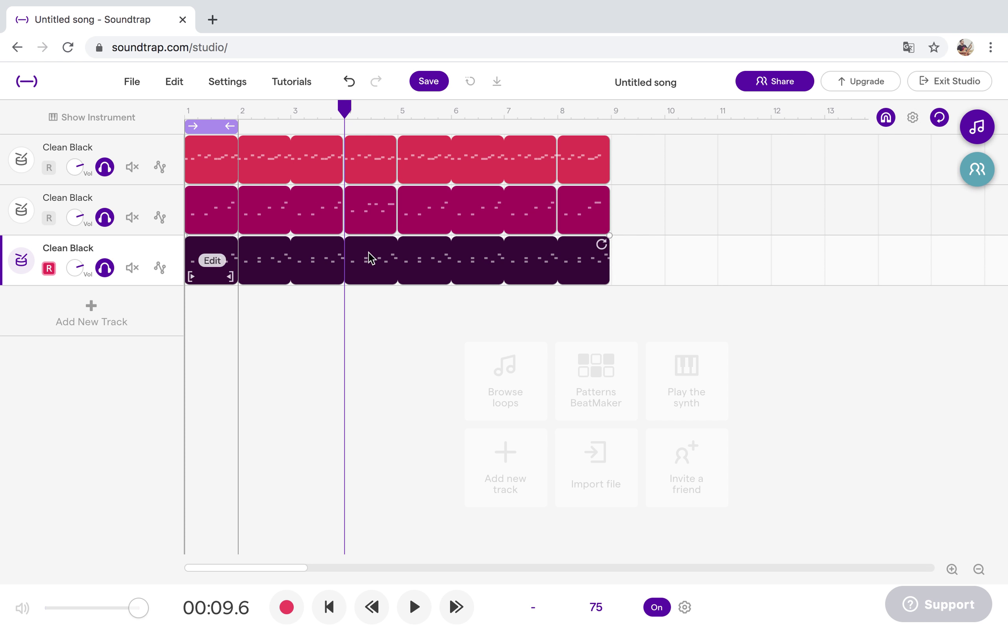
Split the third track's region before bar 5 and near bar 8, then cycle bar 4.
right_click(369, 260)
left_click_drag(360, 122, 403, 114)
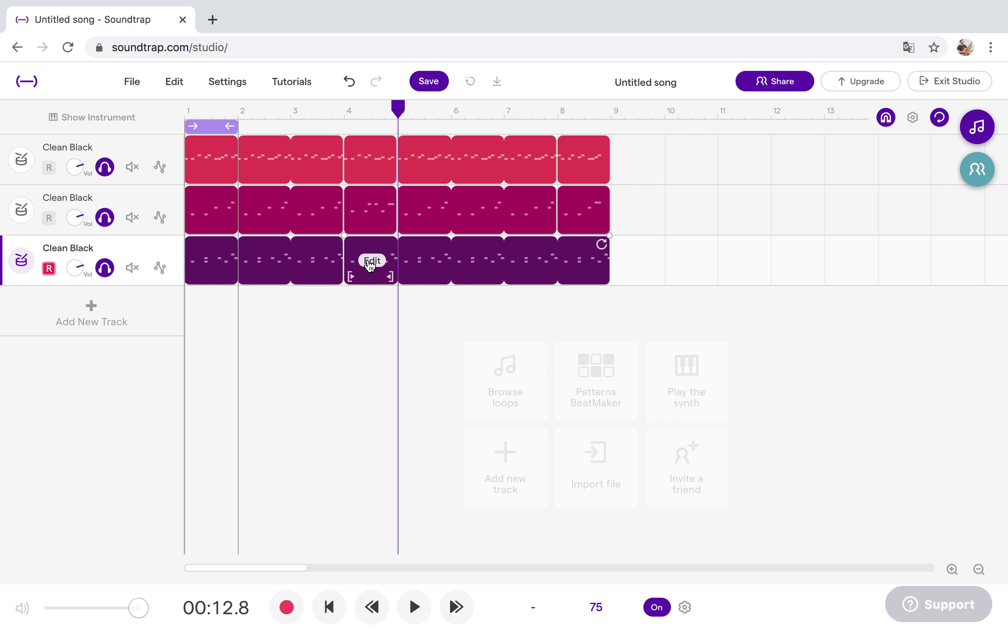
right_click(369, 276)
left_click(369, 276)
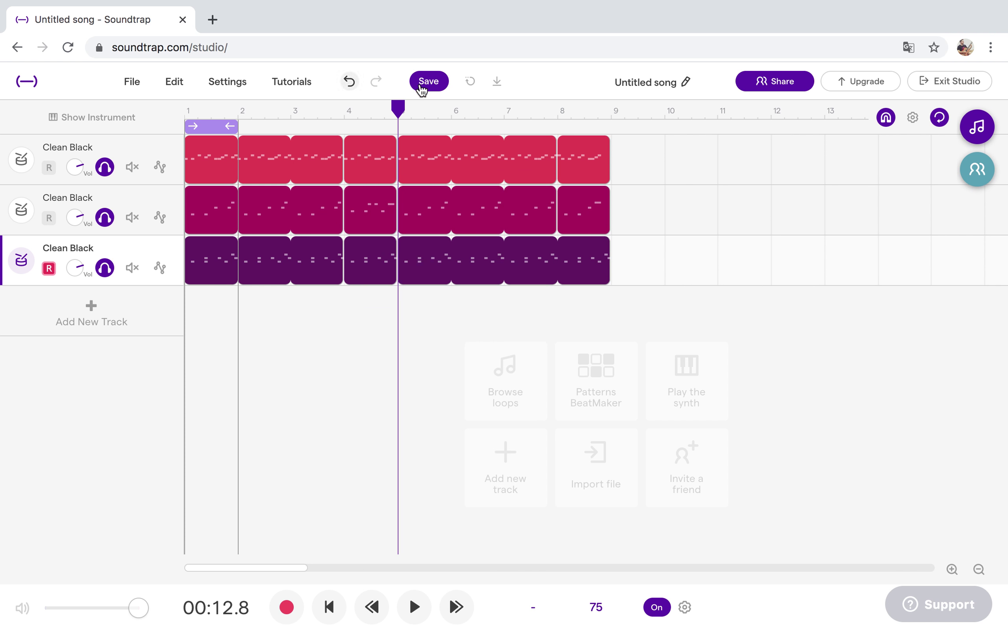
left_click_drag(403, 105, 561, 116)
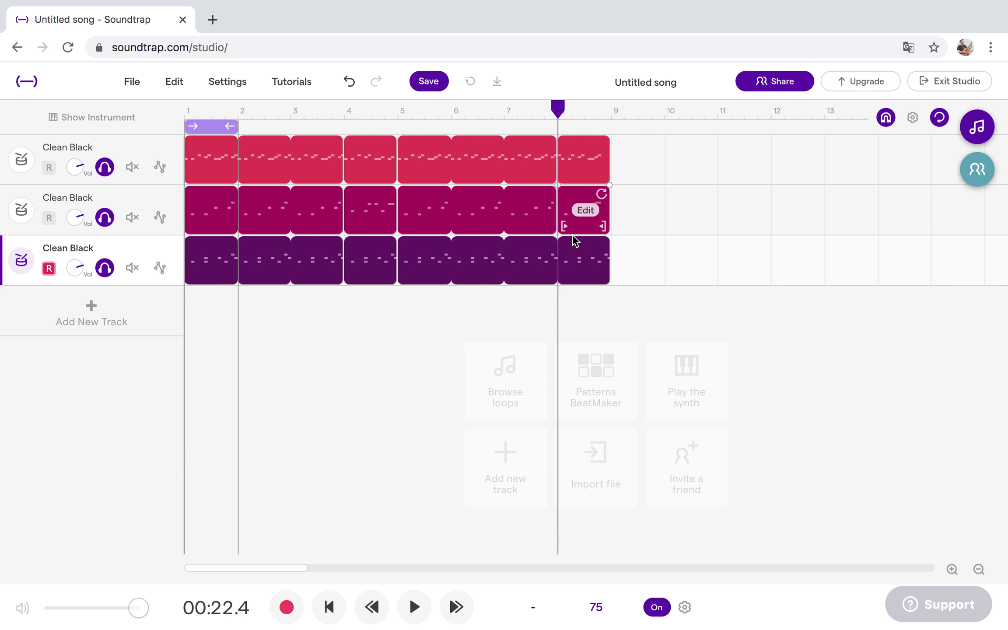
right_click(582, 267)
left_click(633, 274)
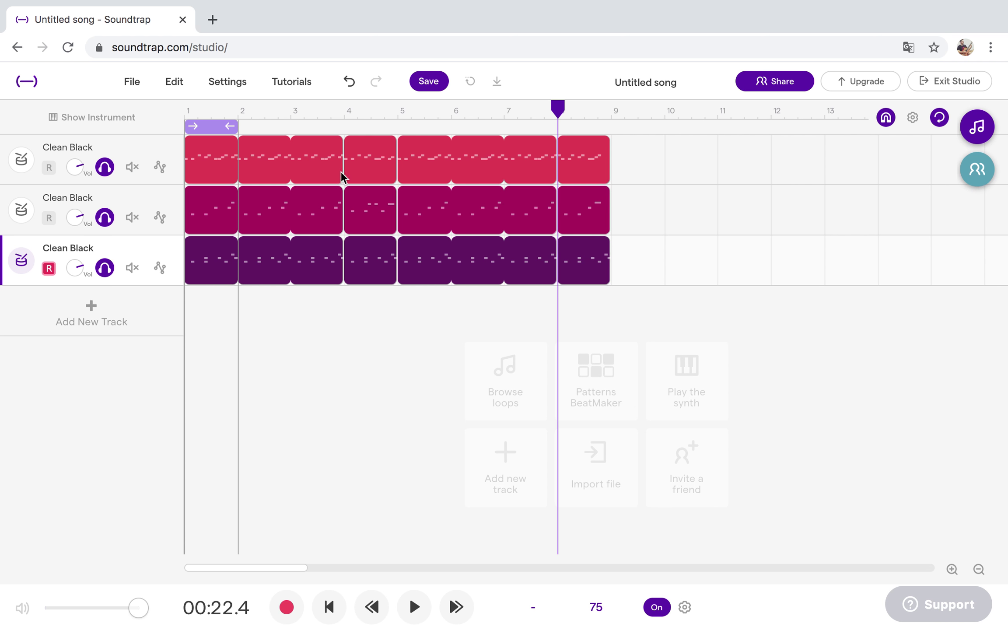
left_click_drag(221, 132, 357, 126)
Play the bar 4 cycle and move its pedal hi-hat from the last step to step 14.
left_click(22, 259)
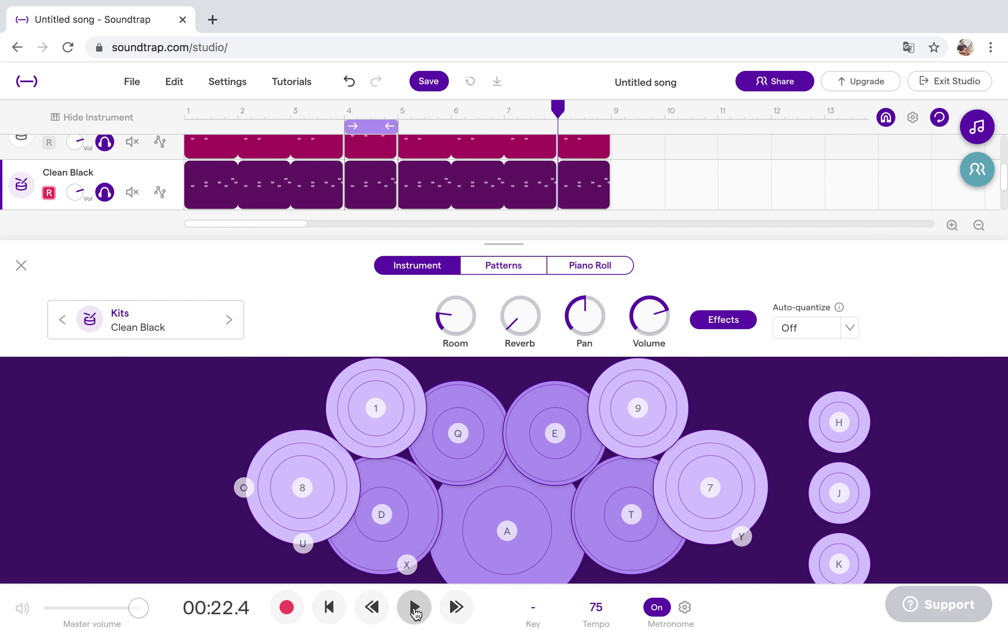
left_click(414, 609)
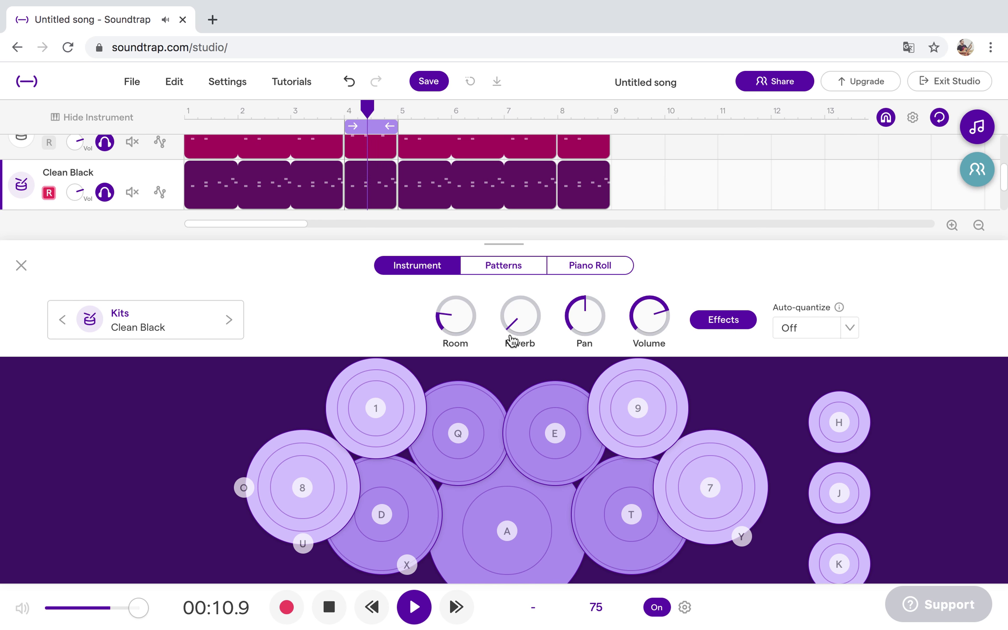
left_click(515, 268)
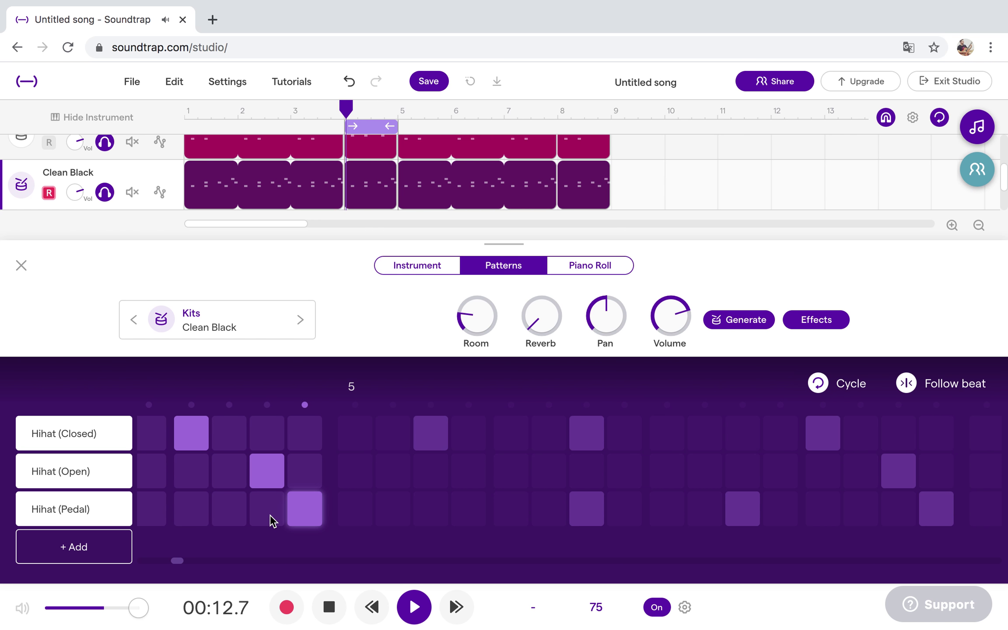
left_click(670, 472)
left_click(738, 512)
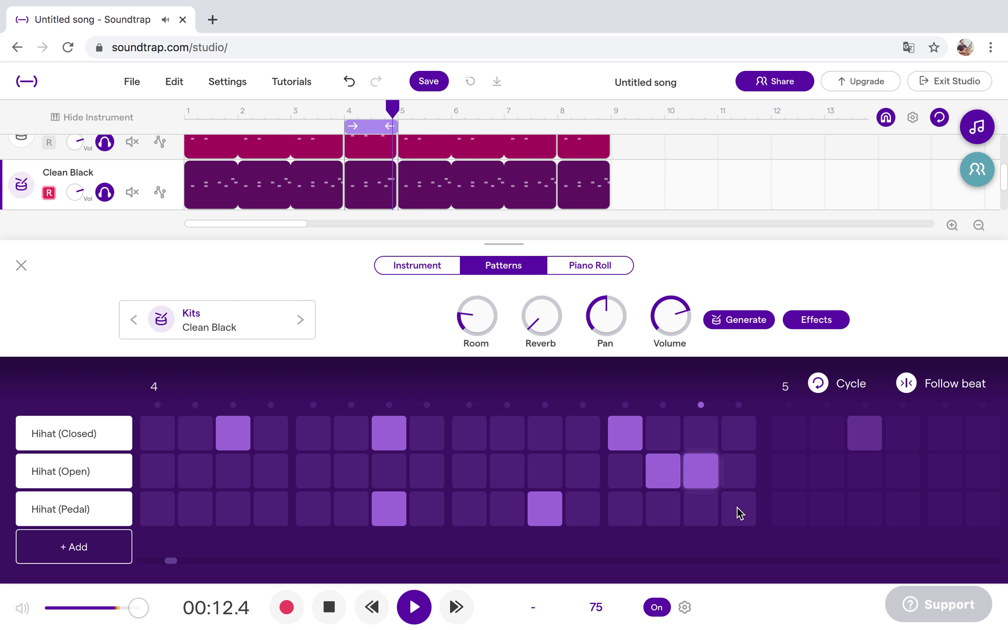
left_click(663, 520)
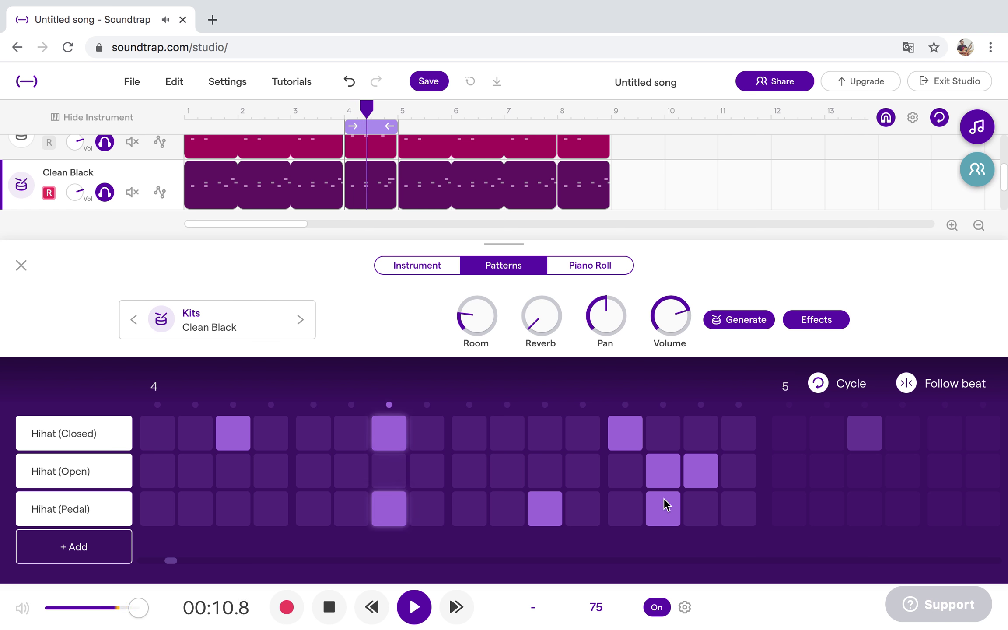
left_click(666, 464)
Add closed hi-hats on step 12 and the last step, then cycle bar 8.
left_click(752, 428)
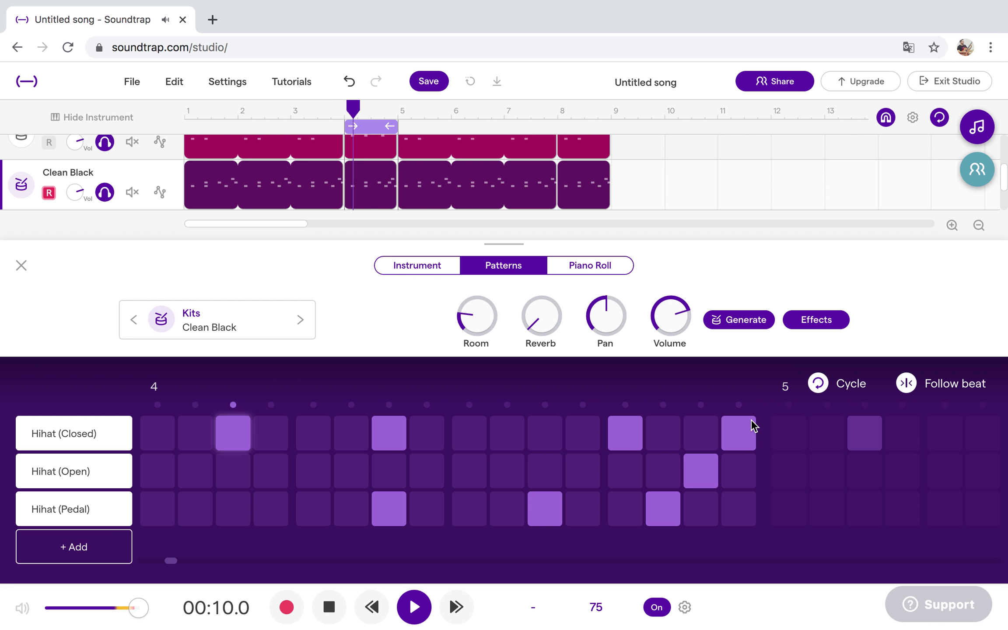
left_click(588, 438)
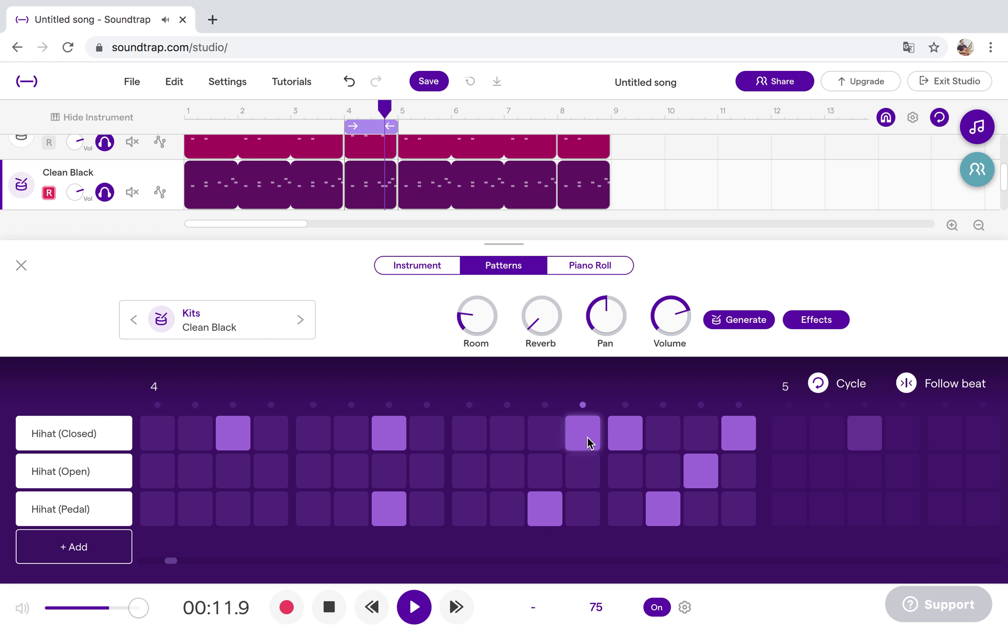
left_click(21, 265)
left_click_drag(371, 127, 595, 127)
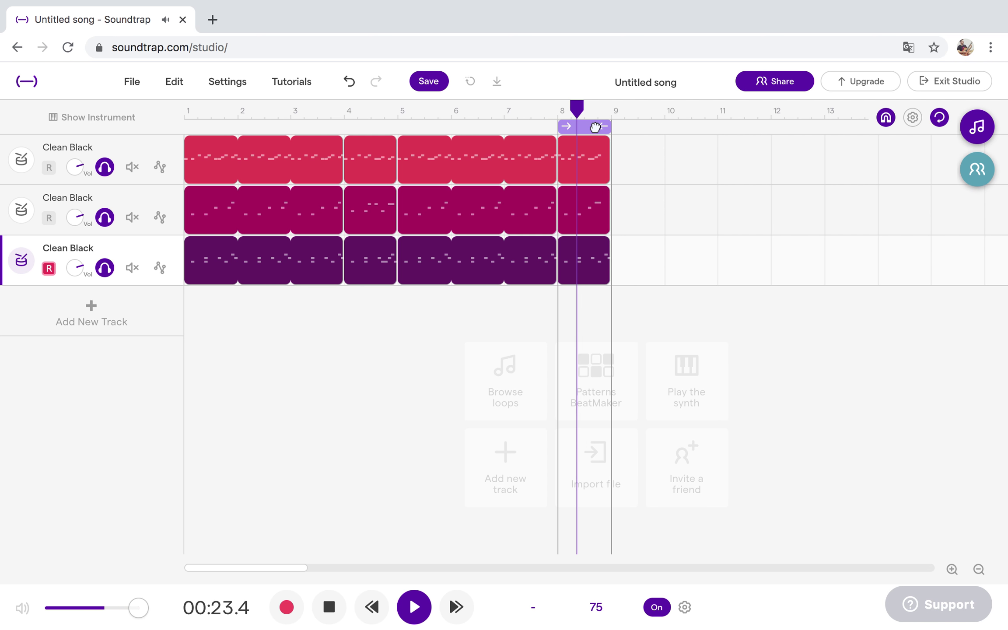
Rework bar 8's hi-hats: drop the pedal and late hits, add mid-bar open and closed hits.
left_click(22, 262)
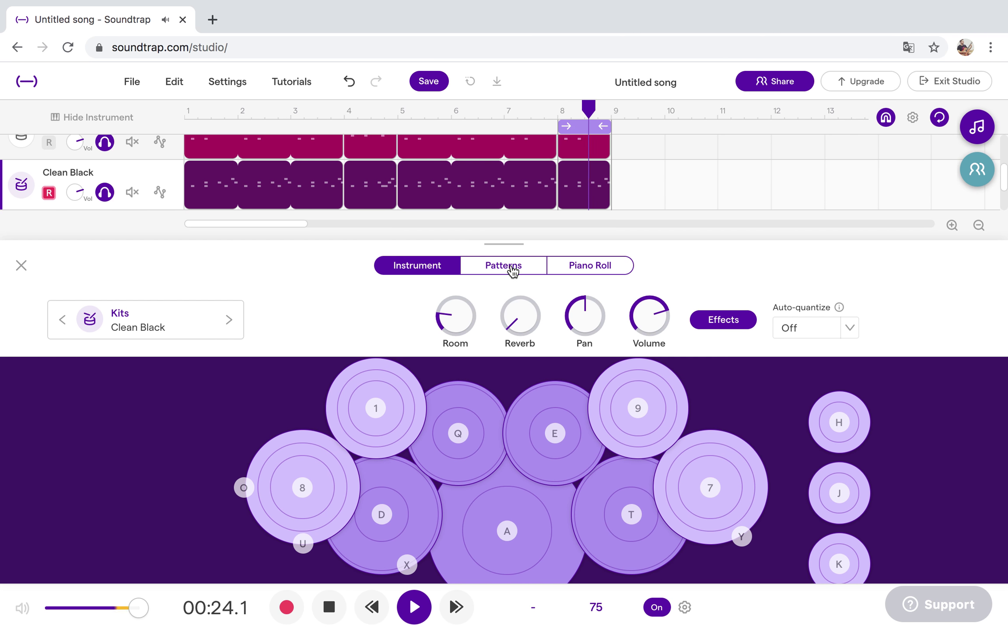
left_click(512, 267)
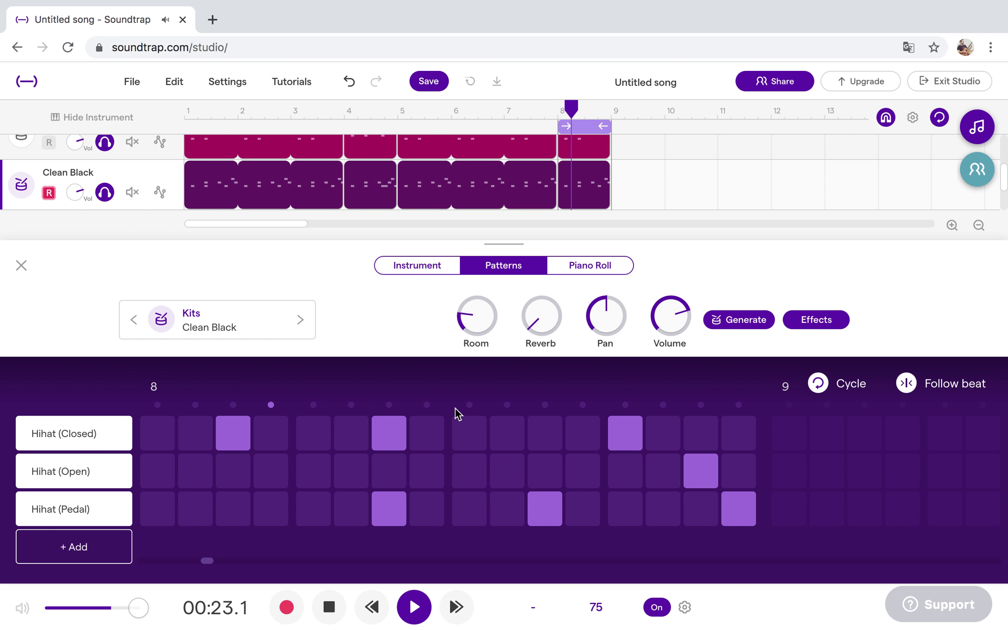
left_click(739, 506)
left_click(710, 480)
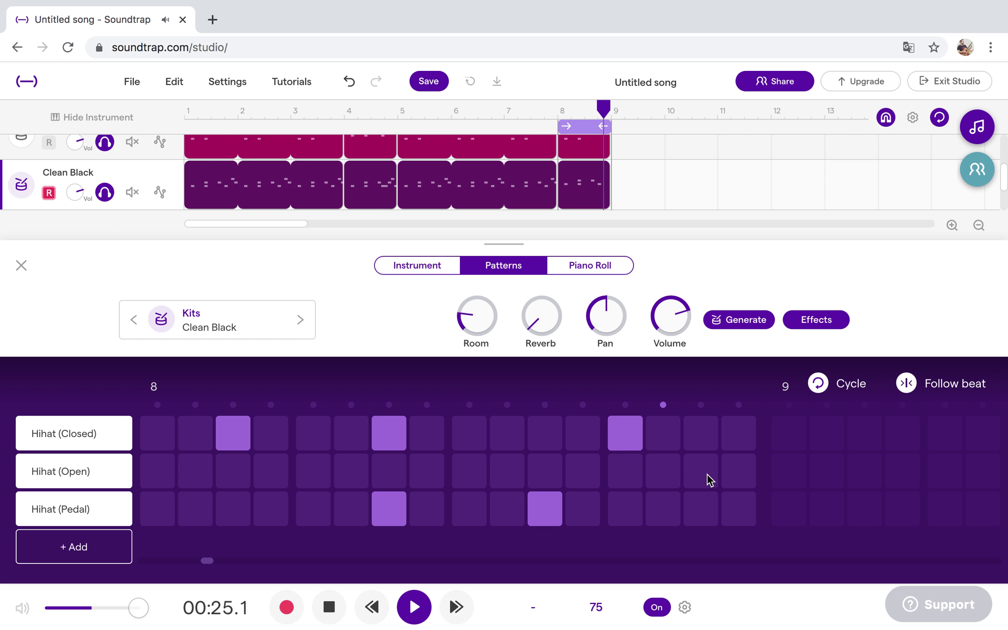
left_click(630, 436)
left_click(627, 472)
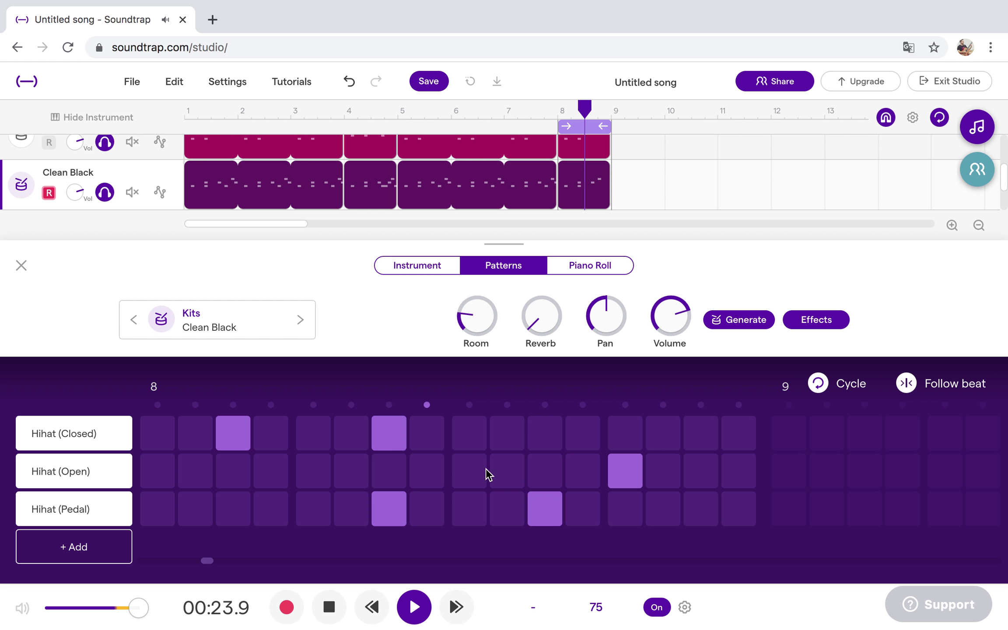
left_click(477, 477)
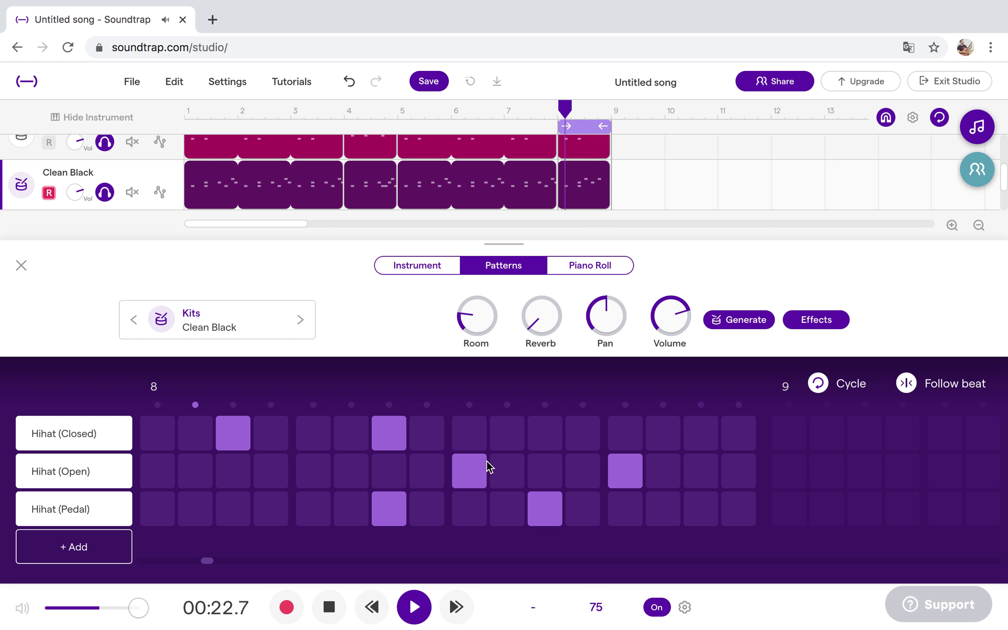
left_click(515, 436)
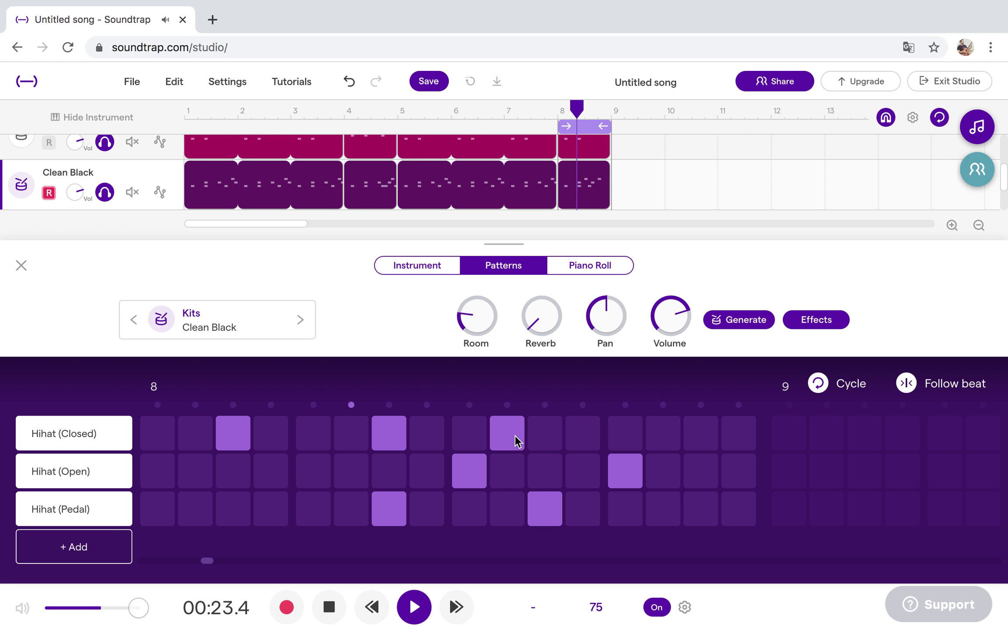
left_click(622, 470)
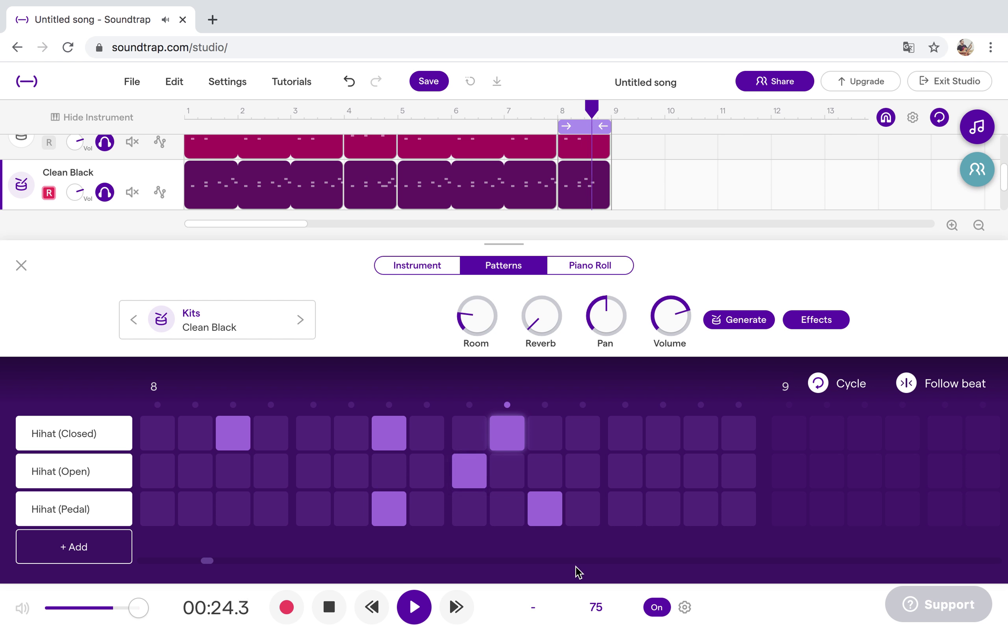
left_click(413, 607)
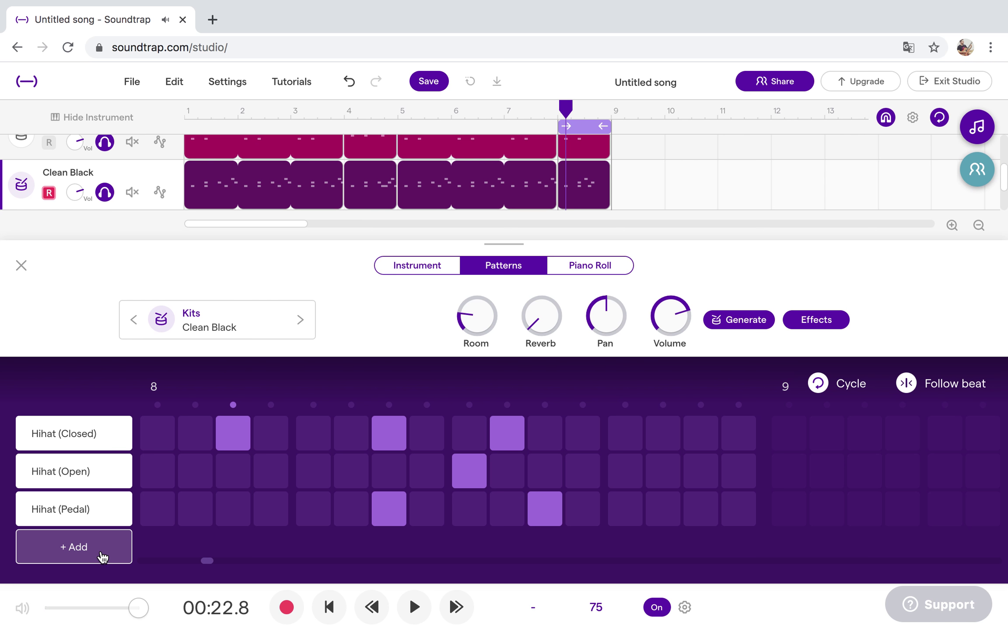
Audition drum pad 1, then return to the step grid and play the pattern.
left_click(434, 271)
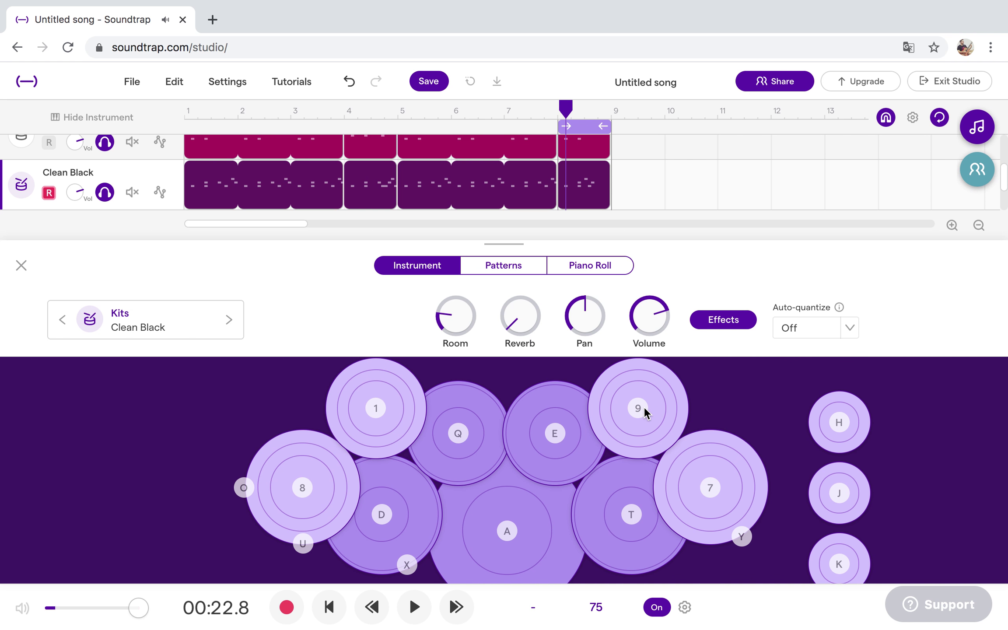
left_click(379, 405)
left_click(504, 267)
left_click(415, 607)
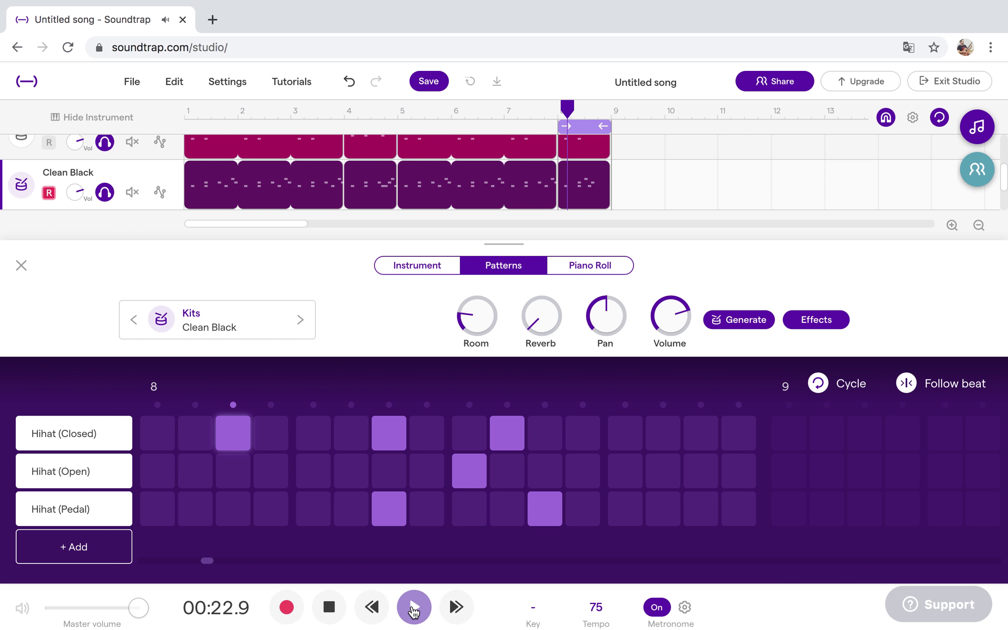
Add a Crash row with two hits two steps apart near the end of bar 8.
left_click(78, 545)
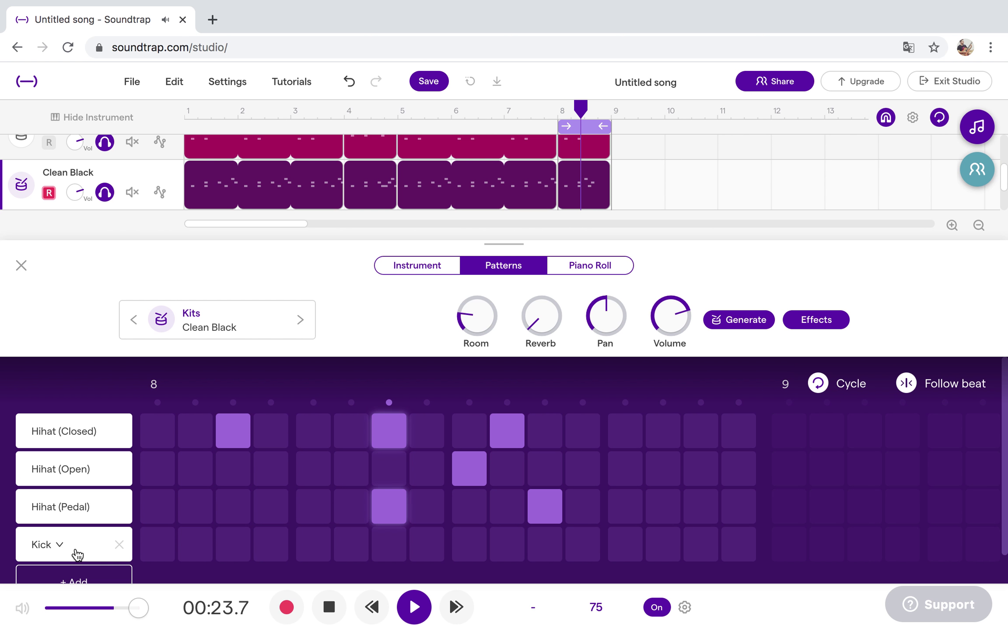
left_click(63, 547)
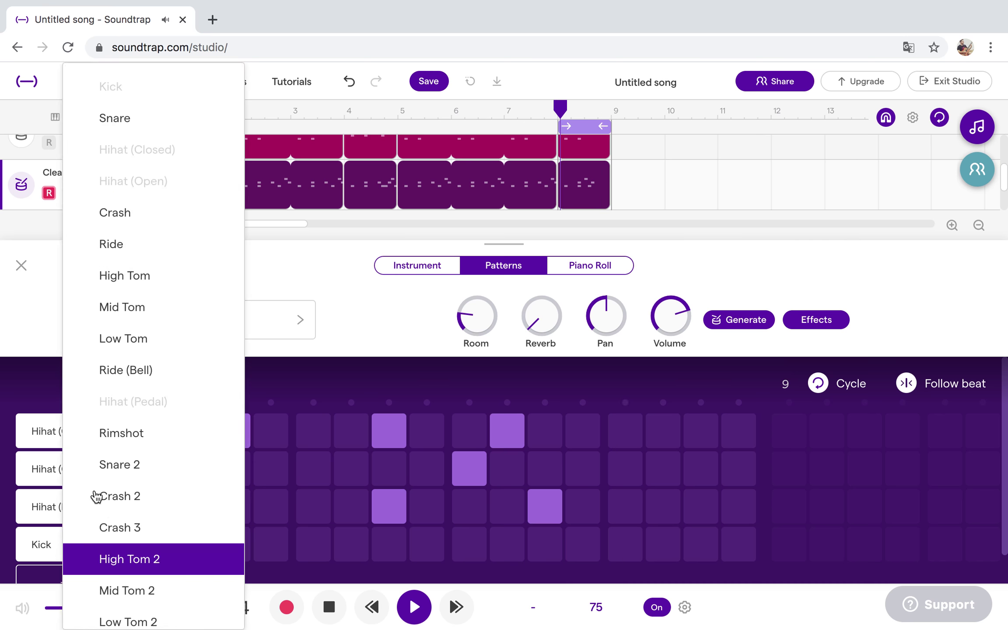
left_click(148, 218)
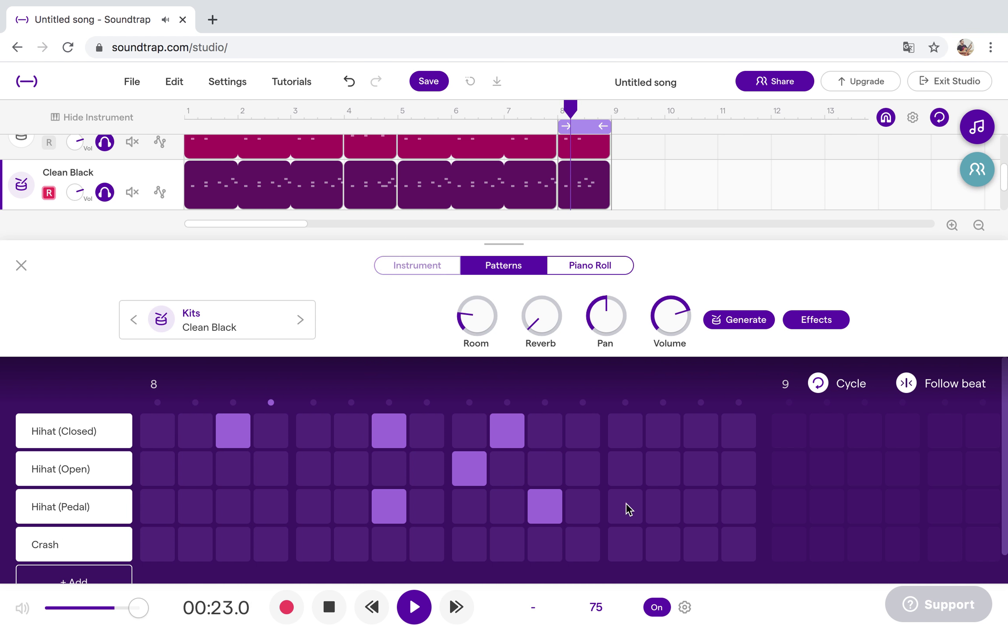
left_click(628, 541)
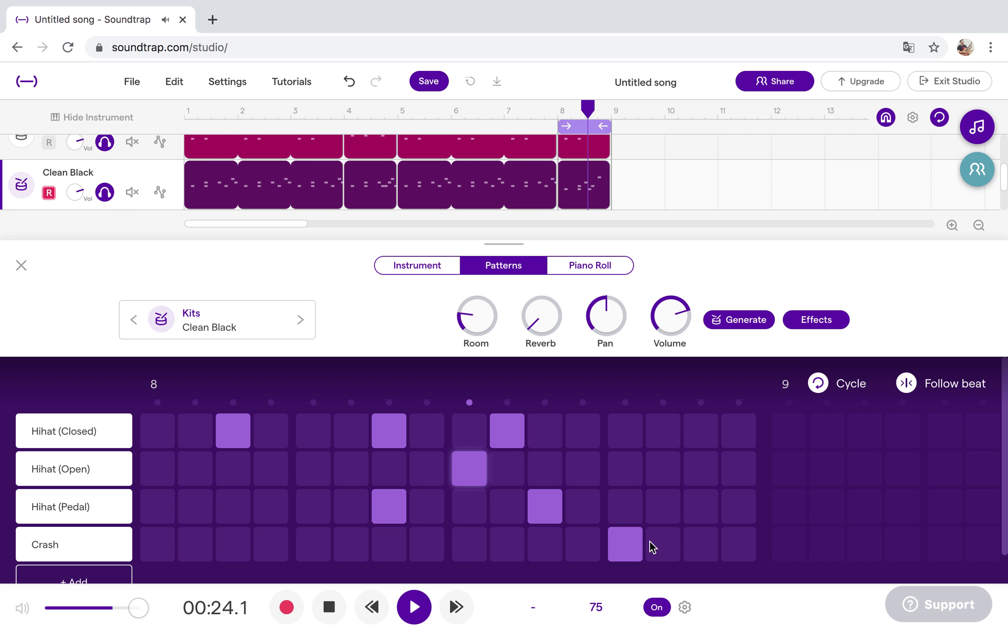
left_click(691, 541)
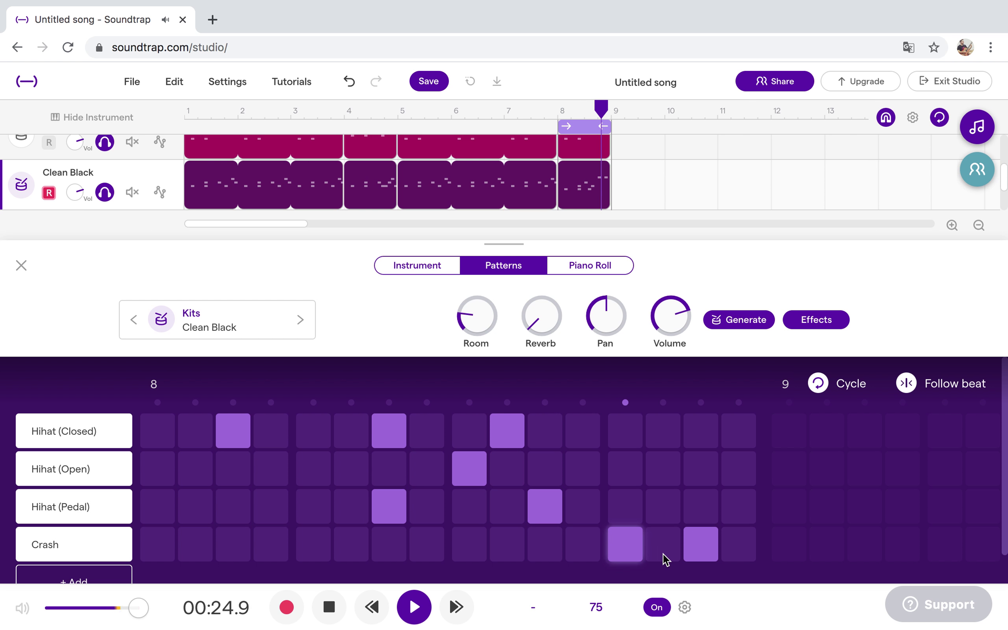
scroll(107, 527, "down", 1)
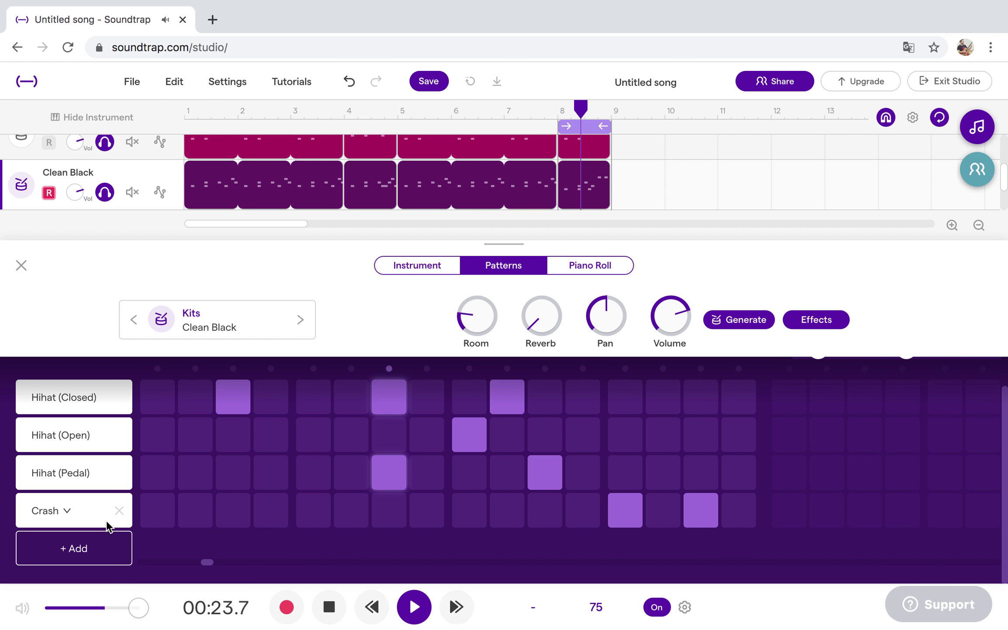
Add a Crash 2 row with a hit between the two Crash hits.
left_click(89, 547)
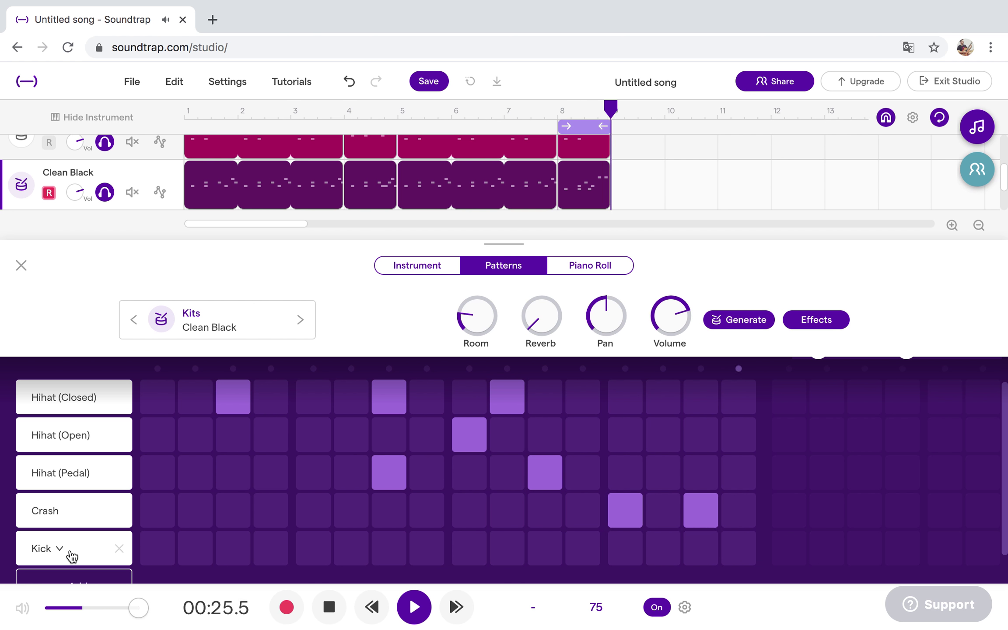
left_click(60, 552)
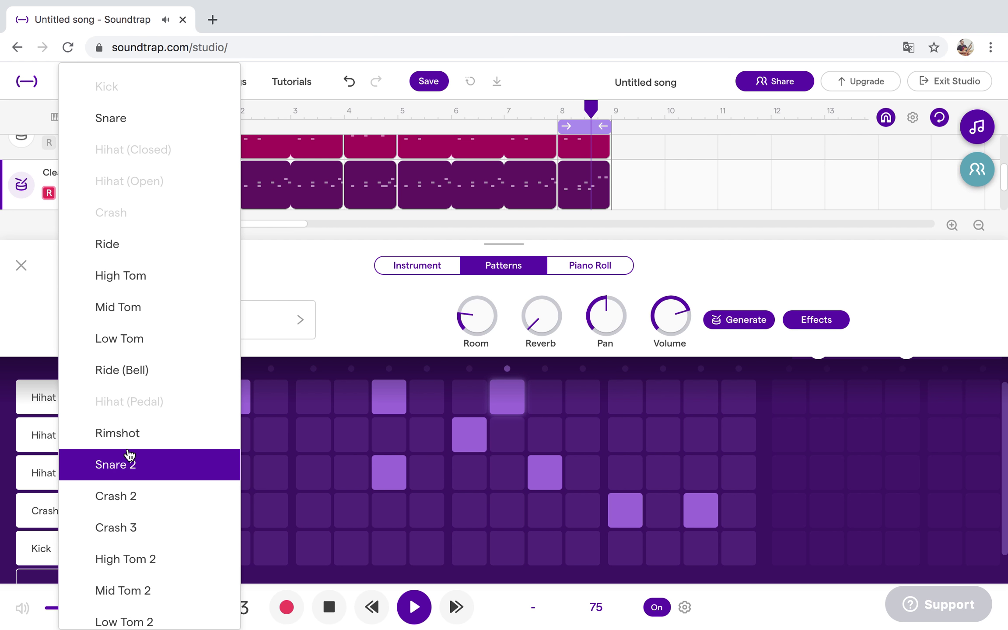
left_click(121, 499)
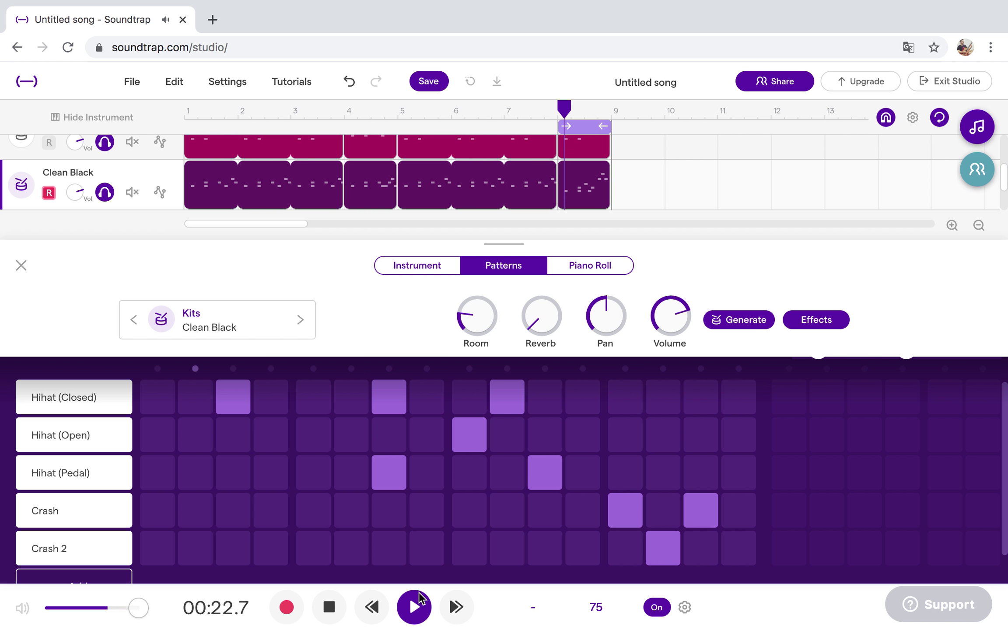
left_click(742, 512)
left_click(706, 511)
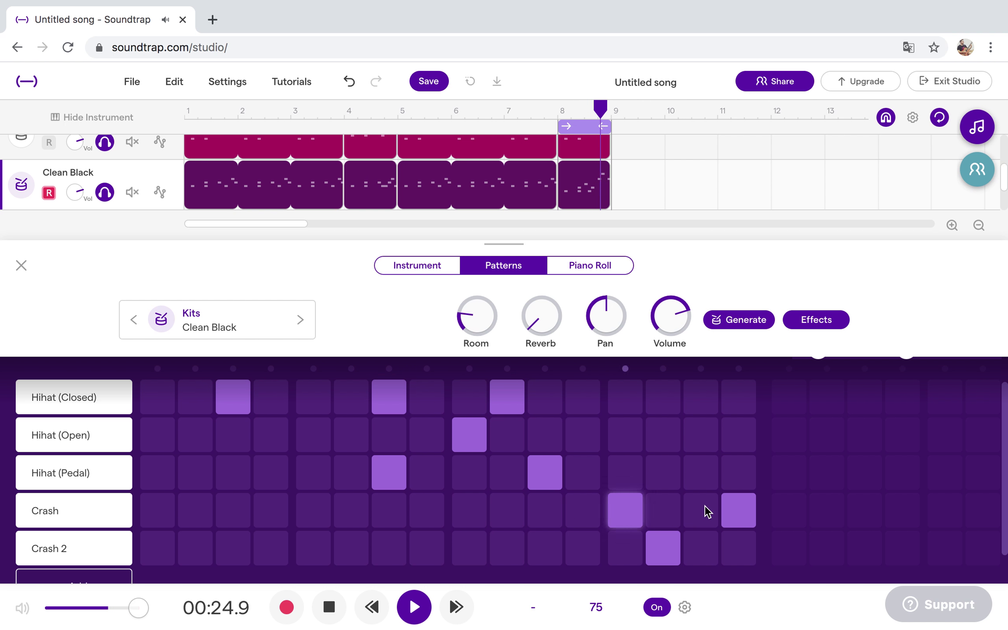
left_click(722, 512)
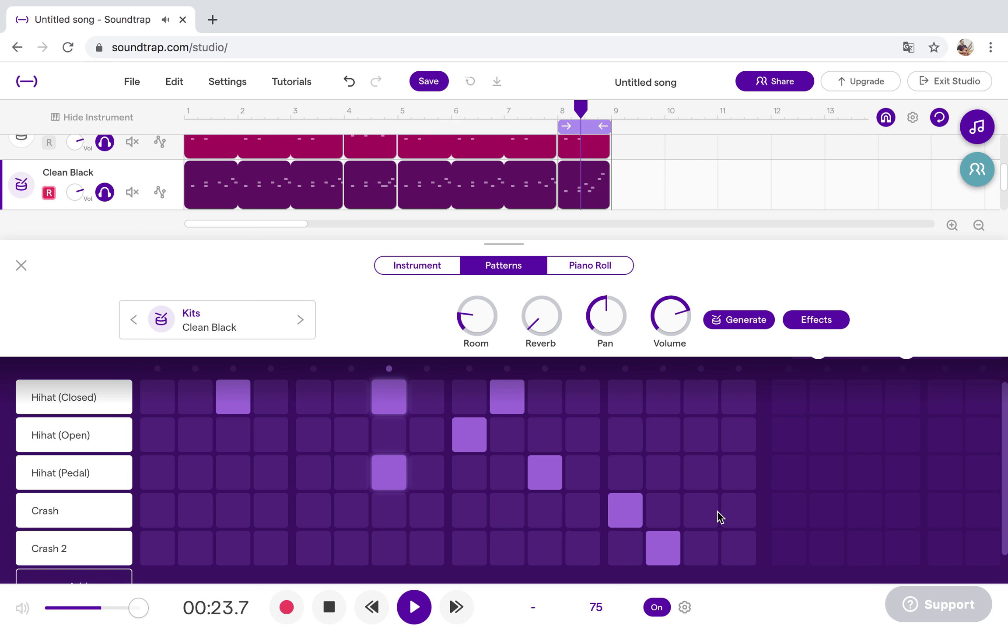
left_click(700, 512)
left_click(415, 609)
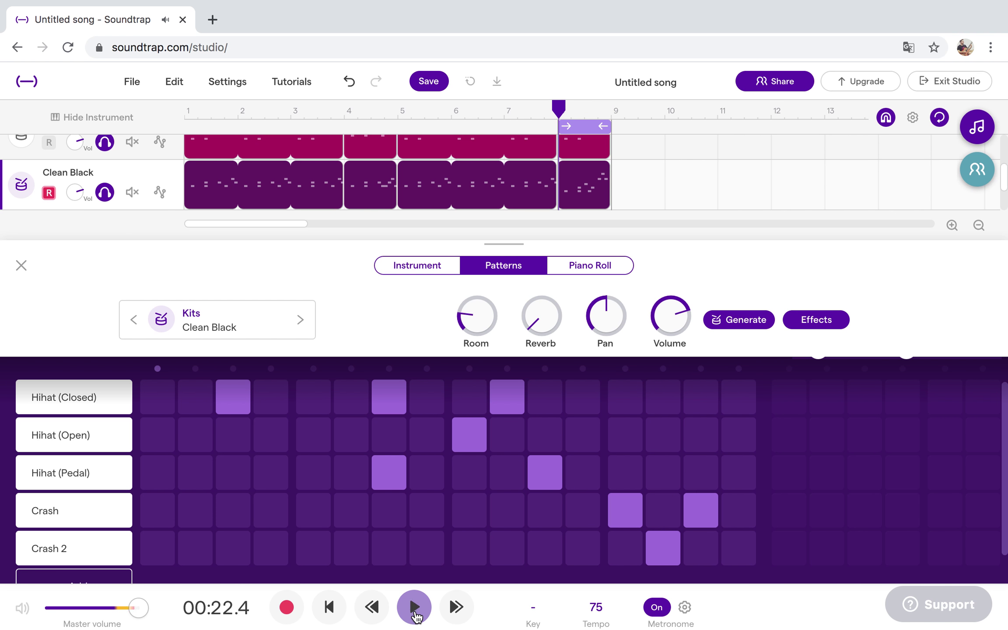
left_click(21, 266)
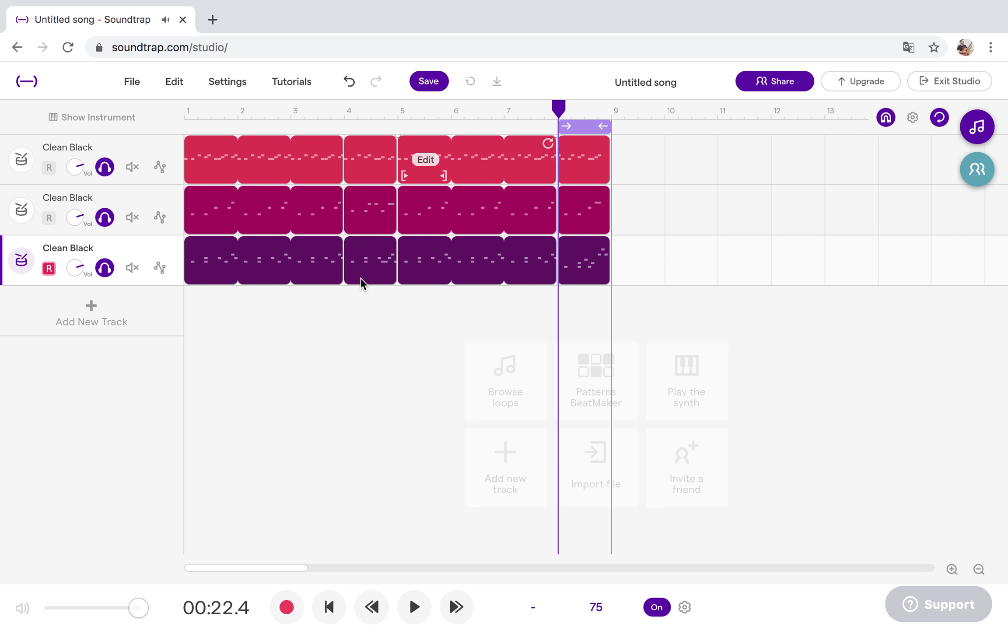
Loop bars 1–9, mute the first two drum tracks, and play the third from the start.
left_click_drag(559, 127, 186, 120)
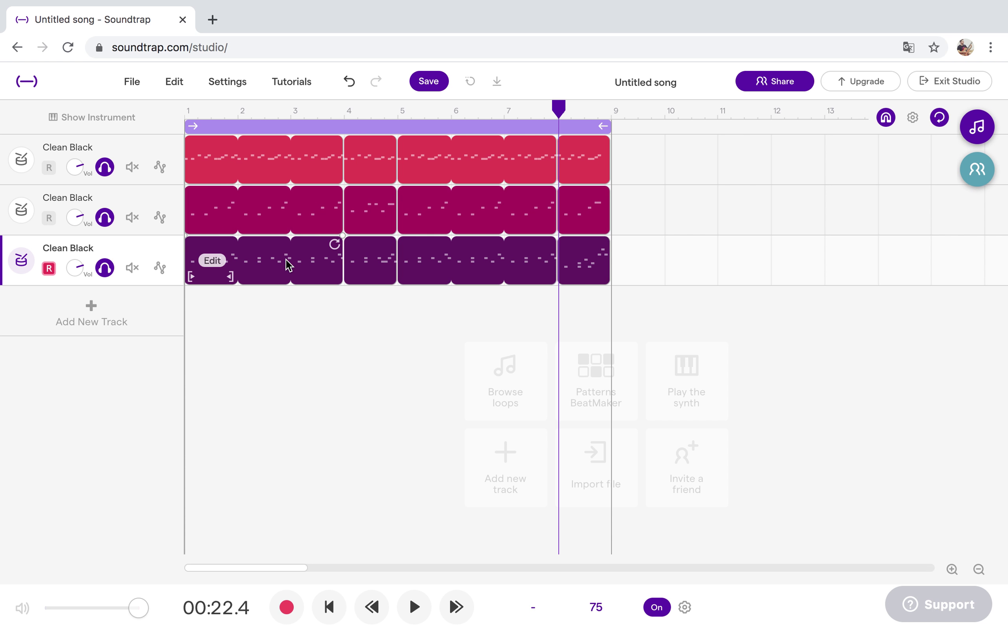
left_click(131, 168)
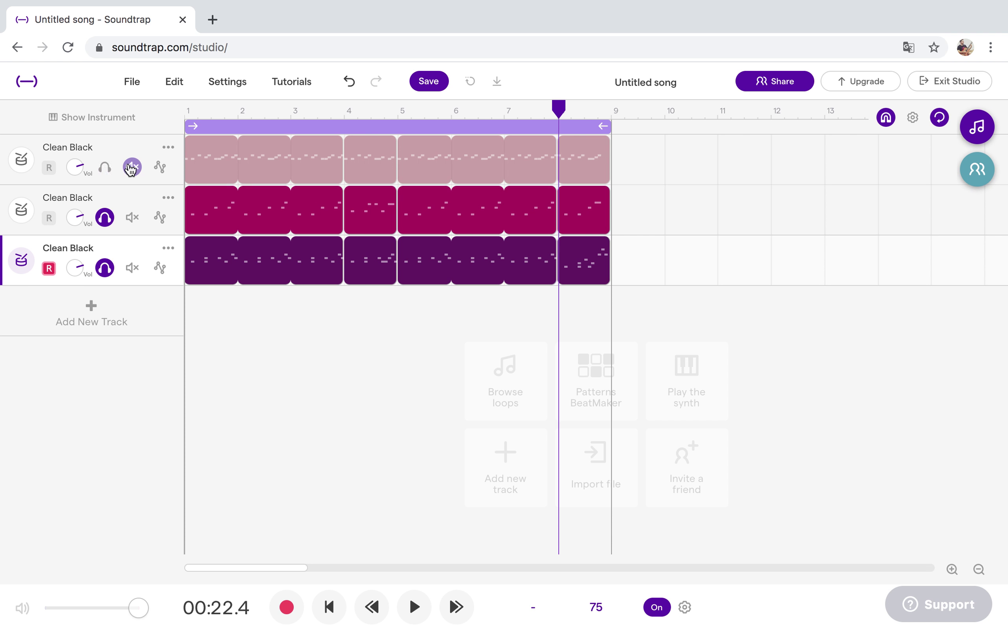
left_click(132, 218)
left_click(20, 265)
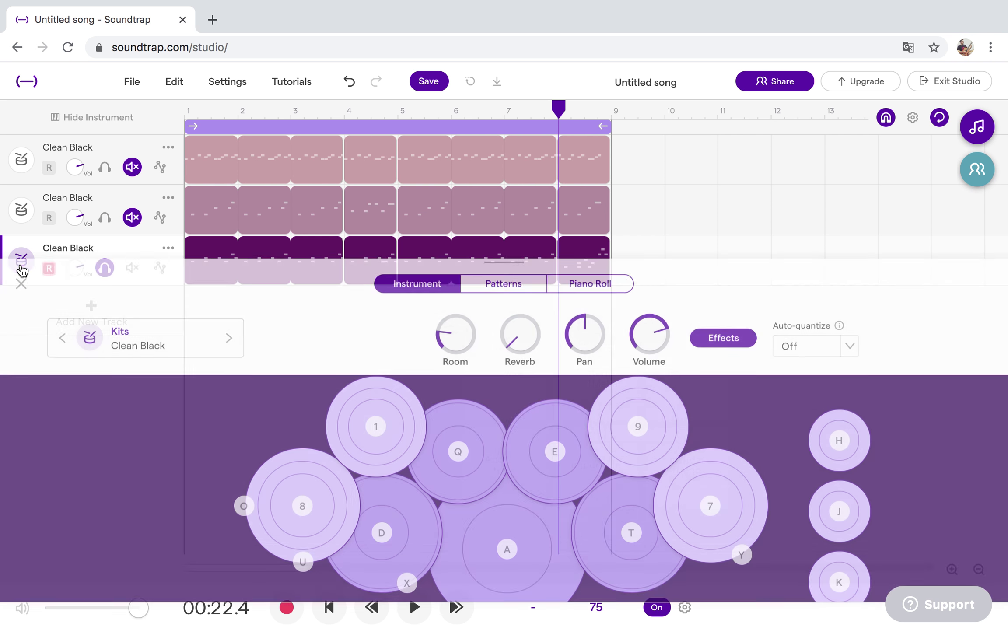
left_click(729, 320)
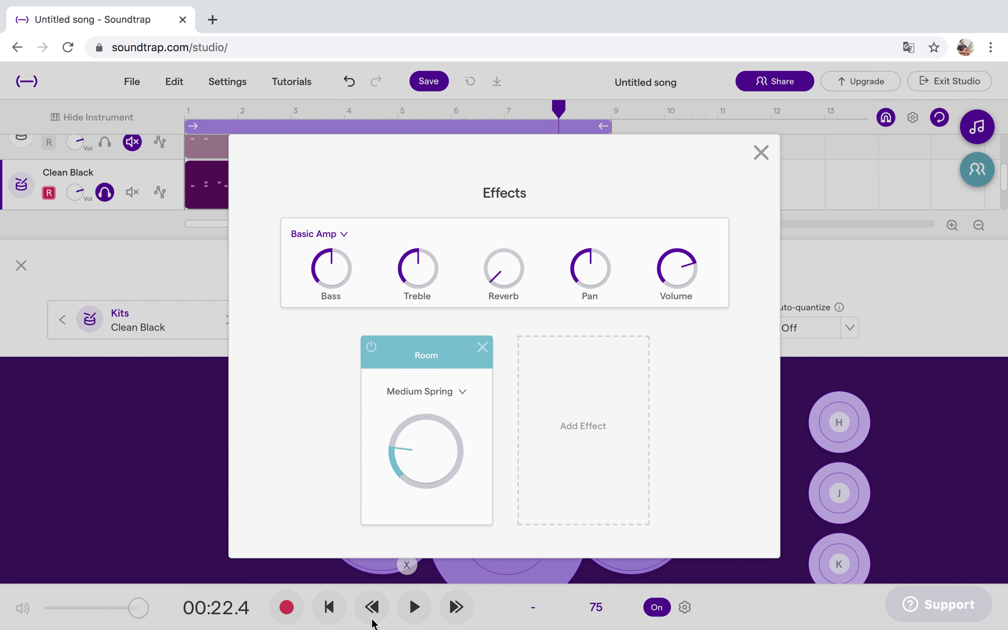
left_click(329, 608)
left_click(329, 608)
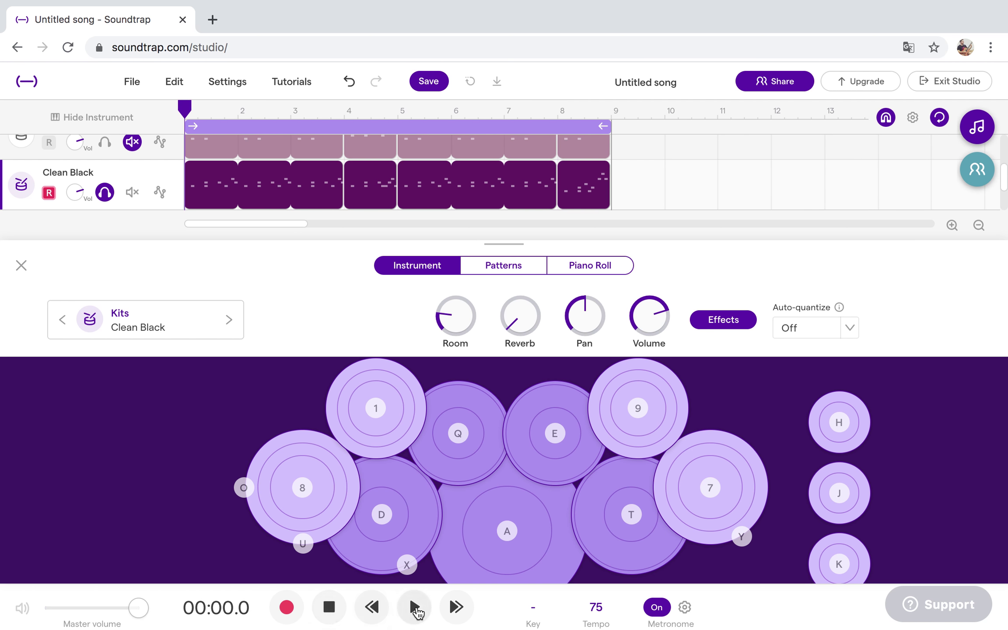
left_click(414, 608)
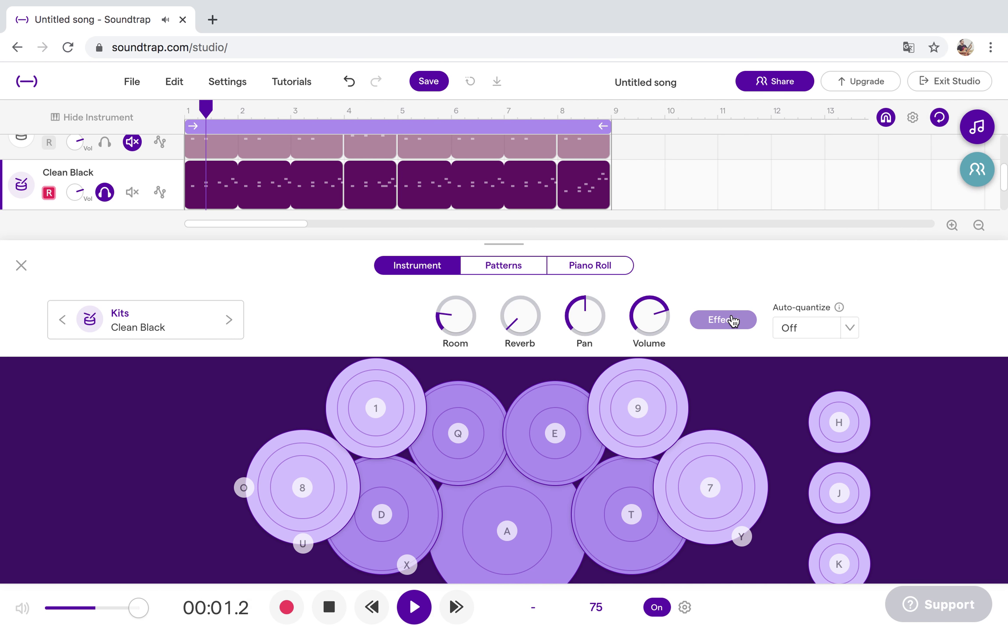
Switch the third track's Room preset from Medium Spring to Small Plate.
left_click(731, 319)
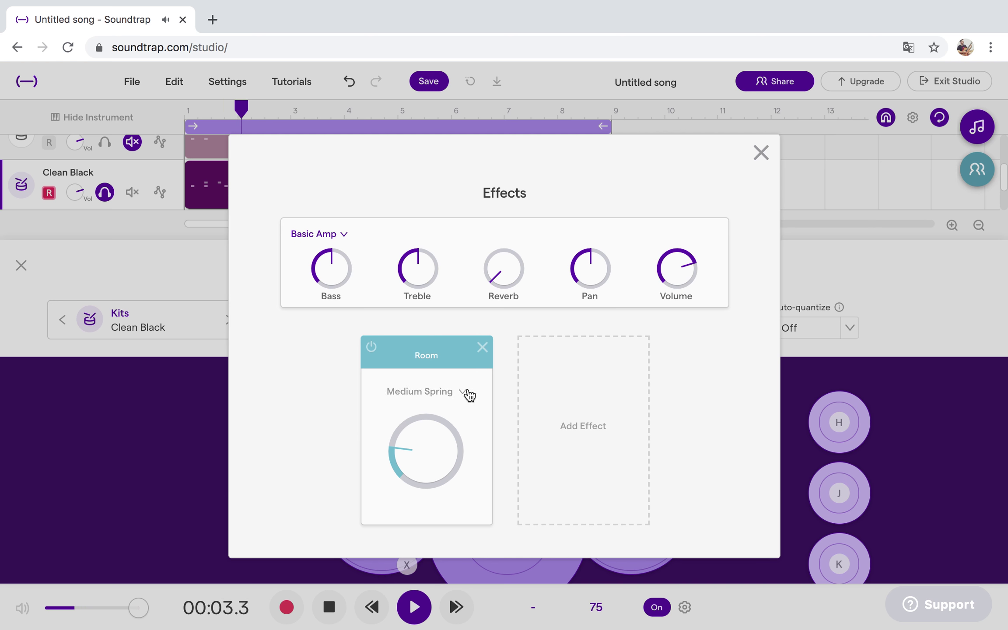
left_click(469, 395)
left_click(450, 415)
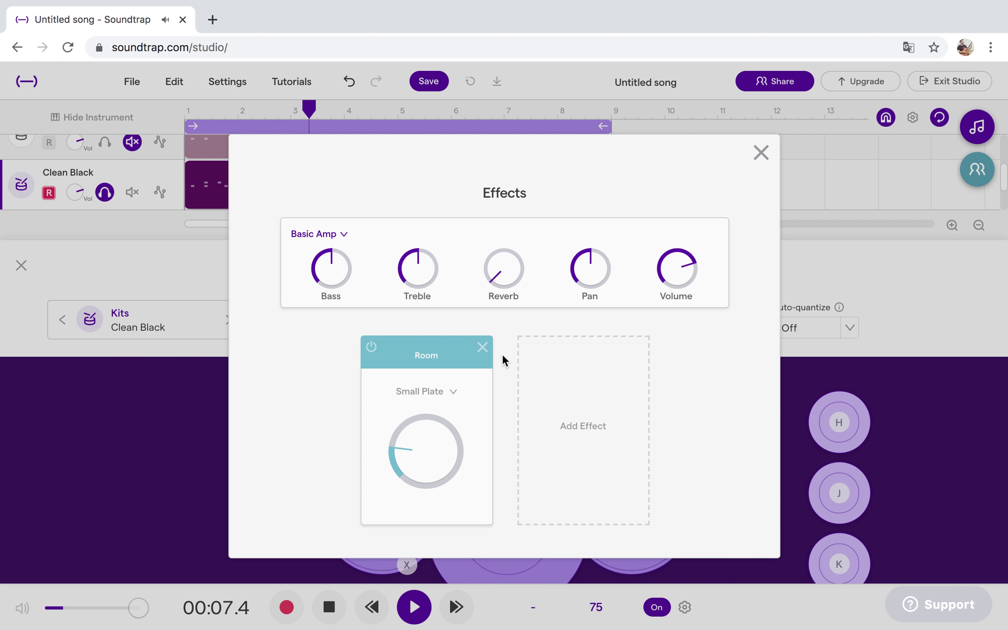
left_click(761, 154)
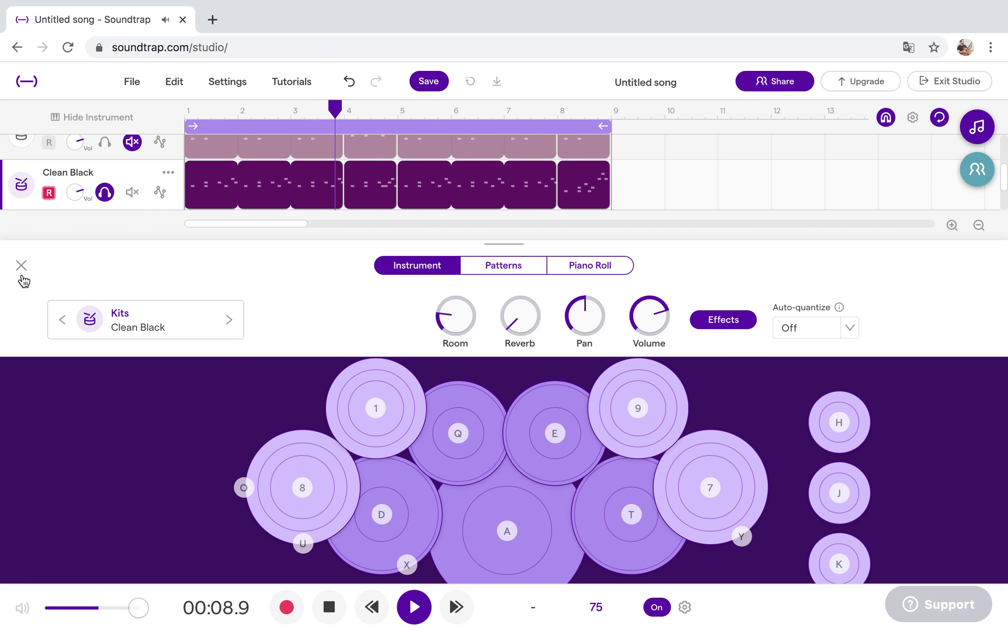
left_click(21, 266)
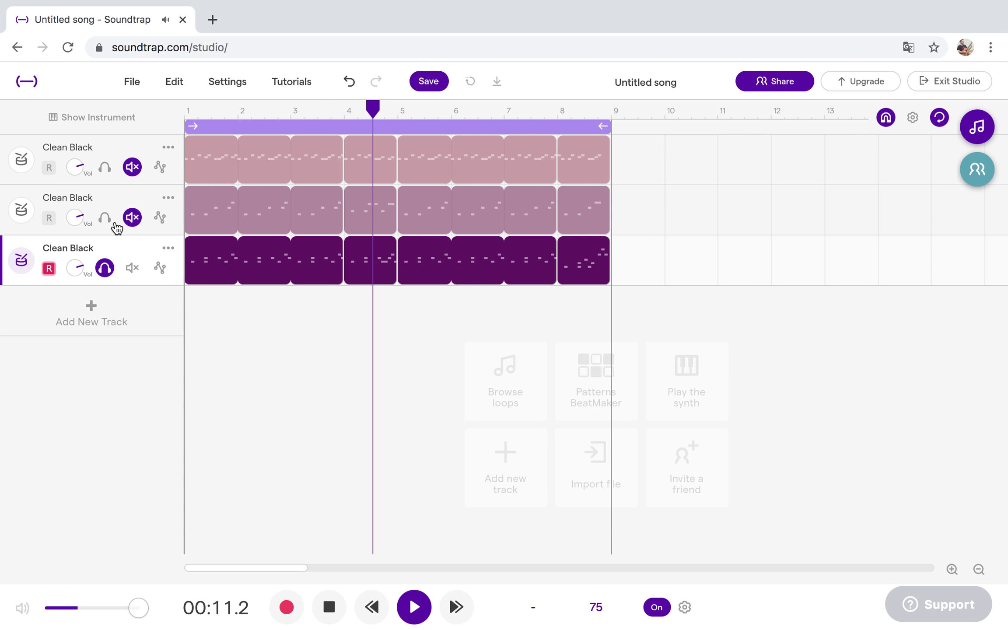
Bring drum tracks 1 and 2 back in with track 3 and play the song from the start.
left_click(105, 167)
left_click(104, 217)
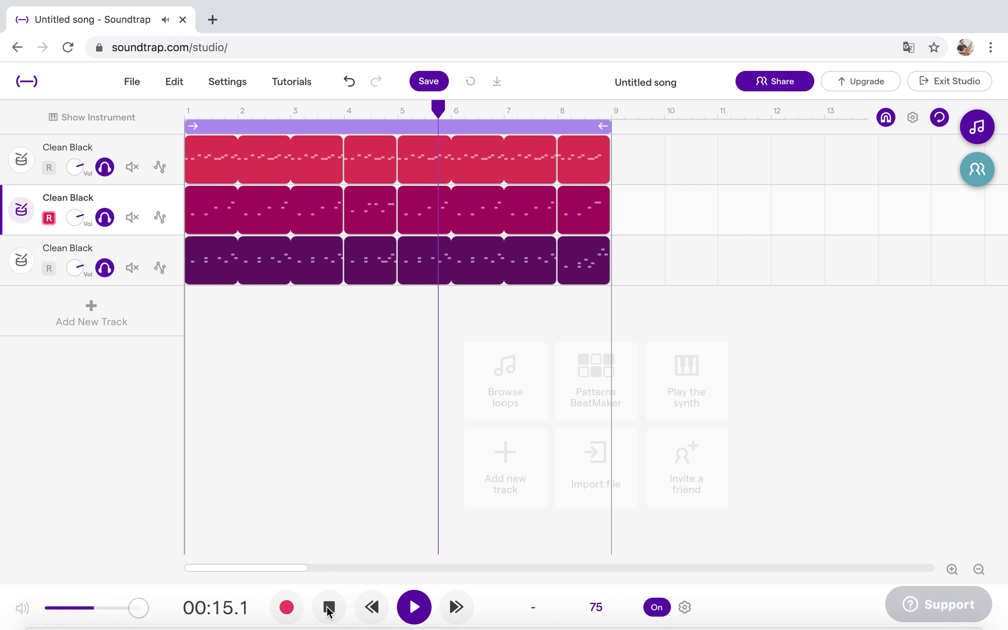
left_click(332, 611)
left_click(416, 611)
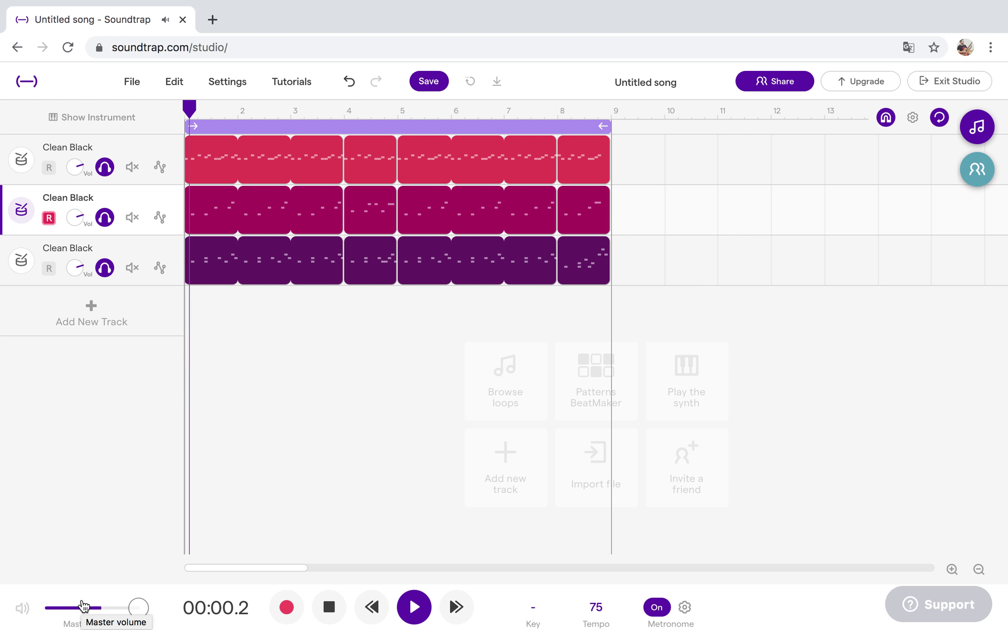
left_click(414, 607)
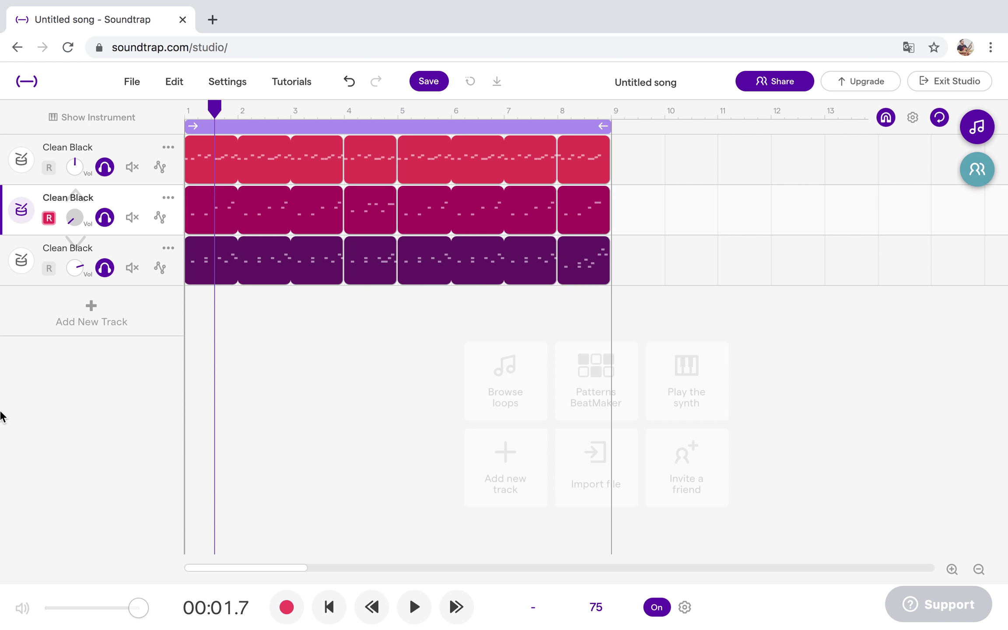
Lower the second track's volume, then solo it during playback and nudge it up slightly.
left_click_drag(11, 286, 28, 215)
left_click(132, 268)
left_click(414, 608)
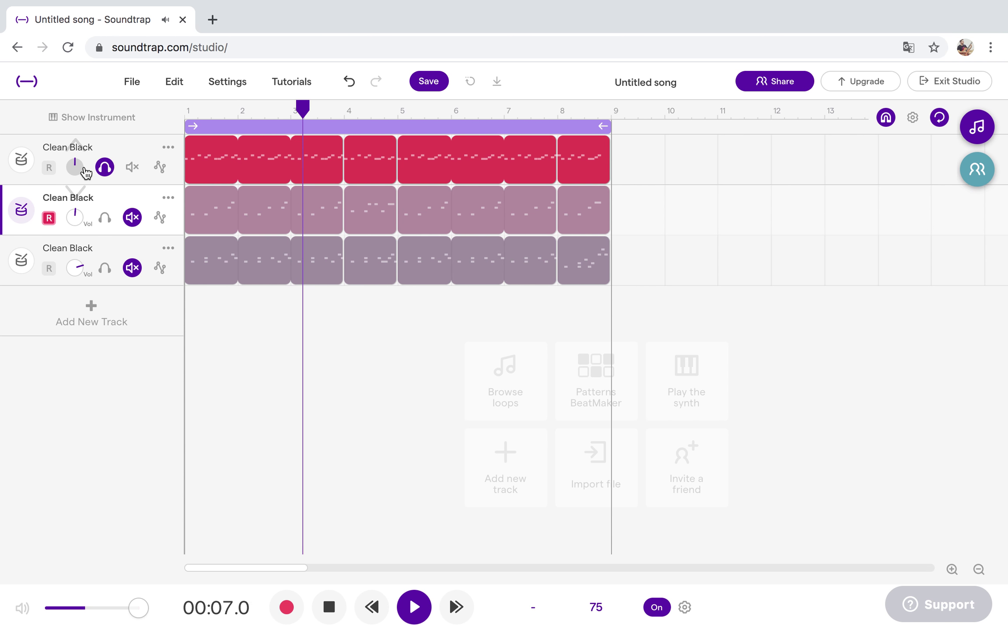
left_click(105, 217)
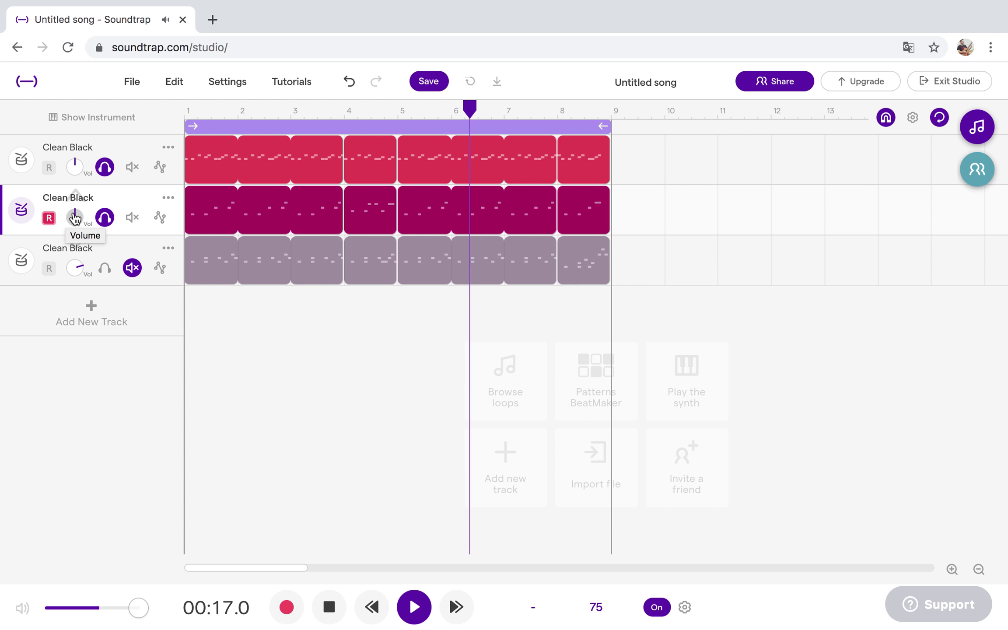
left_click_drag(79, 214, 87, 214)
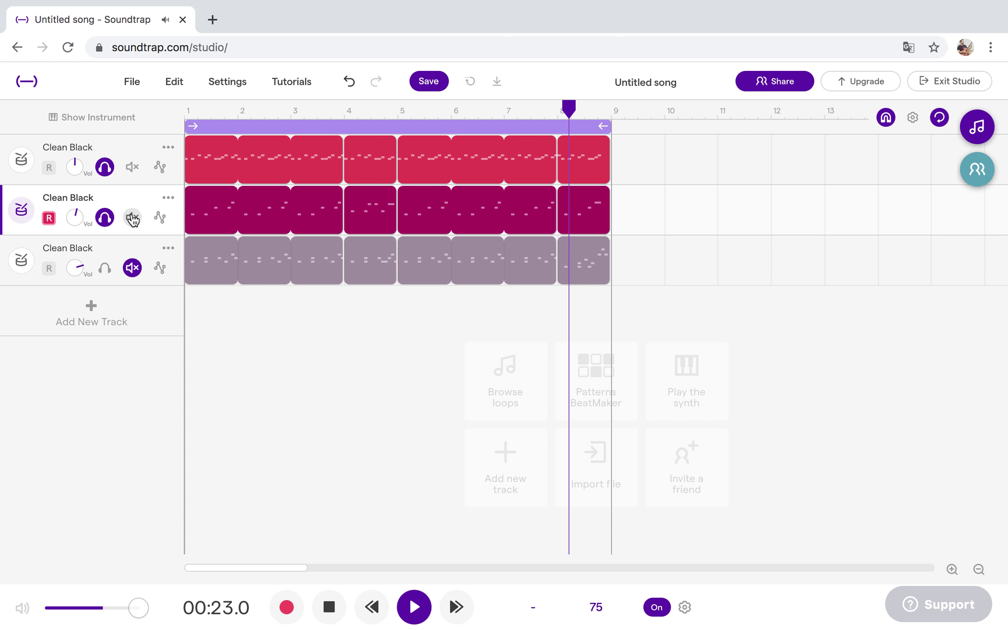
Solo and adjust the third track's volume, then unmute track 2 and mute track 1.
left_click(132, 219)
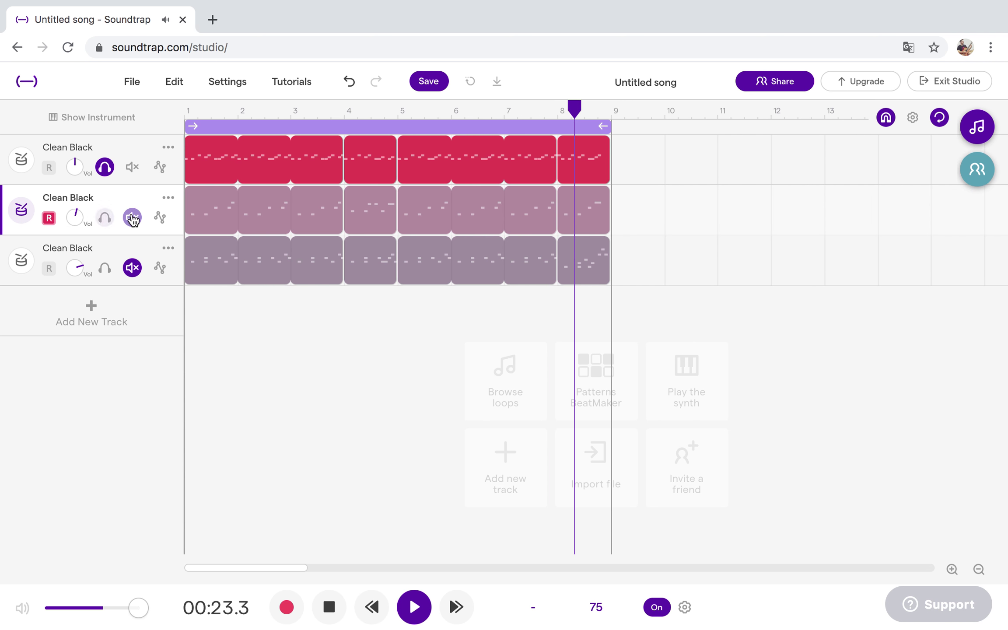
left_click(108, 274)
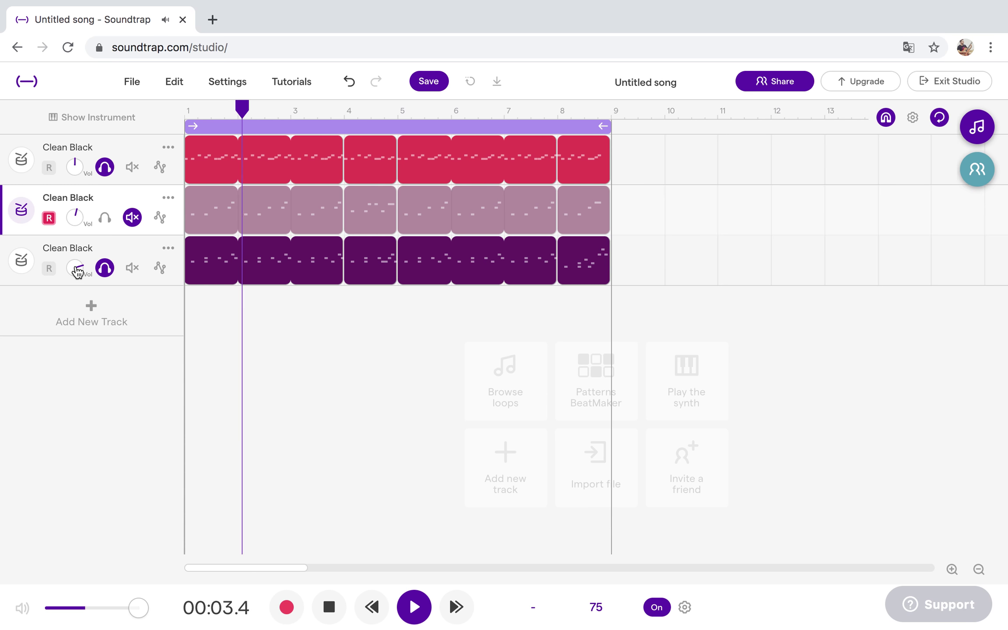
left_click_drag(78, 272, 52, 297)
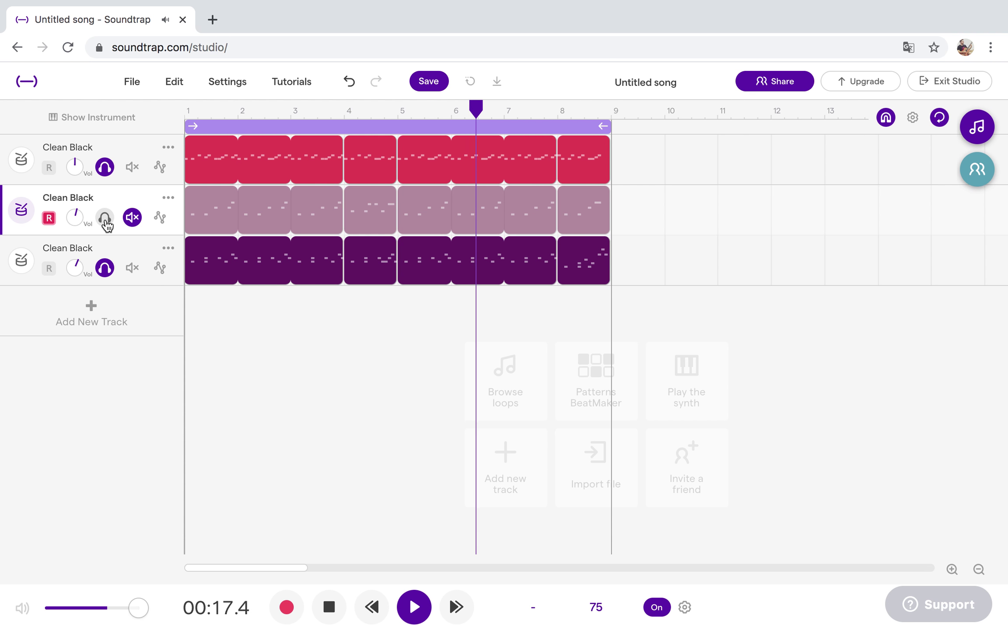
left_click(132, 217)
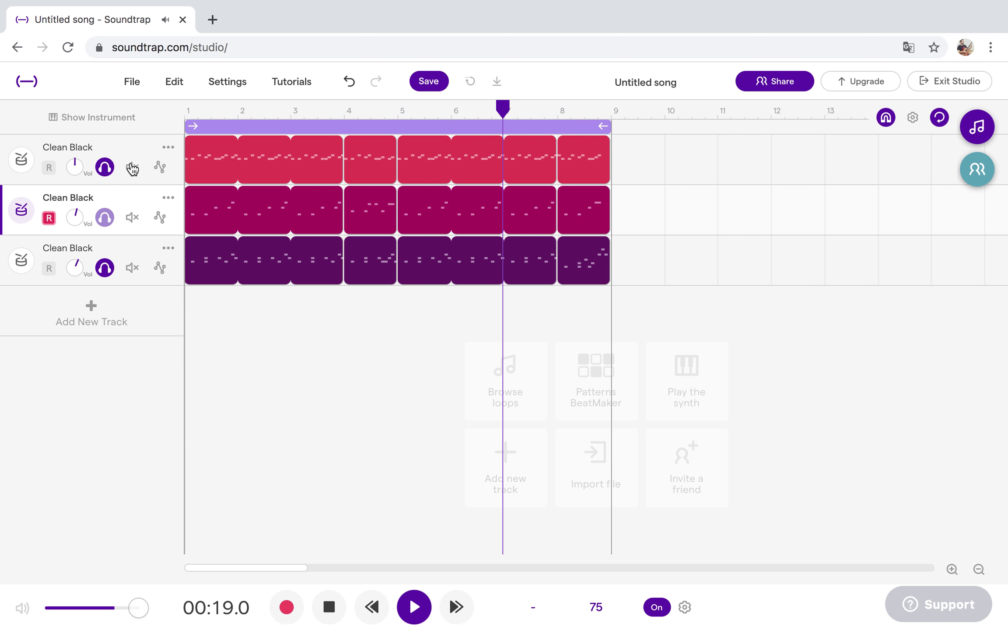
left_click(132, 167)
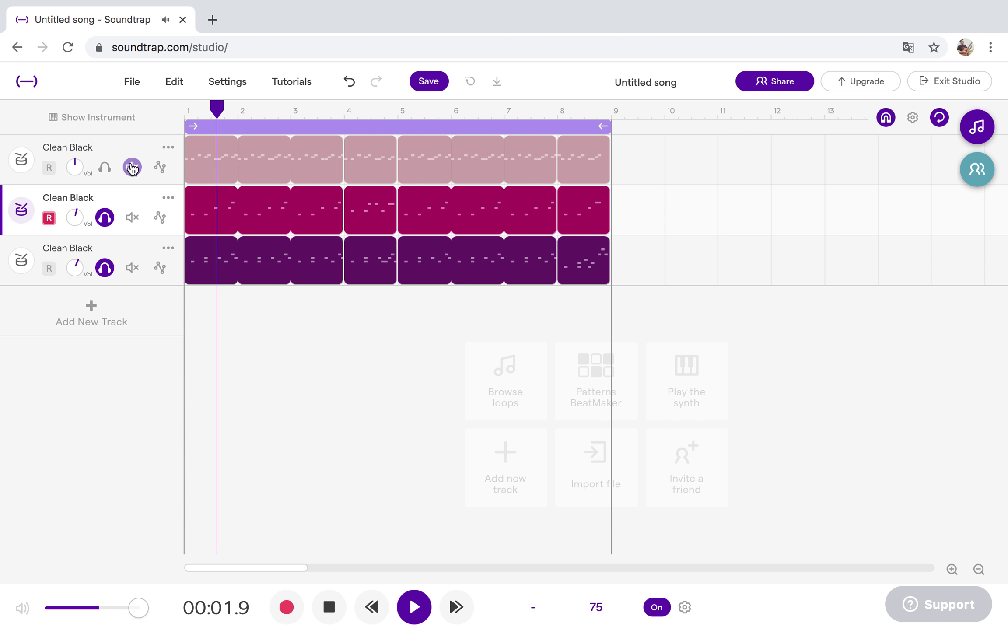
left_click(132, 167)
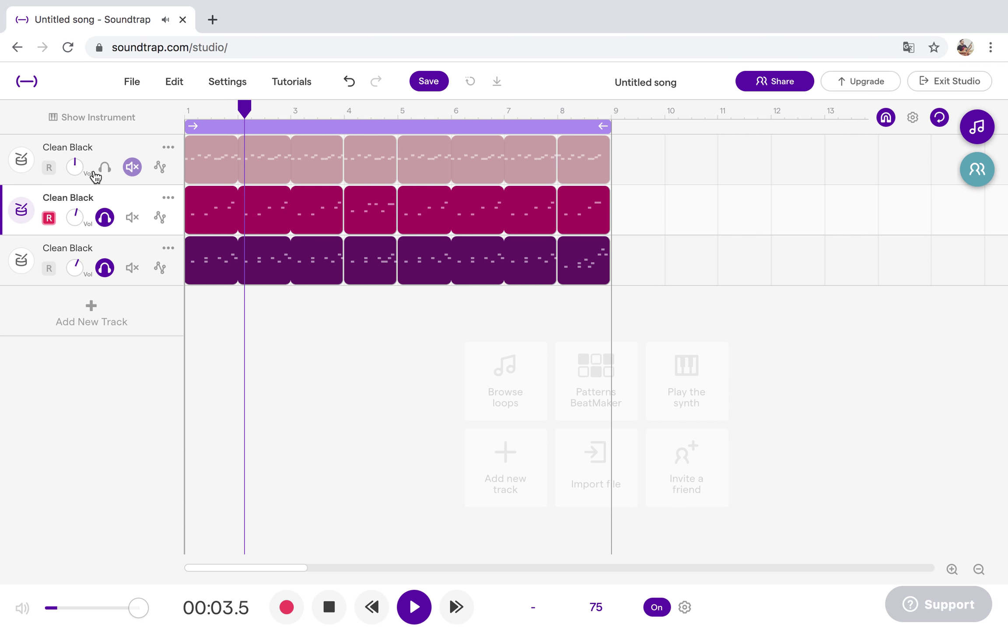
Unmute drum track 1 and show the third track's Clean Black kit with its Room, Reverb, Pan and Volume settings.
left_click(105, 167)
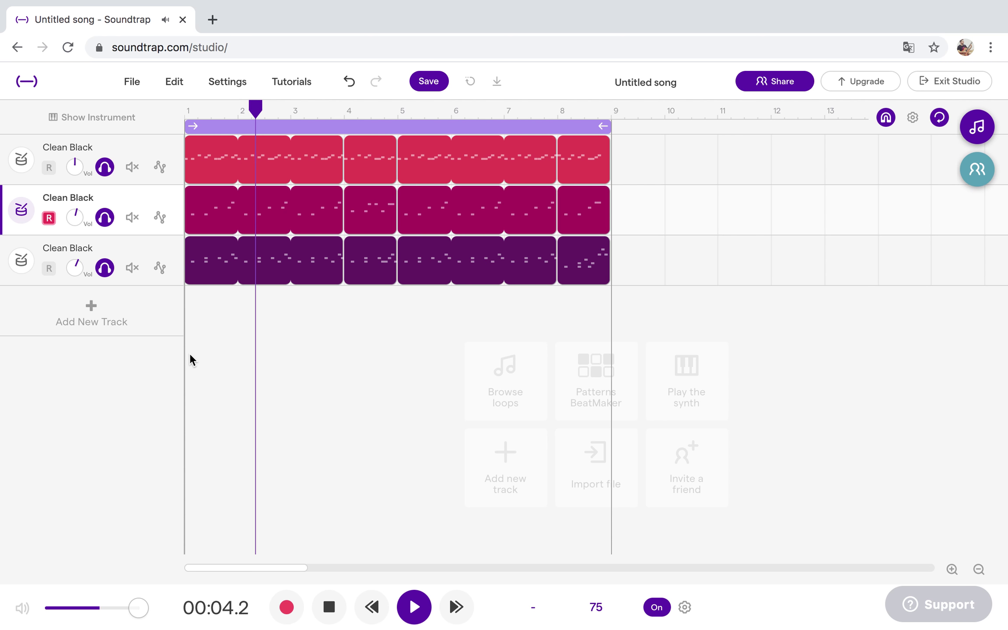
left_click(21, 261)
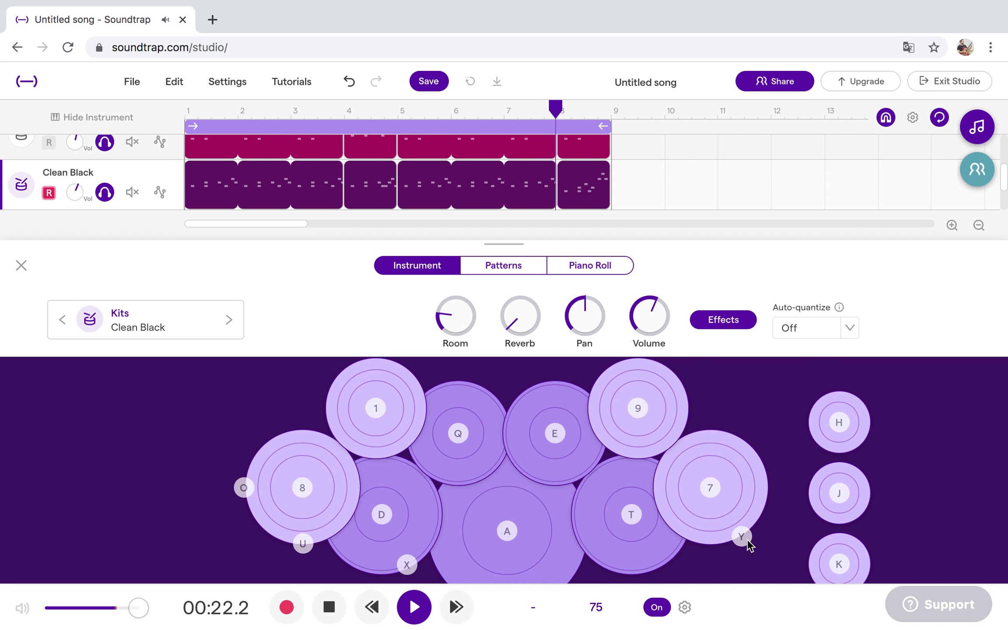
Stop playback at 00:23.3, audition pads 7, Y, J, H and K, and close the kit.
left_click(416, 608)
left_click(706, 489)
left_click(742, 536)
left_click(748, 537)
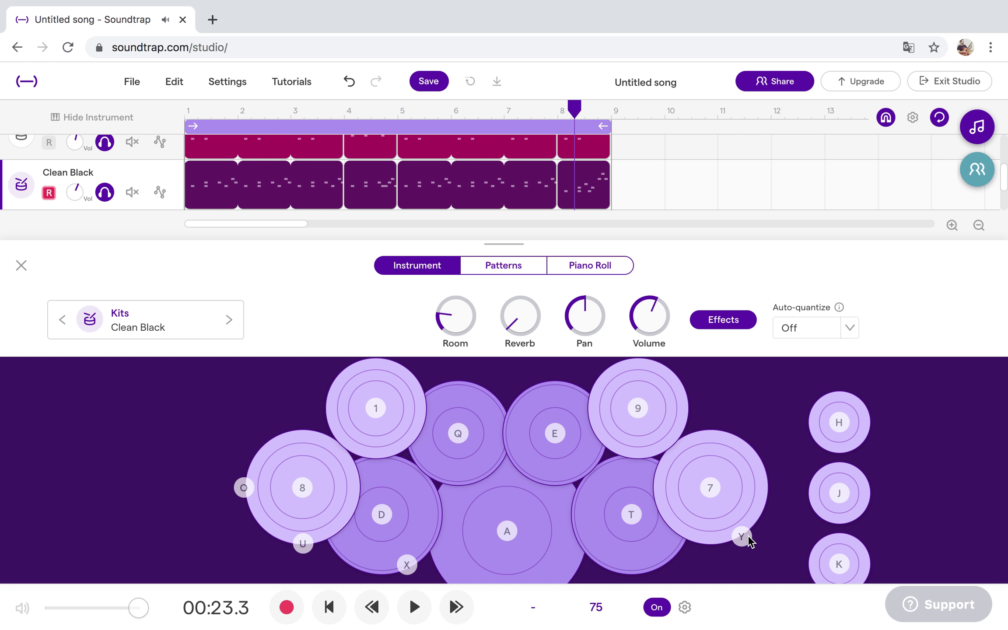
left_click(855, 492)
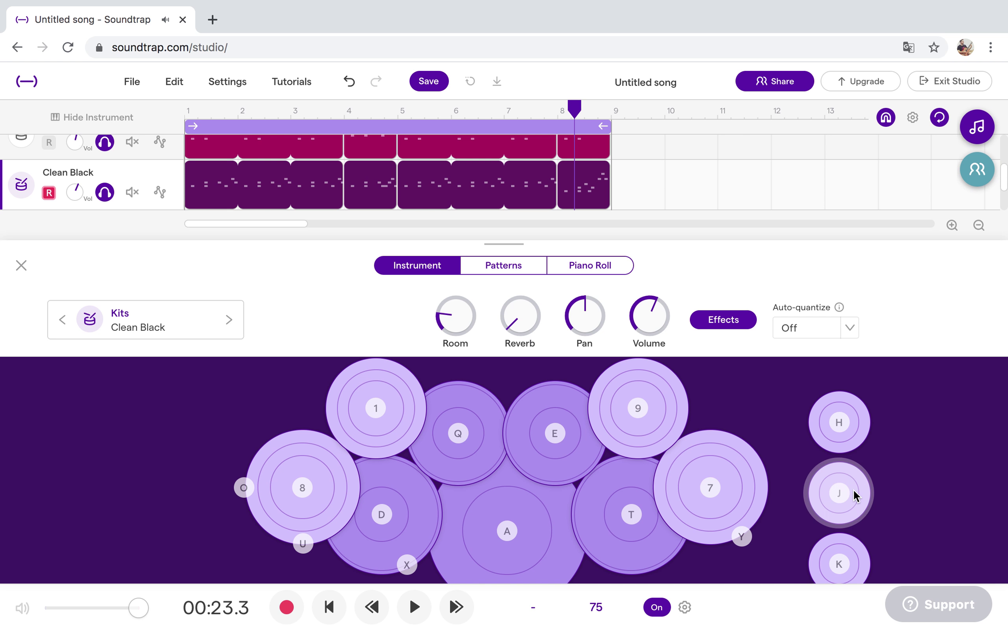
left_click(854, 421)
left_click(853, 562)
left_click(854, 562)
left_click(853, 562)
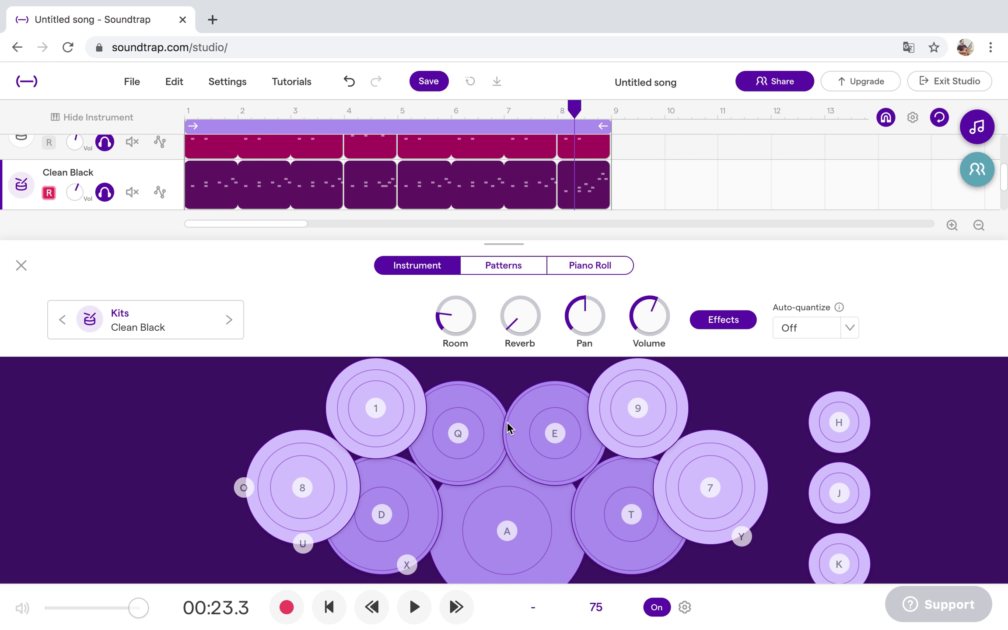
left_click(21, 266)
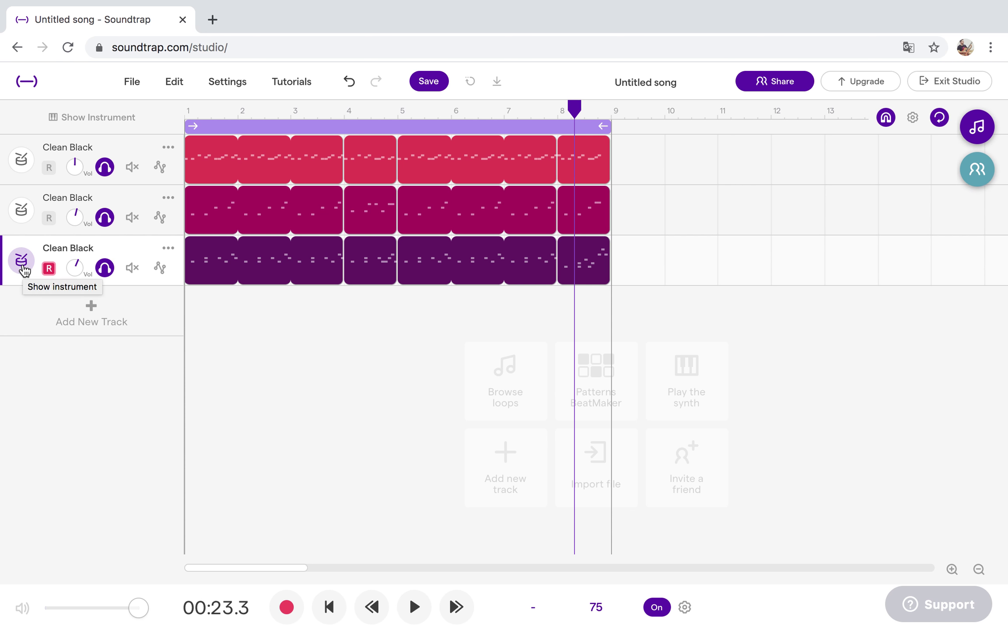
Replay the song from the start and filter the loop library to Bass, removing the Originals filter.
left_click(329, 608)
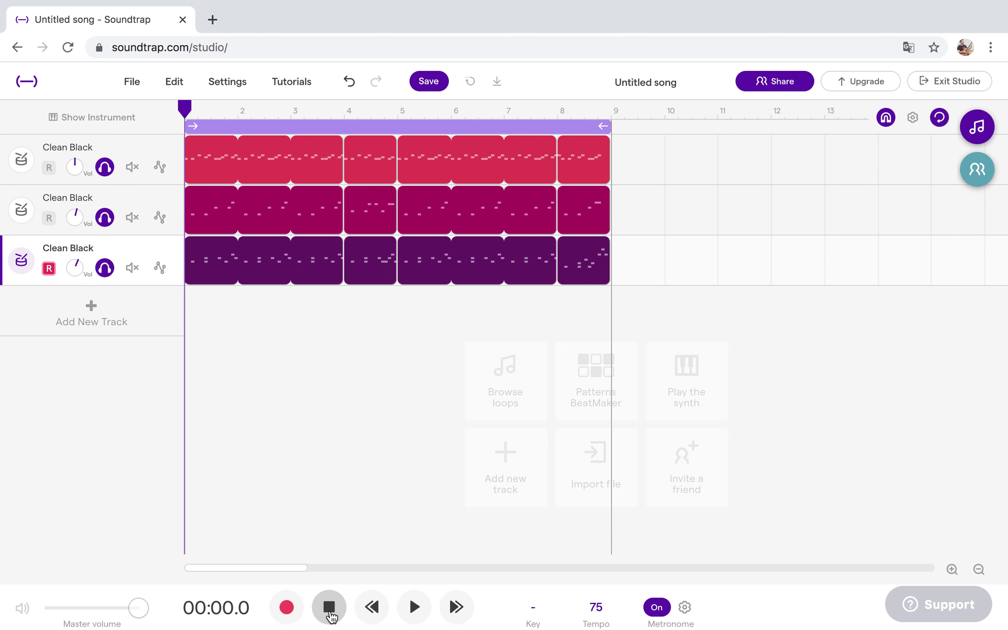
left_click(415, 609)
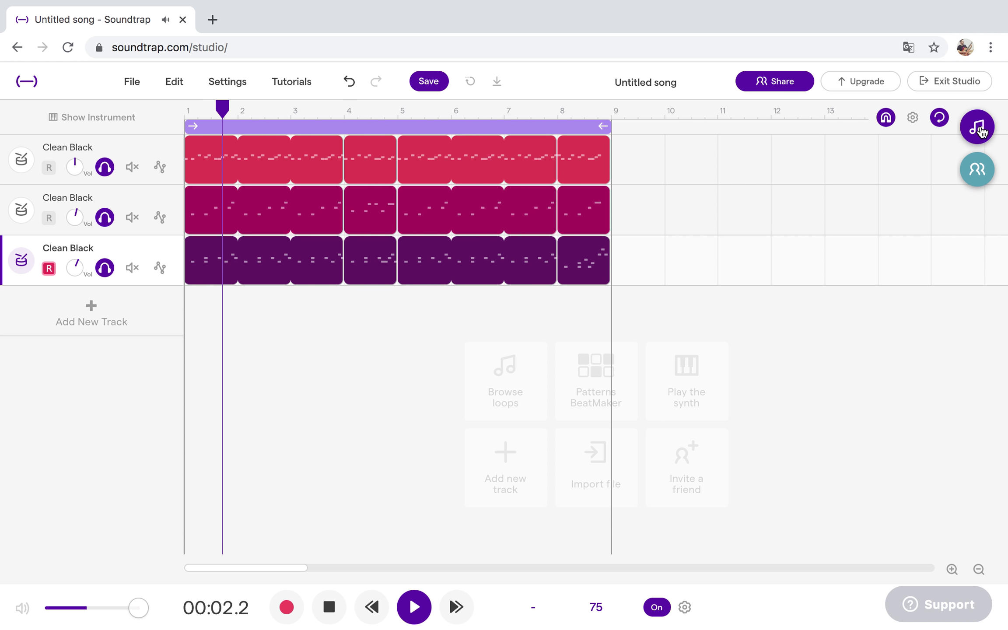
left_click(980, 128)
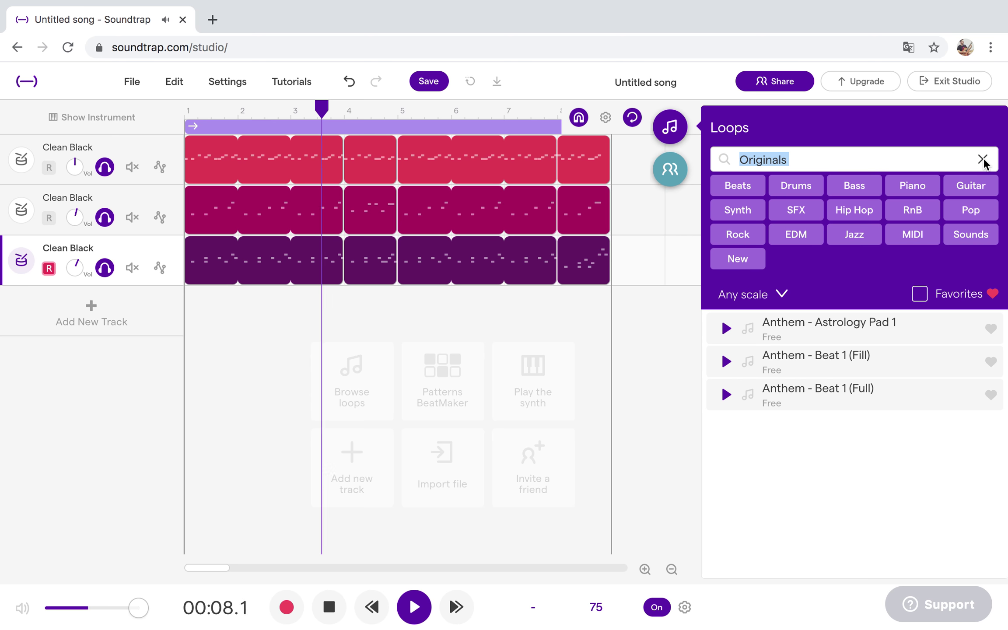
left_click(983, 159)
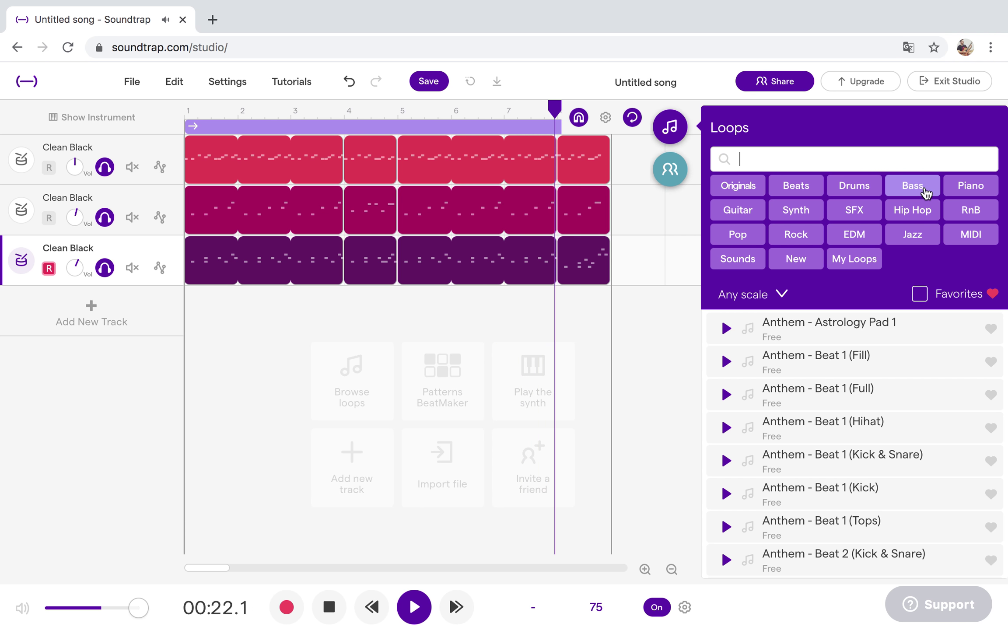
left_click(926, 191)
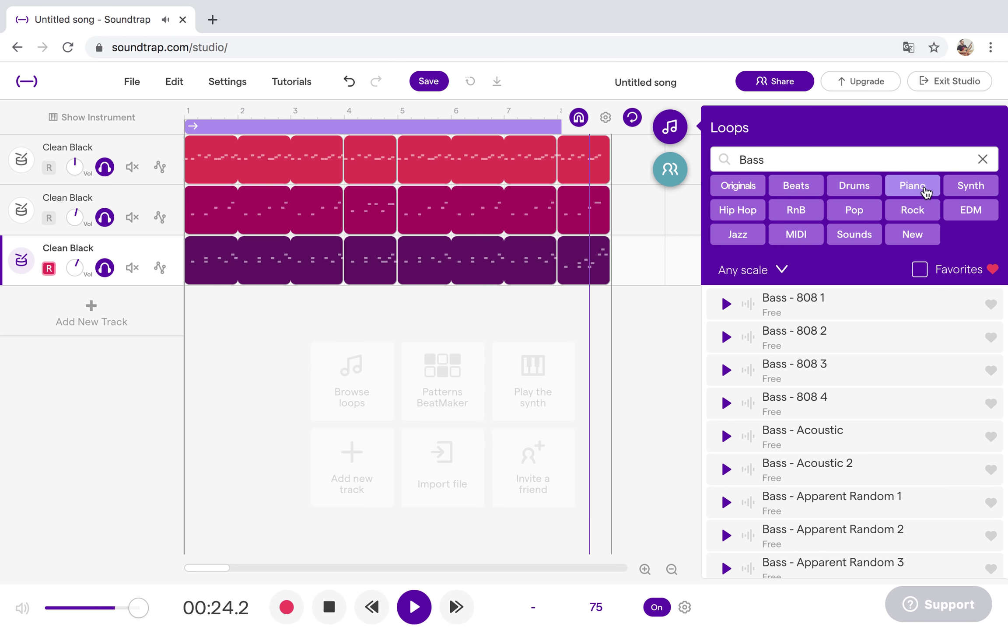
Preview the bass loops 808 2, Apparent Random 1, Cherry 15 and Cherry 14.
left_click(725, 338)
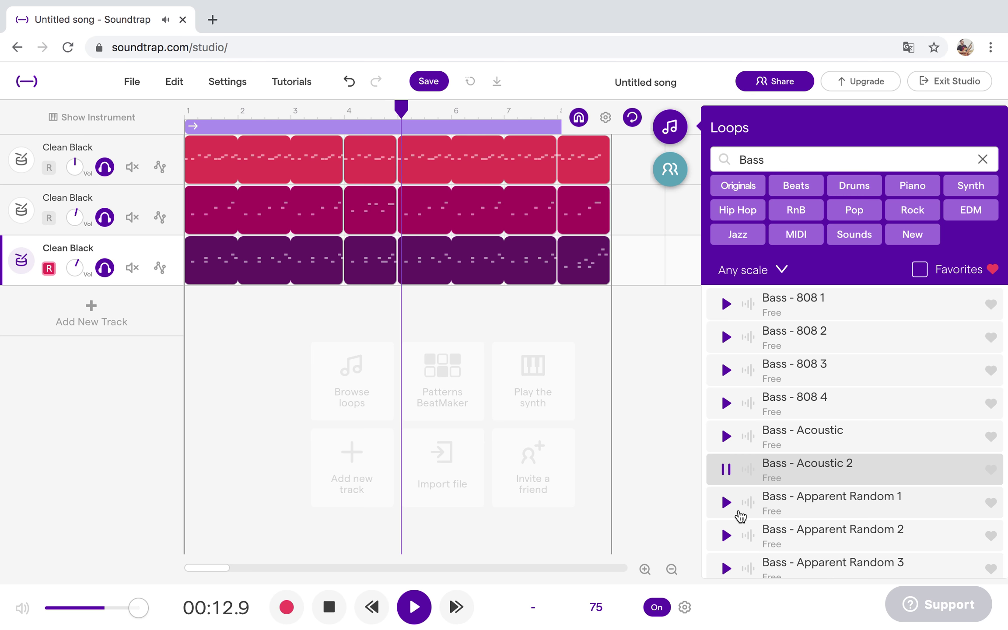
left_click(726, 502)
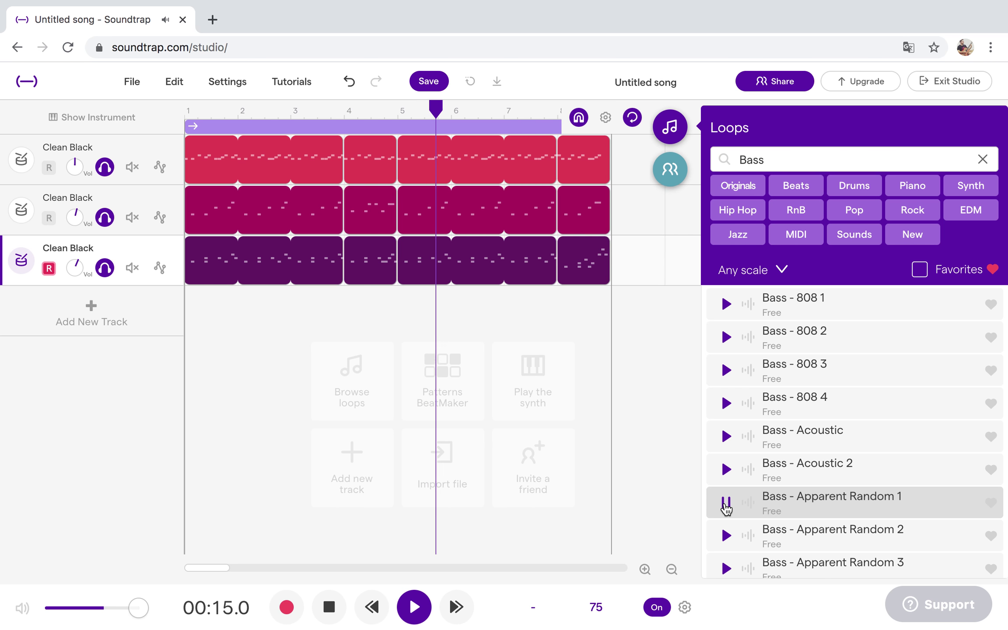
key("Down")
key("Down")
key("Down")
key("Down")
key("Down")
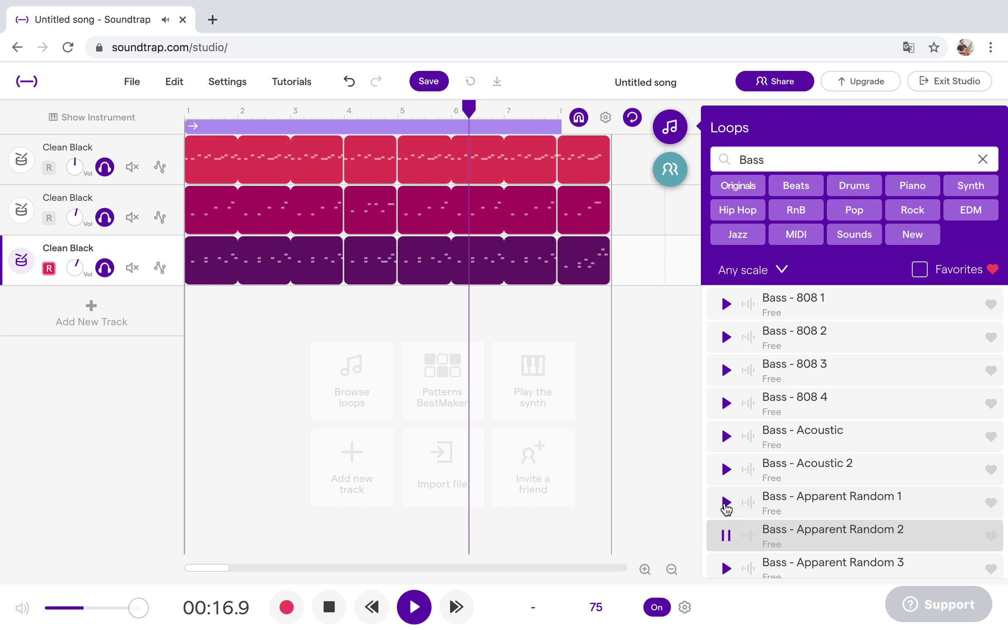
key("Down")
key("Down")
key("Down")
key("Down")
key("Down")
key("Down")
key("Down")
key("Down")
key("Down")
key("Down")
key("Down")
key("Down")
key("Down")
key("Down")
key("Down")
key("Down")
key("Down")
key("Down")
key("Down")
key("Down")
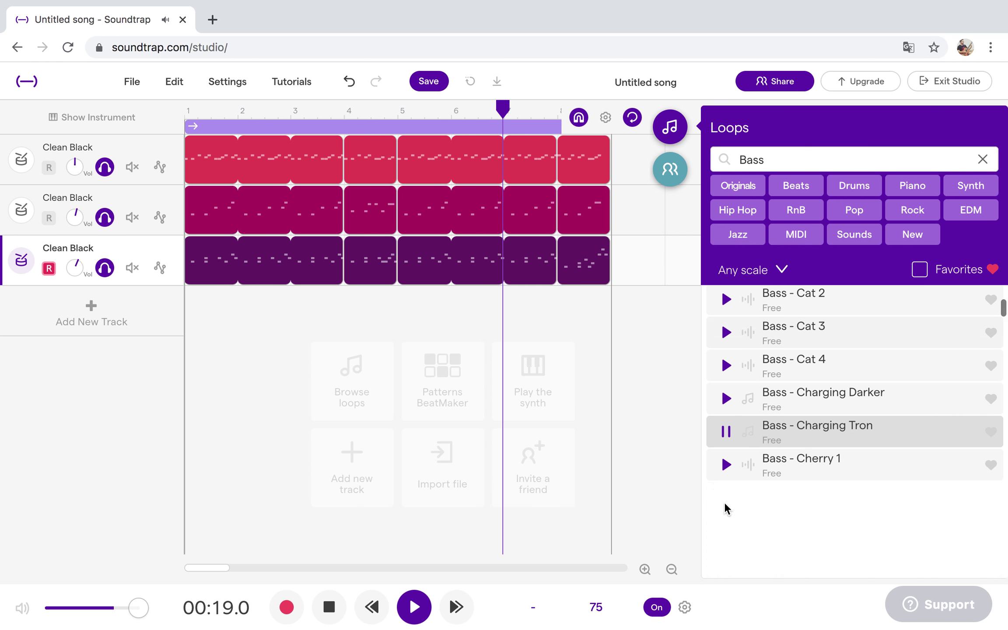
left_click(726, 464)
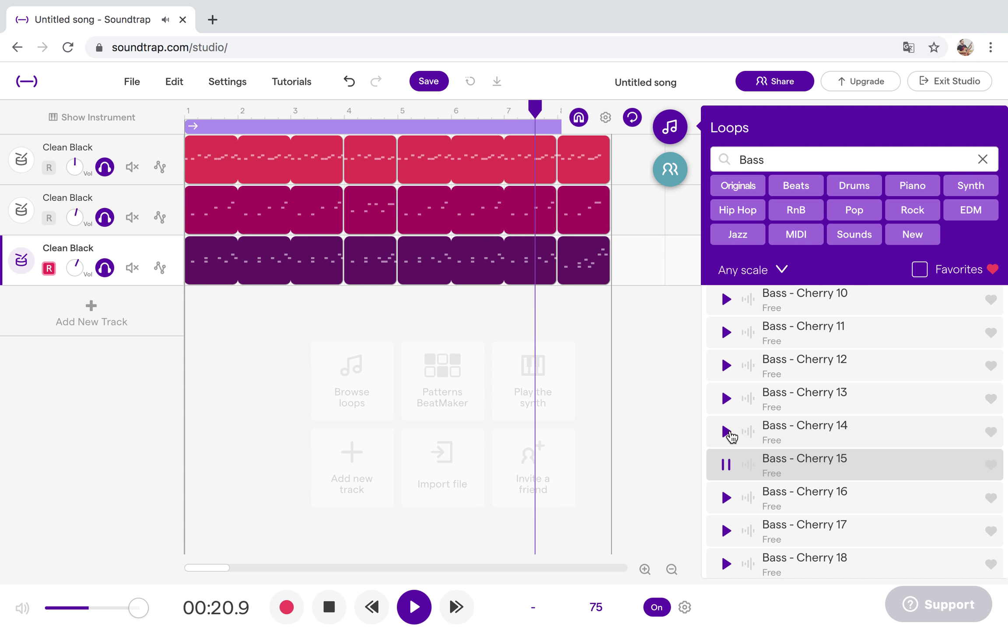
left_click(728, 432)
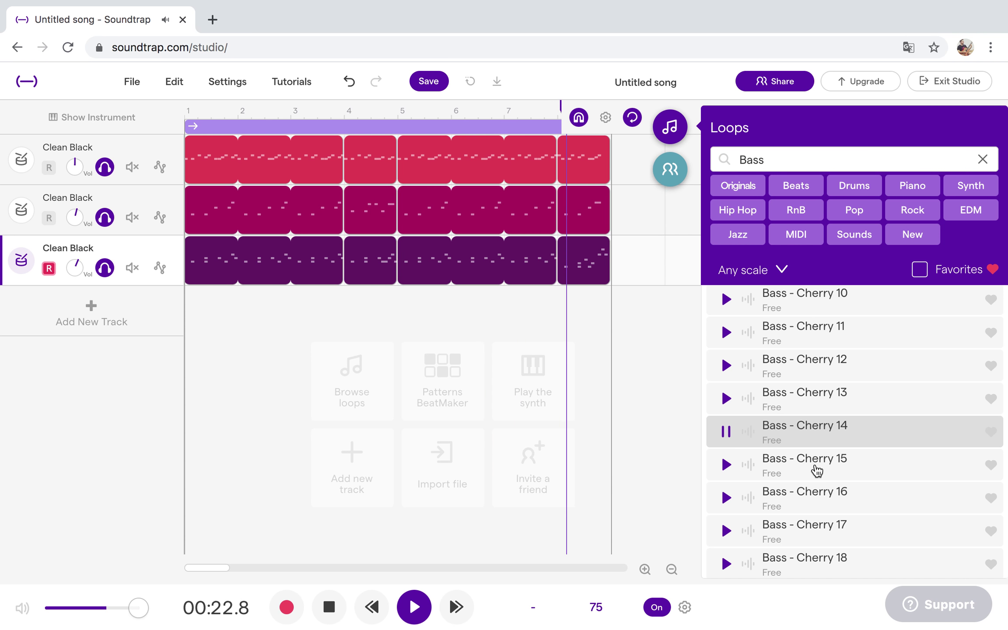
scroll(817, 471, "down", 20)
scroll(817, 471, "down", 20)
scroll(815, 467, "down", 15)
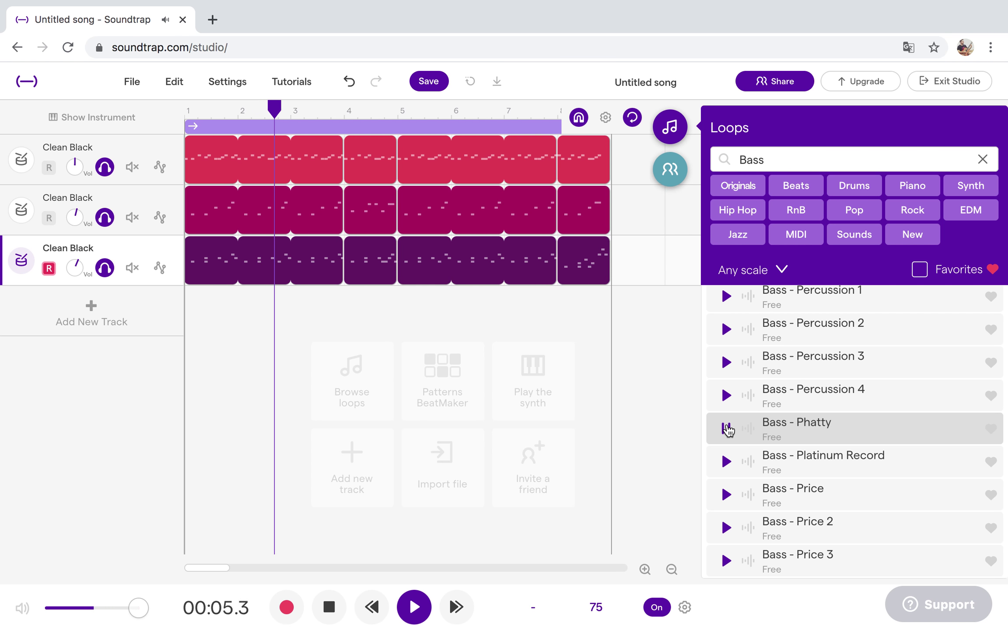
Preview Price 2, Gorilla Toes Lit, 808 3, Acoustic, 808 4 and Black Rust 5, ending on Bass - Acoustic 2.
left_click(726, 528)
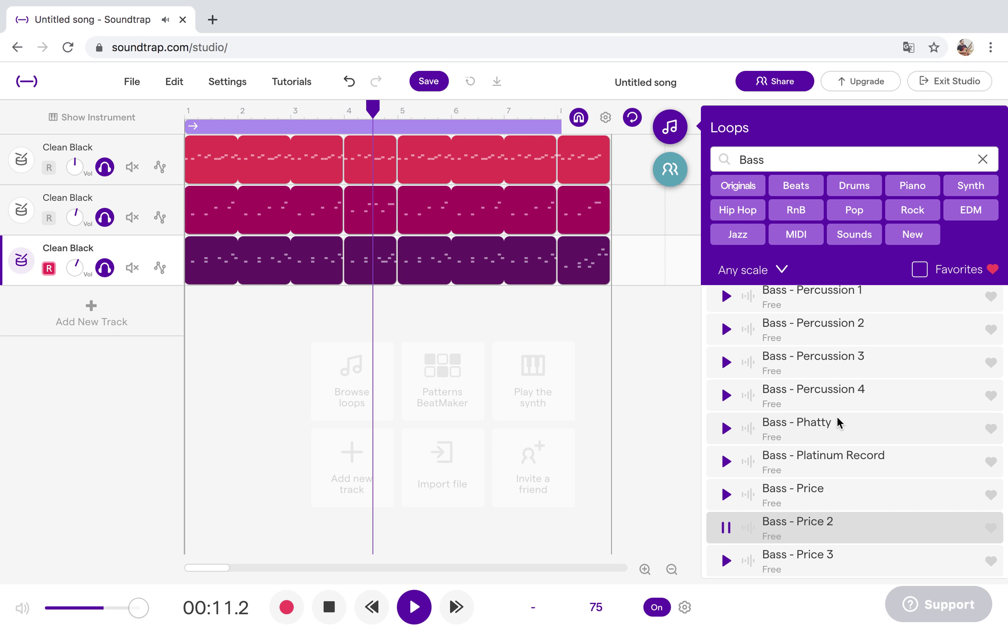
scroll(839, 423, "up", 20)
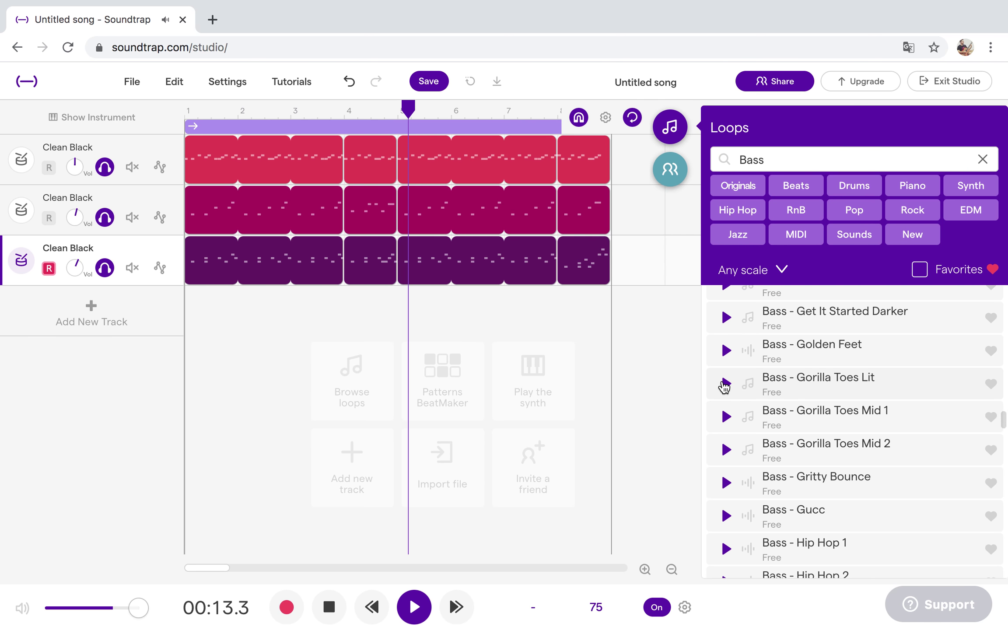
left_click(725, 384)
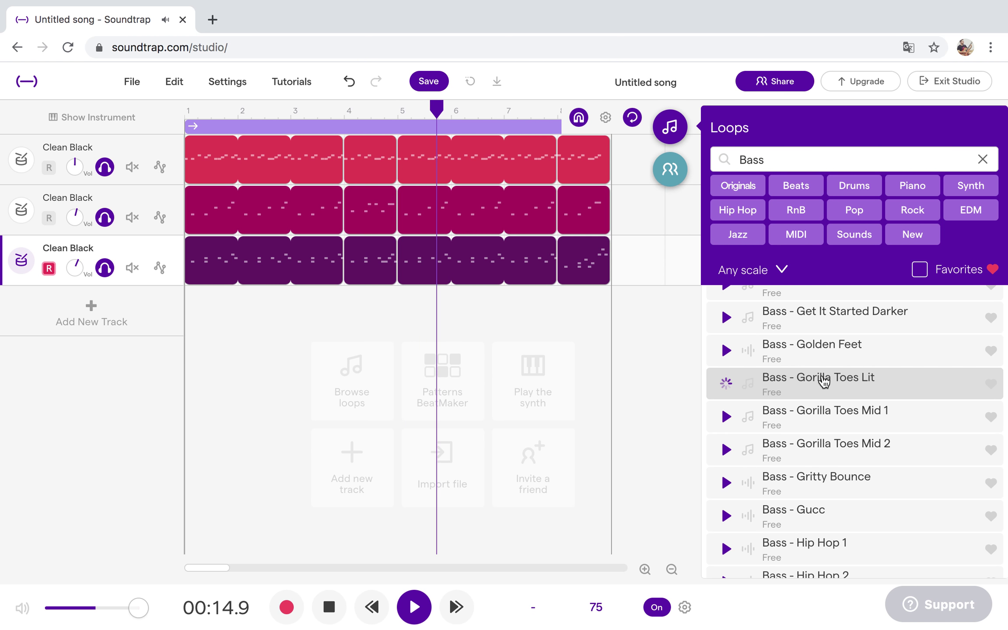
scroll(824, 380, "up", 20)
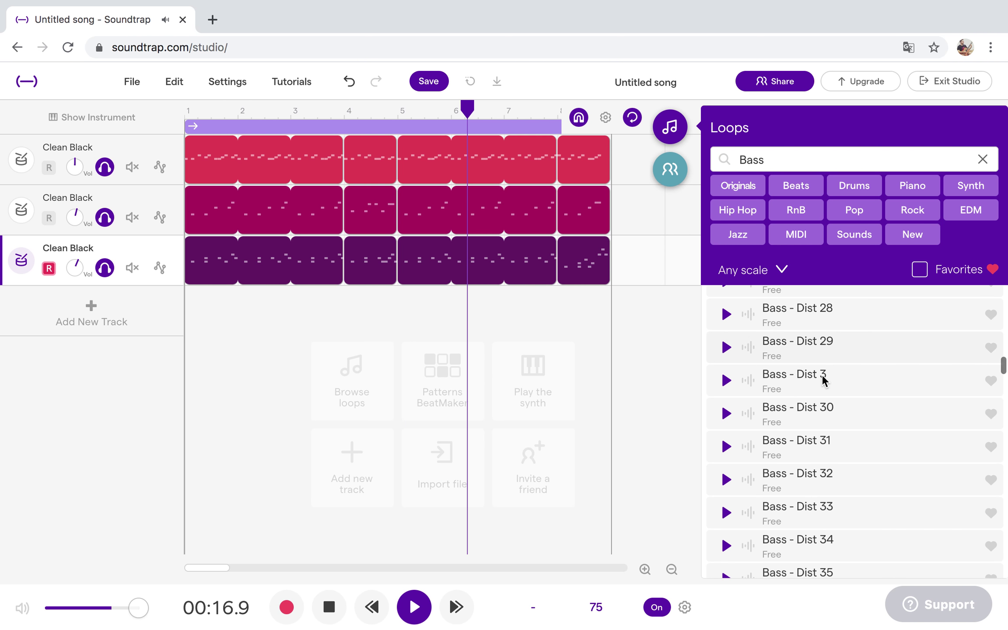
scroll(823, 380, "up", 20)
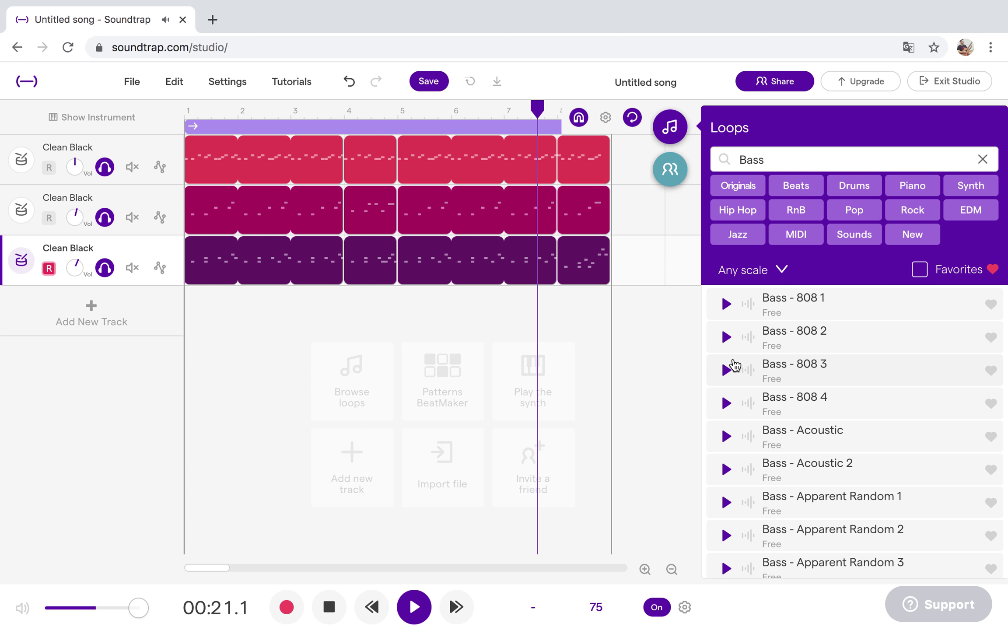
left_click(727, 370)
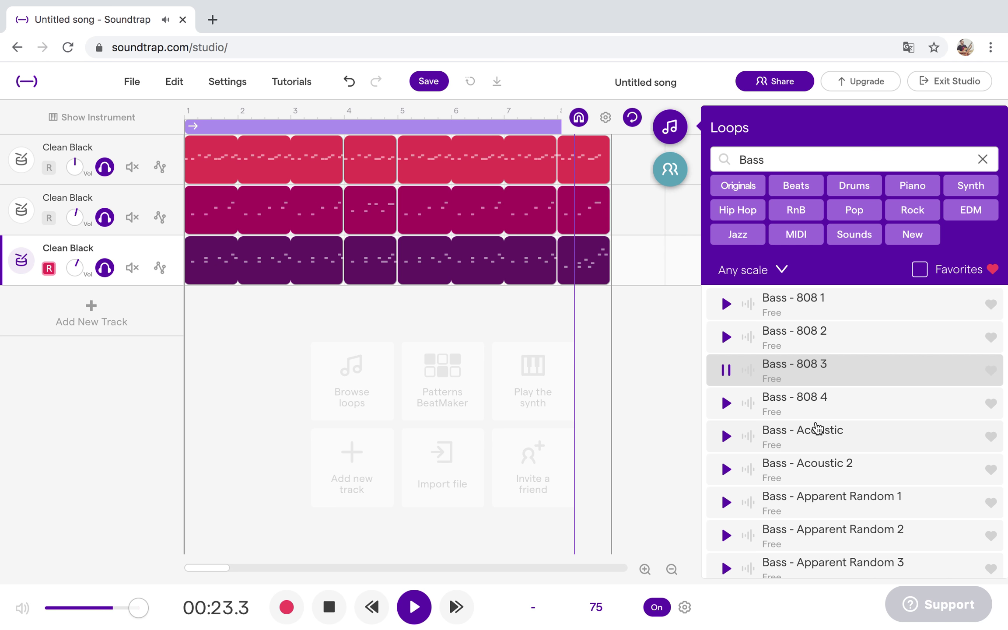
left_click(725, 436)
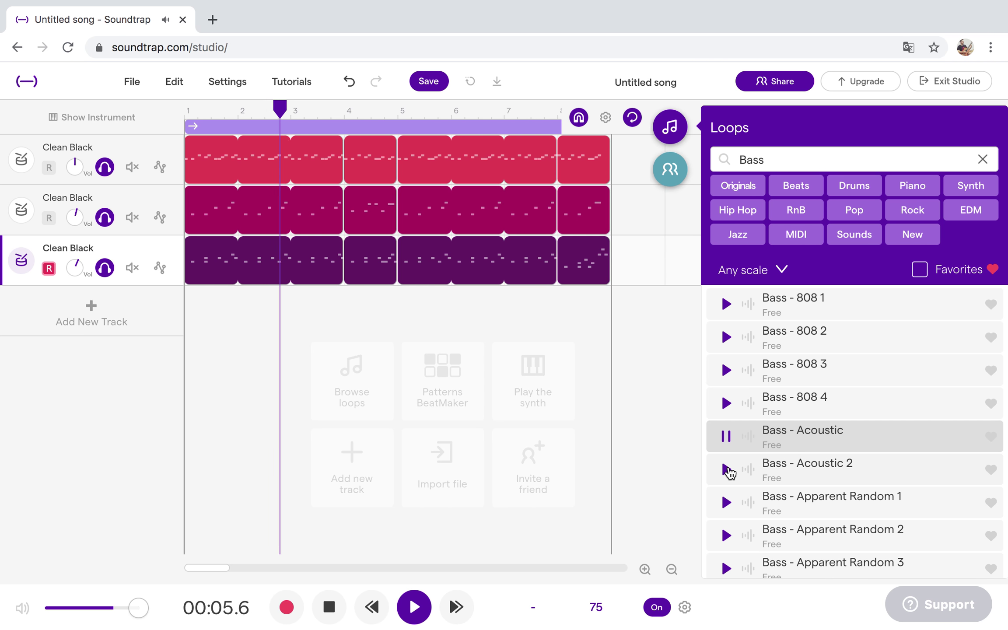
left_click(728, 470)
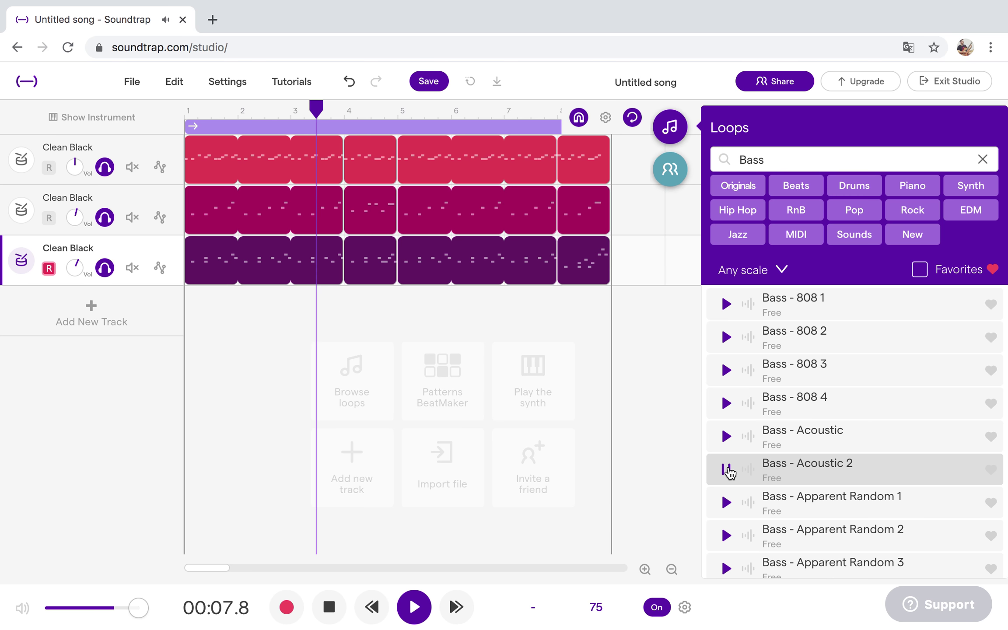
left_click(729, 504)
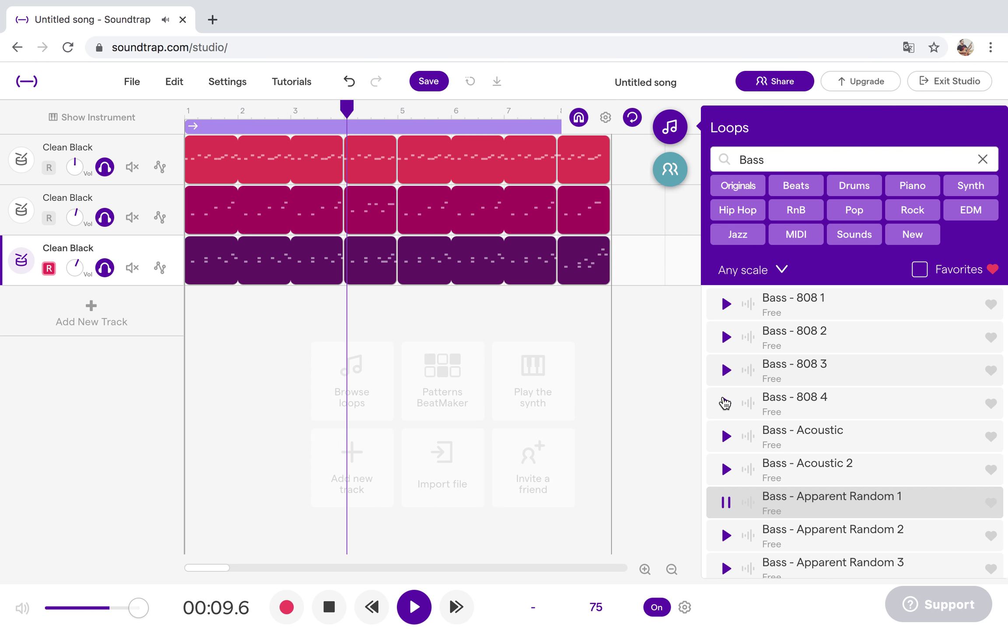
left_click(727, 403)
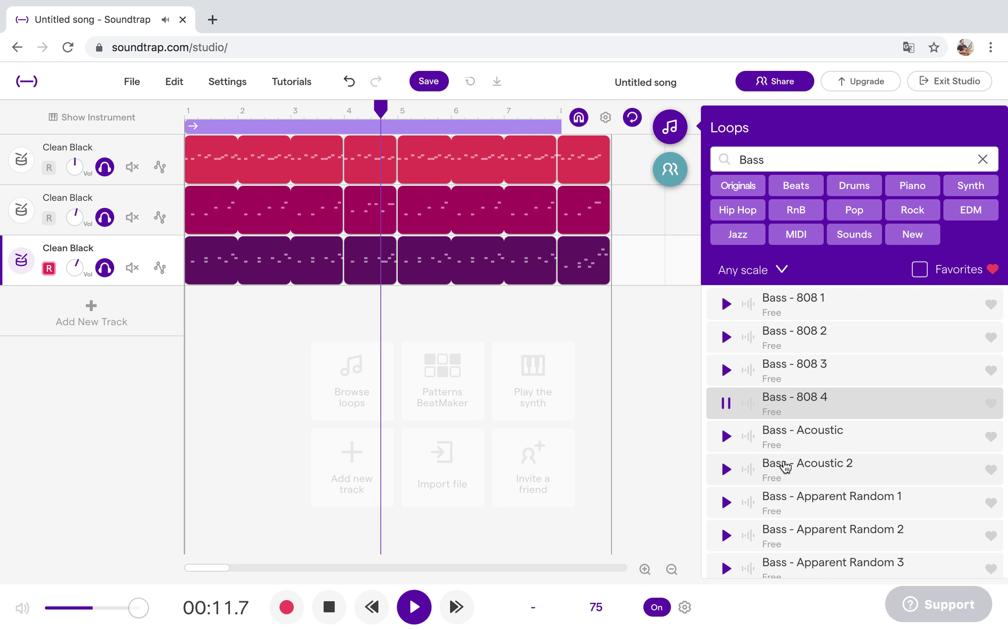
scroll(786, 465, "down", 10)
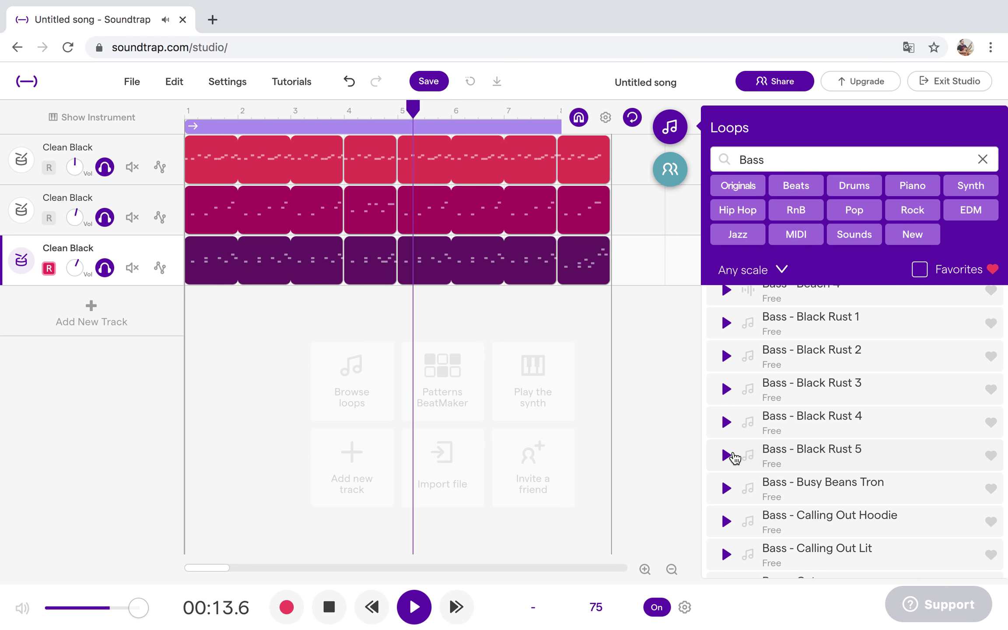
left_click(732, 456)
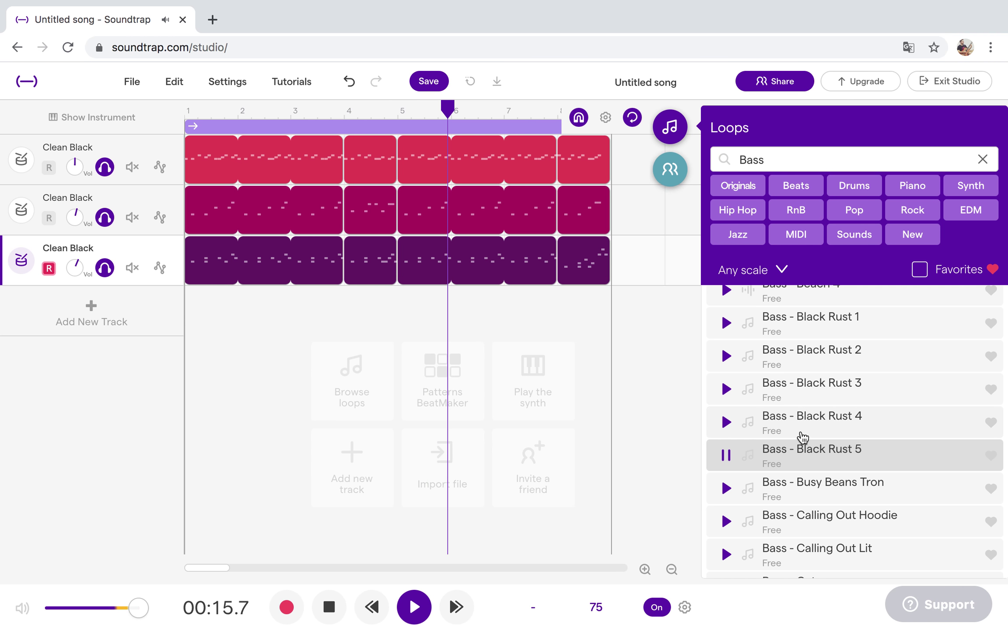
scroll(805, 438, "up", 10)
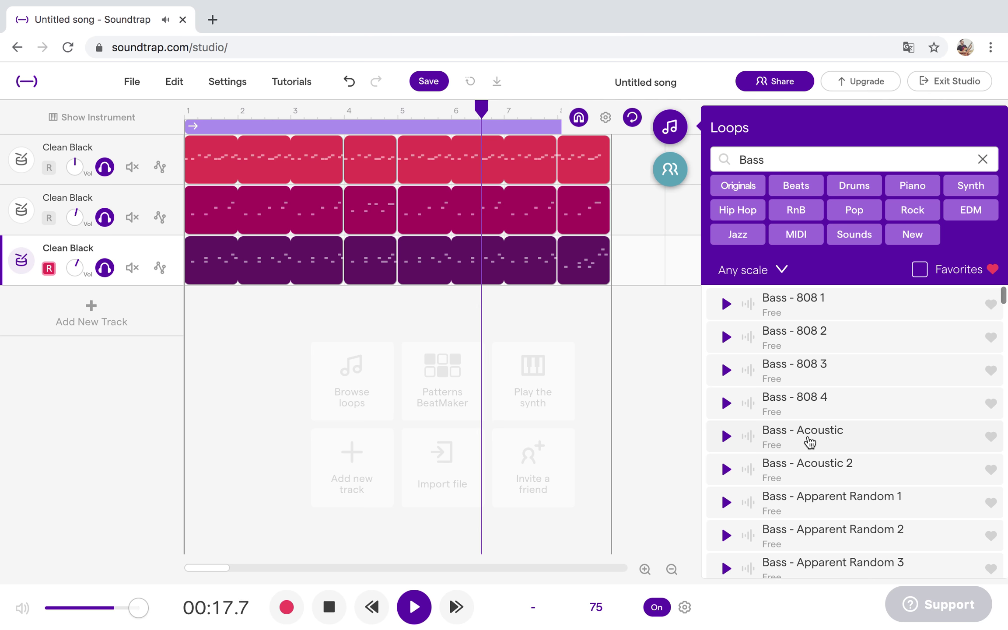
left_click(726, 470)
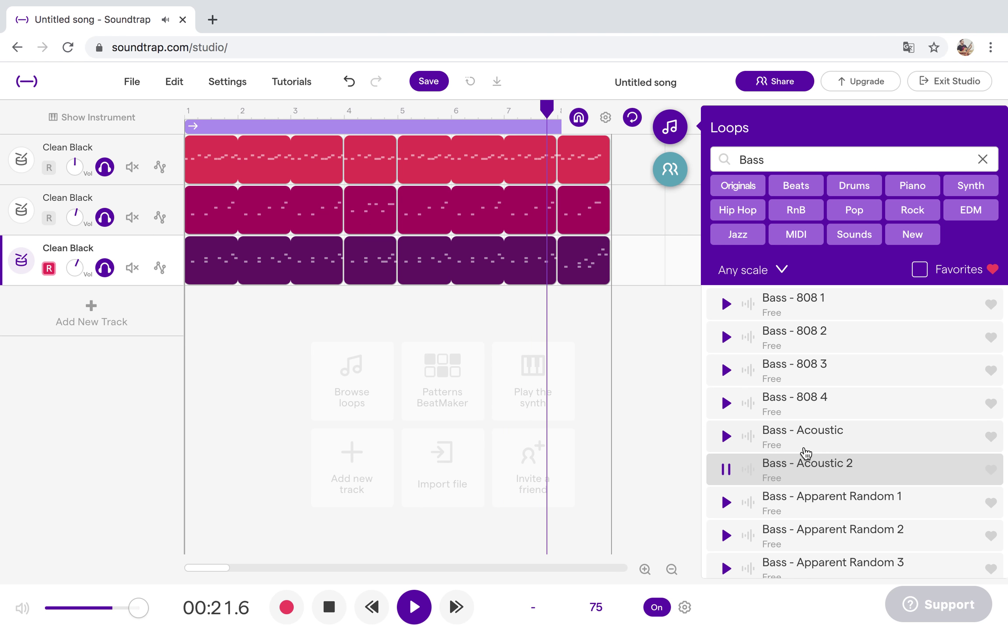
Add Bass - Acoustic 2 as a track, mute drum tracks 2 and 3, and solo the bass.
double_click(810, 477)
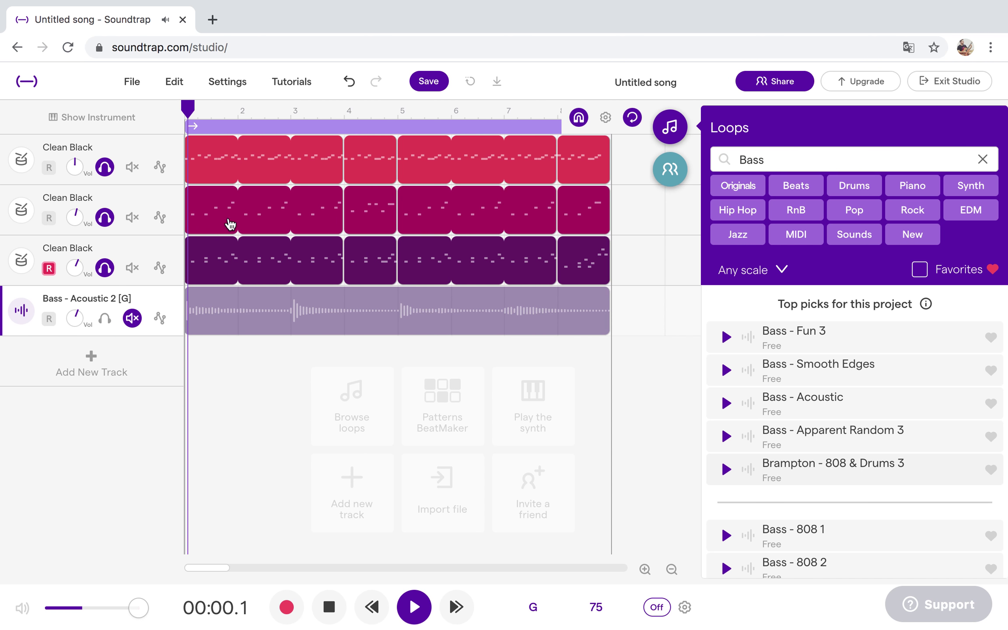
left_click(411, 608)
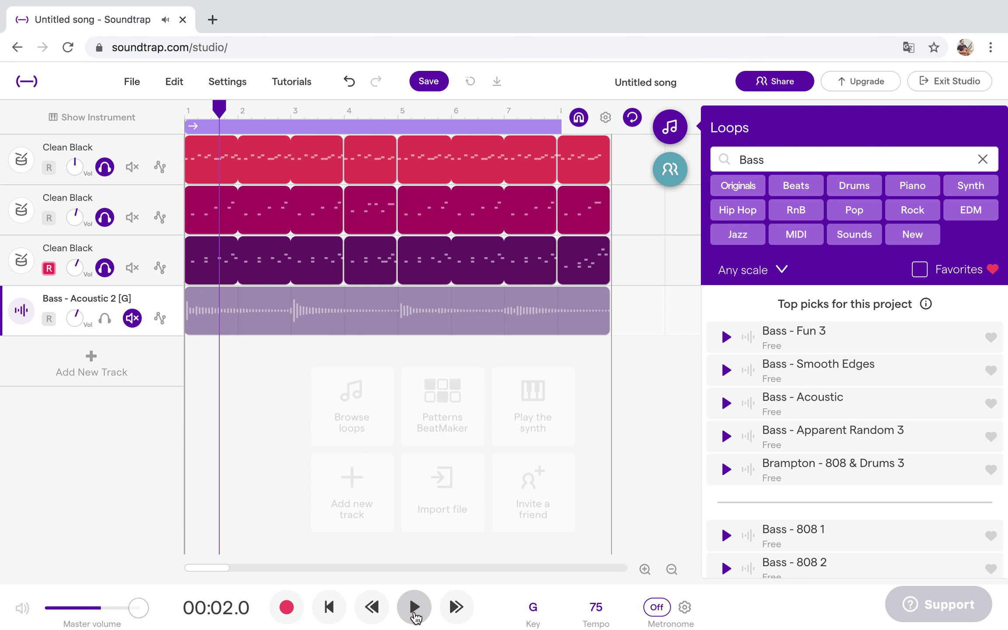
left_click(132, 217)
left_click(133, 268)
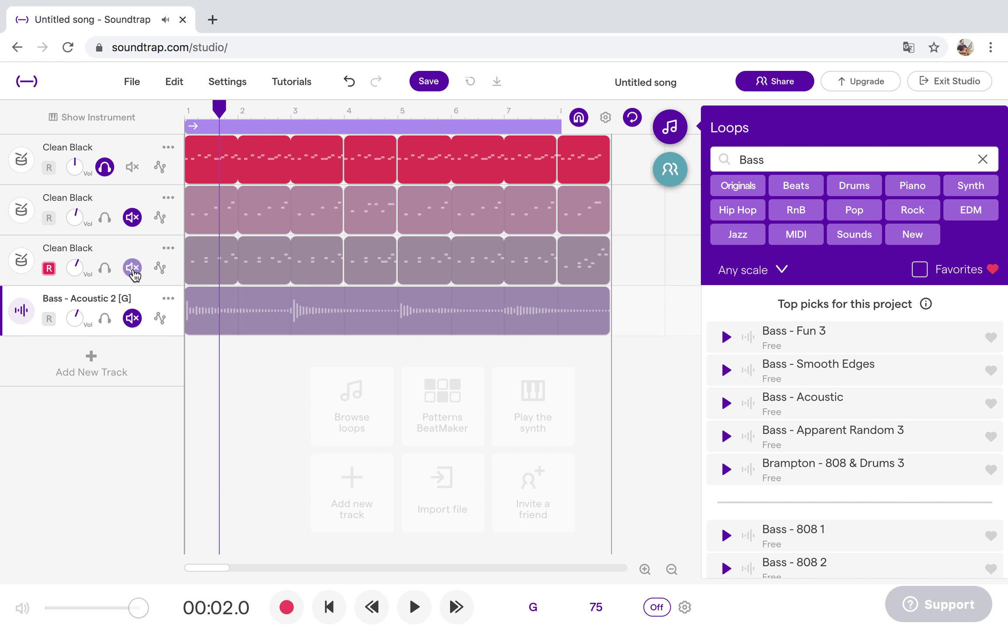
left_click(105, 319)
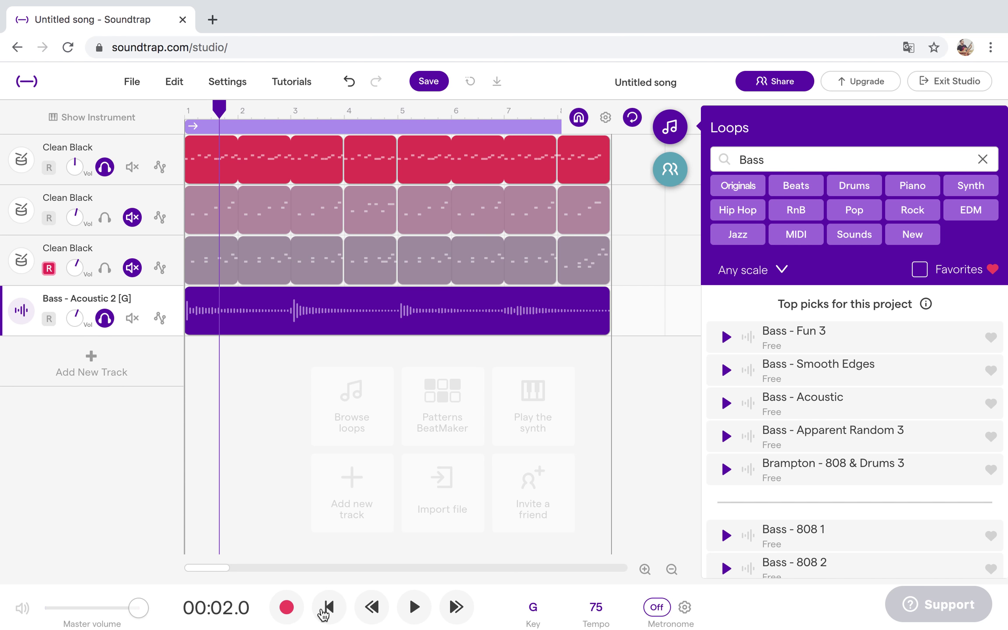
left_click(329, 607)
left_click(414, 607)
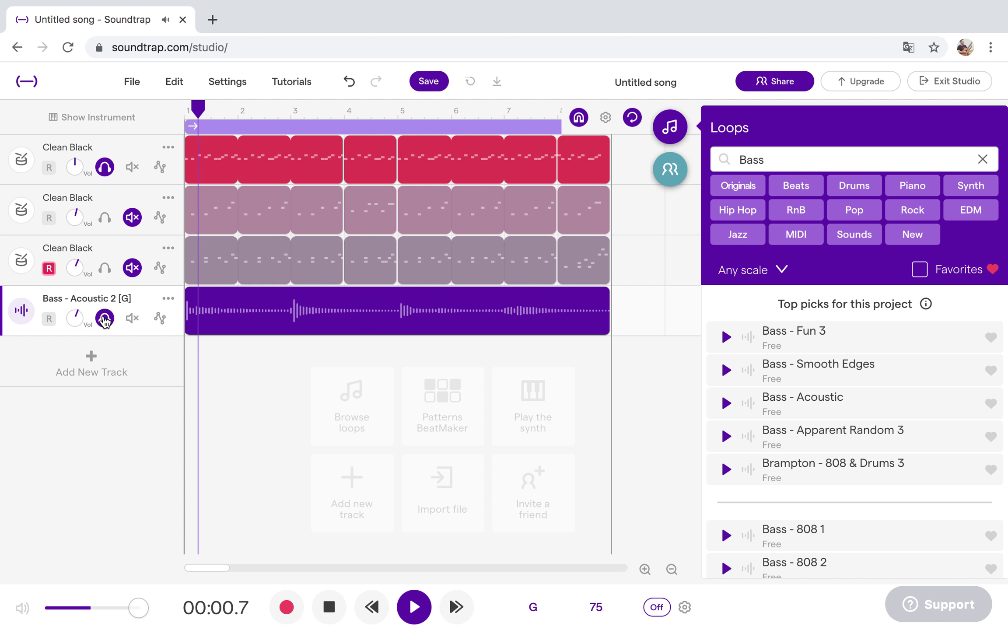
Raise the bass track's volume and look at the bass clip's options without changing anything.
left_click_drag(79, 315, 85, 291)
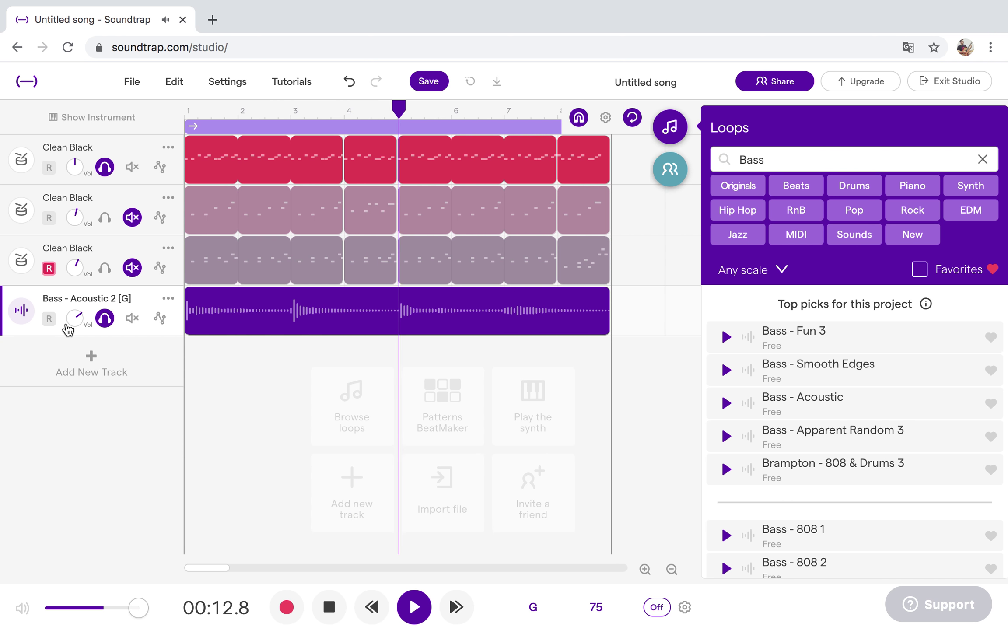
left_click_drag(68, 329, 75, 322)
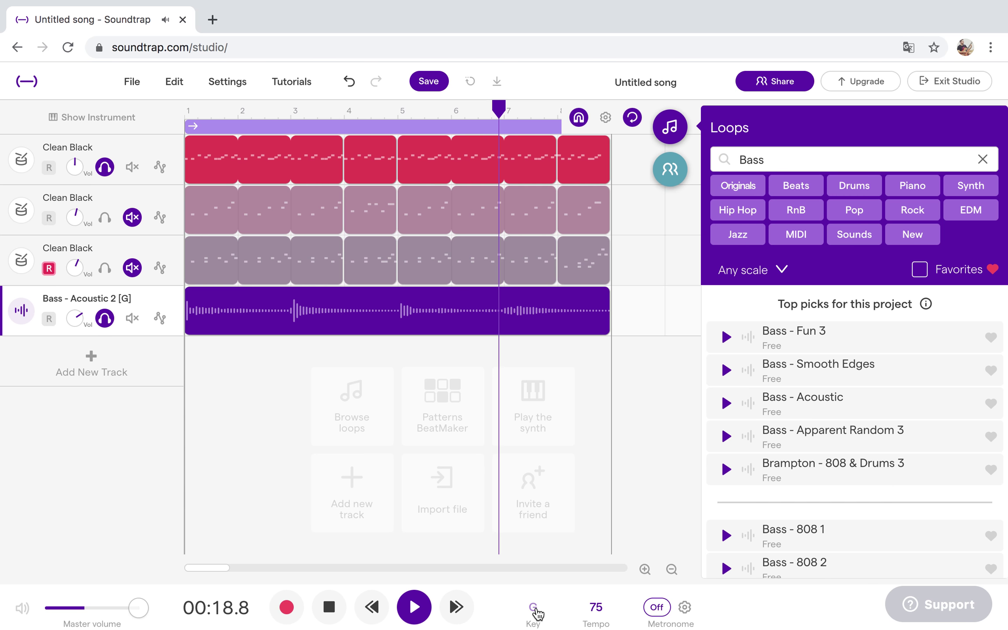
right_click(219, 324)
mouse_move(307, 533)
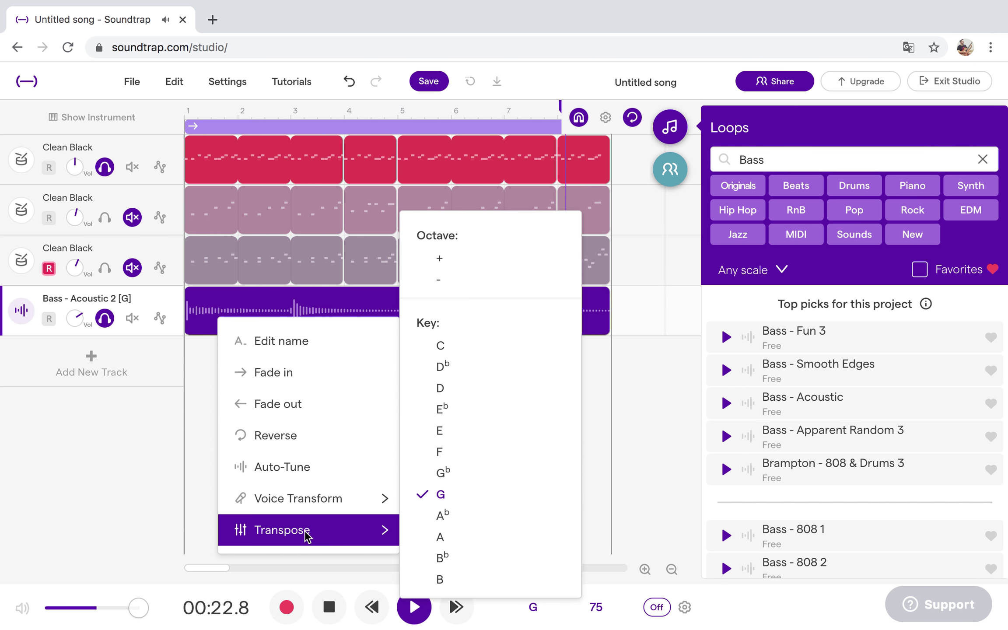
left_click(192, 384)
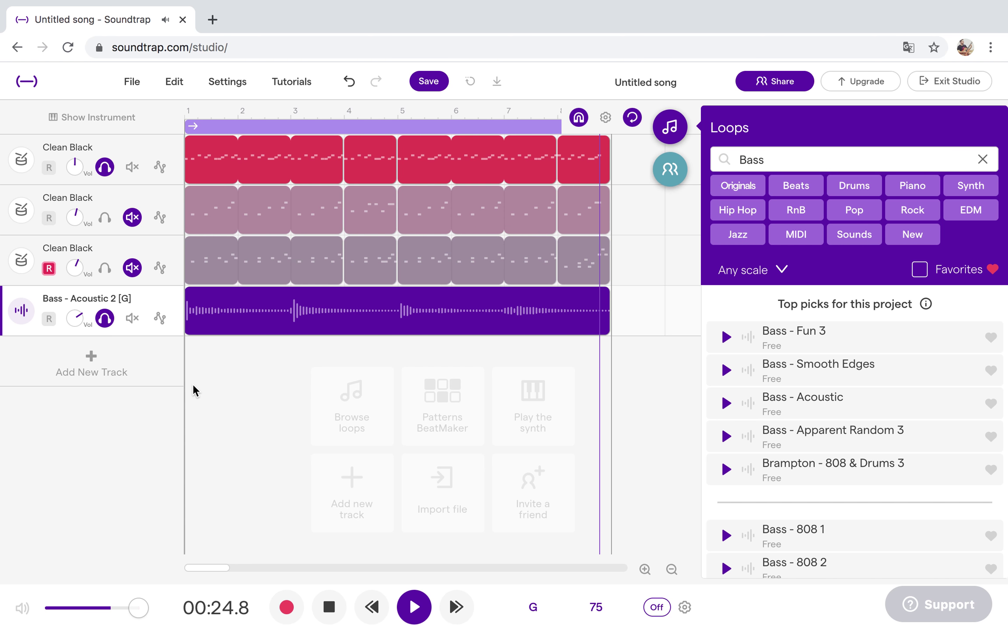
Filter loops to major-scale piano, preview Piano - ADK Upright 1, and unmute drum tracks 2 and 3.
left_click(782, 270)
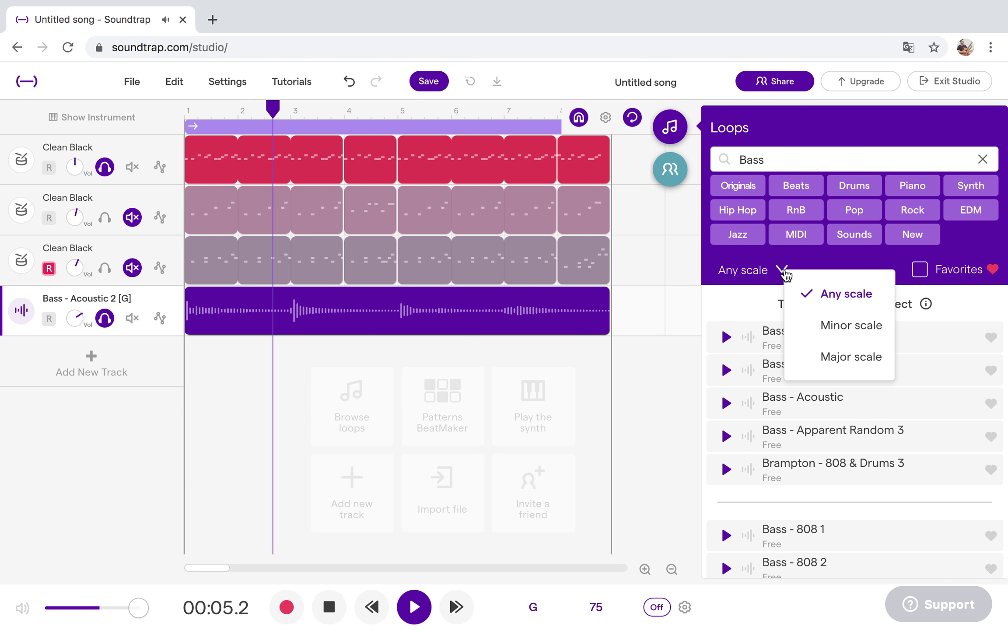
left_click(823, 363)
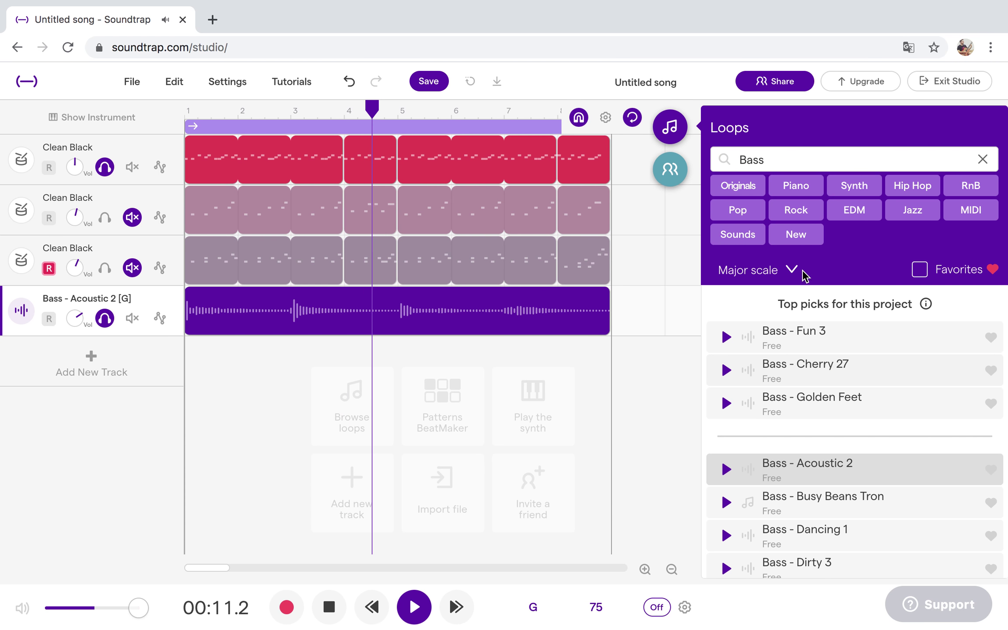
left_click(982, 160)
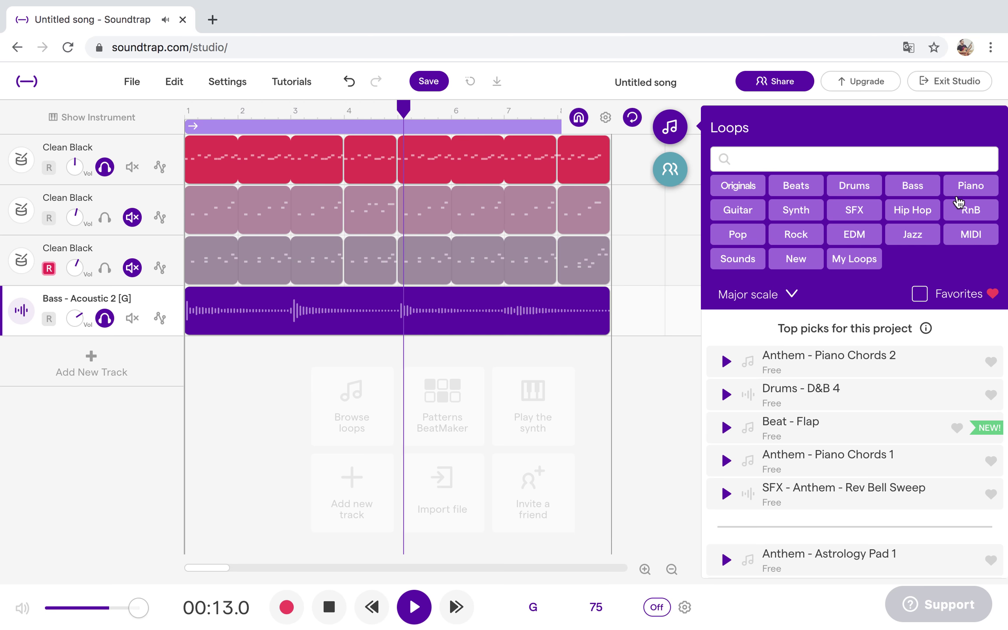
left_click(971, 193)
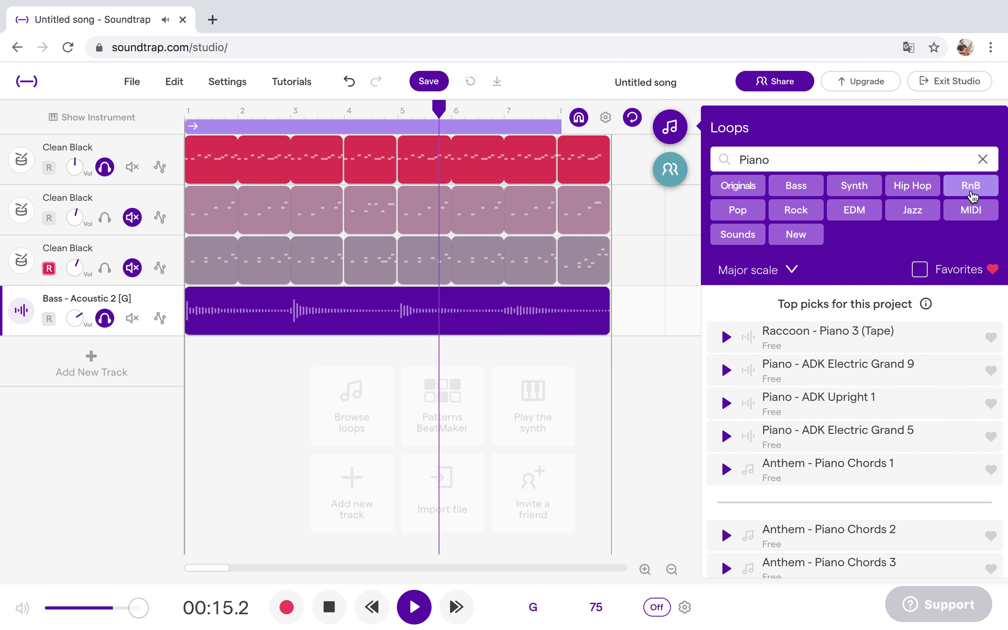
left_click(727, 403)
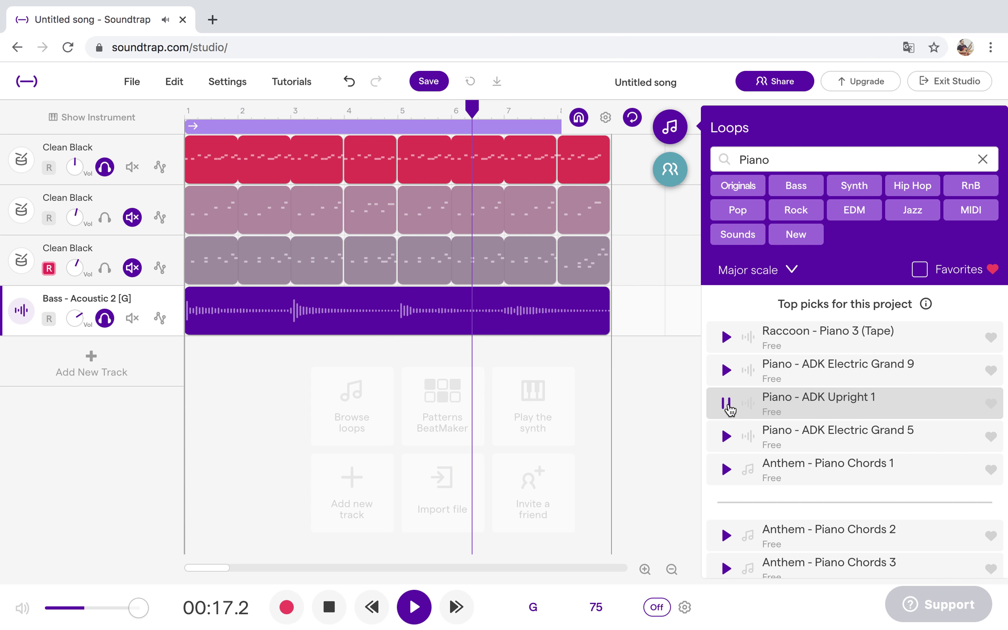
left_click(105, 268)
left_click(106, 217)
Preview Anthem, Lucid and Dark Chi piano loops, then add Monarch - Deep Piano 01 unmuted.
left_click(726, 535)
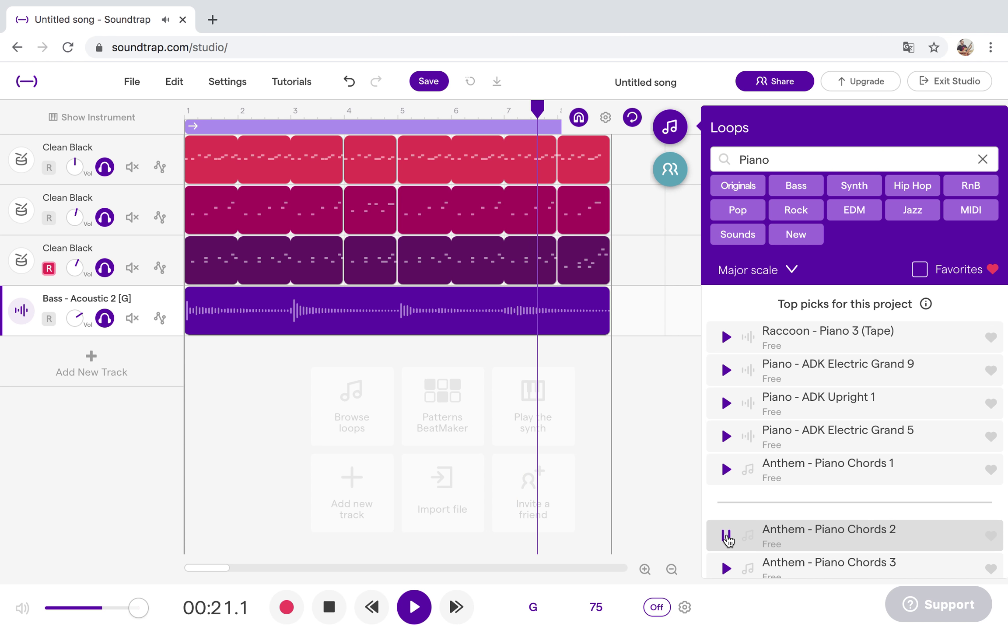
scroll(726, 538, "down", 10)
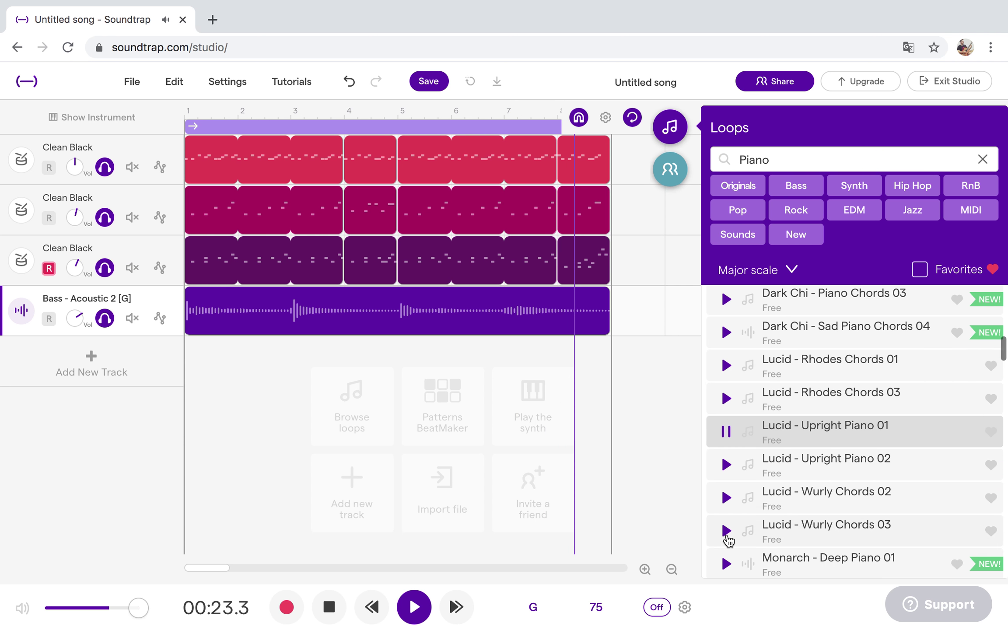
left_click(730, 366)
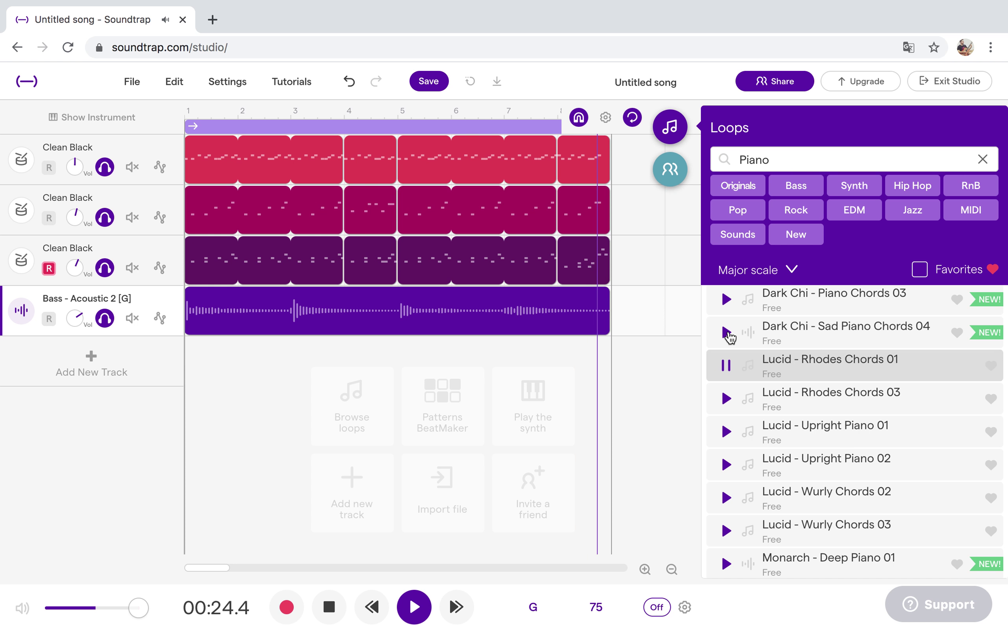
left_click(727, 334)
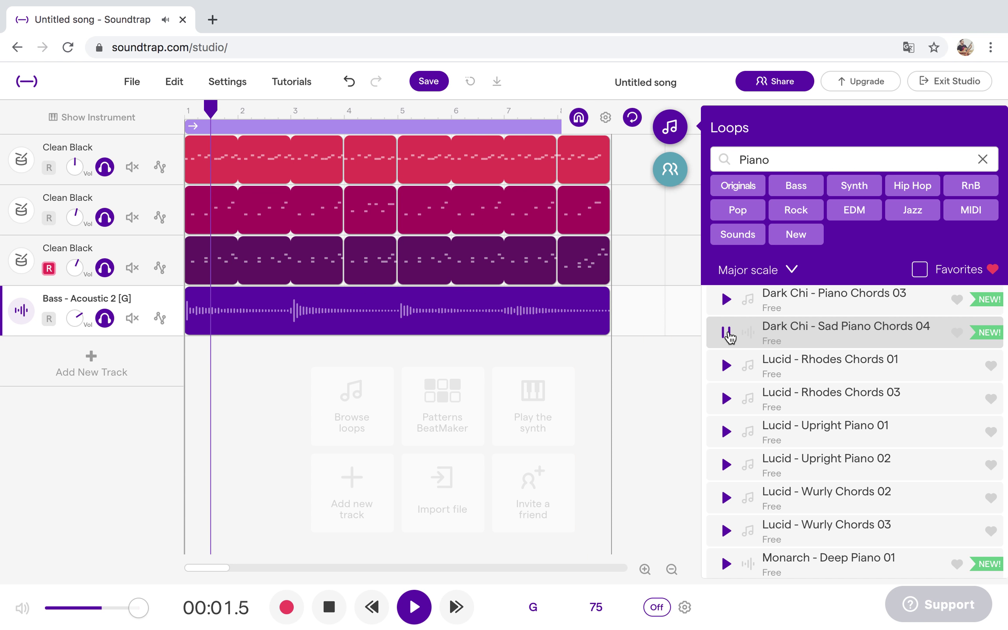
scroll(738, 519, "down", 2)
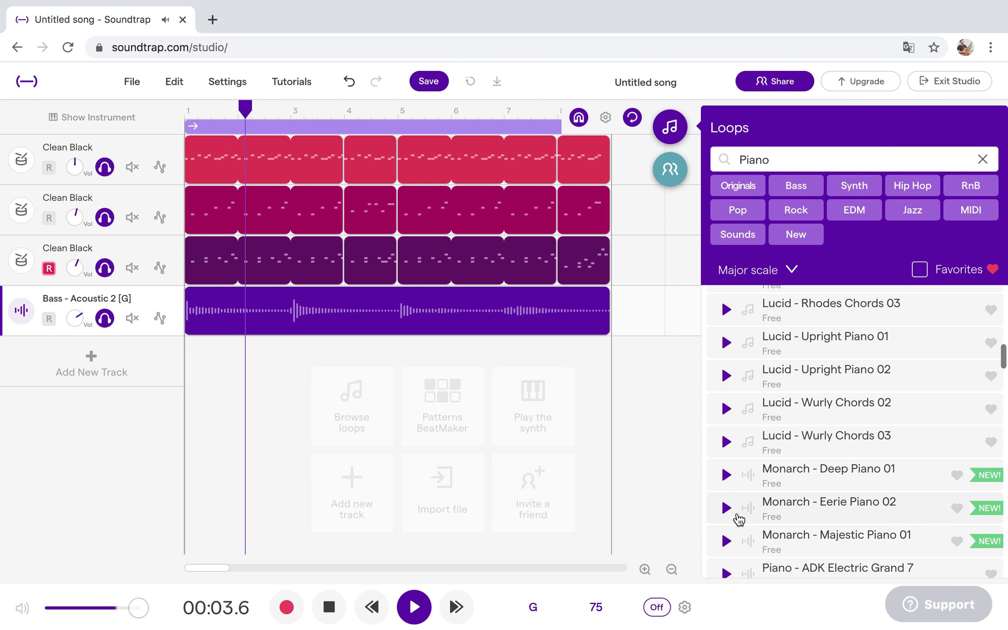
left_click(726, 474)
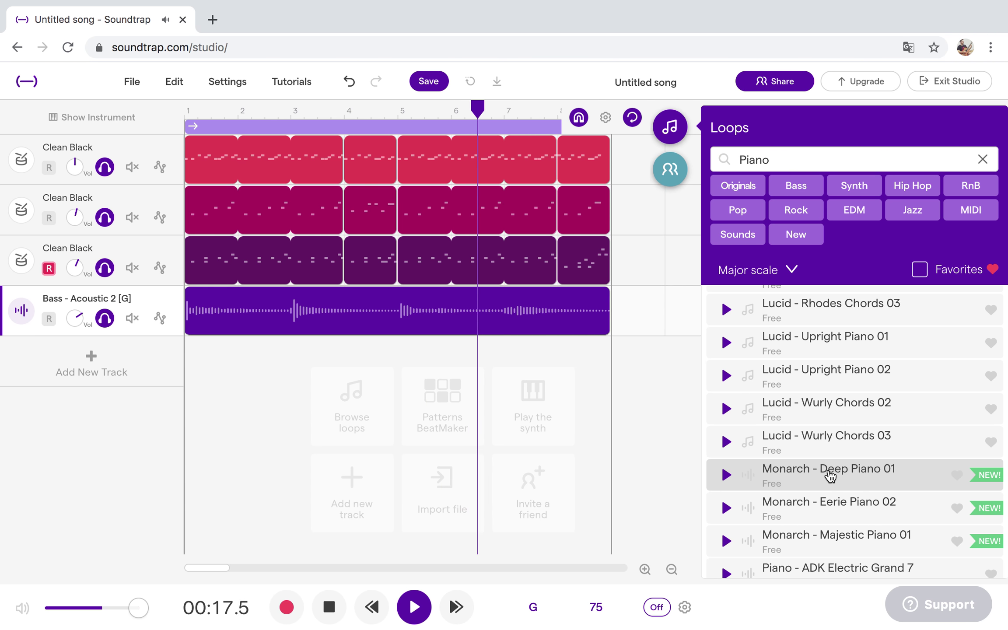
left_click_drag(235, 399, 187, 375)
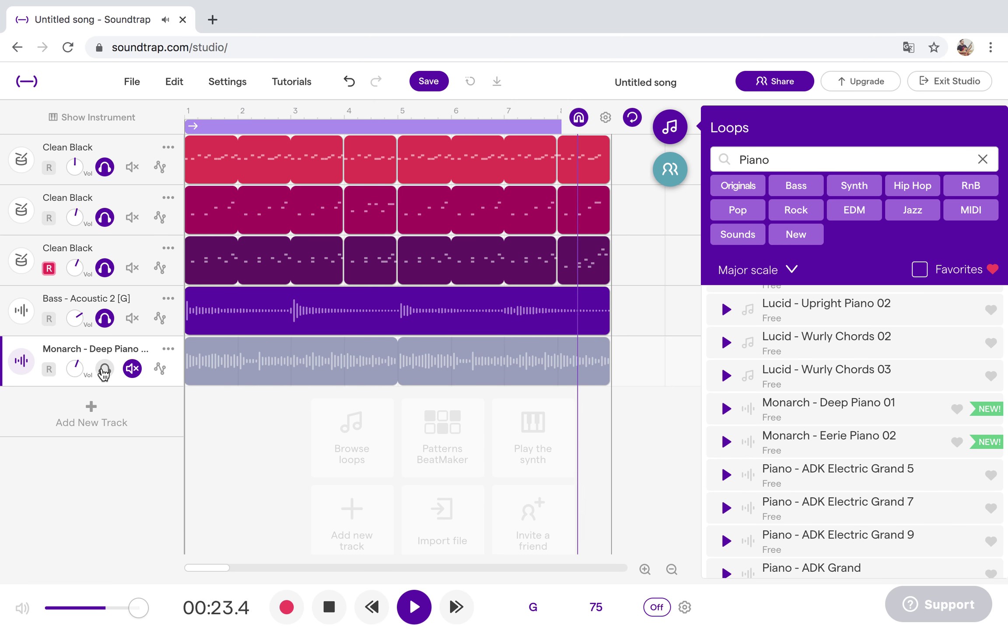
left_click(132, 369)
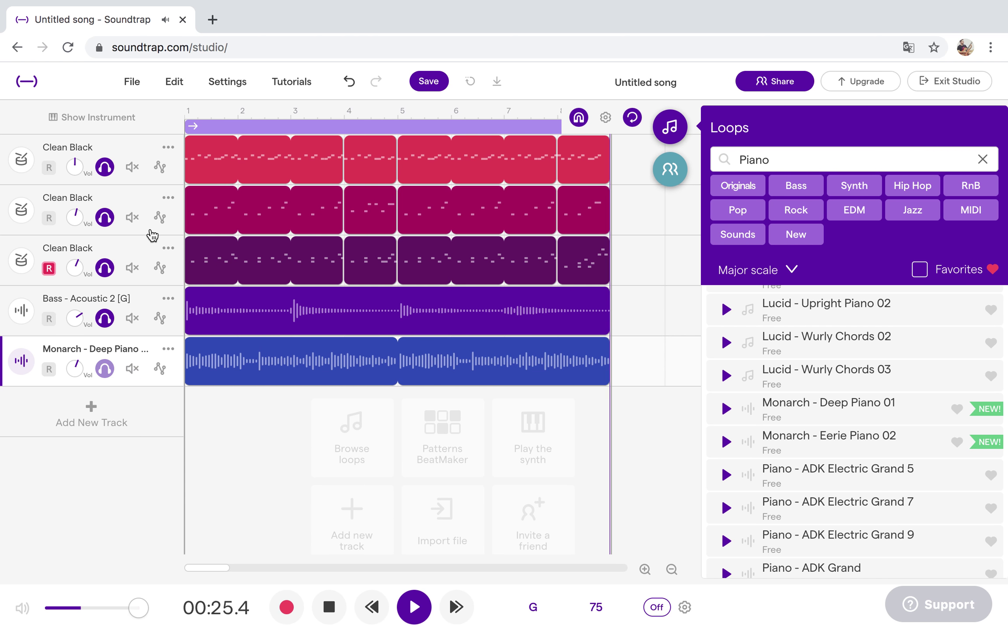
left_click(132, 218)
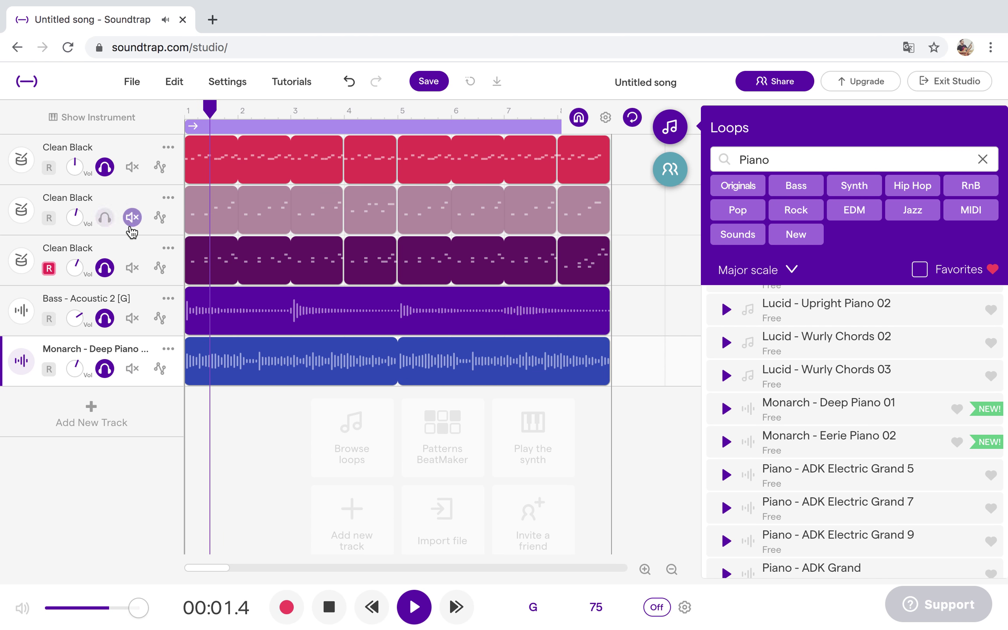
left_click(133, 267)
left_click(132, 167)
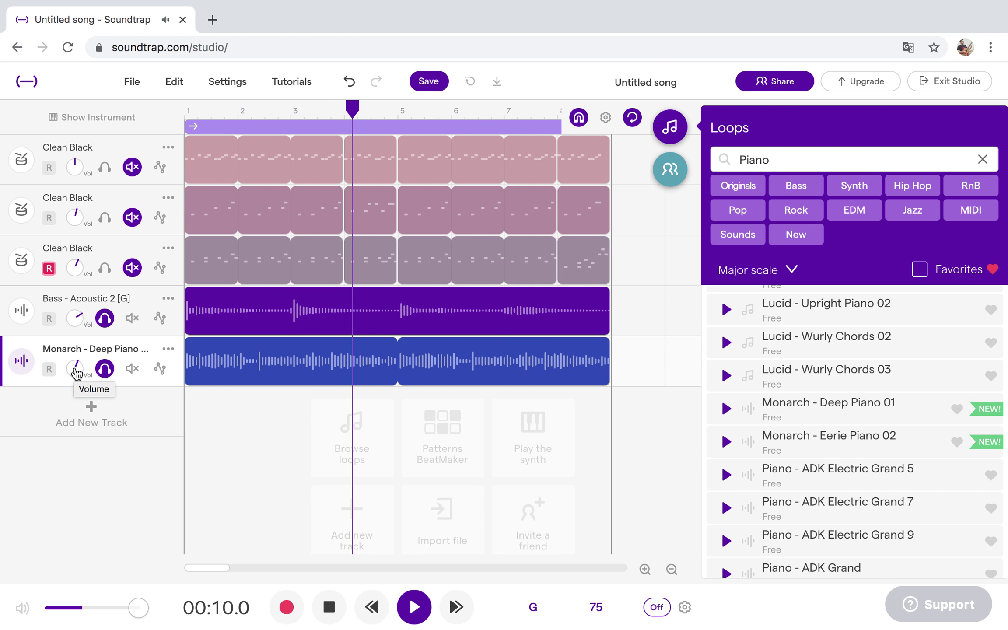
left_click(105, 166)
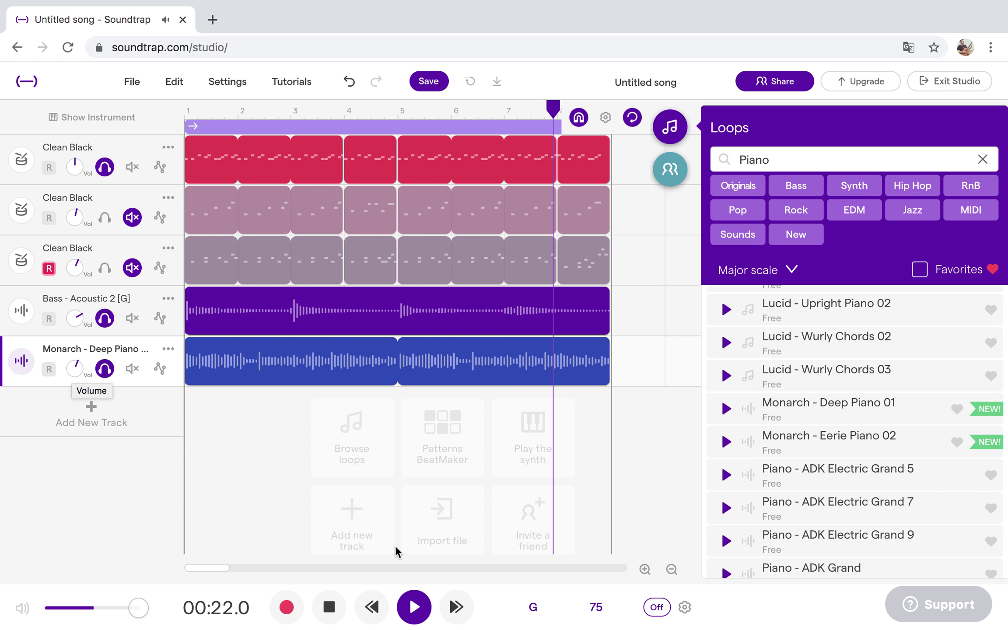
left_click(417, 614)
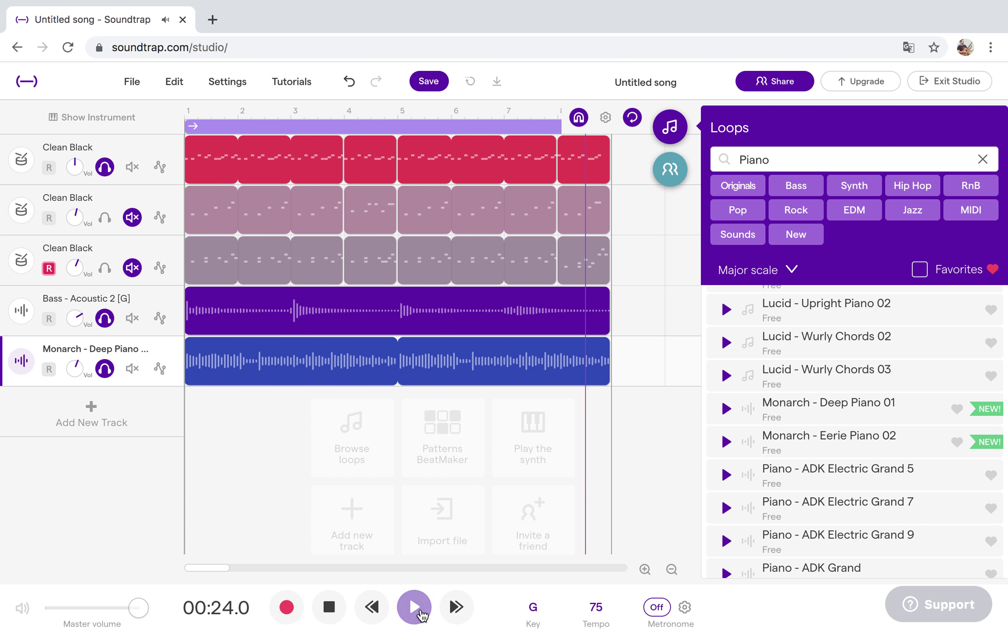
left_click(105, 268)
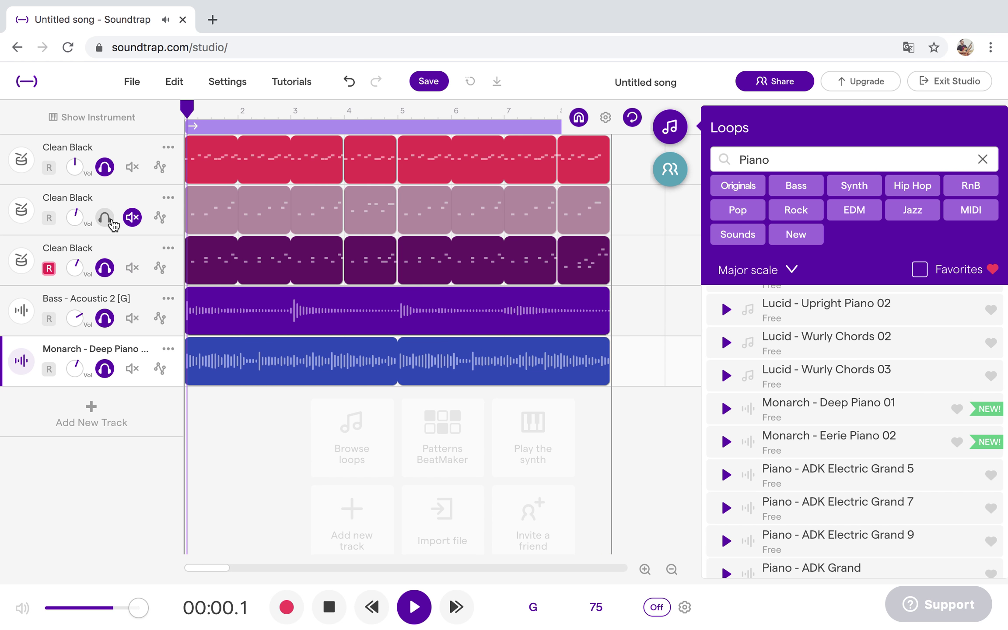
left_click(104, 217)
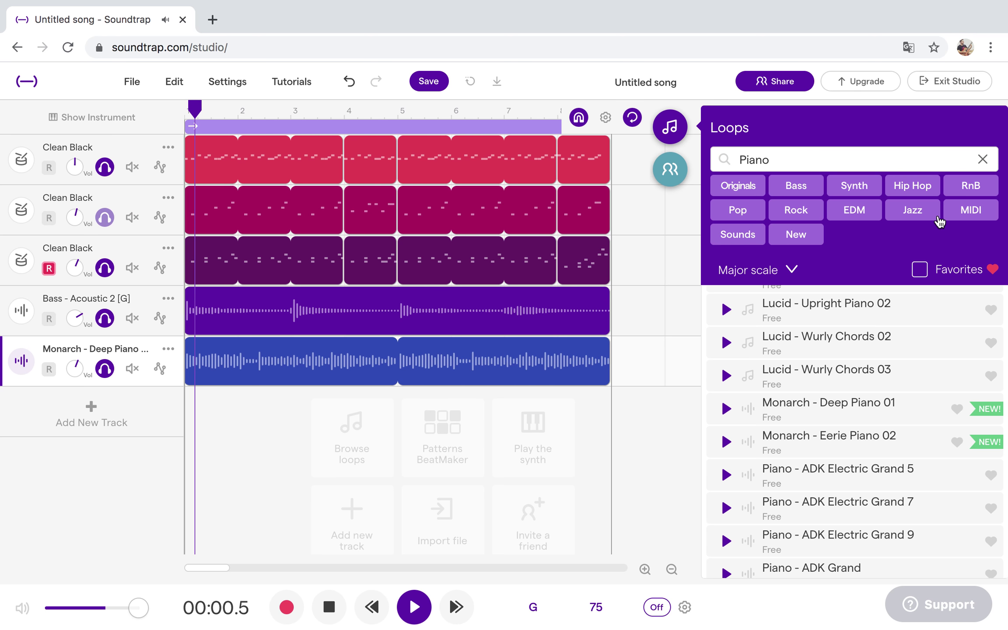
Switch the loop search to Guitar and preview Mind Me, Flag - Guitar Loop 4 and Electric Pick Gbm.
left_click(982, 161)
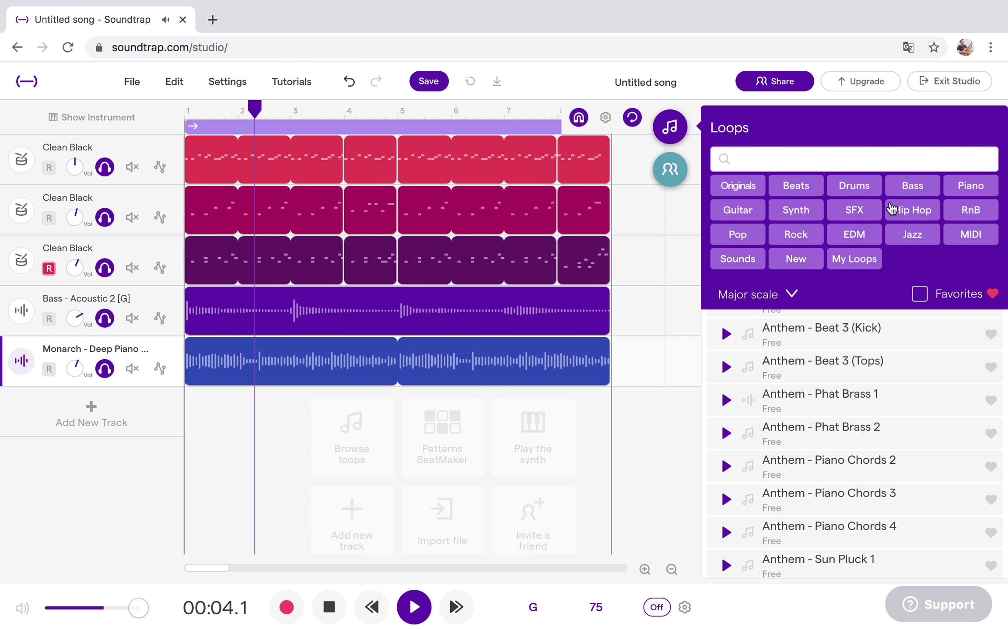
left_click(749, 214)
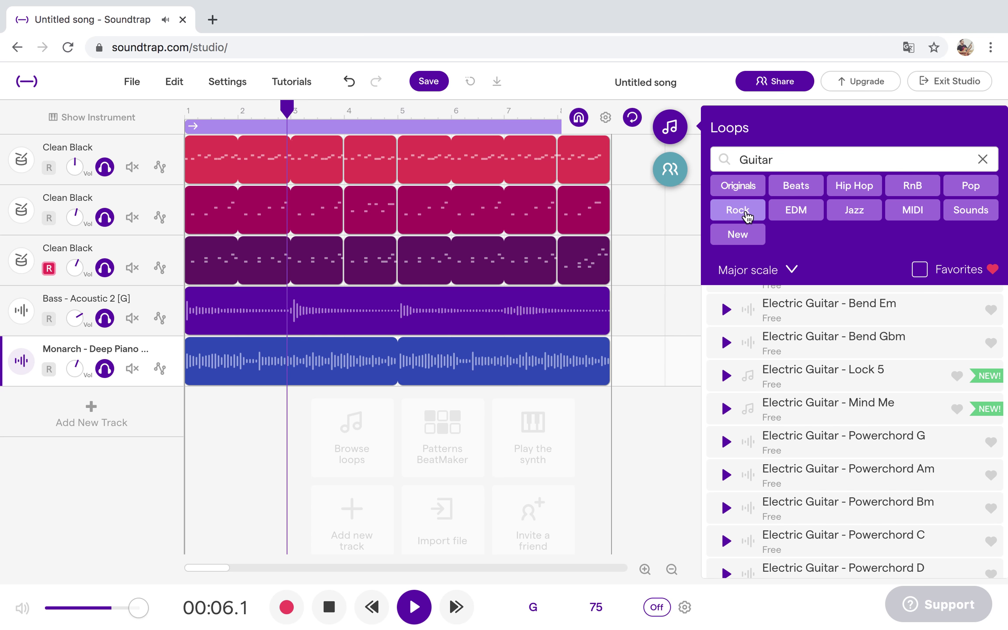
left_click(727, 411)
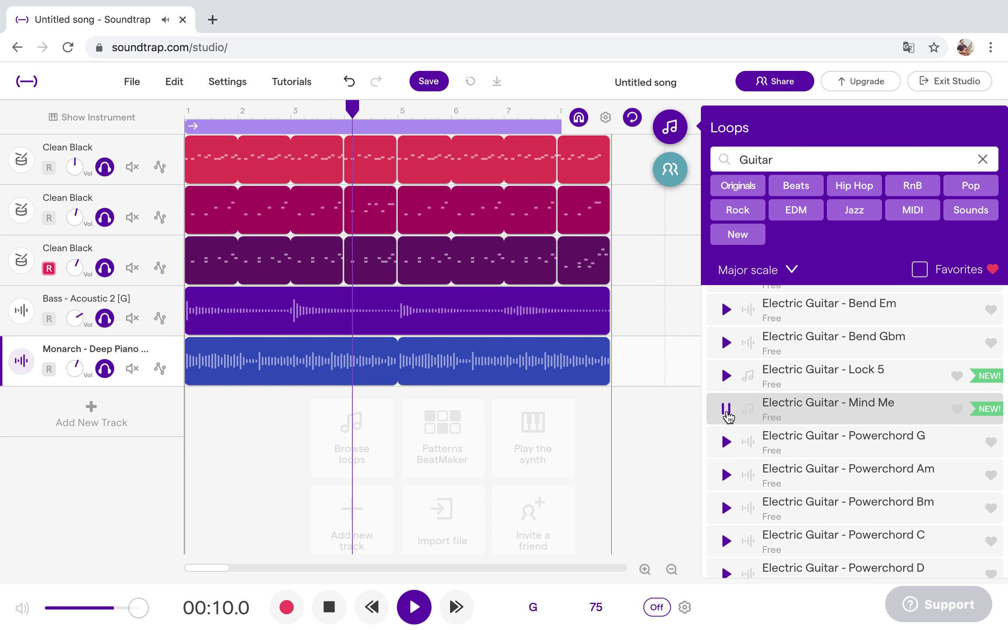
key("Down")
key("Down")
key("Down")
key("Down")
key("Down")
key("Down")
key("Down")
key("Down")
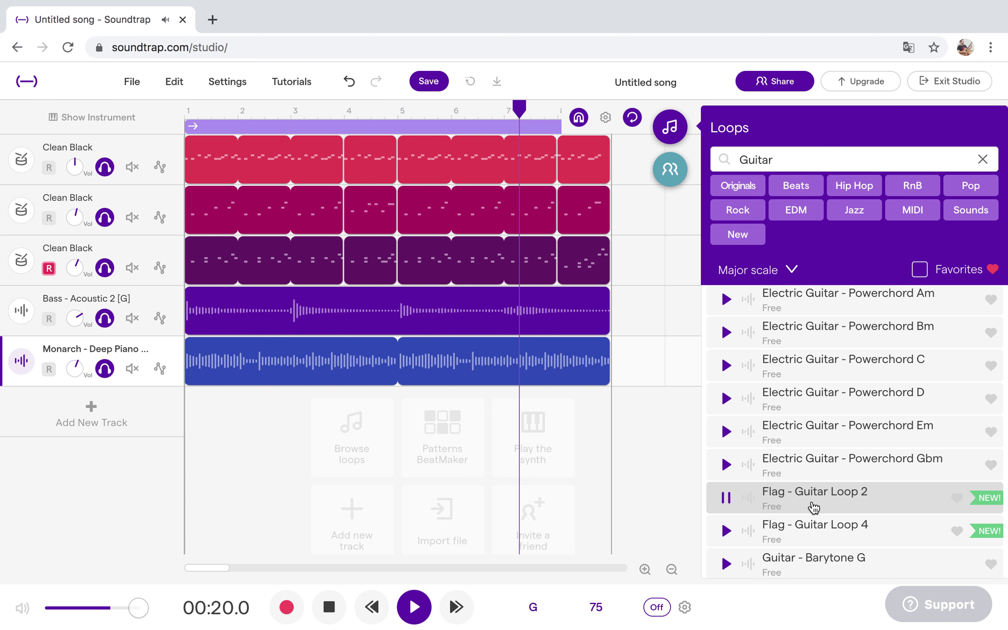
scroll(813, 508, "down", 1)
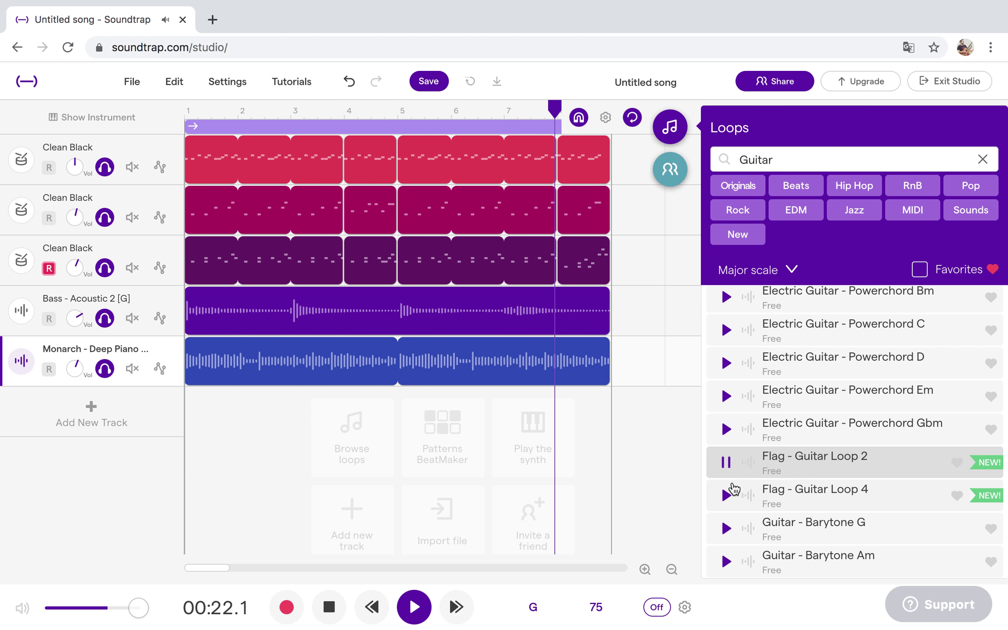
left_click(727, 496)
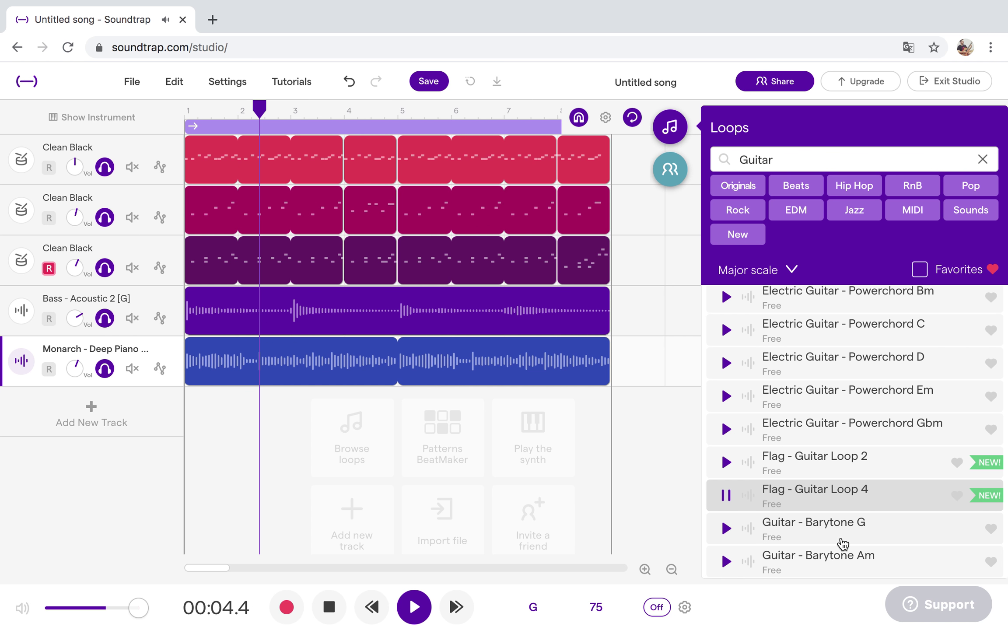
scroll(843, 544, "down", 10)
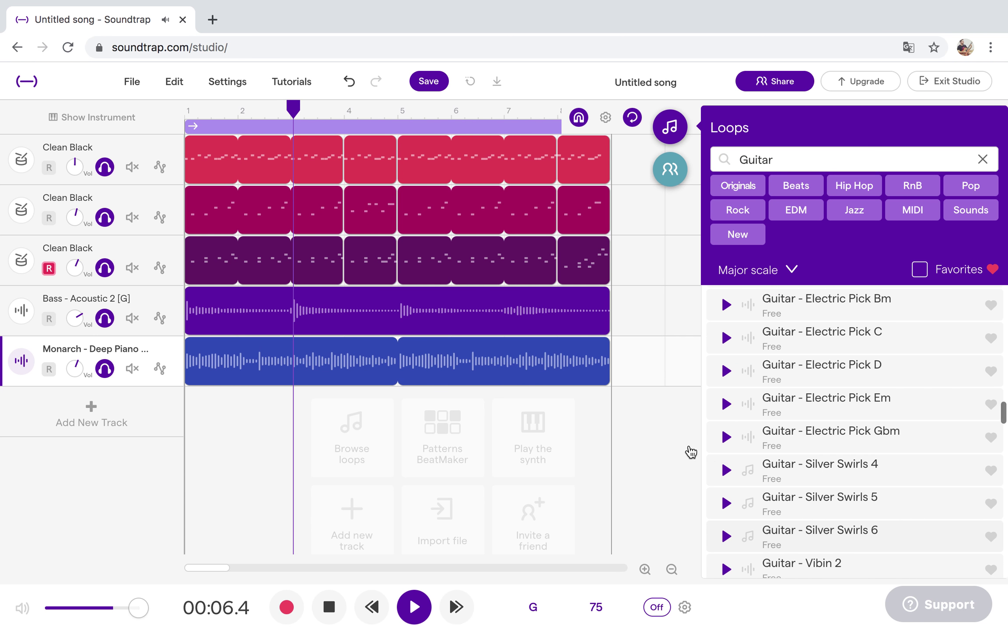
left_click(726, 436)
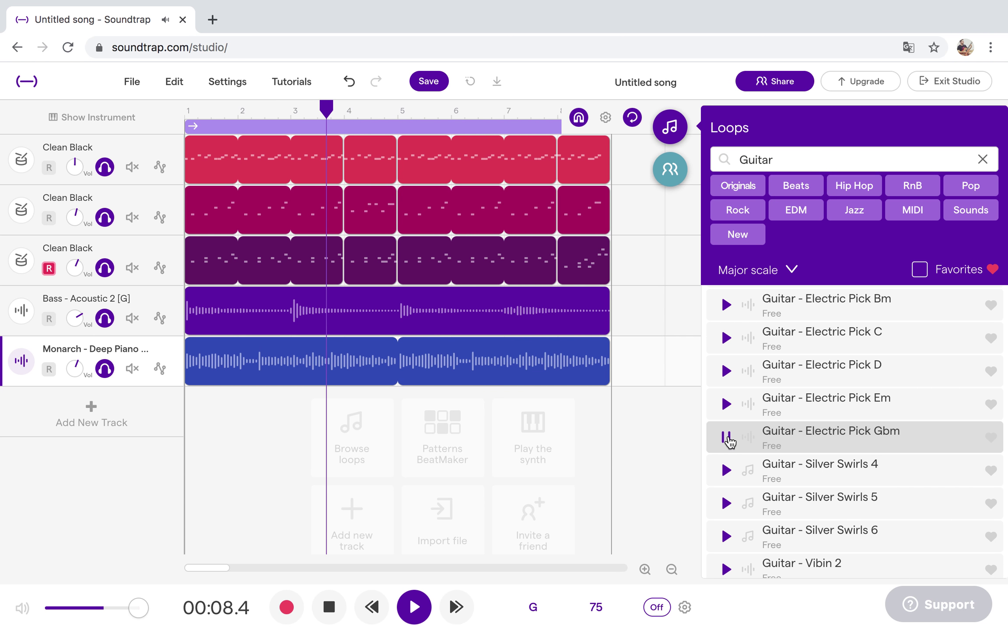
Preview Raccoon - Lofi Guitar Chord 1 (Maj7) and Red - Guitar Loop 3 and 5.
scroll(779, 487, "down", 5)
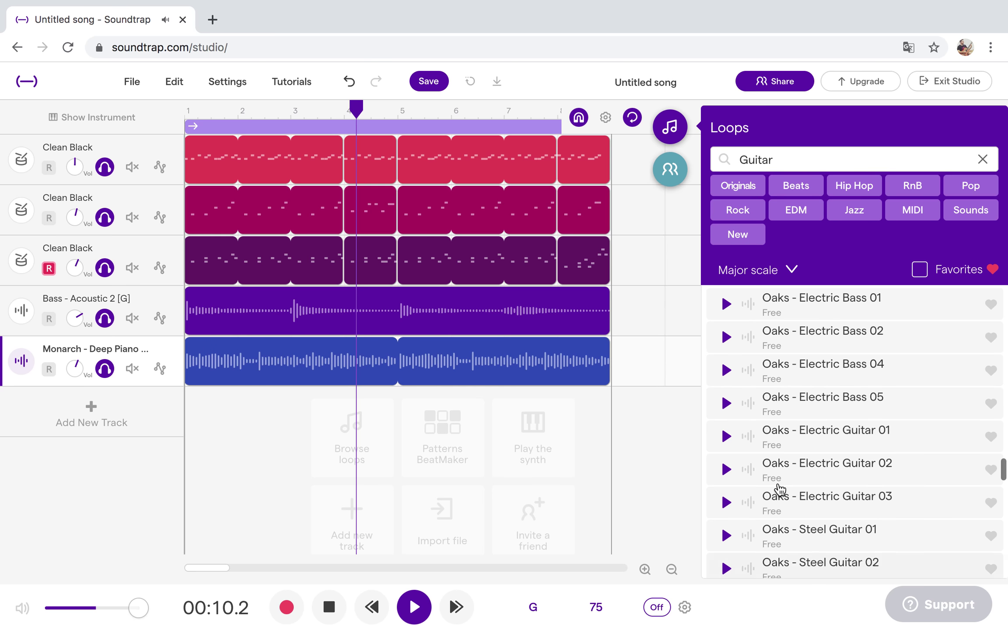
scroll(777, 486, "down", 5)
scroll(744, 481, "up", 1)
left_click(726, 435)
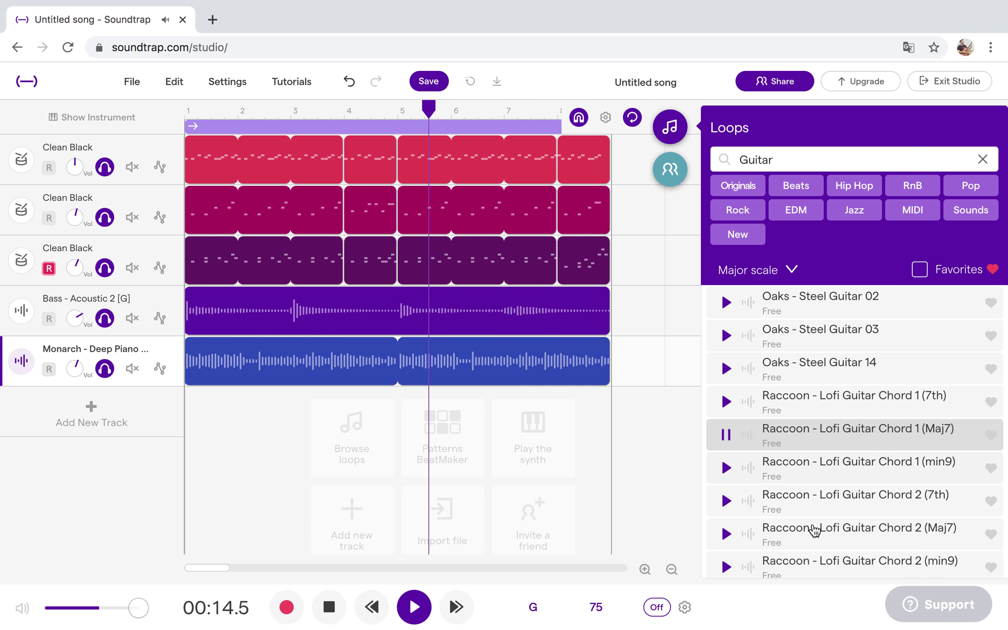
scroll(788, 526, "down", 6)
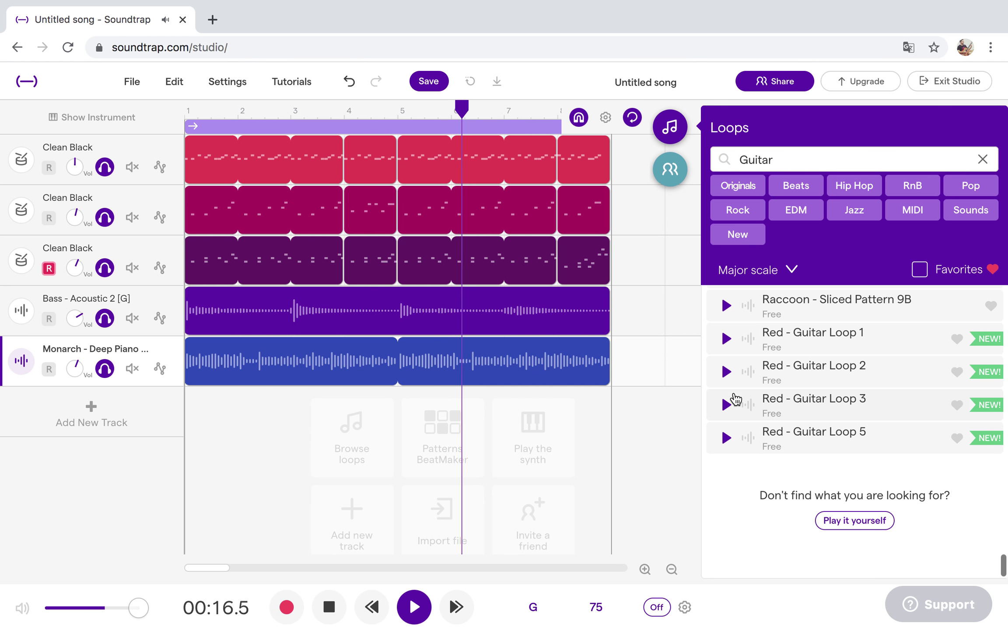
left_click(727, 405)
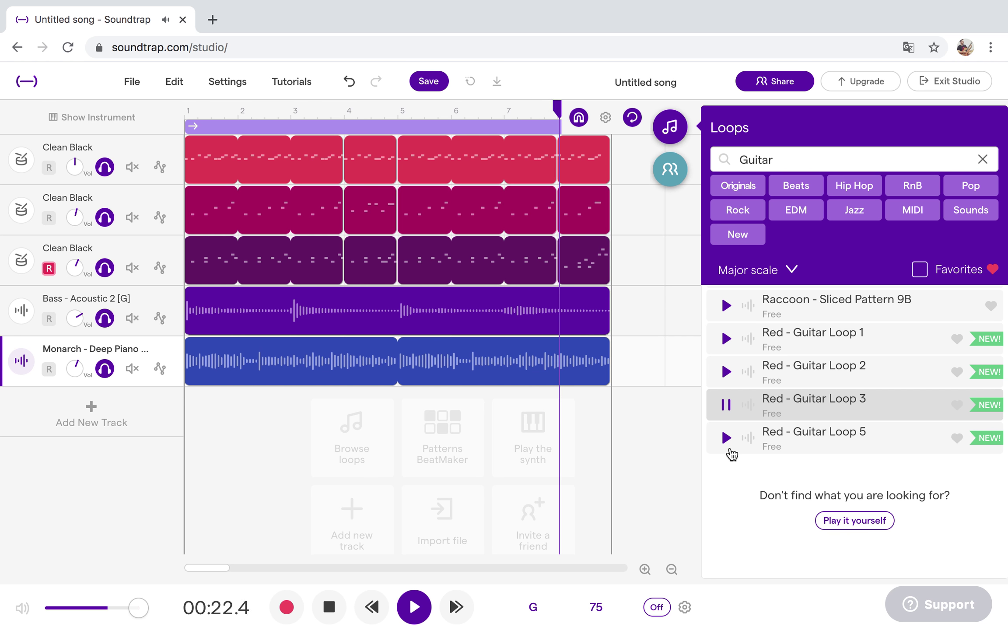
left_click(726, 438)
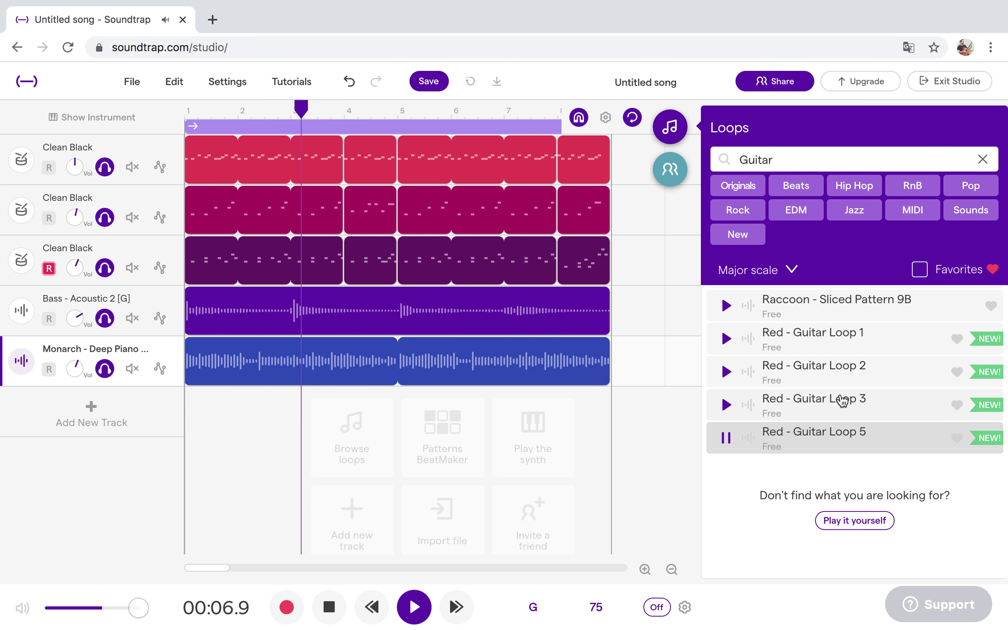
Preview Guitar - Vibin 2, Corazón - Strum Rhythm 2, and Dark Chi - Chorus Guitar 02.
scroll(842, 401, "down", 10)
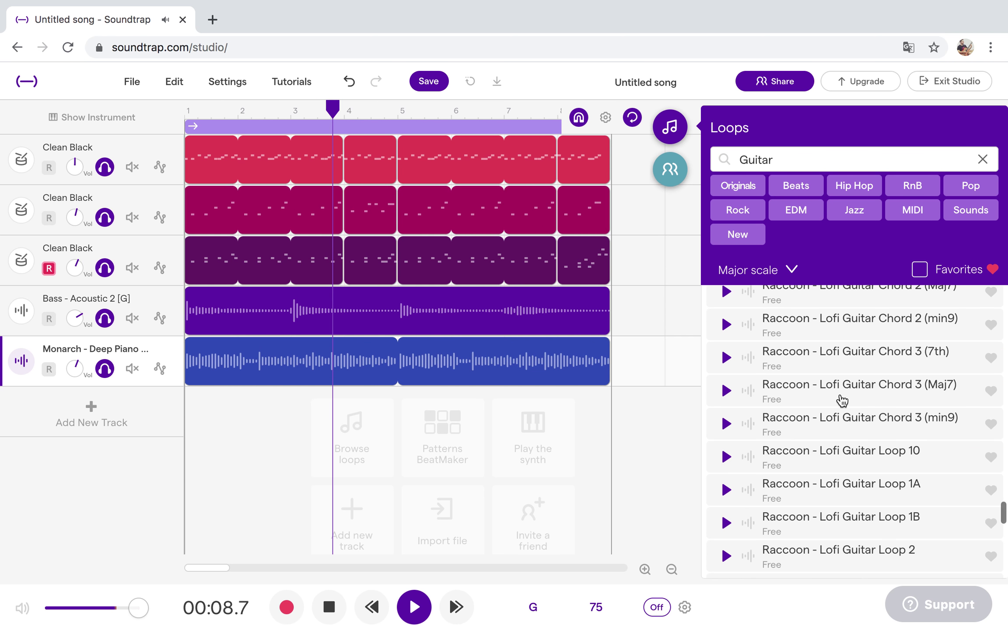
scroll(842, 401, "up", 6)
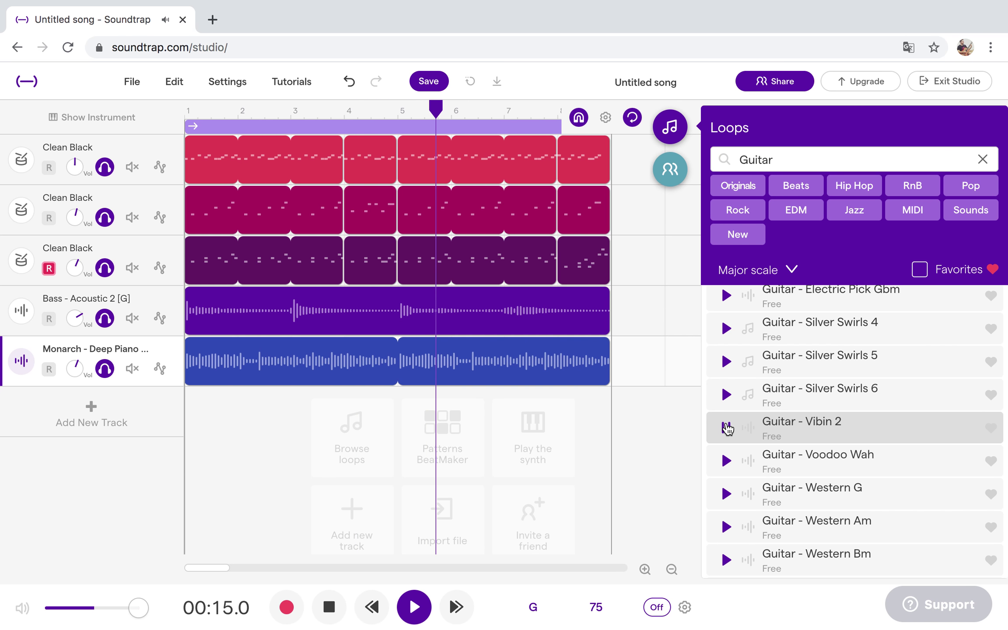
left_click(726, 428)
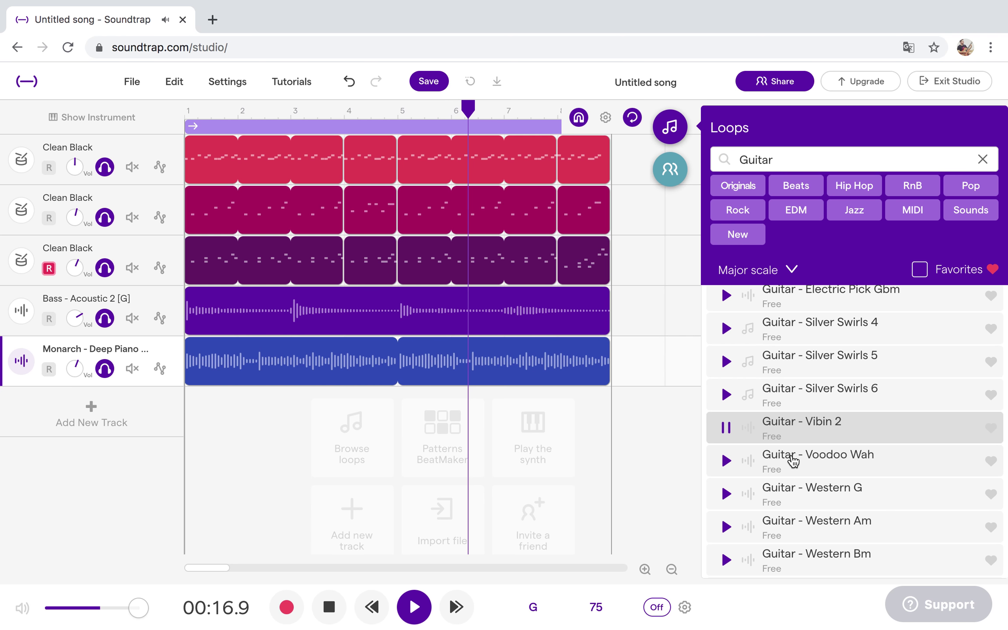
scroll(794, 460, "up", 5)
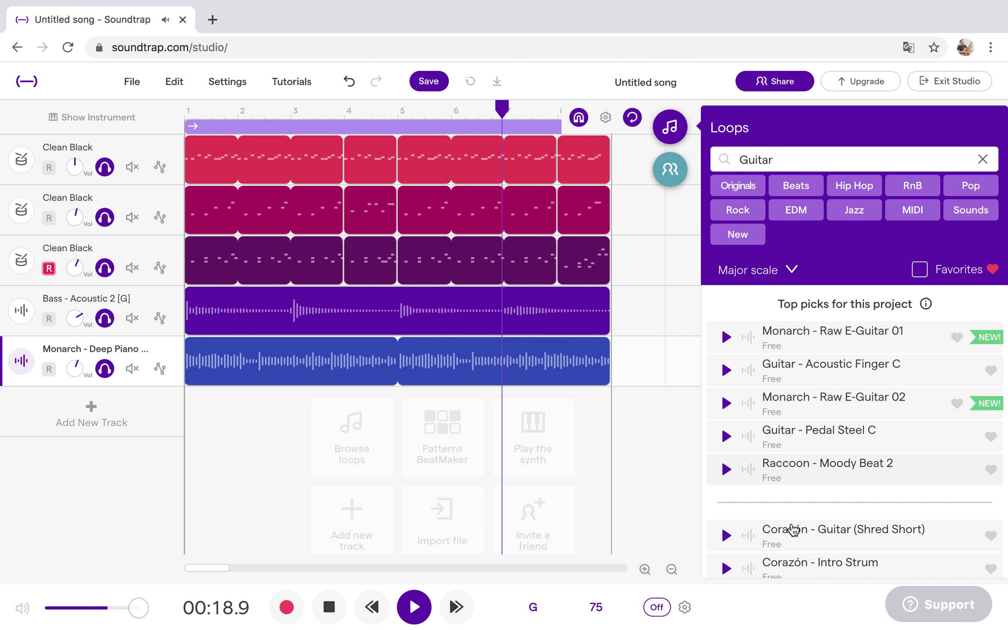
scroll(793, 530, "down", 4)
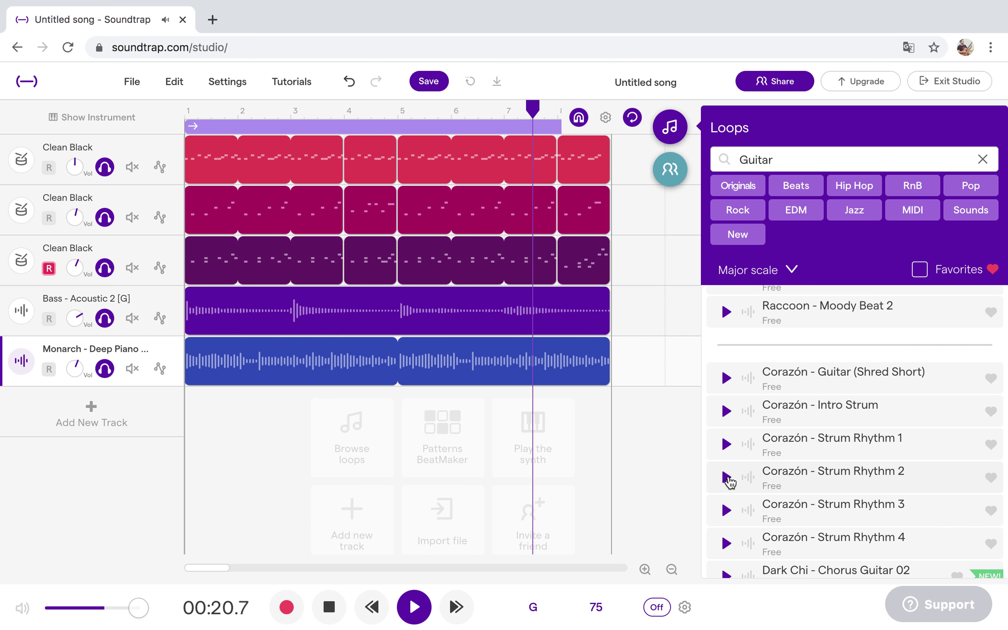
left_click(727, 479)
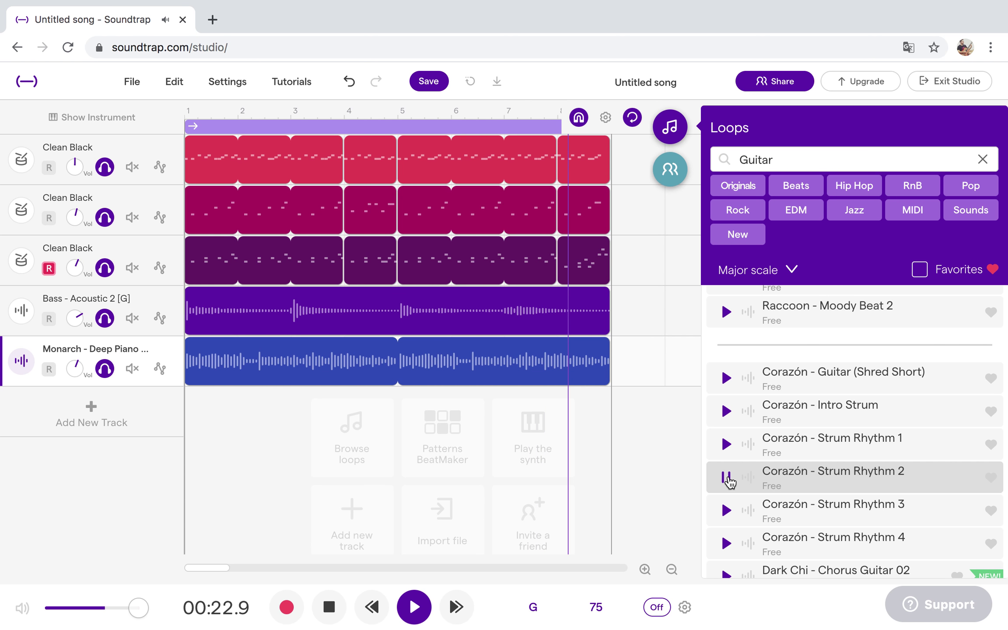
scroll(729, 481, "down", 2)
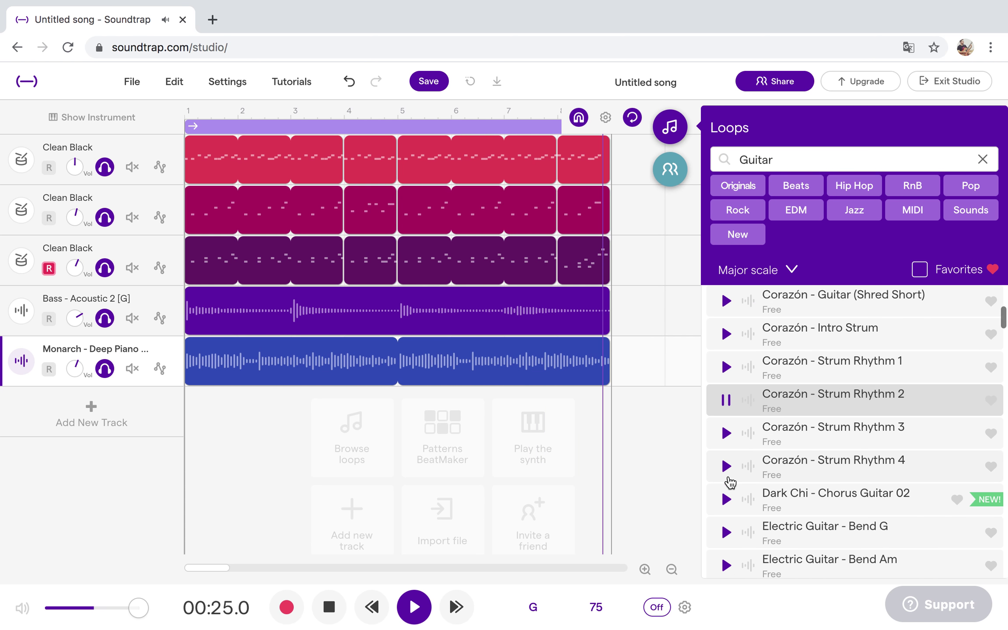
left_click(727, 500)
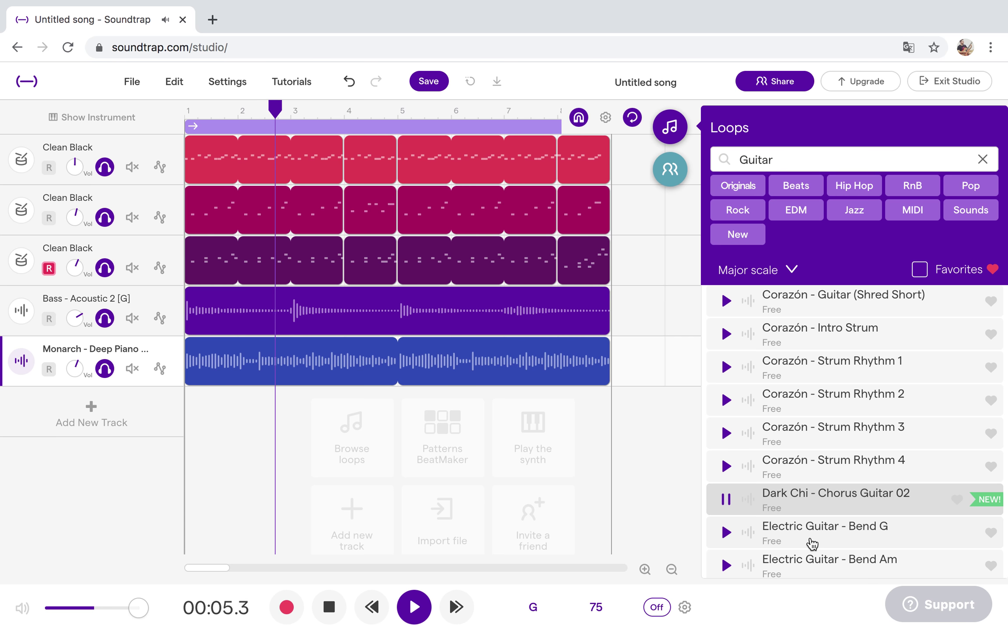
double_click(822, 500)
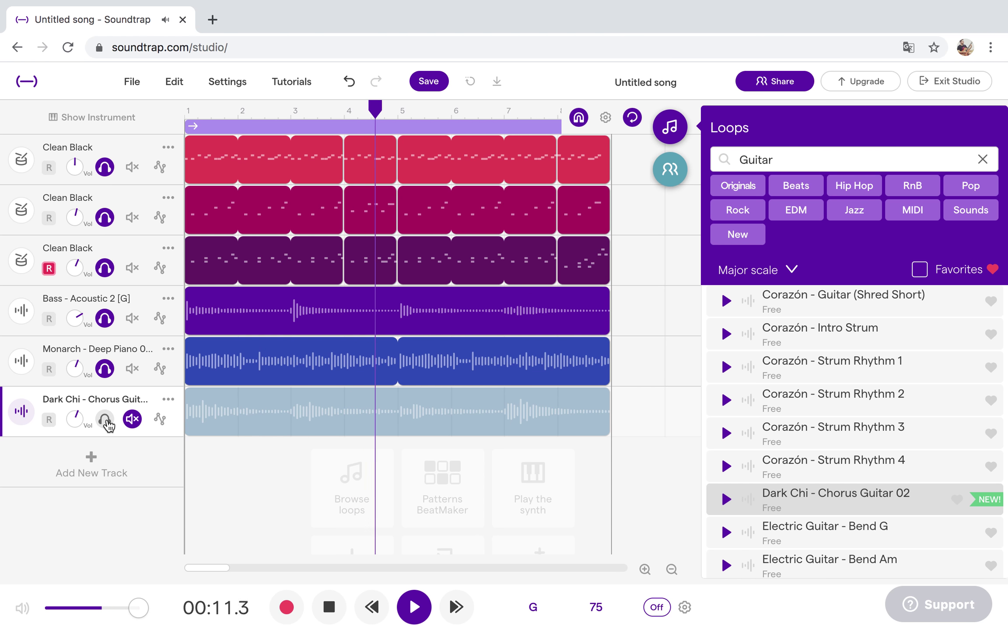
left_click(105, 419)
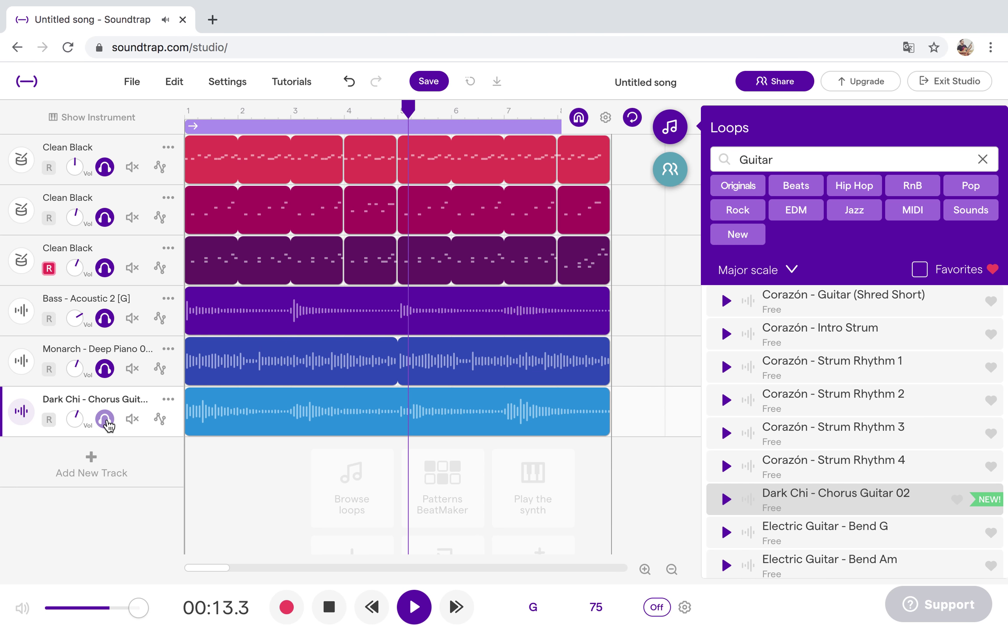
left_click(132, 419)
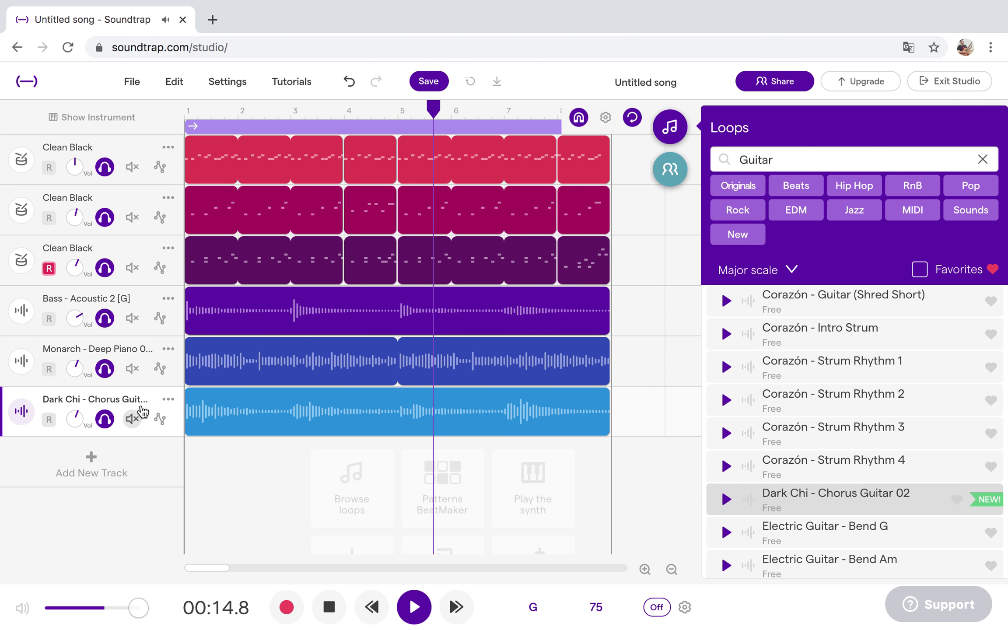
left_click(169, 400)
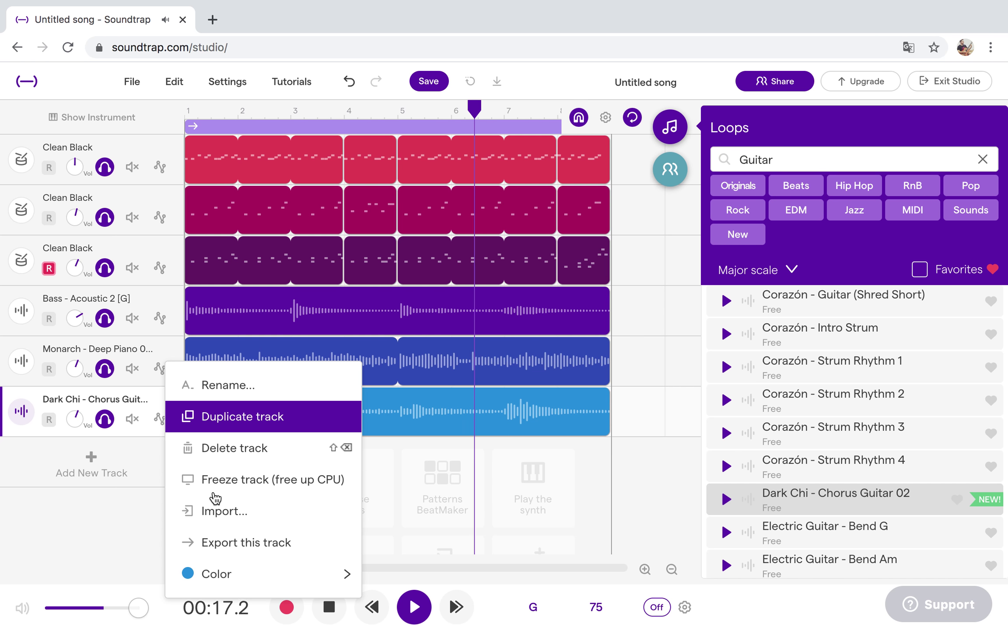
left_click(220, 448)
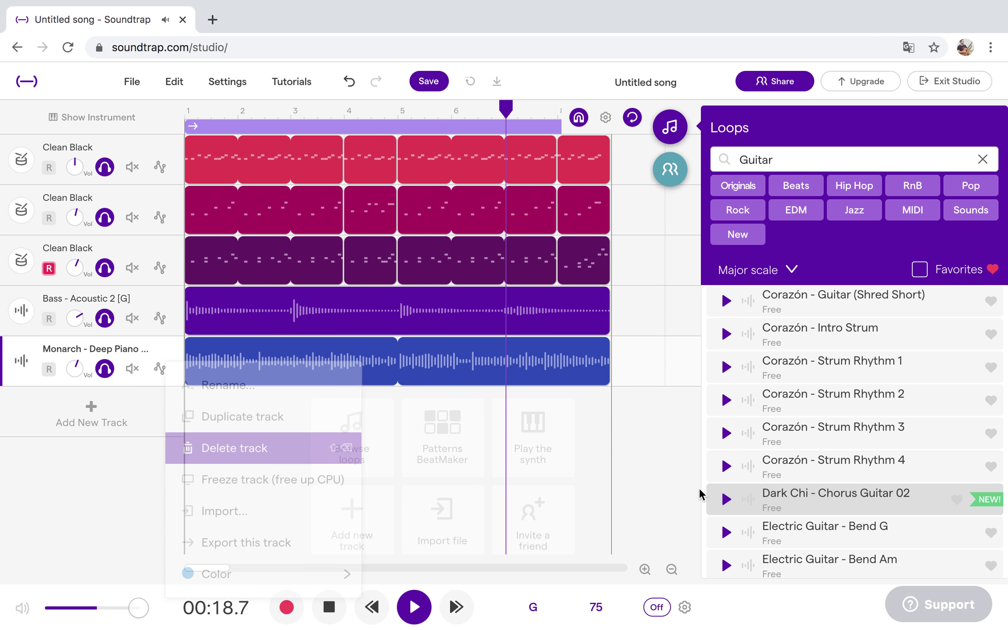
scroll(821, 513, "down", 8)
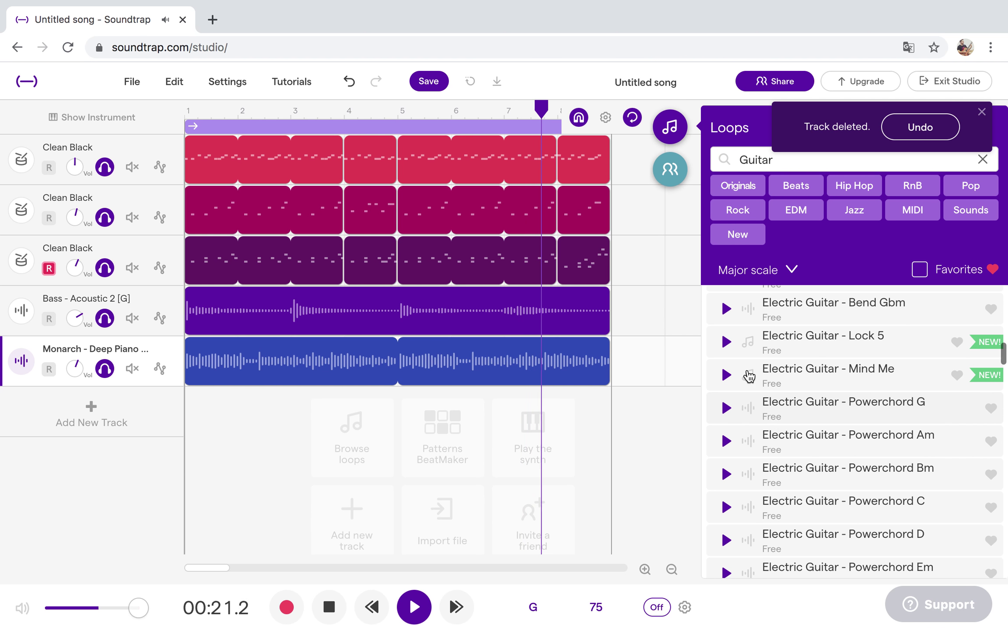
Preview Electric Guitar - Mind Me and Lock 5, finishing on Electric Guitar - Powerchord G.
left_click(726, 375)
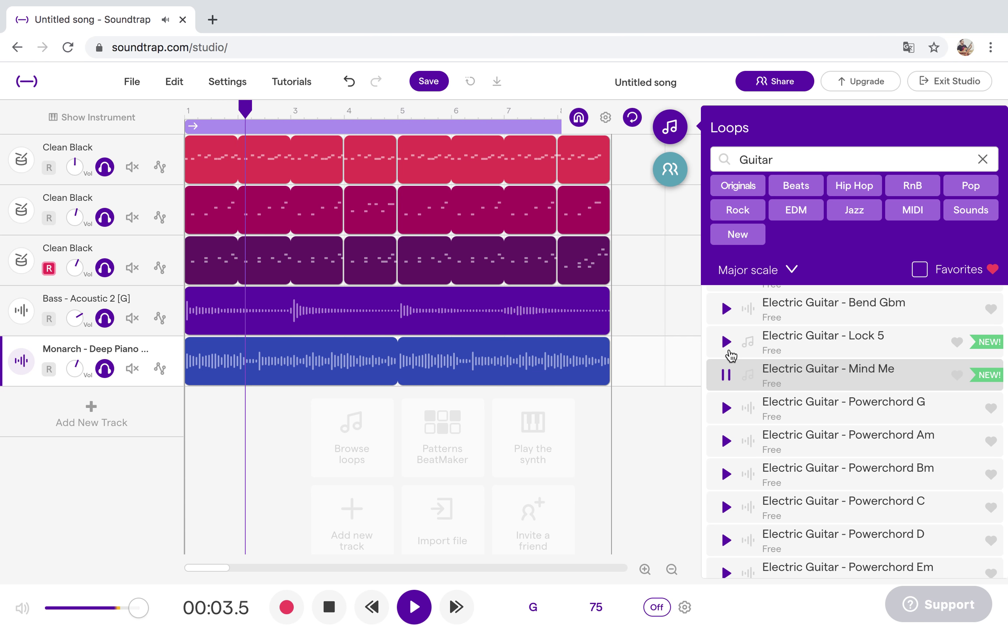
left_click(728, 343)
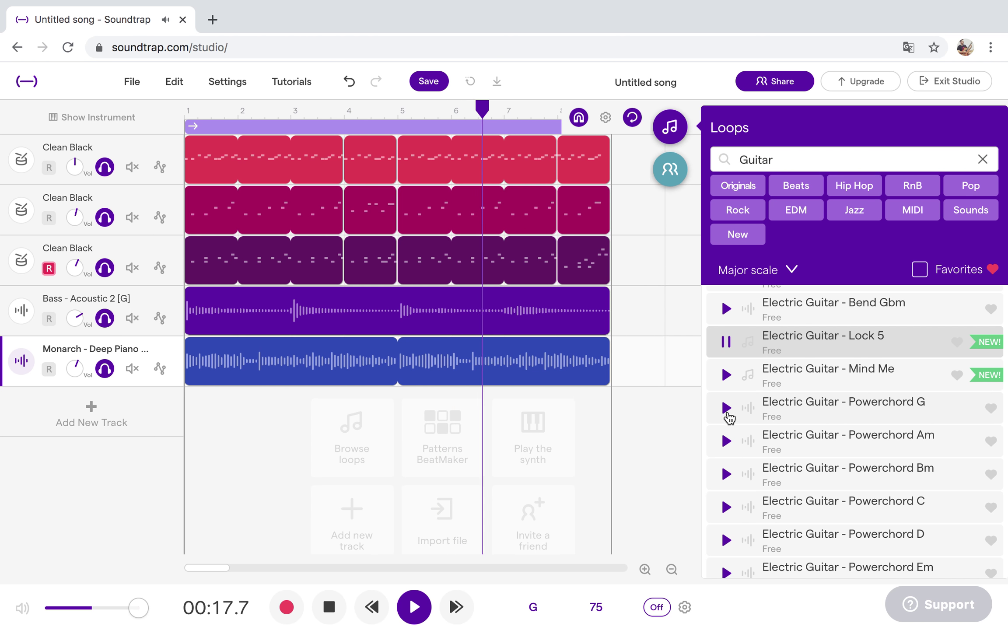
left_click(726, 408)
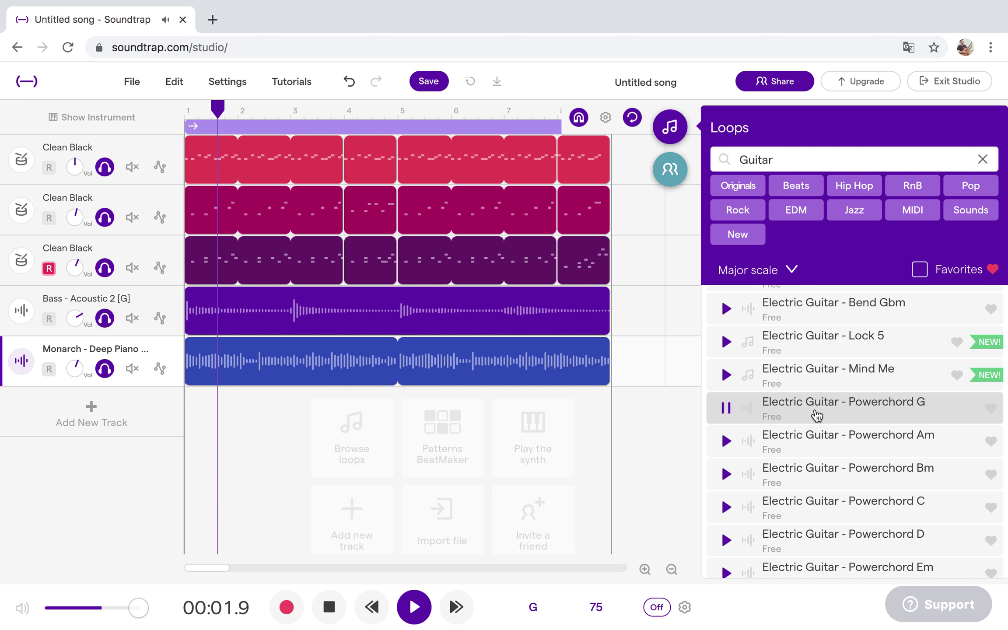
Add Powerchord G as an unmuted track, mute all three drum tracks, and solo the piano.
double_click(818, 416)
left_click(132, 419)
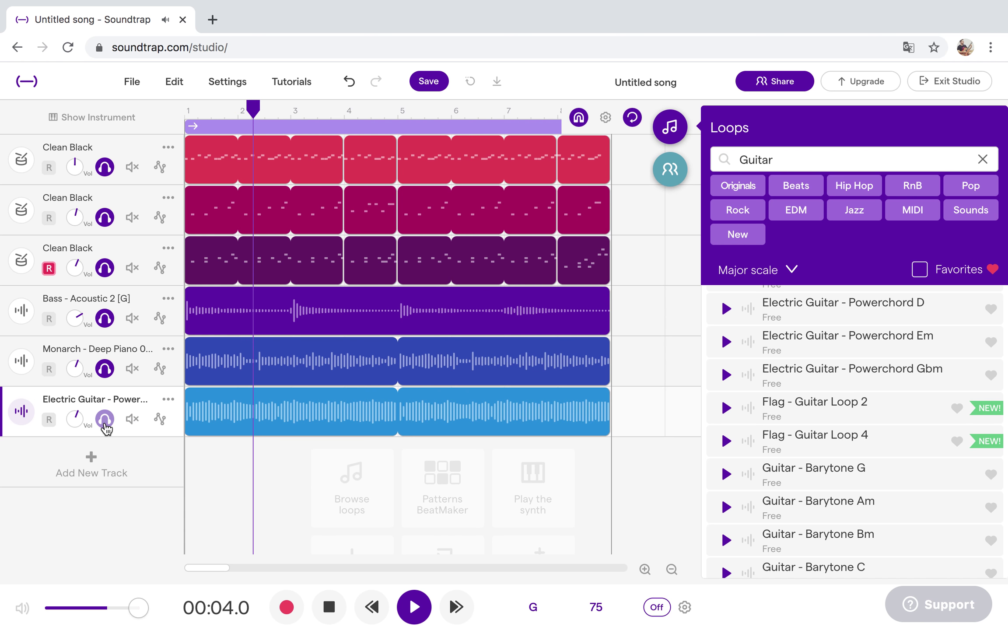
left_click(130, 167)
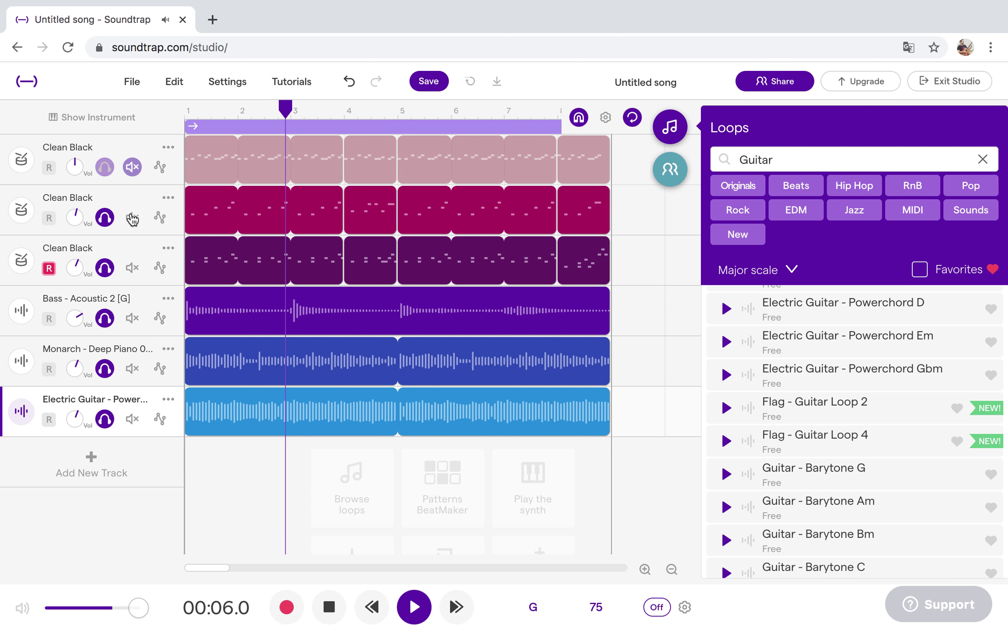
left_click(132, 217)
left_click(132, 267)
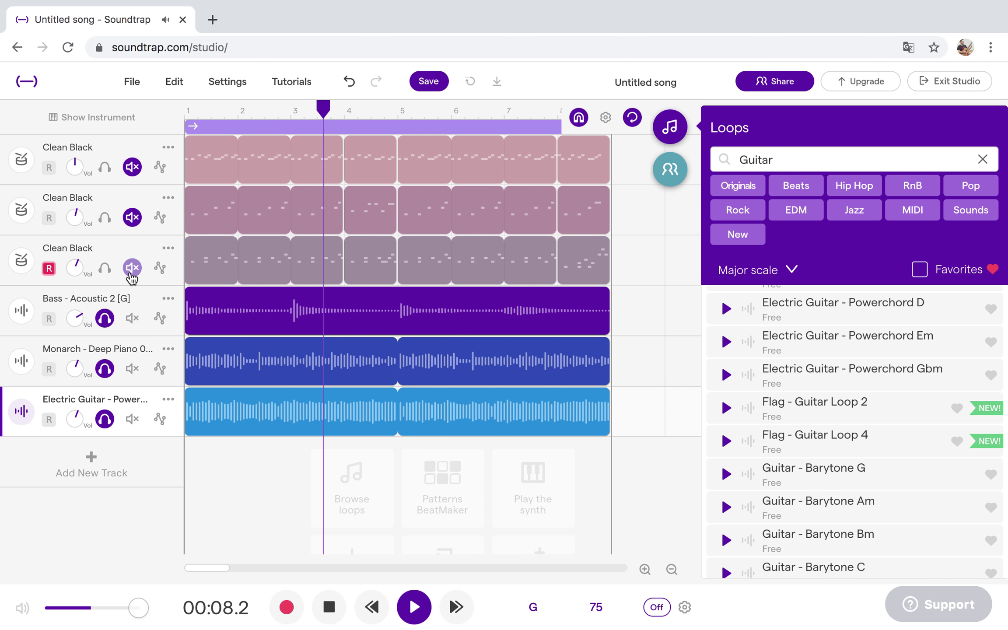
key("XF86AudioRaiseVolume")
key("XF86AudioRaiseVolume")
key("XF86AudioRaiseVolume")
key("XF86AudioRaiseVolume")
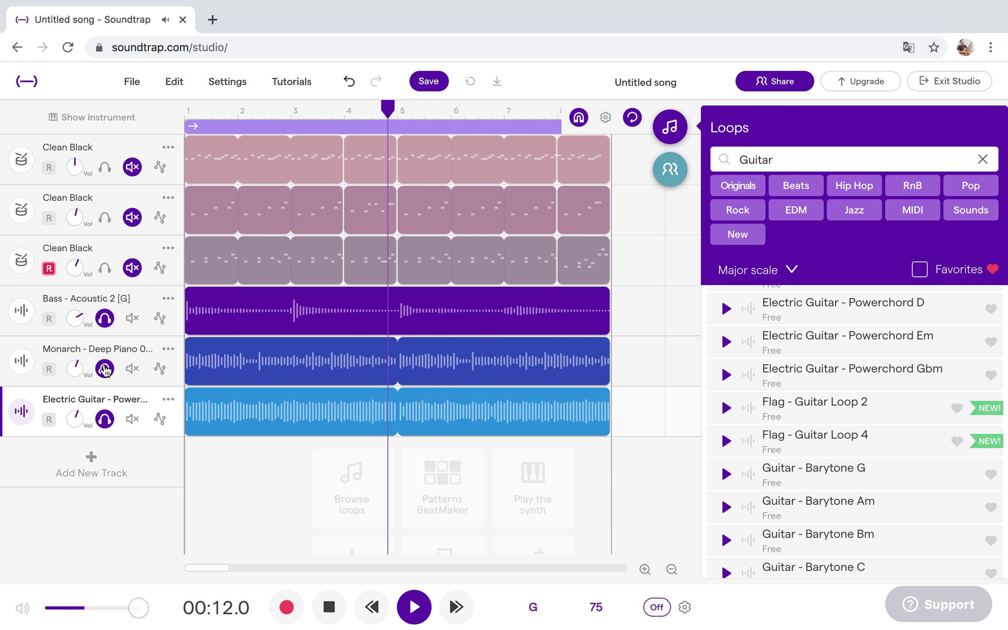
left_click(105, 369)
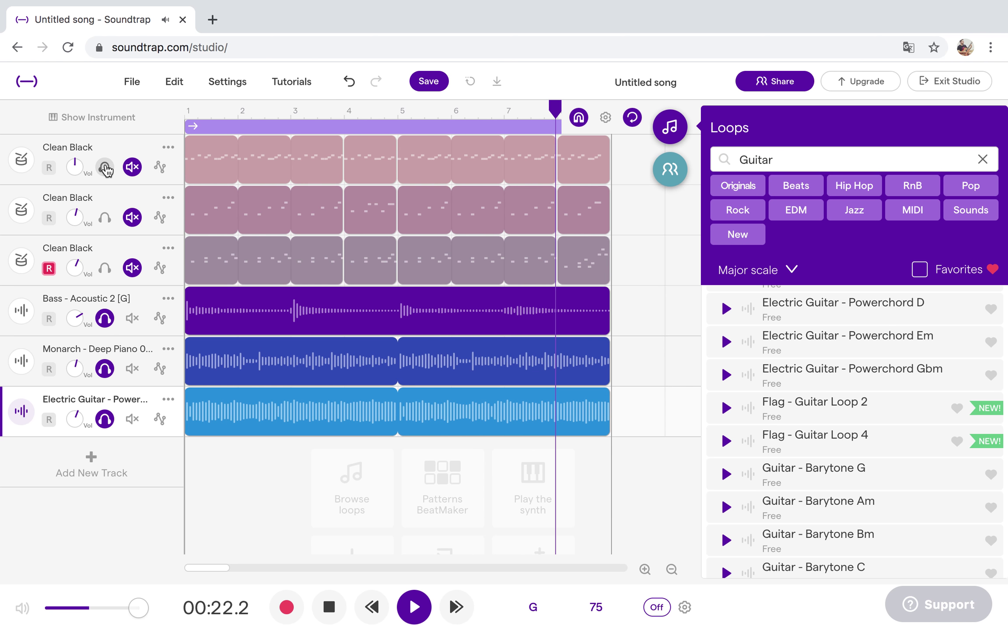
Bring all three Clean Black drum tracks back in and clear the Guitar loop search.
left_click(106, 168)
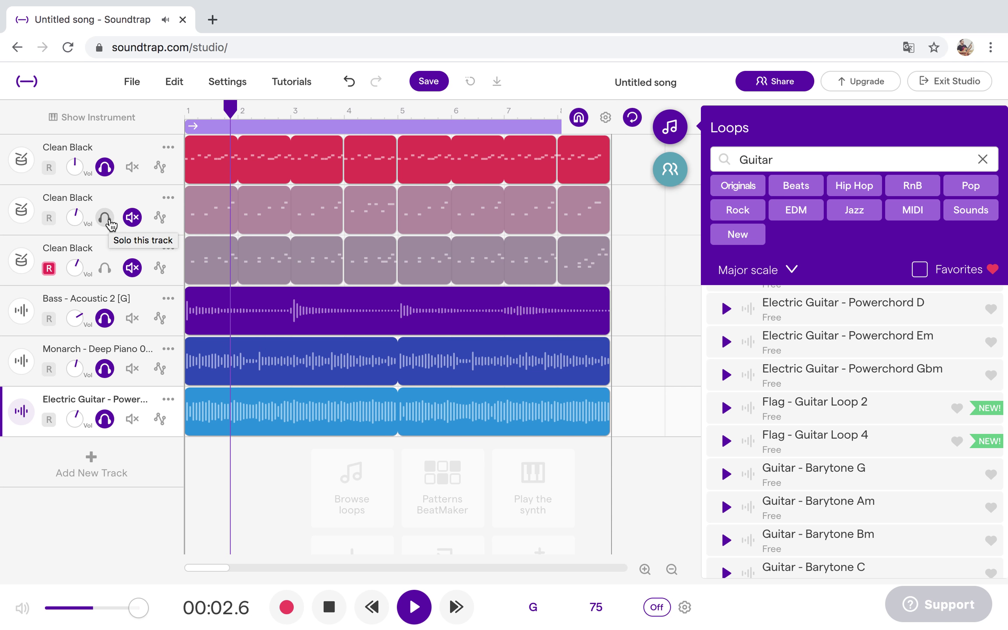
left_click(110, 222)
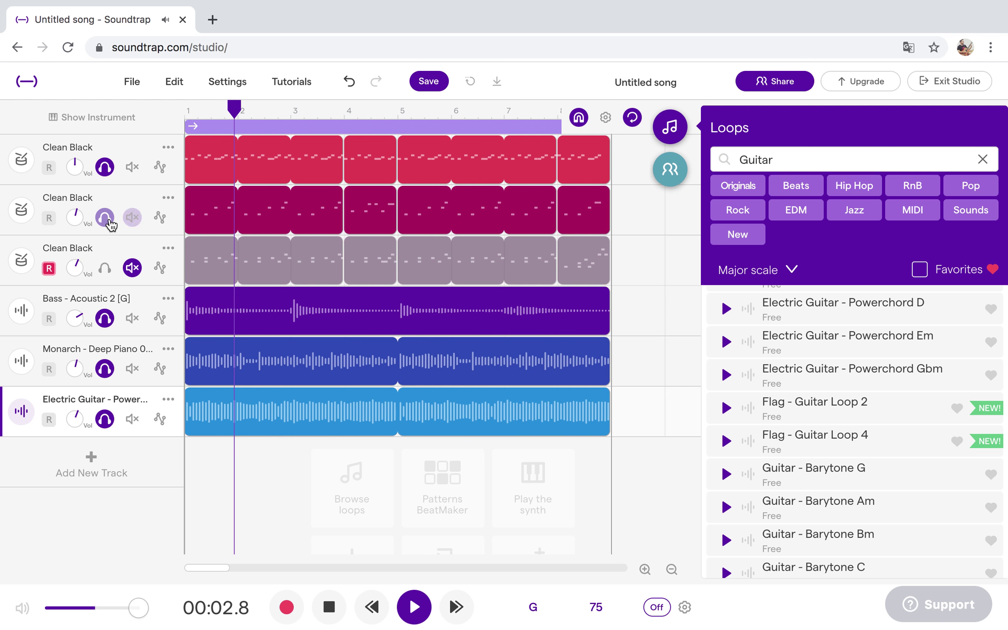
left_click(105, 268)
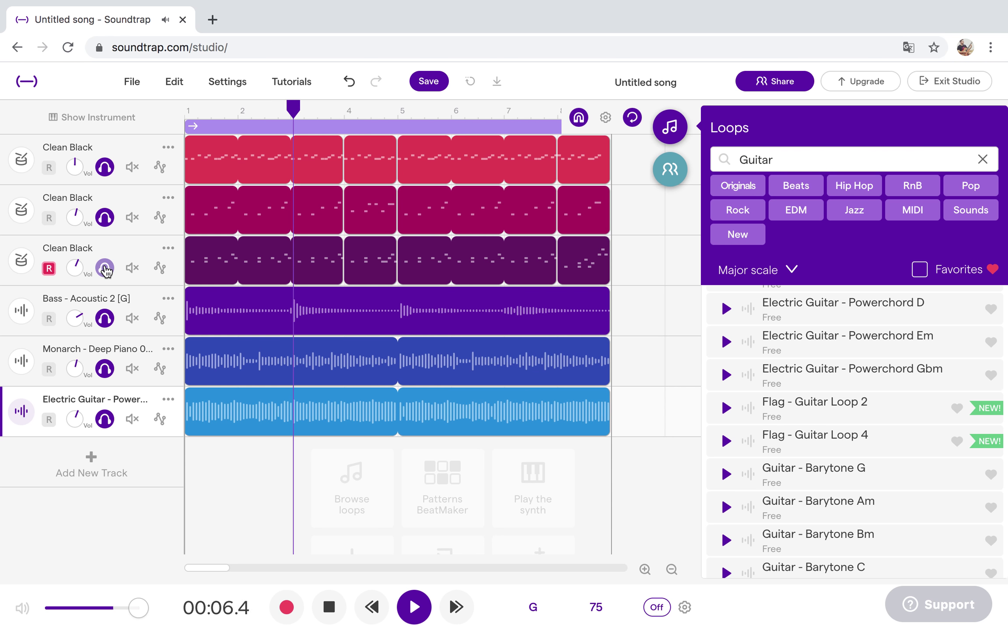
left_click(983, 158)
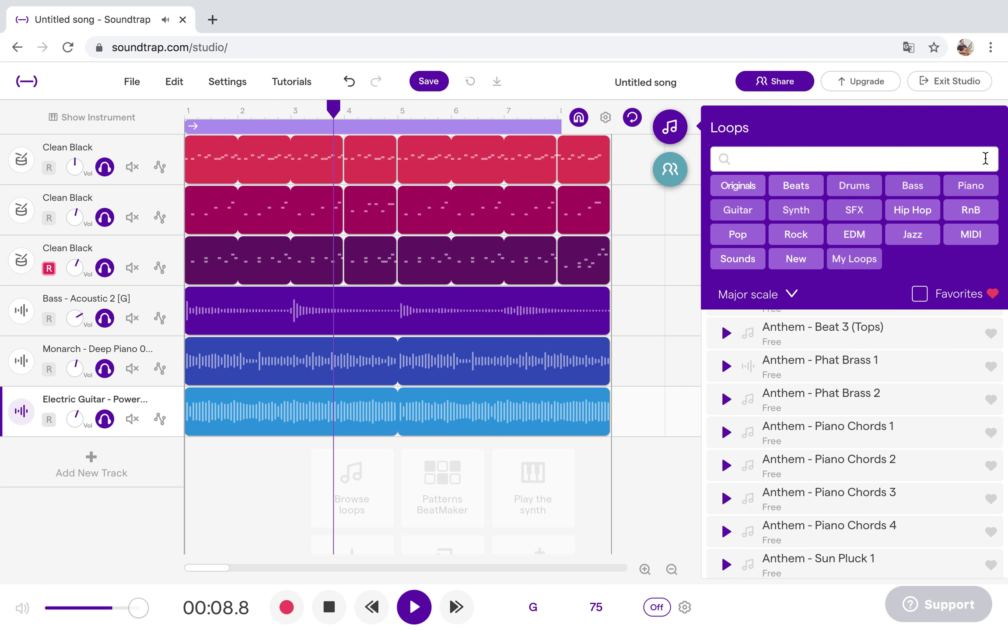
Filter loops to Synth and preview Milky - Pluck 2, Synth - Pad White and Pad White 2.
left_click(796, 211)
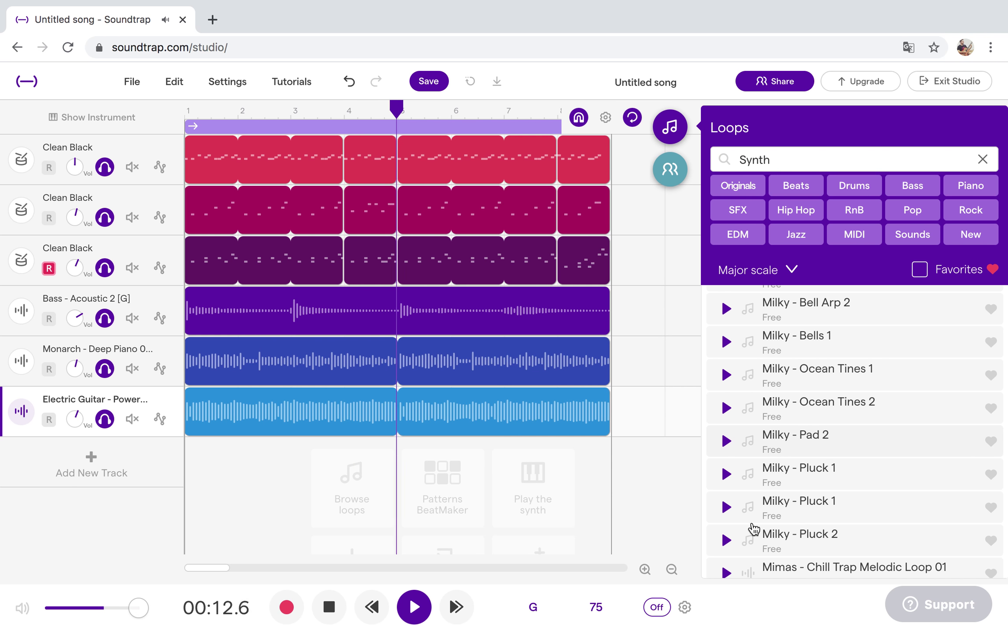
left_click(729, 542)
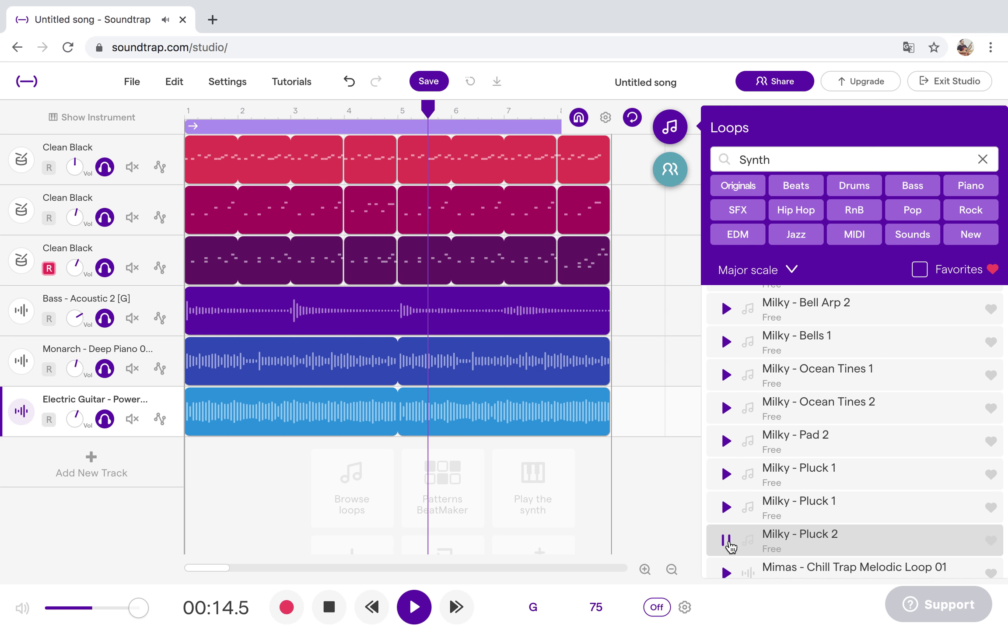
scroll(857, 517, "down", 10)
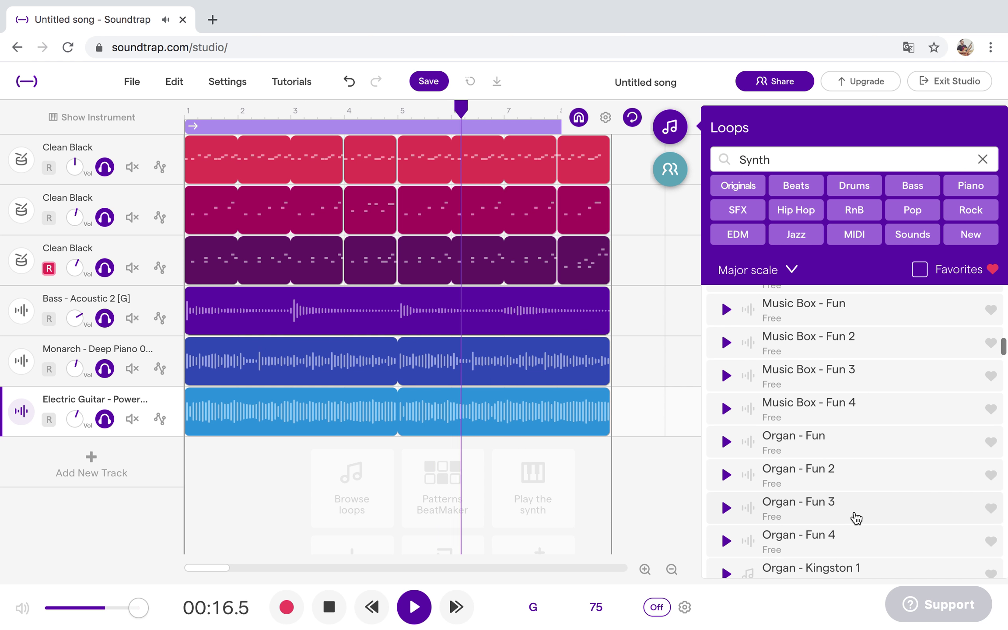
scroll(857, 517, "down", 15)
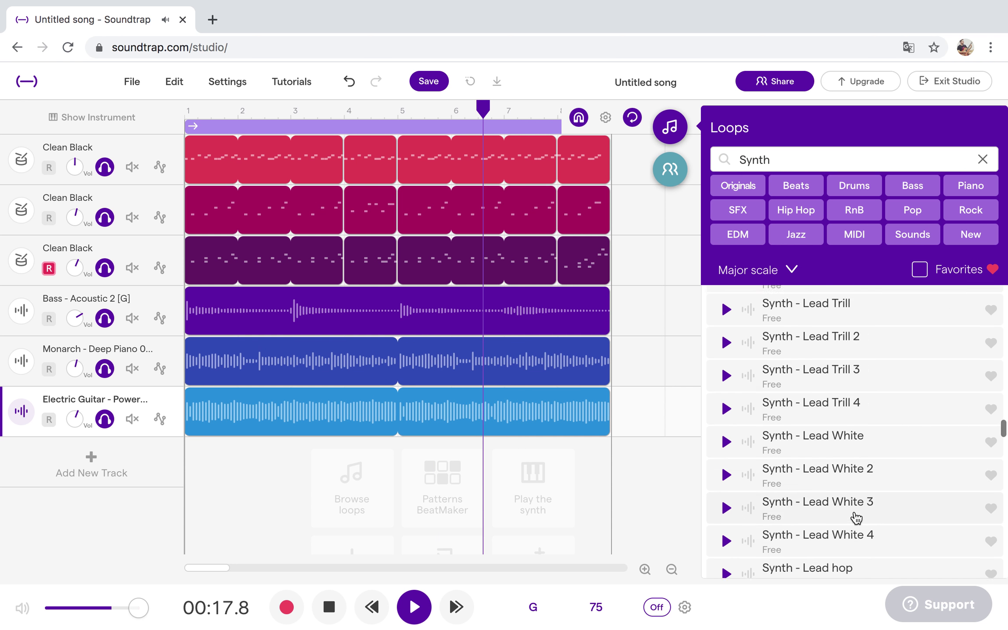
scroll(916, 514, "down", 15)
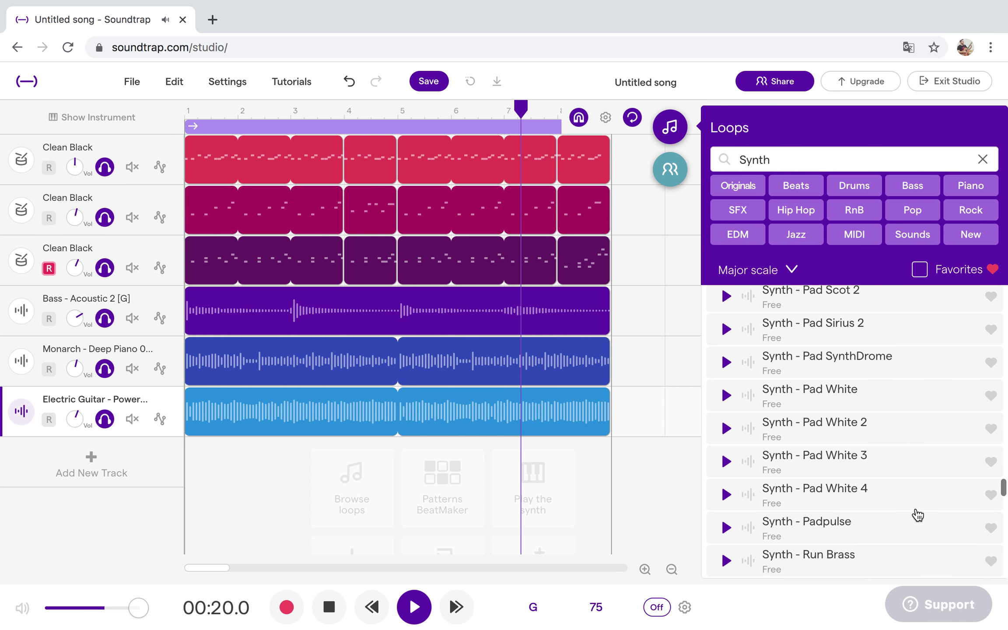
scroll(741, 347, "up", 3)
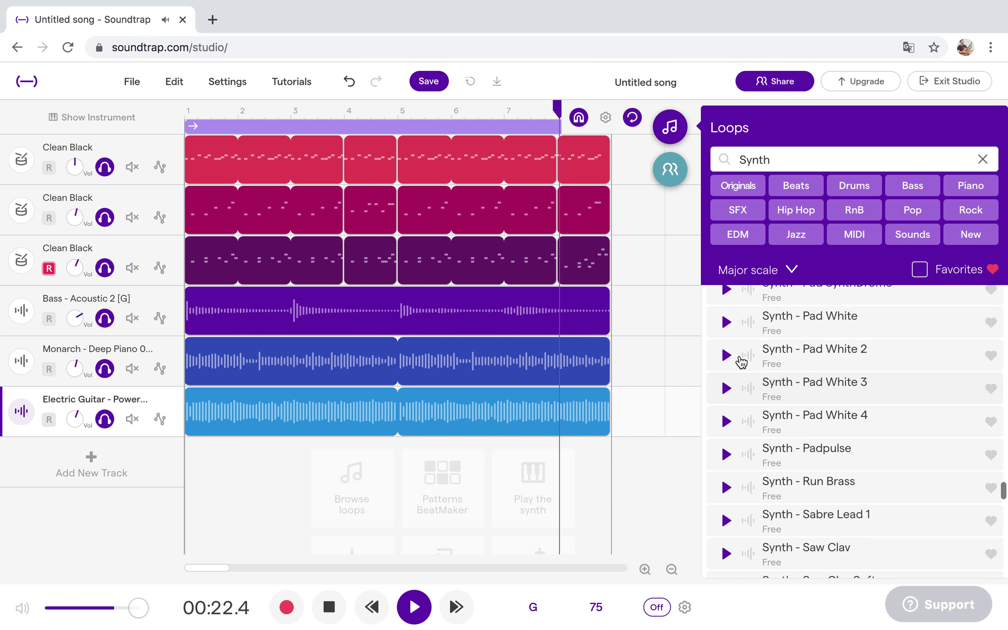
left_click(726, 324)
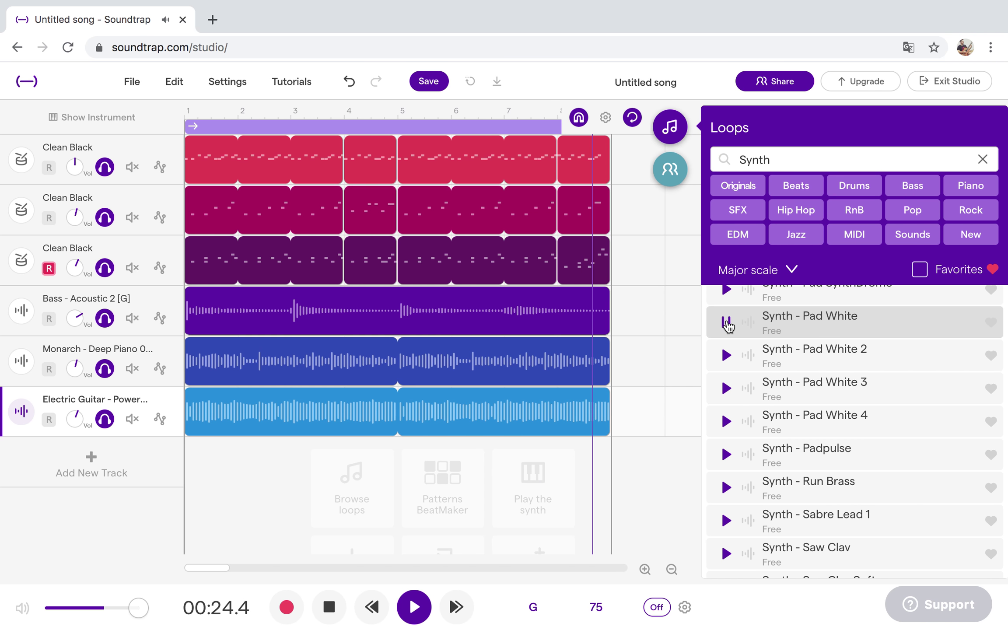
left_click(728, 356)
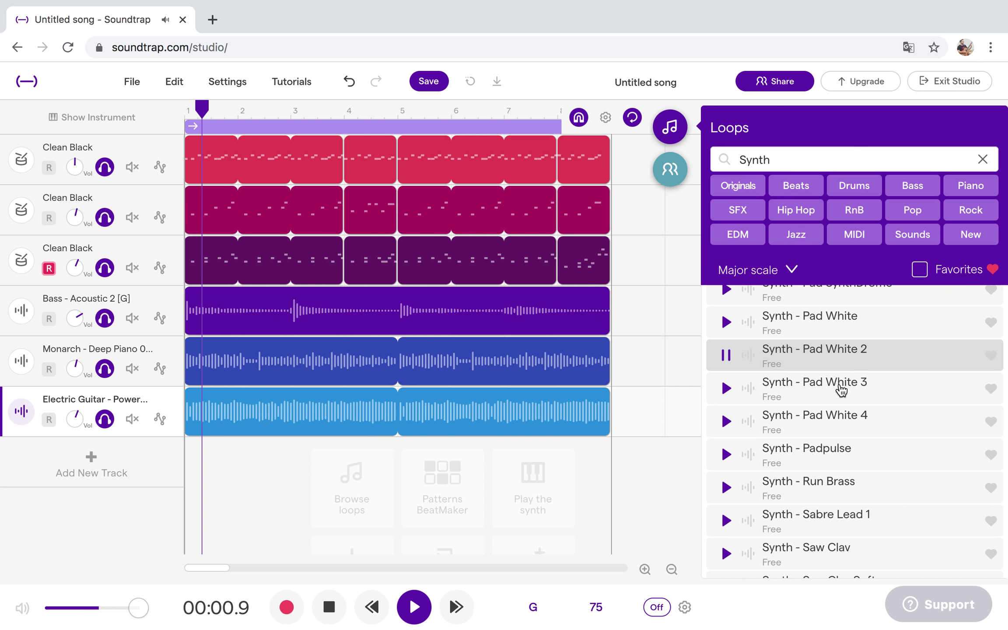
Preview Pad White 4, Pad White, SynthDrome and Sirius 2, ending on Synth - Pad Scot.
scroll(781, 389, "up", 3)
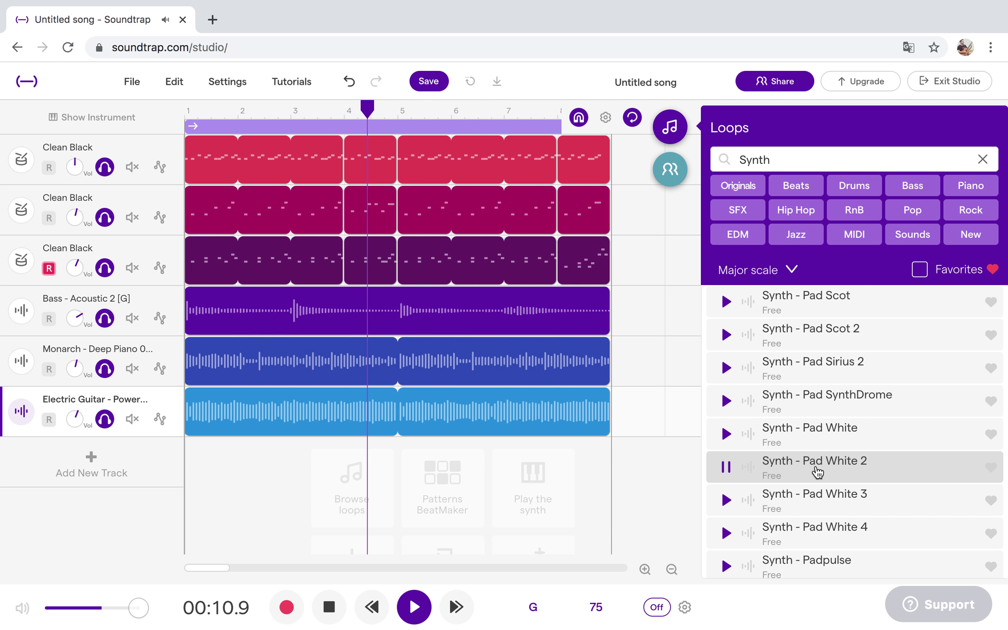
left_click(726, 534)
left_click(728, 433)
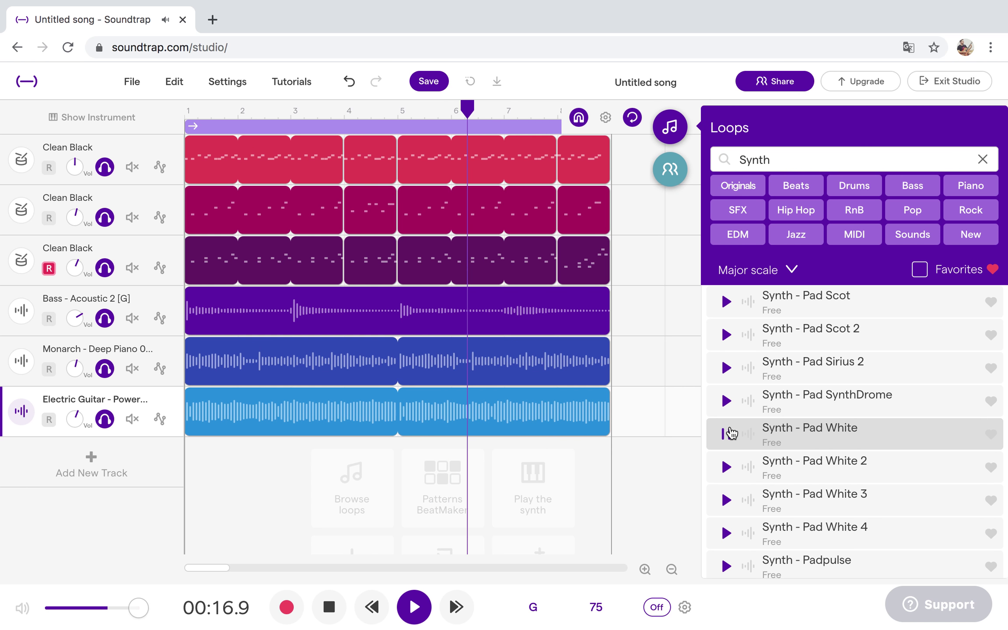
left_click(727, 400)
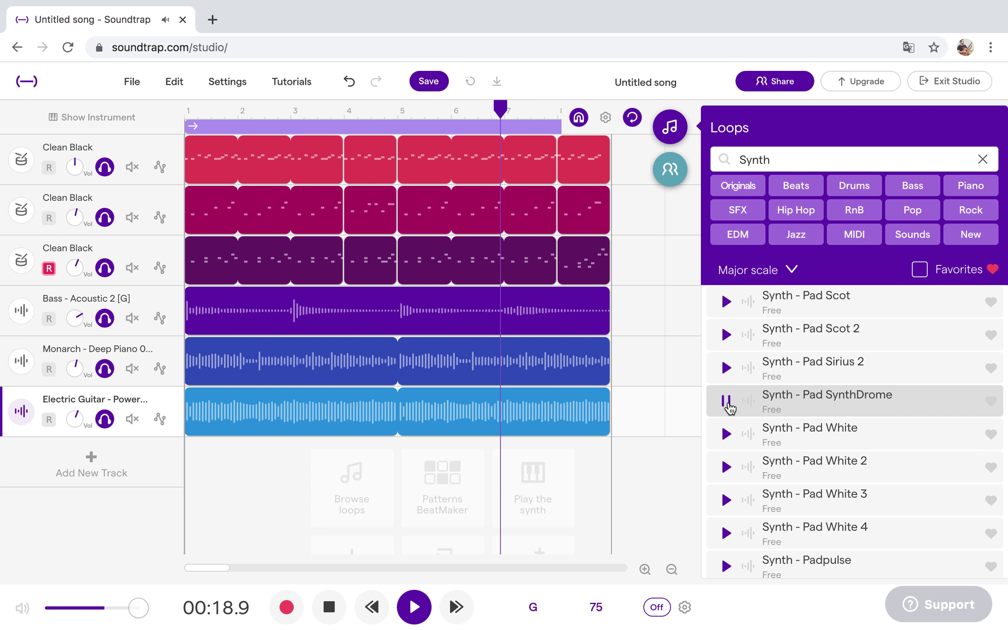
left_click(727, 367)
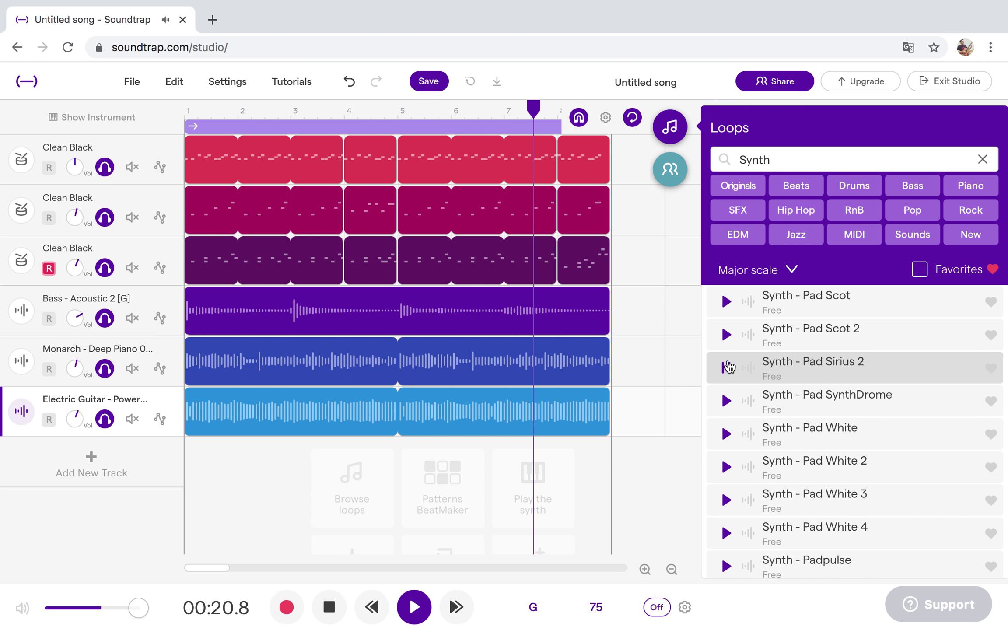
left_click(727, 301)
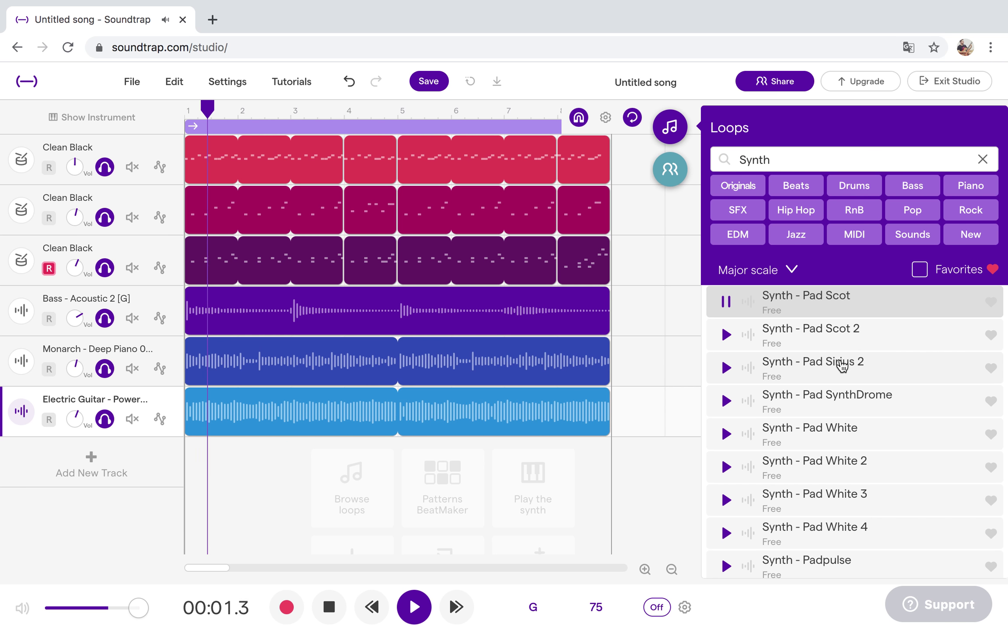
scroll(845, 361, "up", 3)
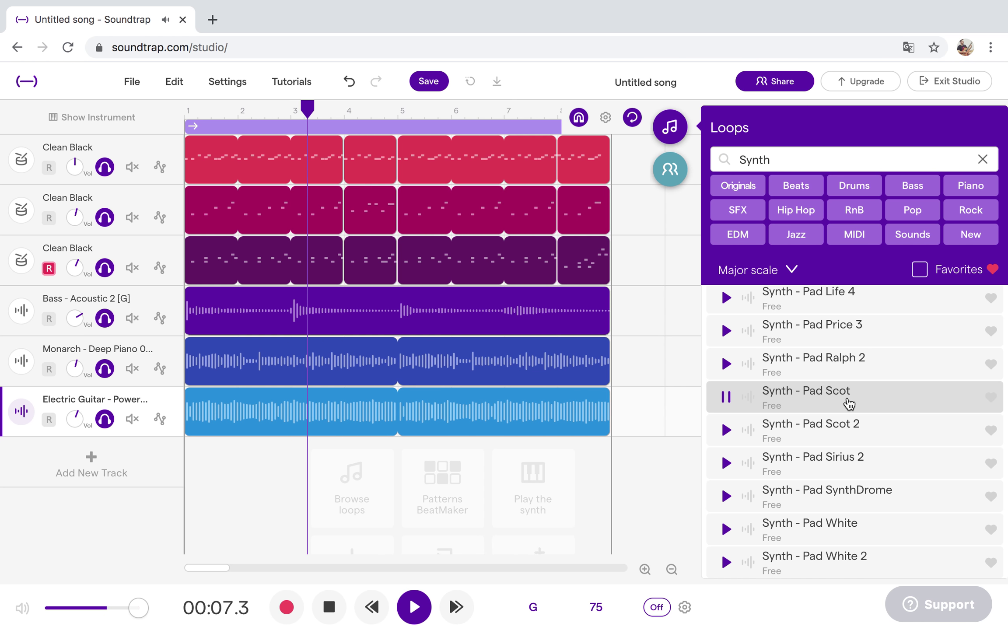
Add Synth - Pad Scot as a track, mute drums, guitar and piano, and lower the pad's volume.
double_click(848, 404)
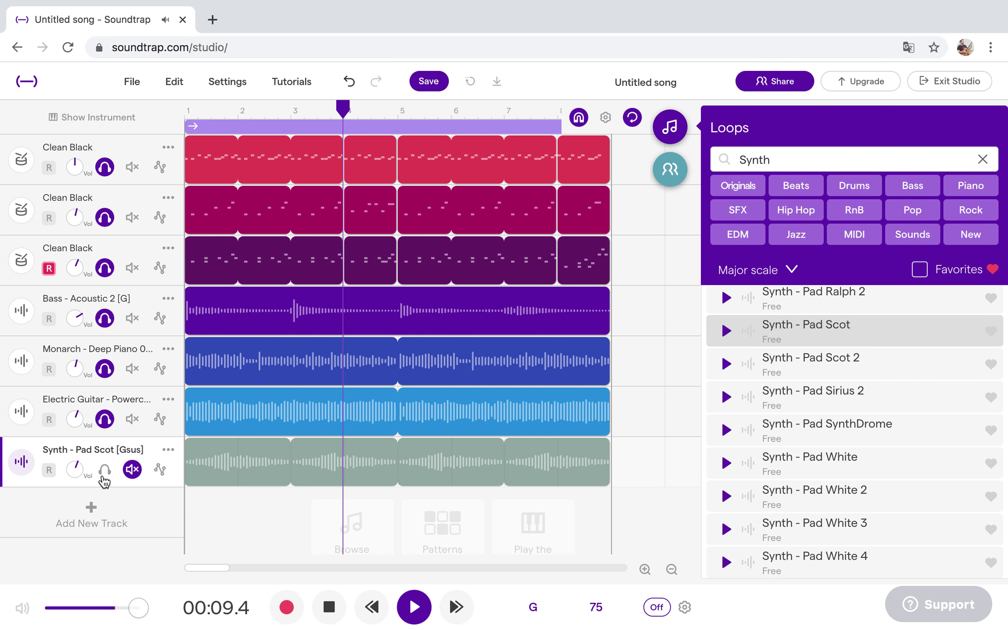
left_click(105, 473)
left_click(132, 166)
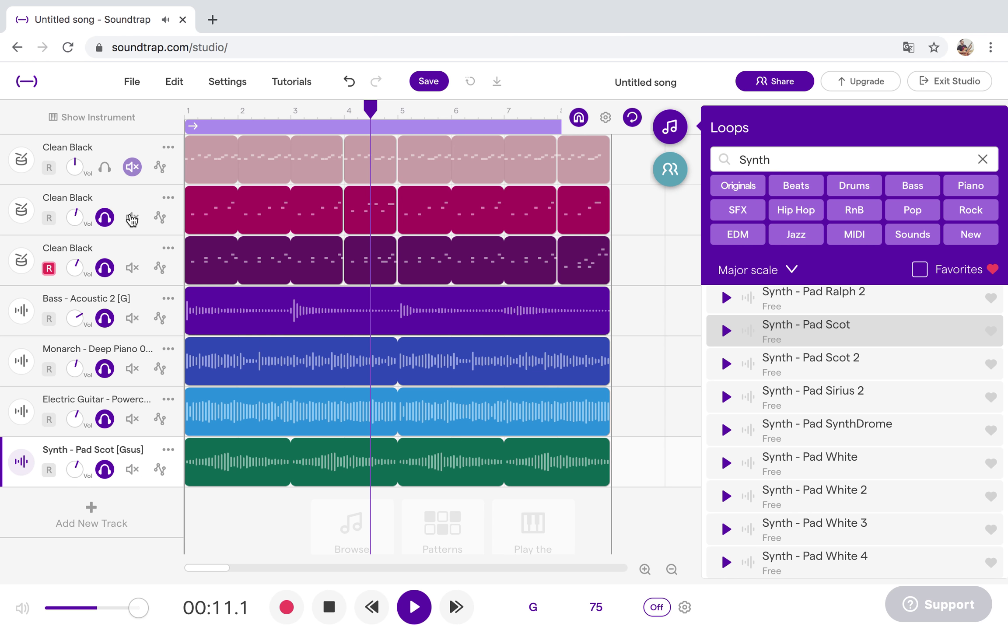
left_click(132, 217)
left_click(133, 268)
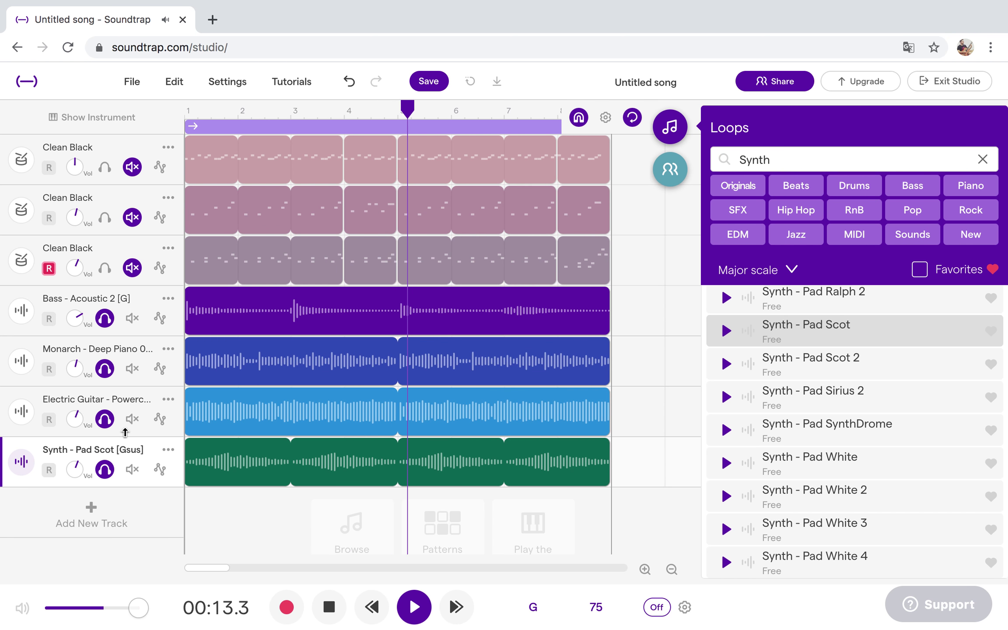
left_click(132, 419)
left_click(132, 369)
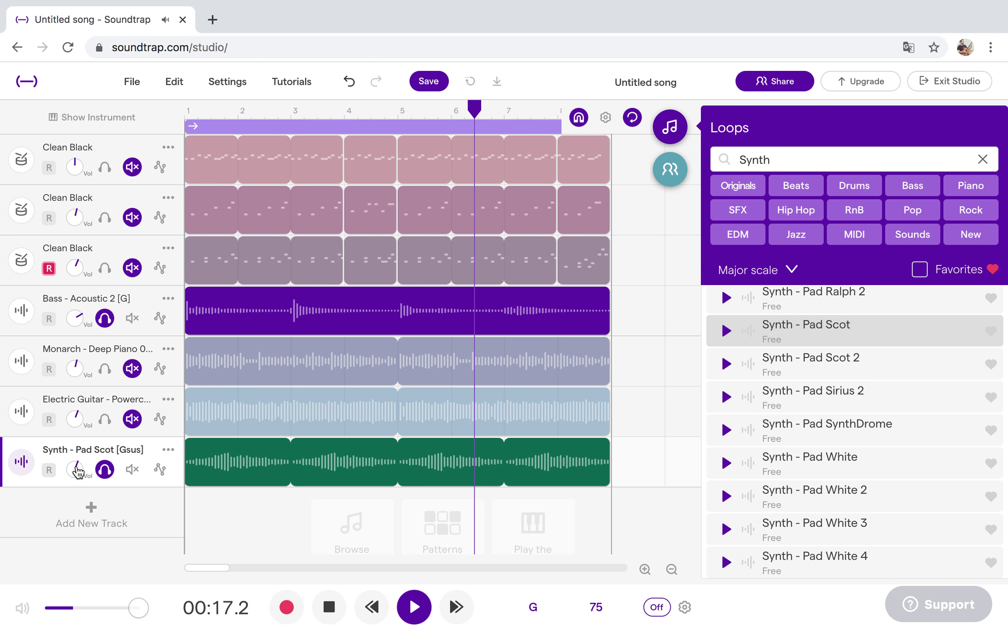
left_click_drag(95, 469, 141, 462)
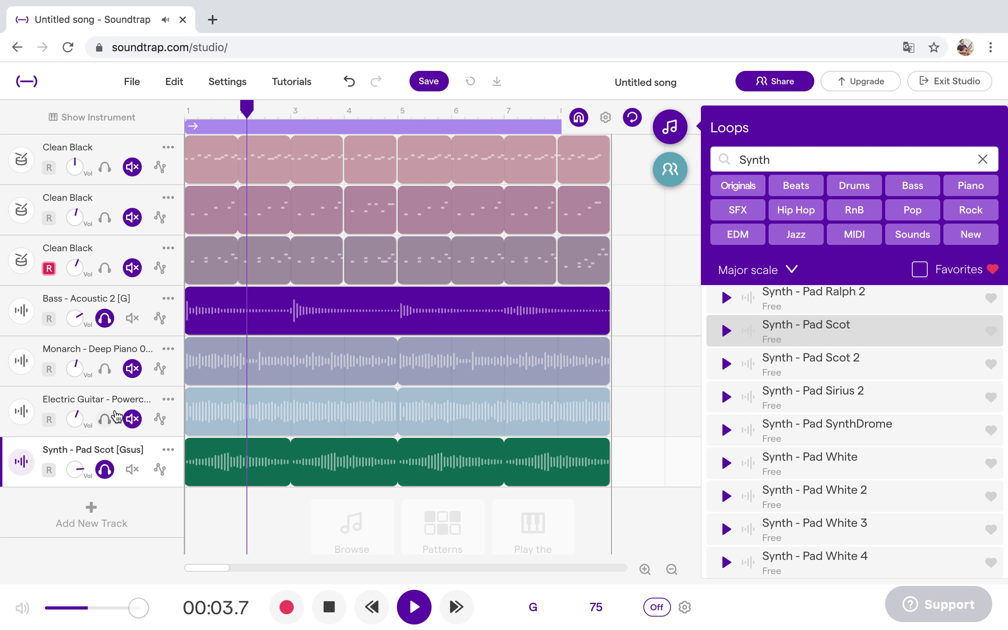
Compare the bass, piano, guitar and pad tracks, then unmute every track including the three drums.
left_click(105, 368)
left_click(104, 318)
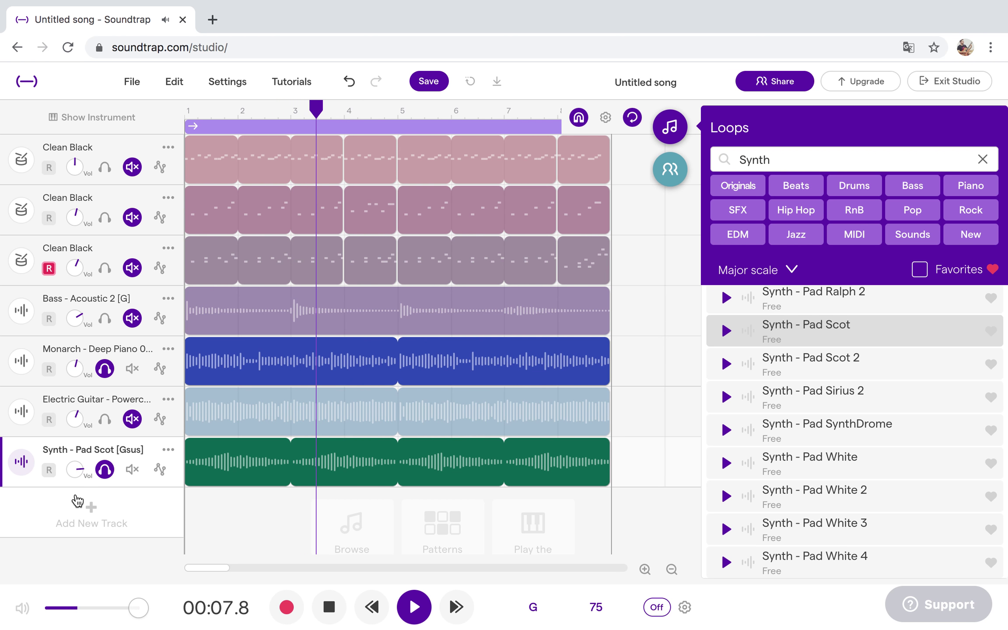
left_click(132, 370)
left_click(105, 419)
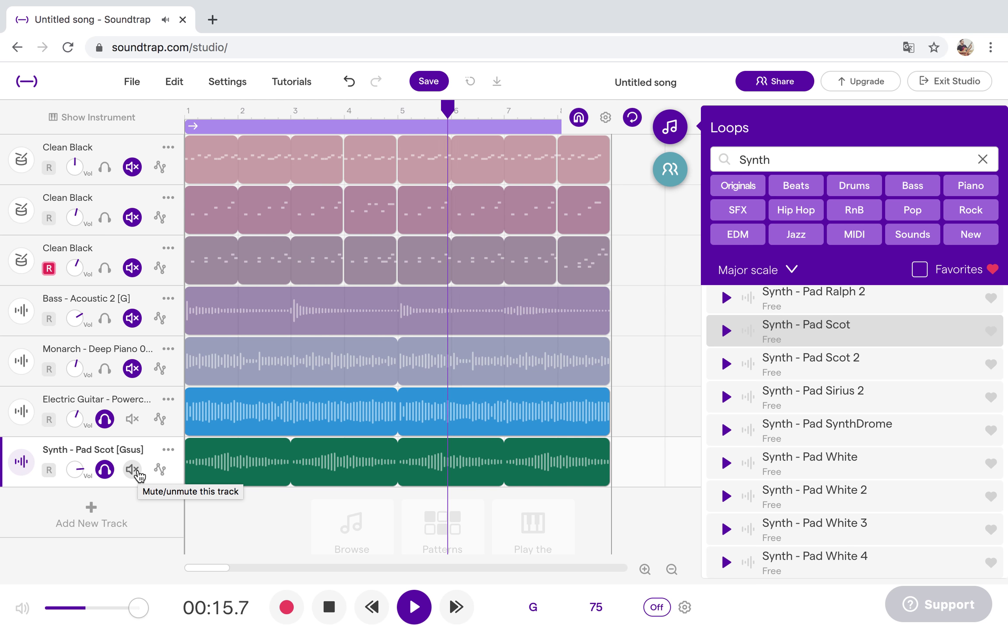
left_click(132, 469)
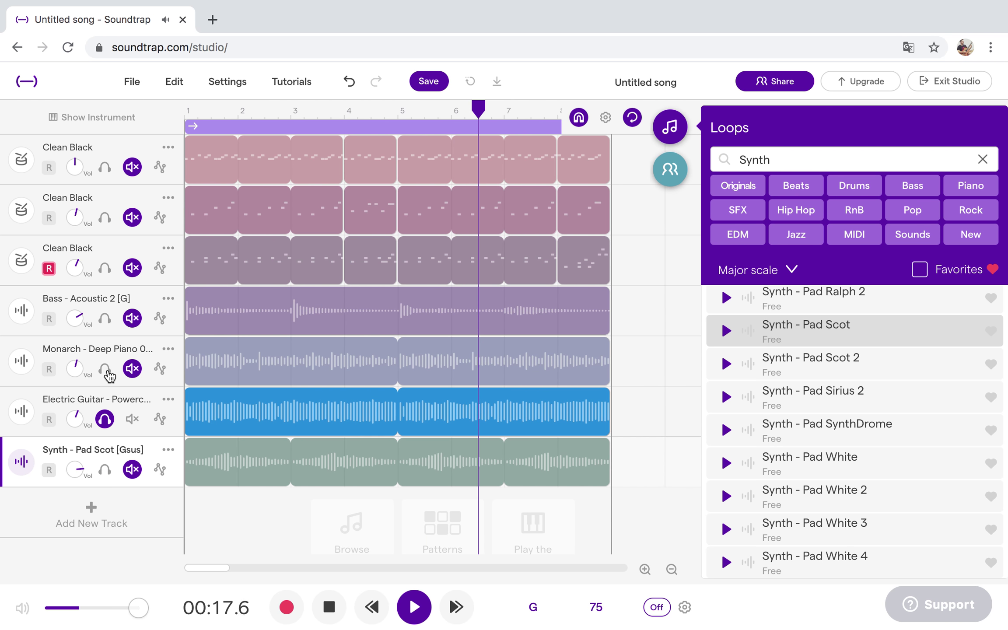
left_click(106, 370)
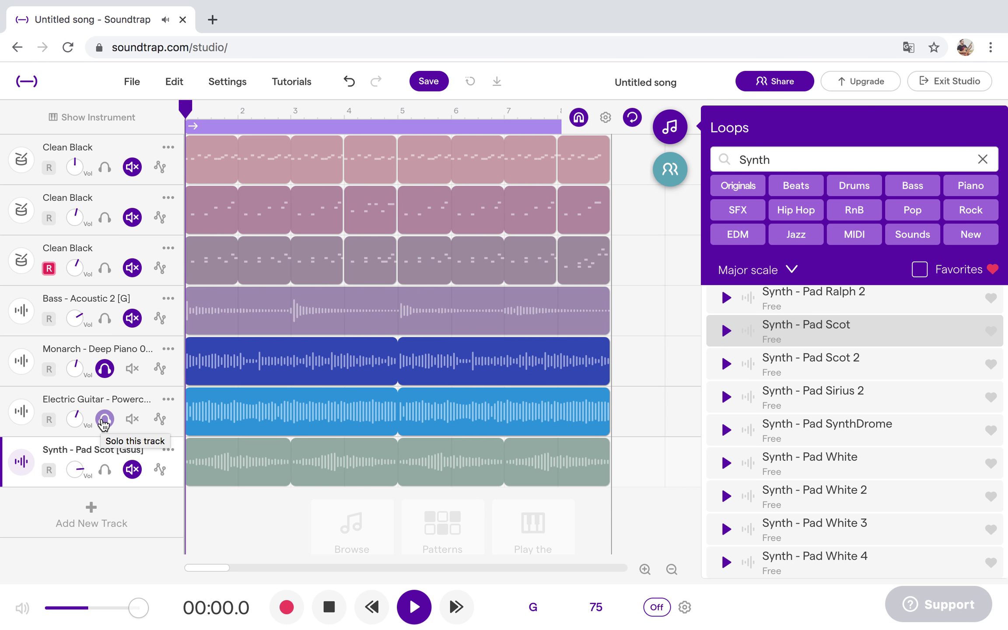
left_click(105, 469)
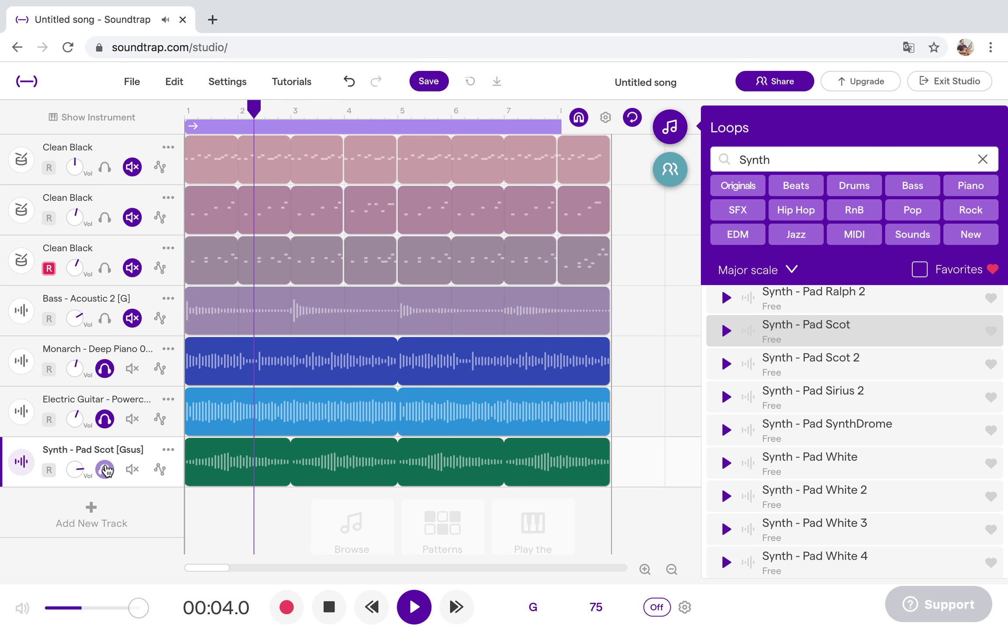
left_click(105, 319)
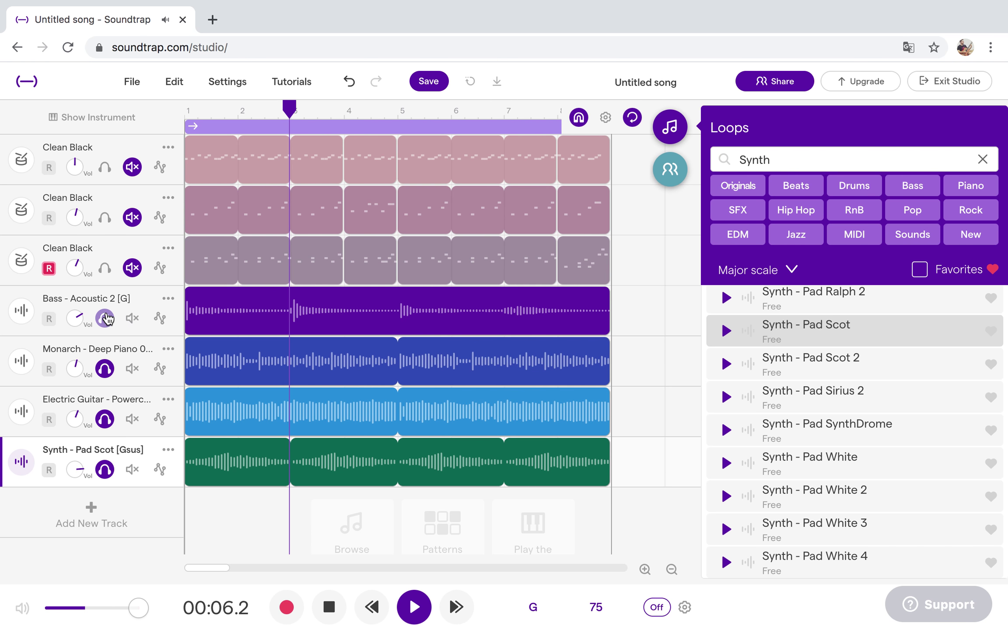
left_click(105, 168)
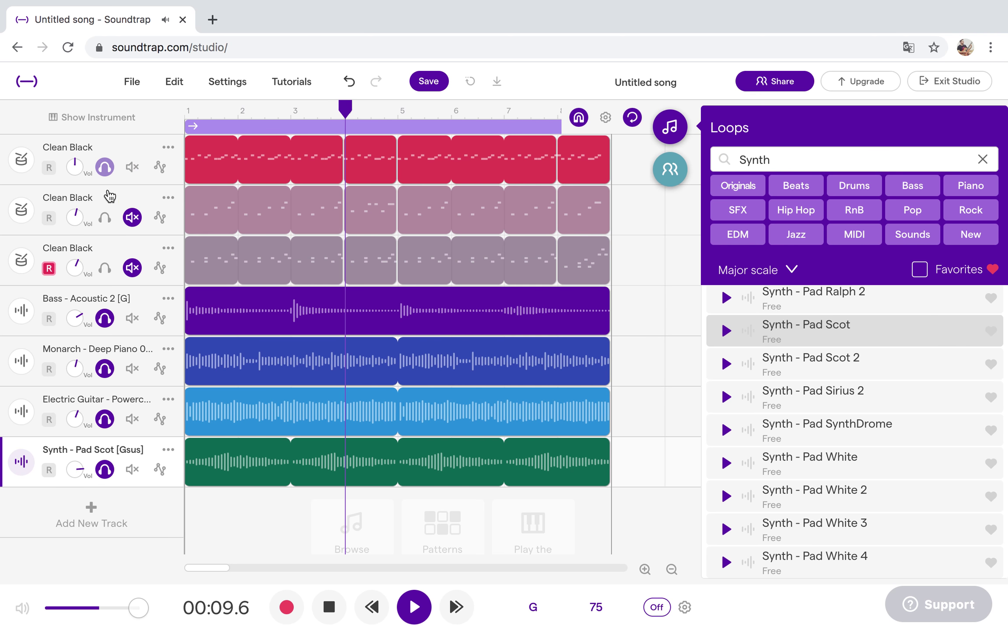
left_click(104, 217)
left_click(105, 268)
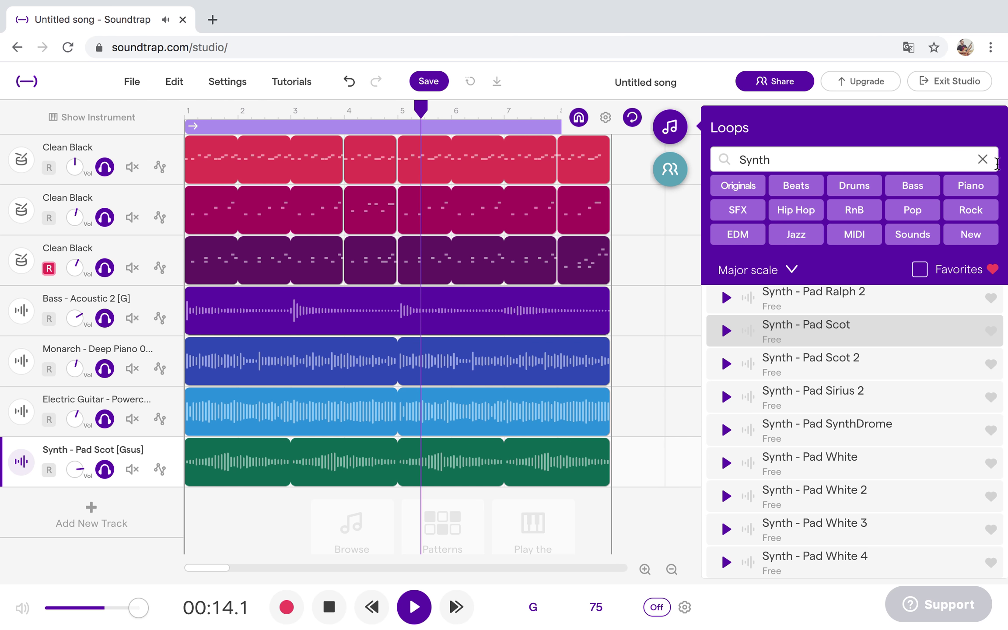
Browse the Sounds loops and preview Bicycle Wheel Spinning 2 and Bird Wing Flaps Foley 2.
left_click(983, 160)
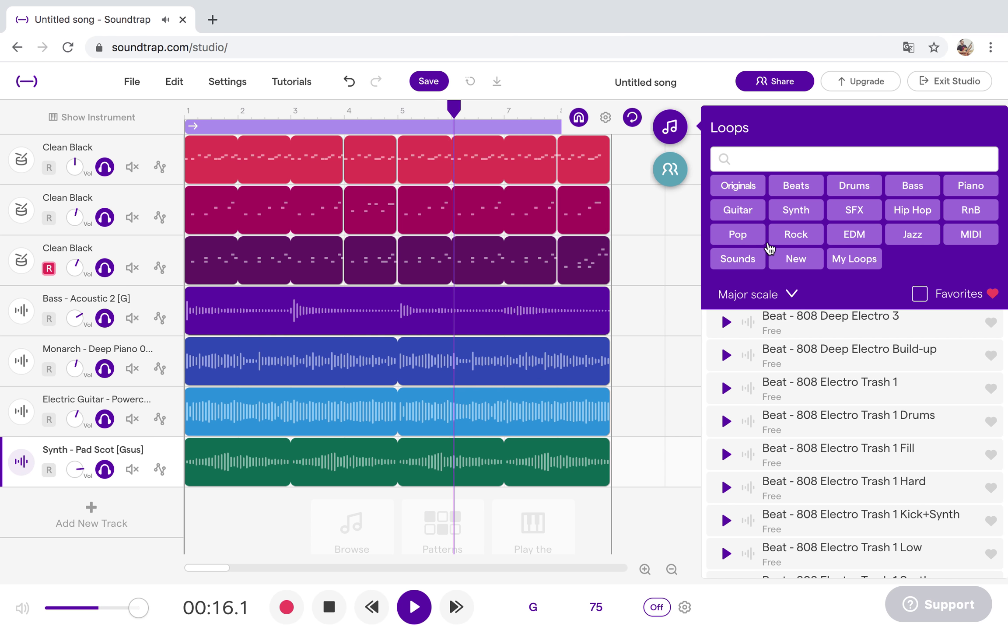
left_click(743, 262)
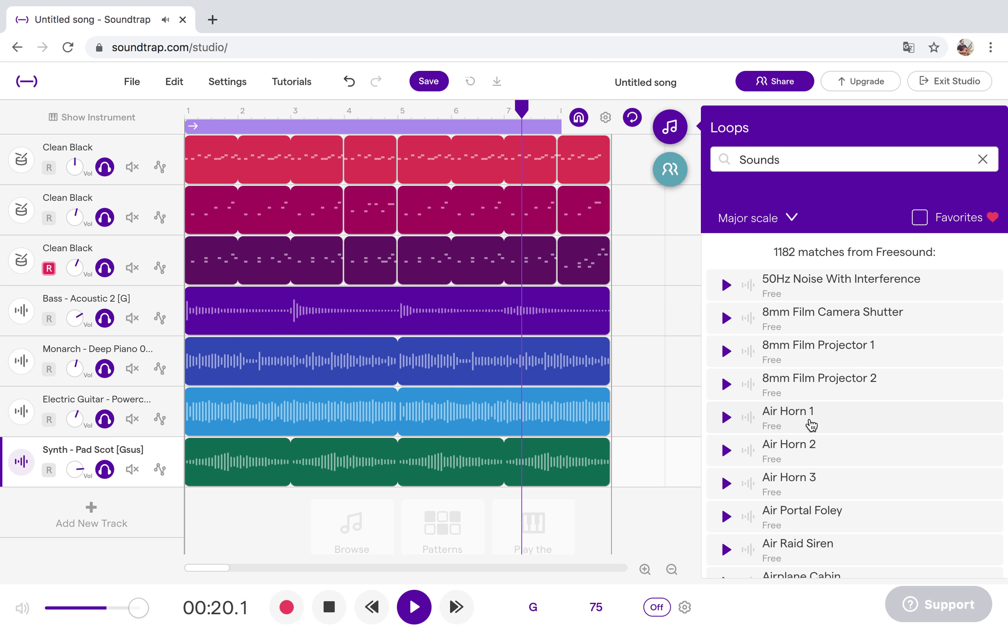
scroll(810, 425, "down", 15)
scroll(812, 425, "down", 10)
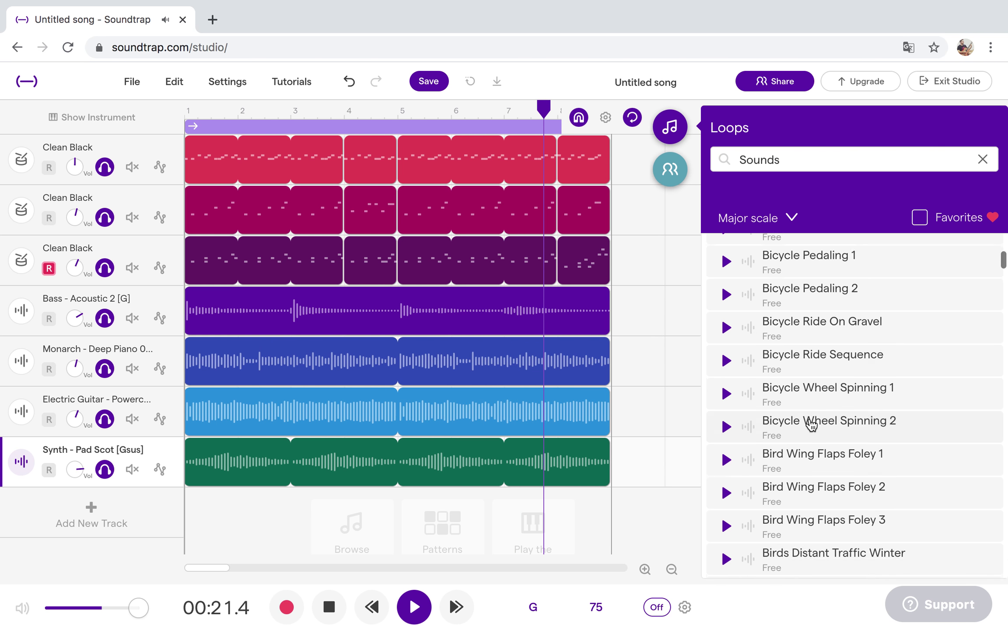
left_click(728, 391)
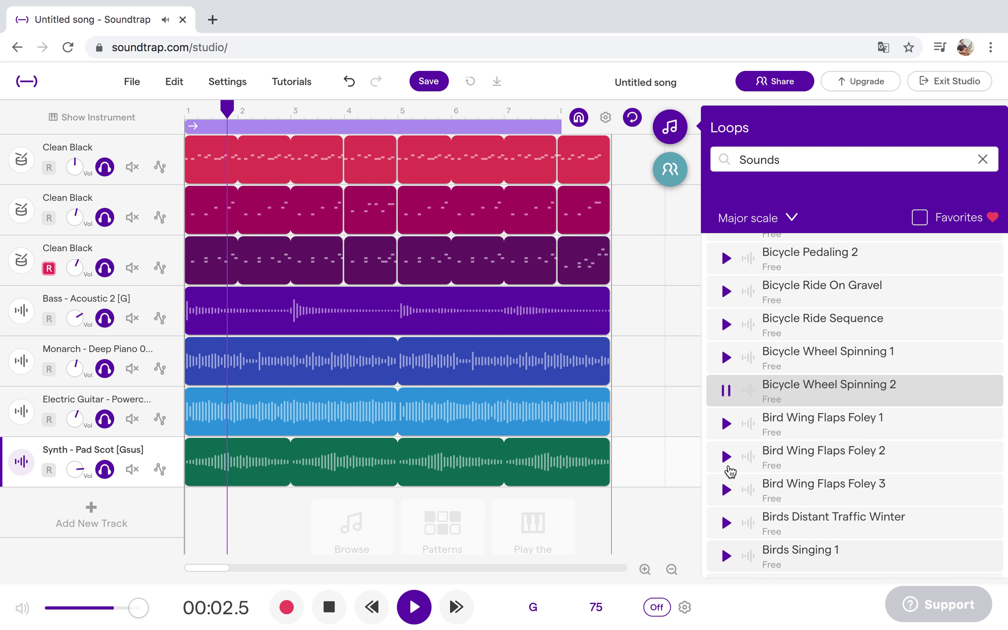
left_click(727, 458)
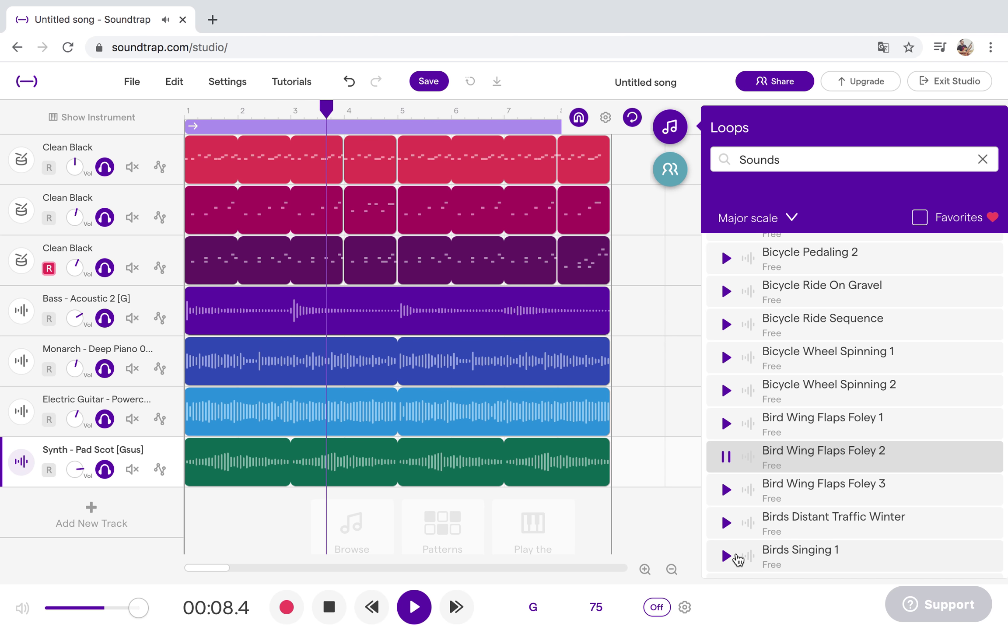
Preview Birds Singing 1, Birds Singing 2 and Birds Wind And Chimes, then add Birds Singing 1 as a track.
left_click(730, 560)
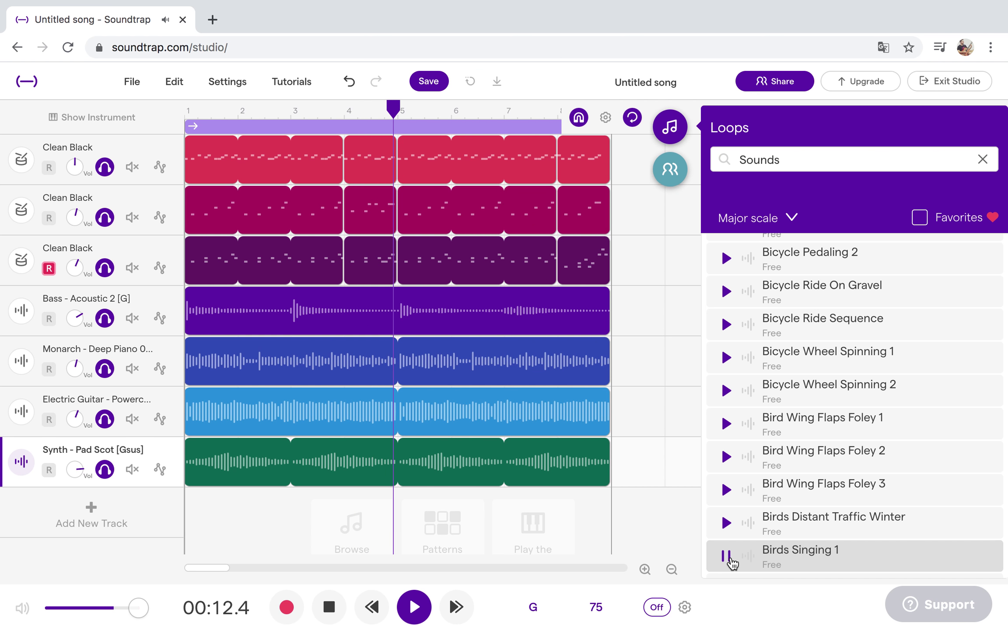
scroll(766, 516, "down", 3)
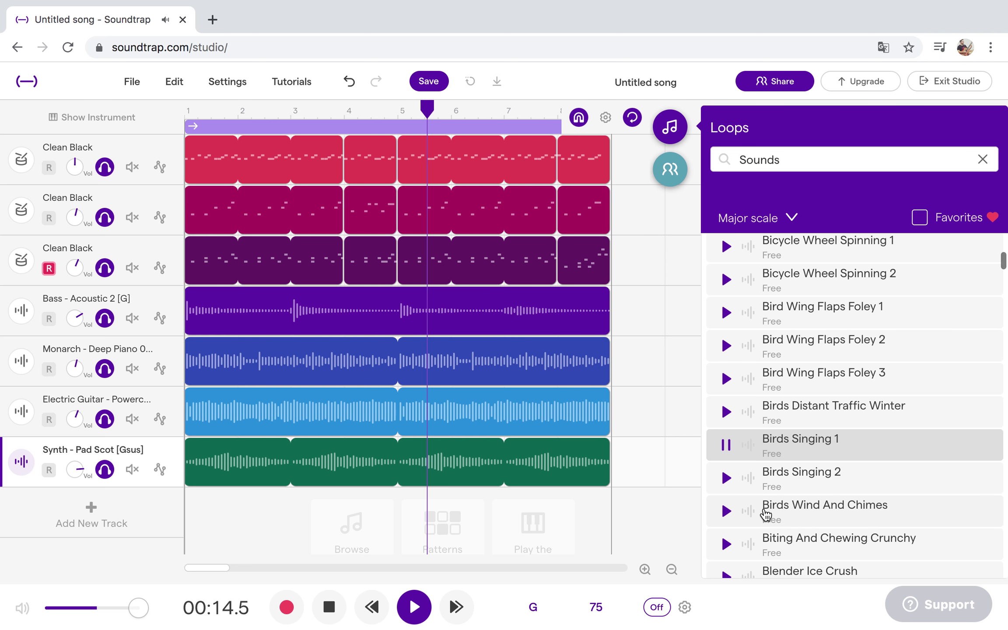
left_click(728, 479)
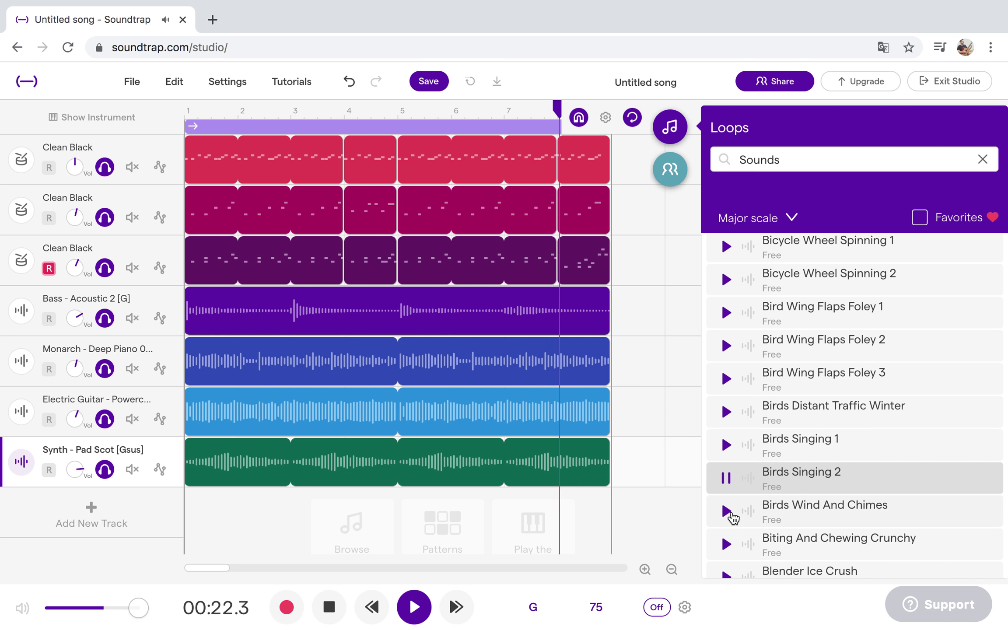
left_click(726, 511)
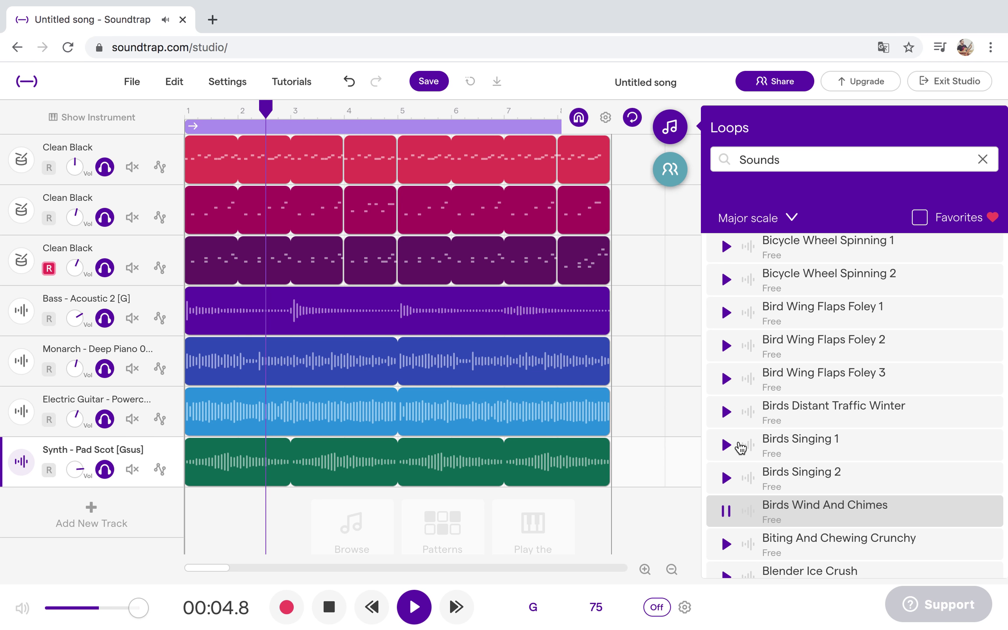
left_click(726, 445)
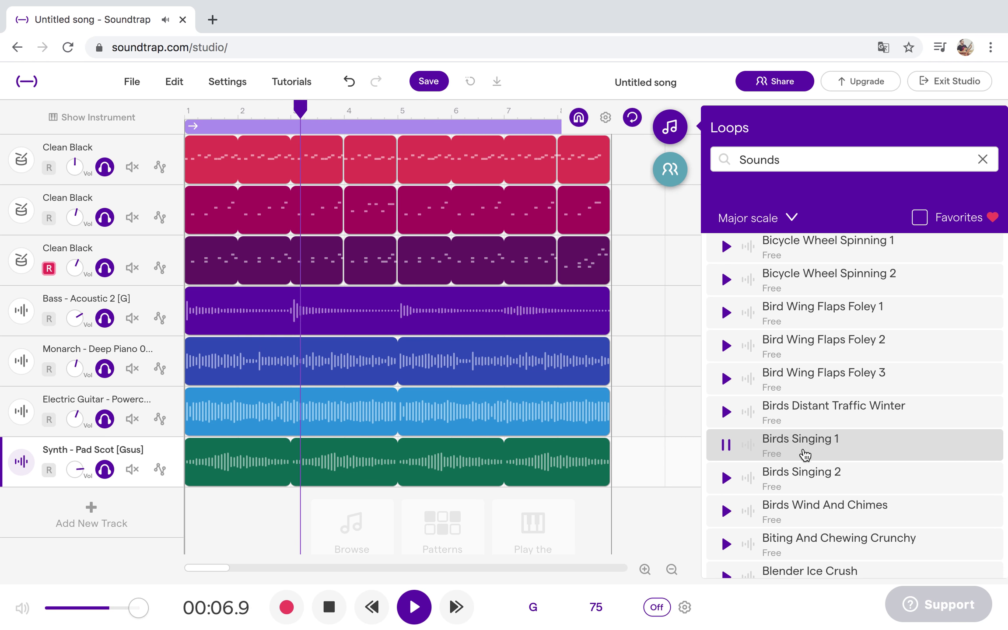
left_click_drag(520, 410, 331, 428)
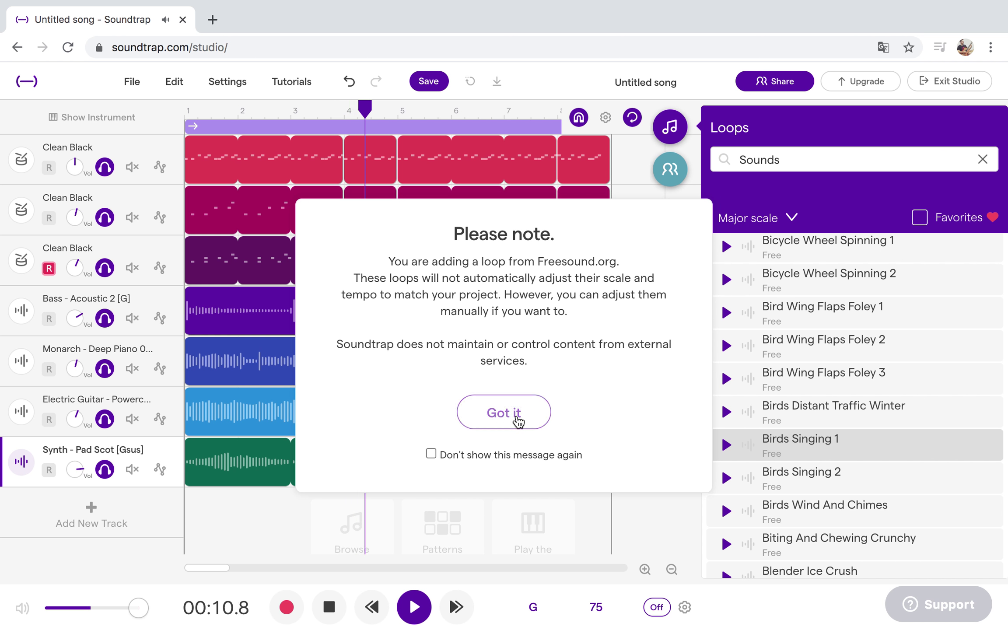
left_click(517, 415)
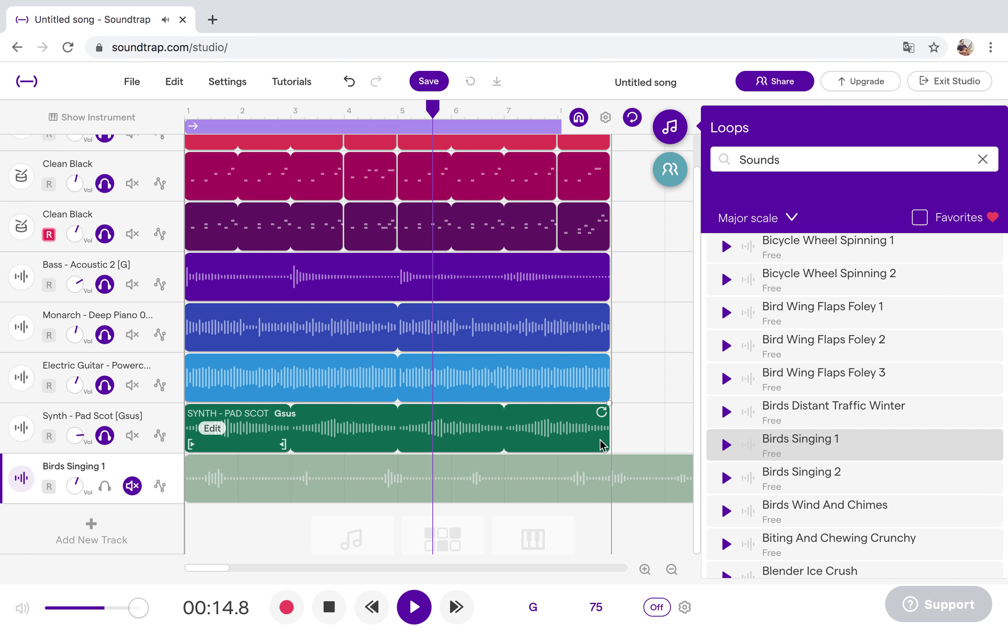
Cut the Birds Singing 1 clip off at bar 9, unmute its track and replay from the start.
left_click(412, 606)
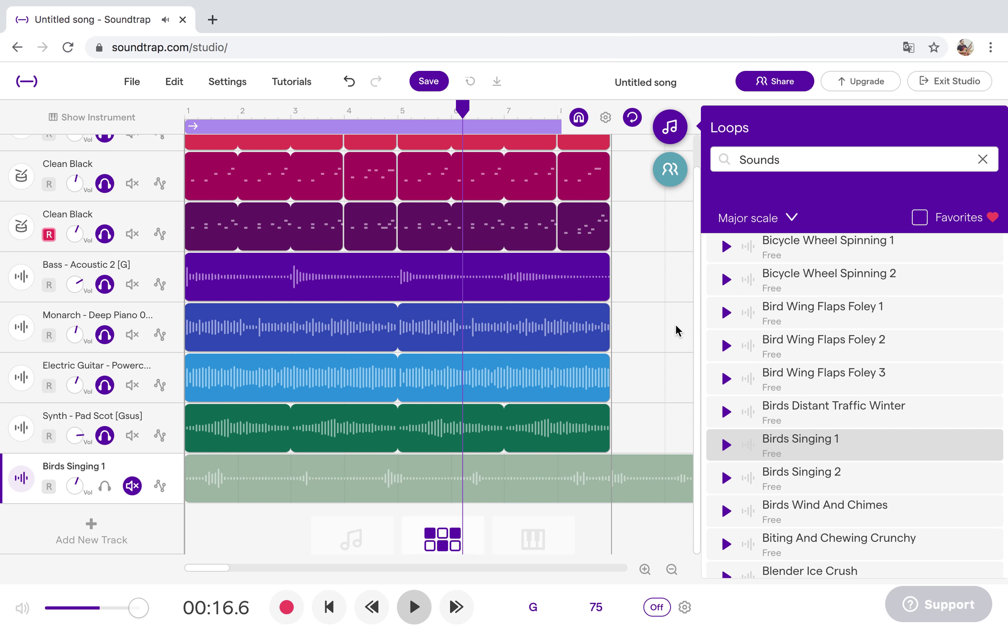
left_click(670, 128)
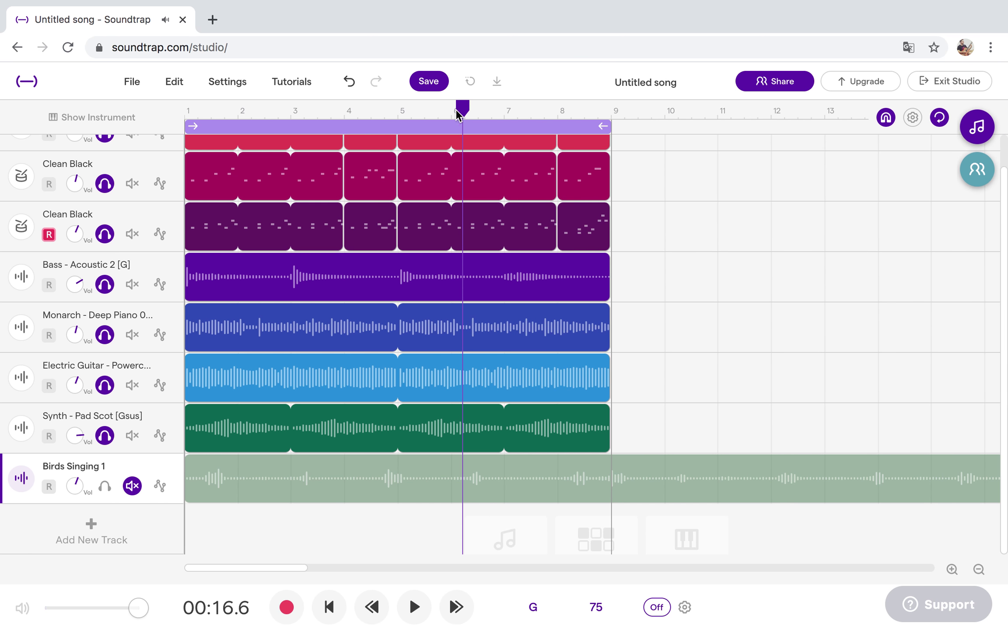
left_click_drag(460, 110, 617, 109)
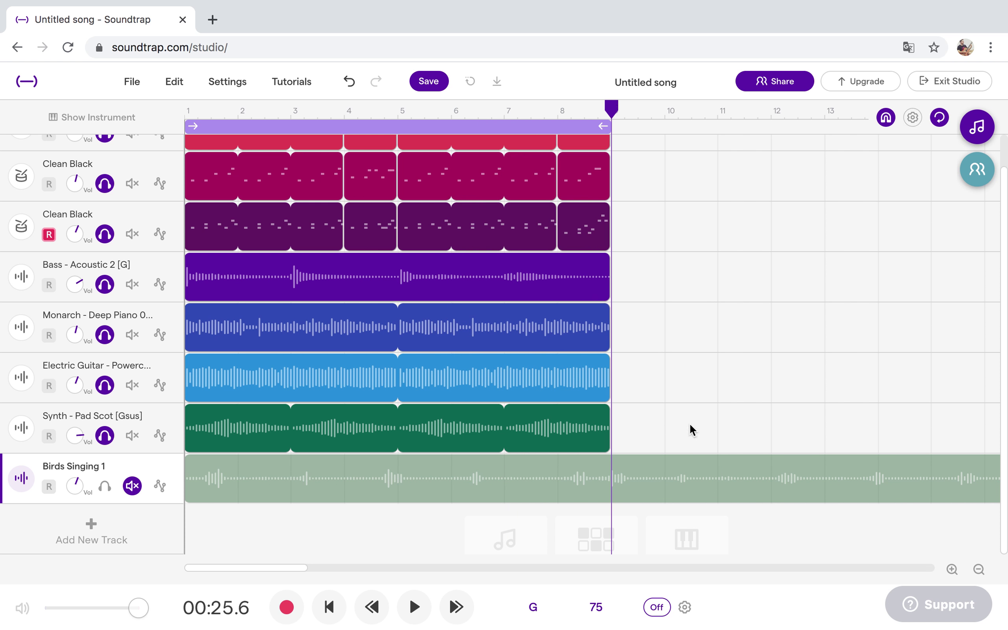
right_click(671, 471)
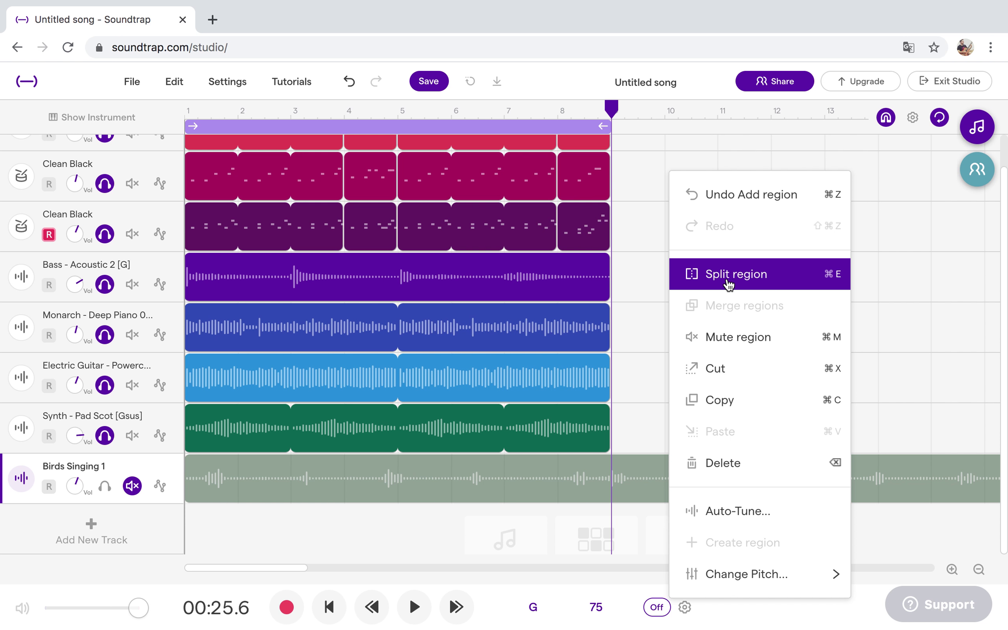
left_click(732, 275)
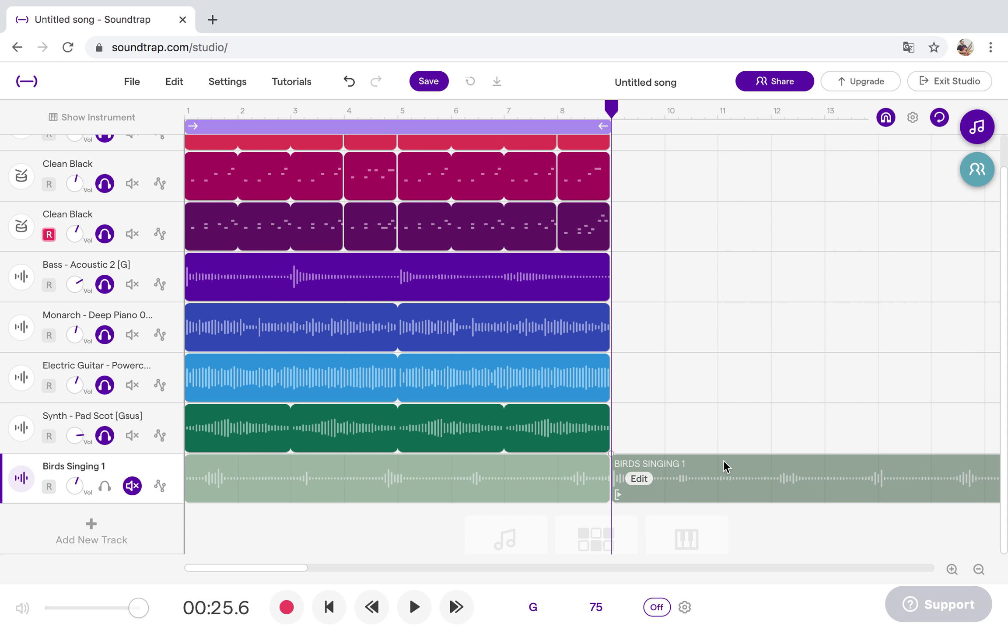
key("Delete")
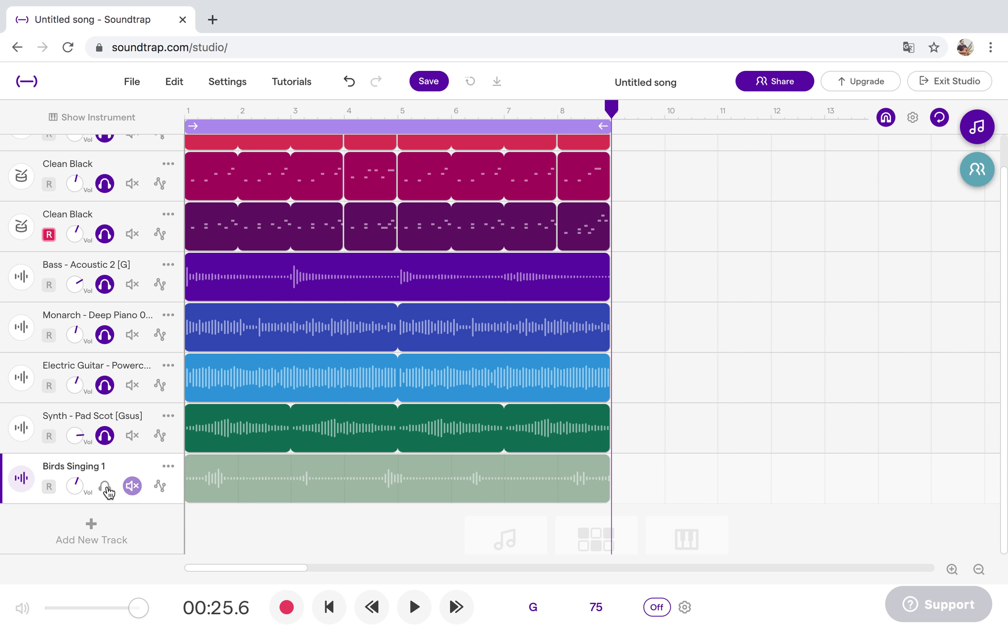
left_click(133, 486)
left_click(412, 619)
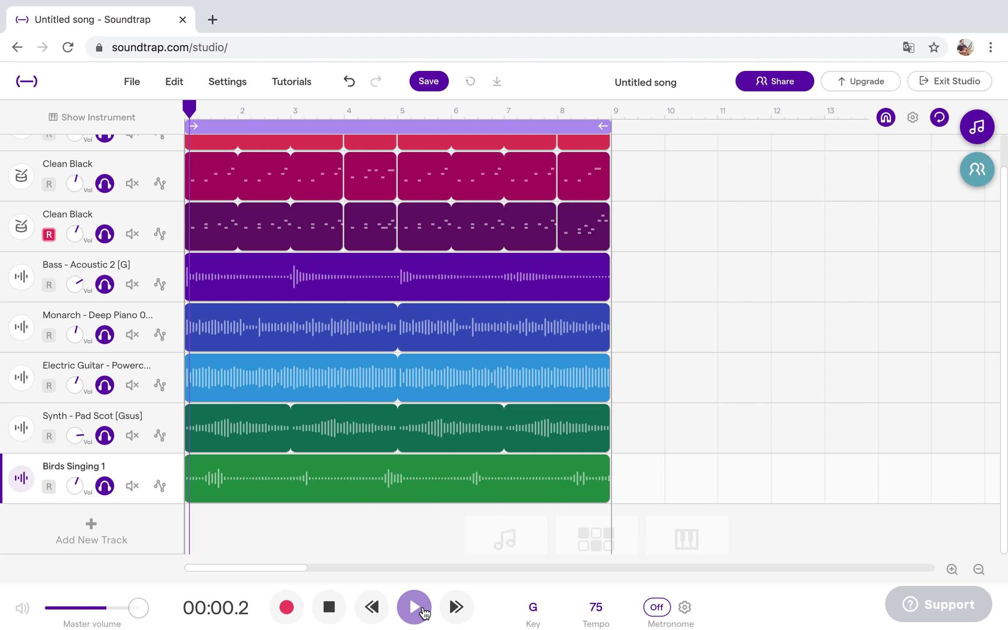
Lower the Birds Singing 1 volume knob while the mix plays, then stop playback.
left_click_drag(74, 486, 49, 504)
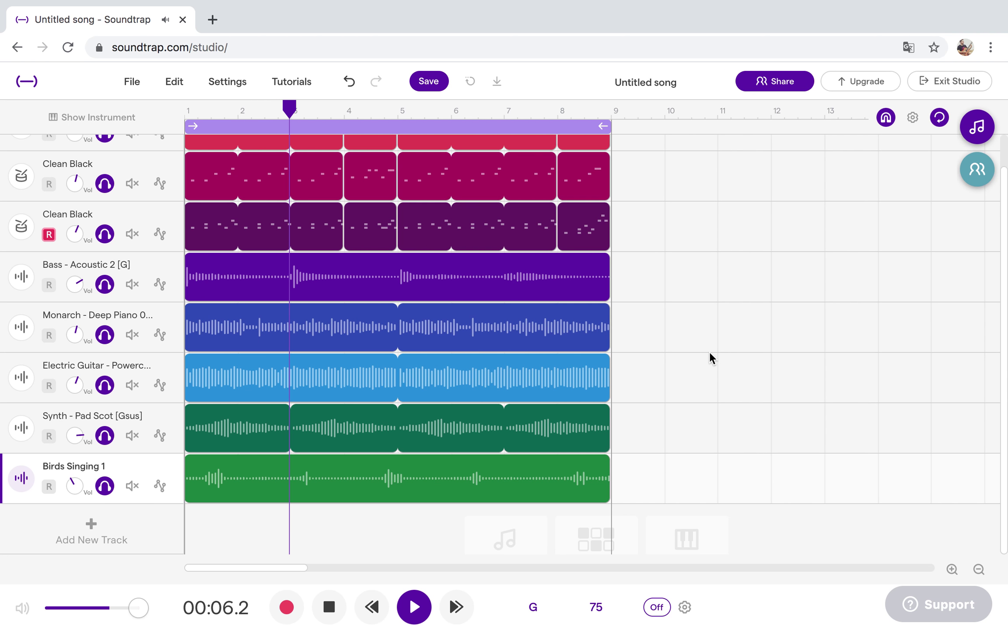
scroll(710, 352, "up", 1)
scroll(710, 353, "up", 1)
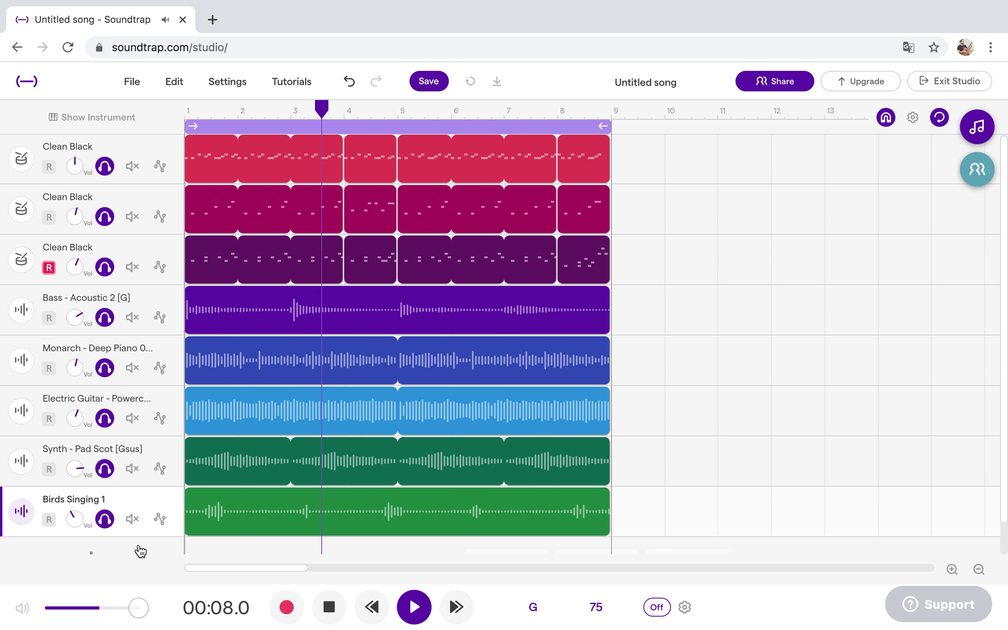
left_click_drag(71, 520, 70, 523)
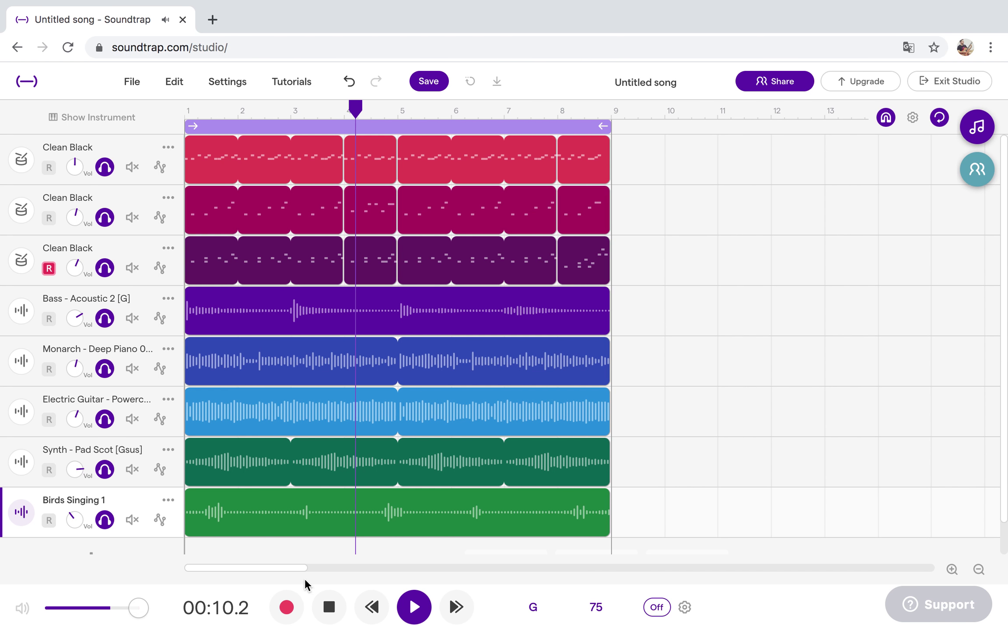
left_click(416, 608)
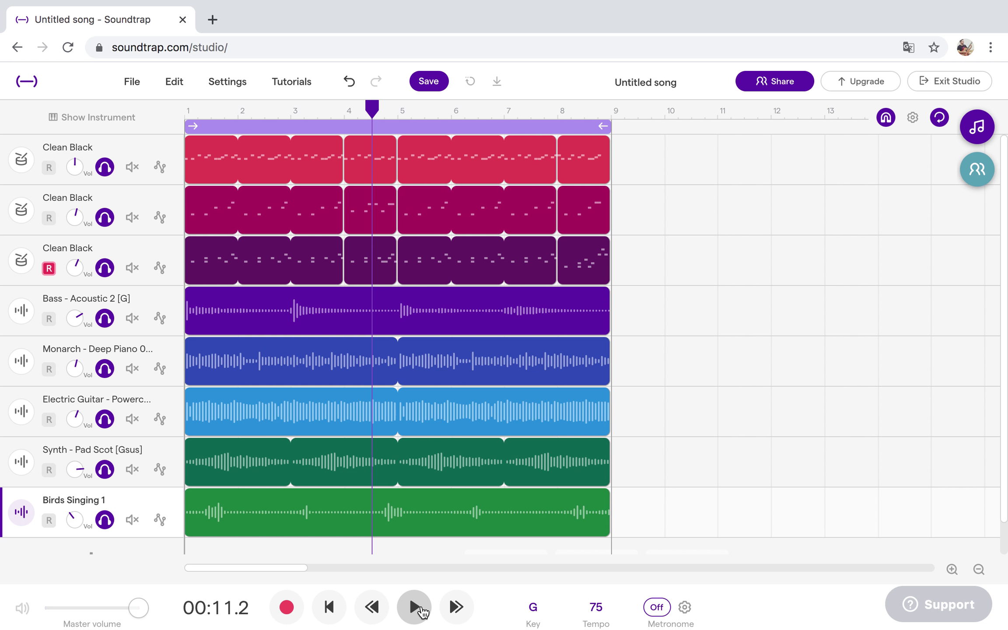
Mute the three Clean Black drum, Birds, Synth Pad, piano and guitar tracks.
left_click(132, 167)
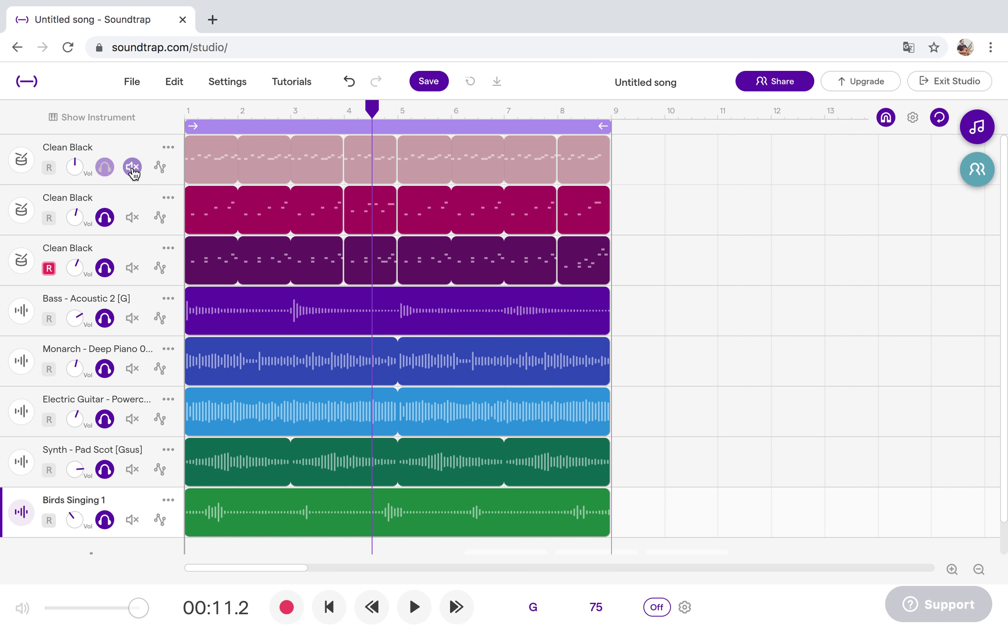
left_click(132, 218)
left_click(132, 268)
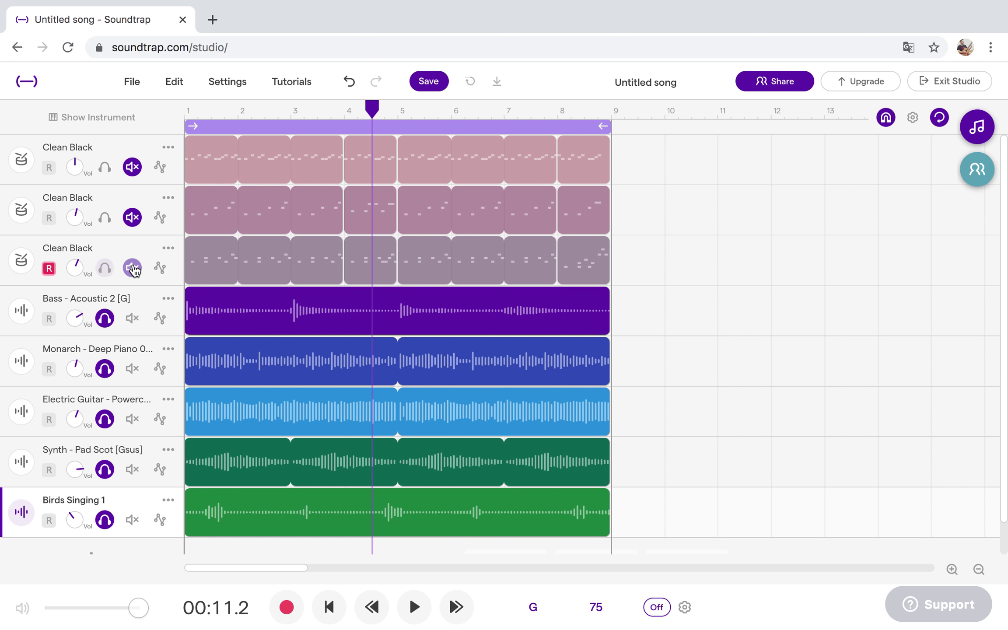
left_click(132, 520)
left_click(136, 467)
left_click(133, 405)
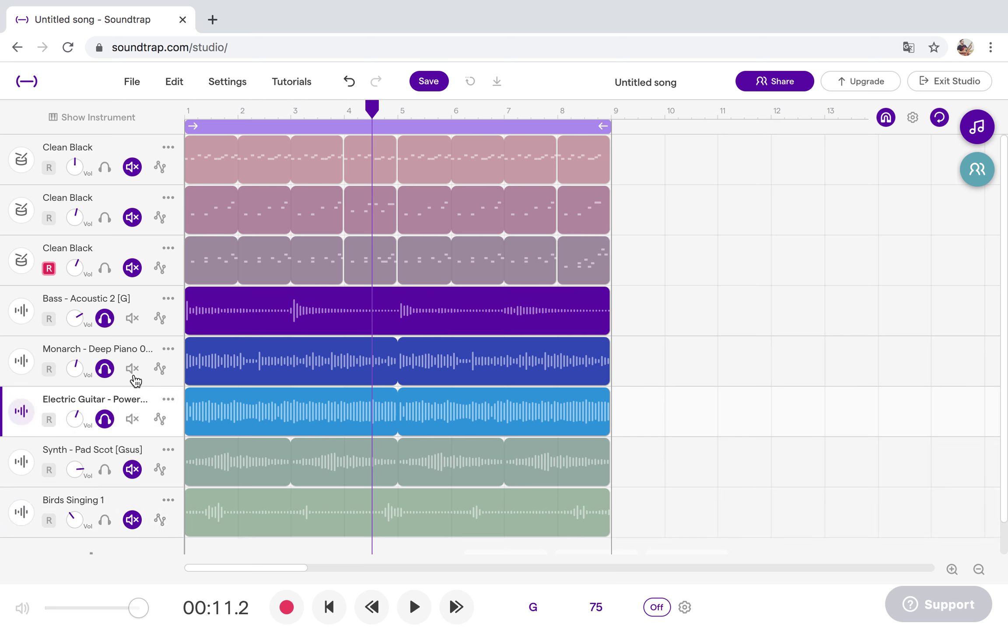
left_click(132, 369)
left_click(132, 419)
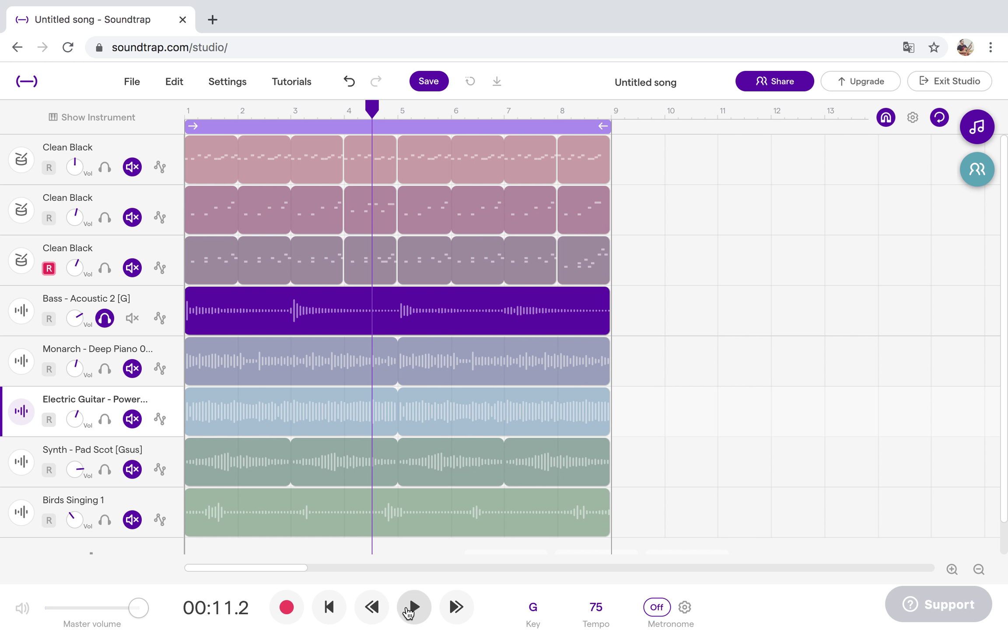
Play the bass alone and open its Basic Amp instrument panel with the Voice Clean preset.
left_click(414, 608)
left_click(24, 312)
left_click(22, 311)
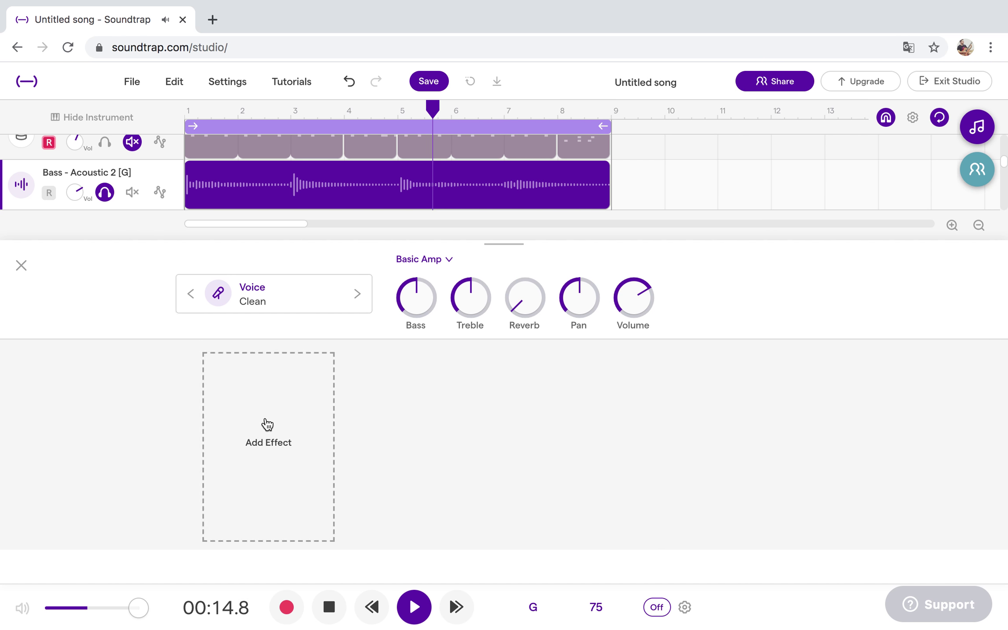
Add a 3D effect to the bass track, aimed front-right and positioned Above, then close the panel.
left_click(22, 265)
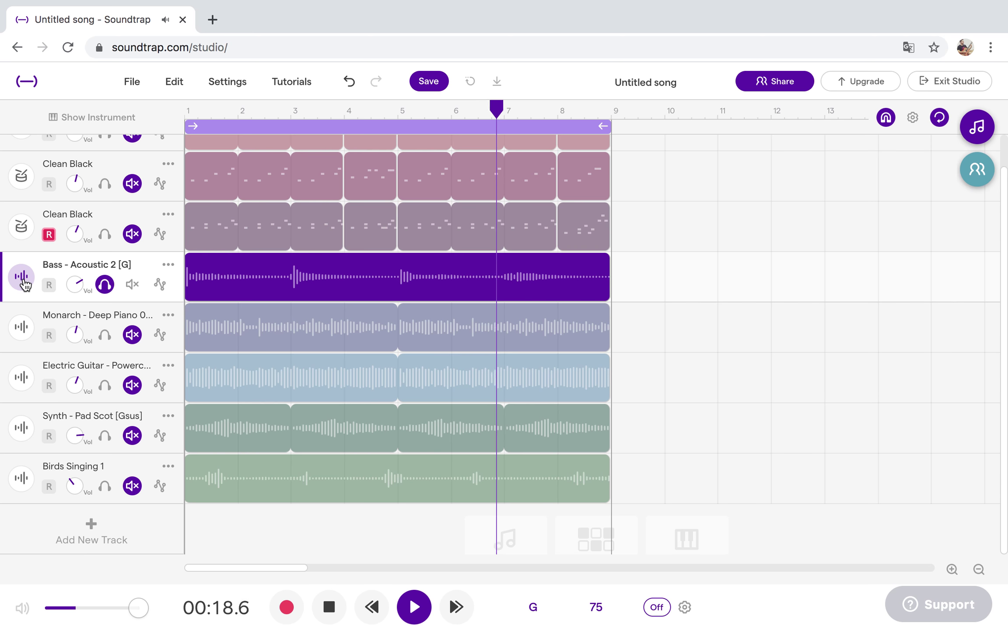
left_click(21, 280)
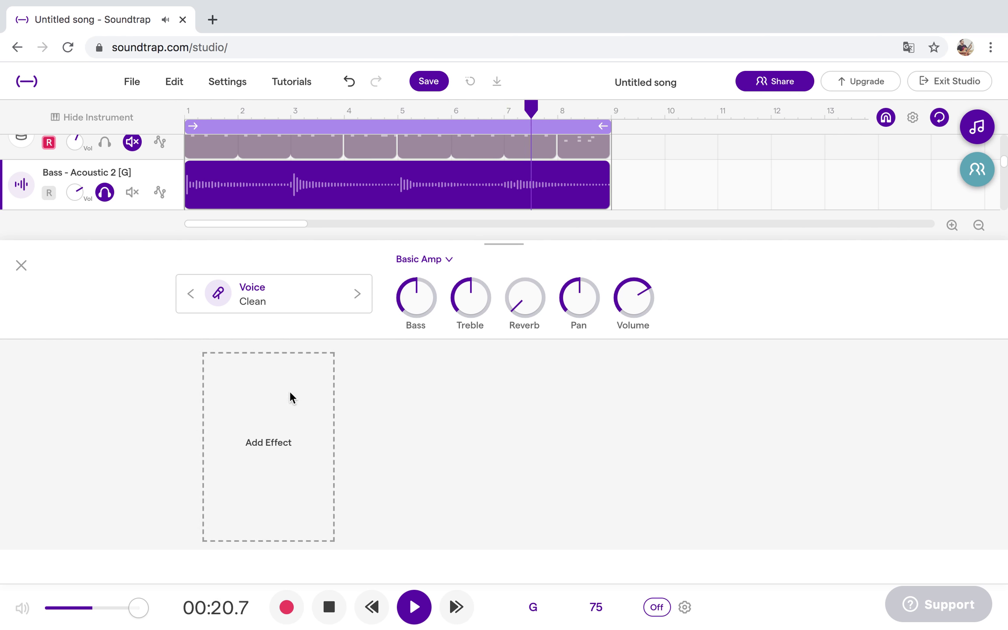
left_click(289, 391)
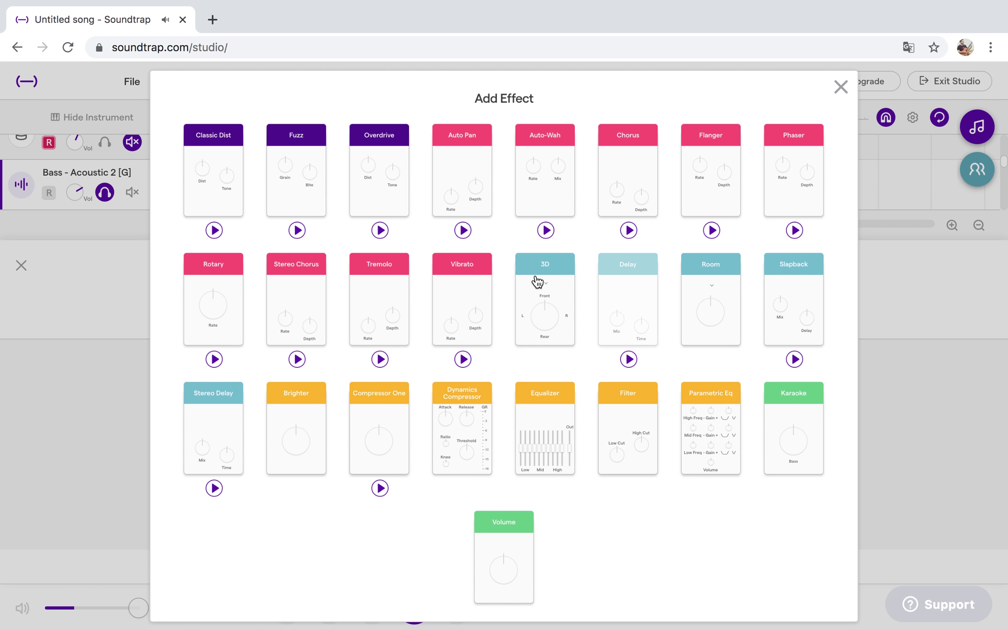
left_click(540, 282)
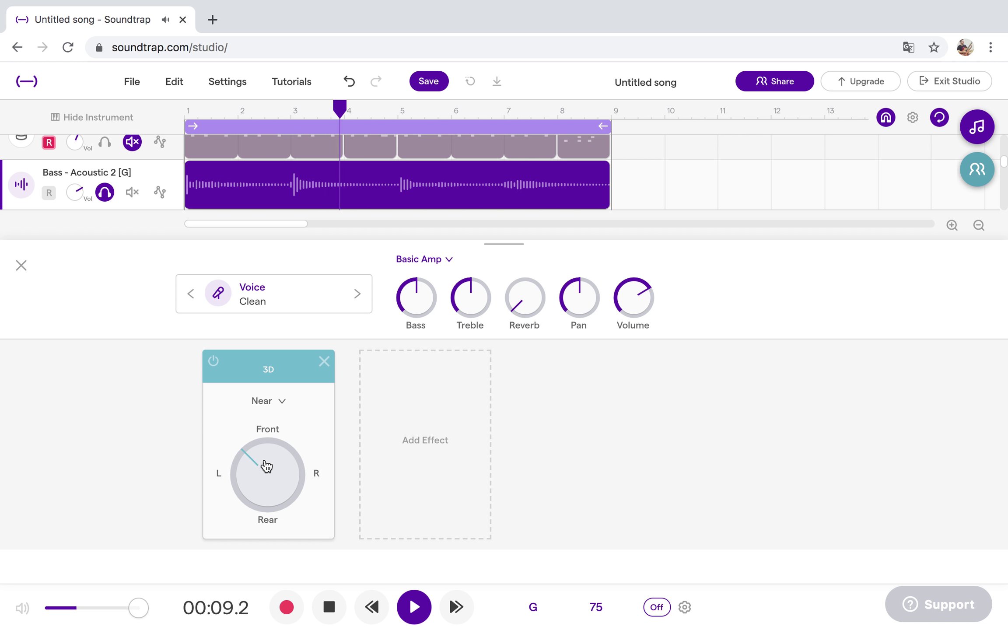
left_click_drag(313, 454, 328, 466)
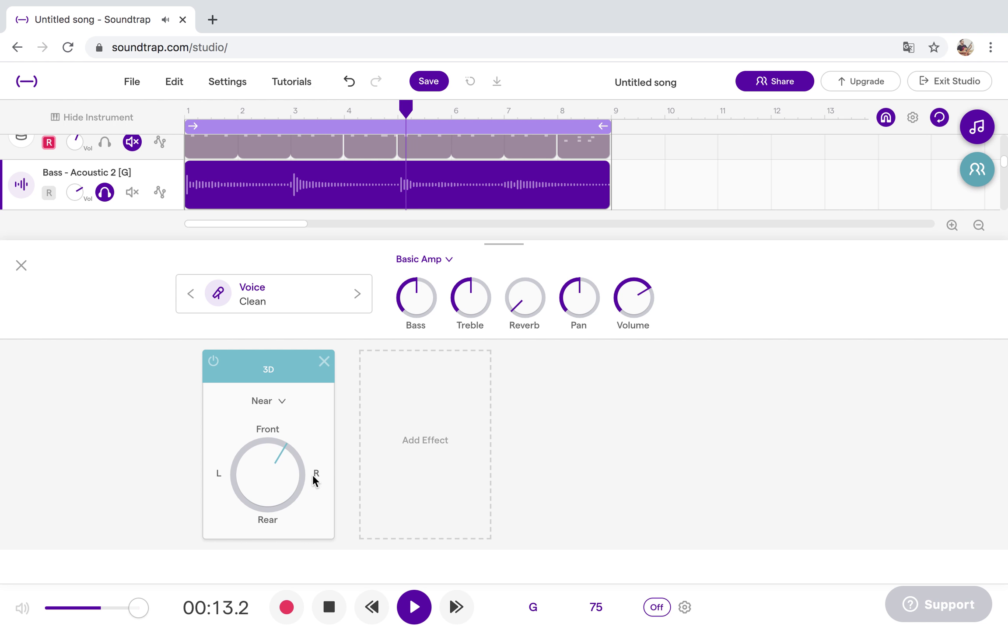
left_click(284, 401)
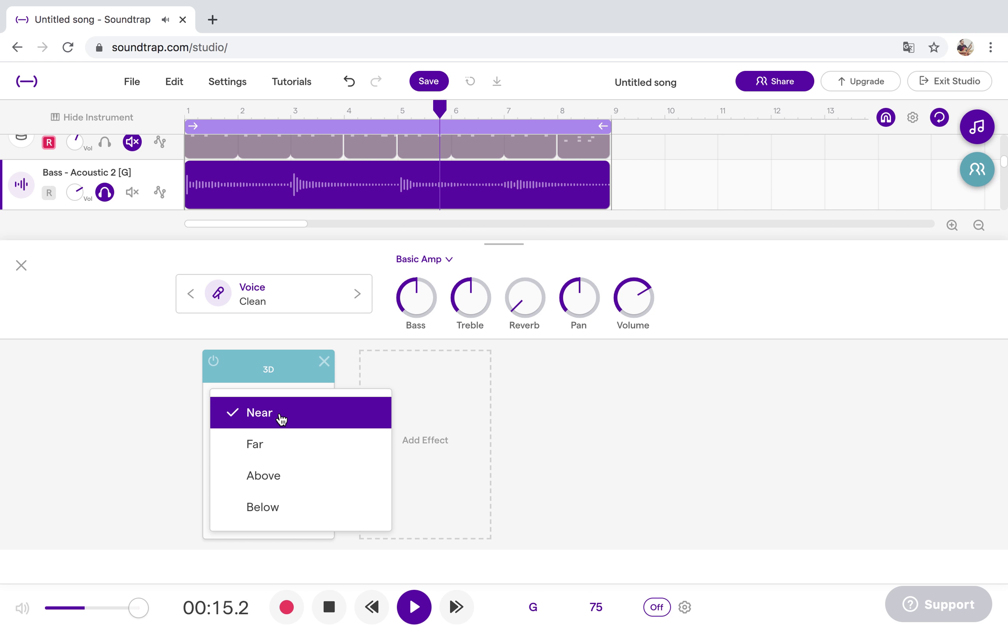
left_click(281, 477)
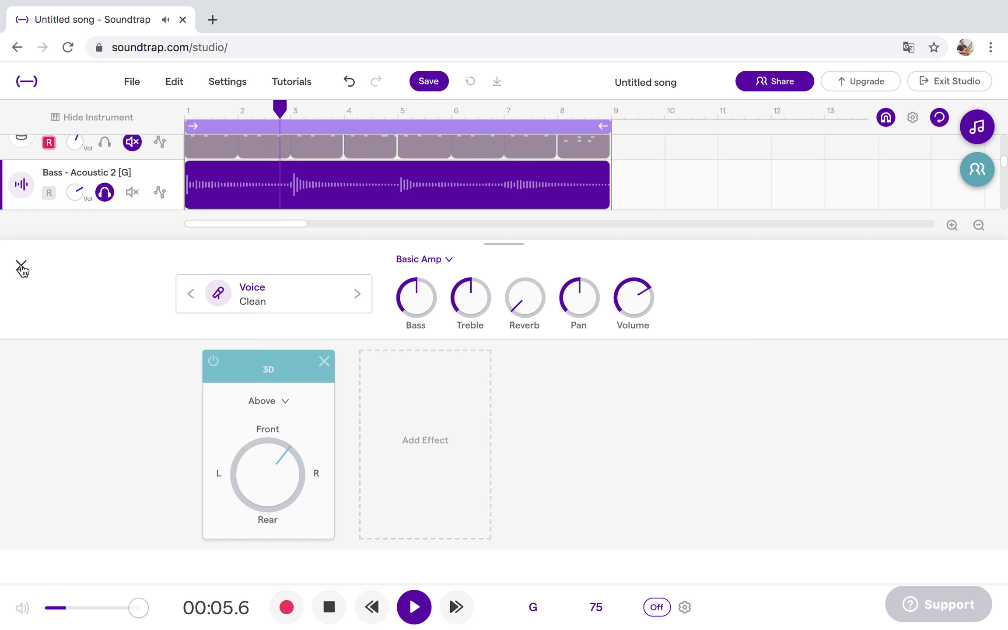
left_click(21, 267)
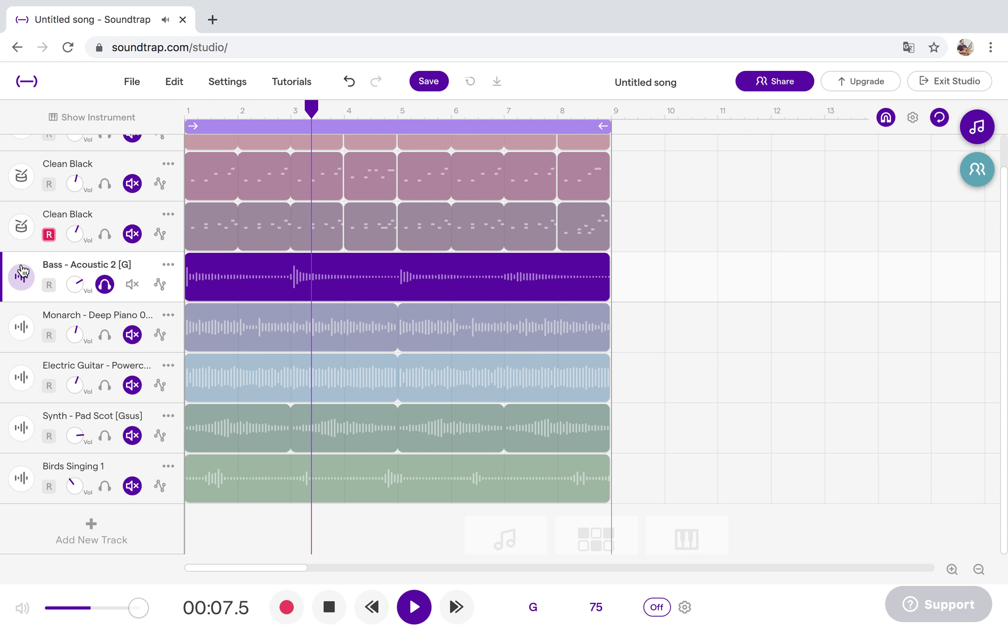
Solo the Monarch piano track and add a 3D effect, first trying rear-left aim and Below.
left_click(105, 335)
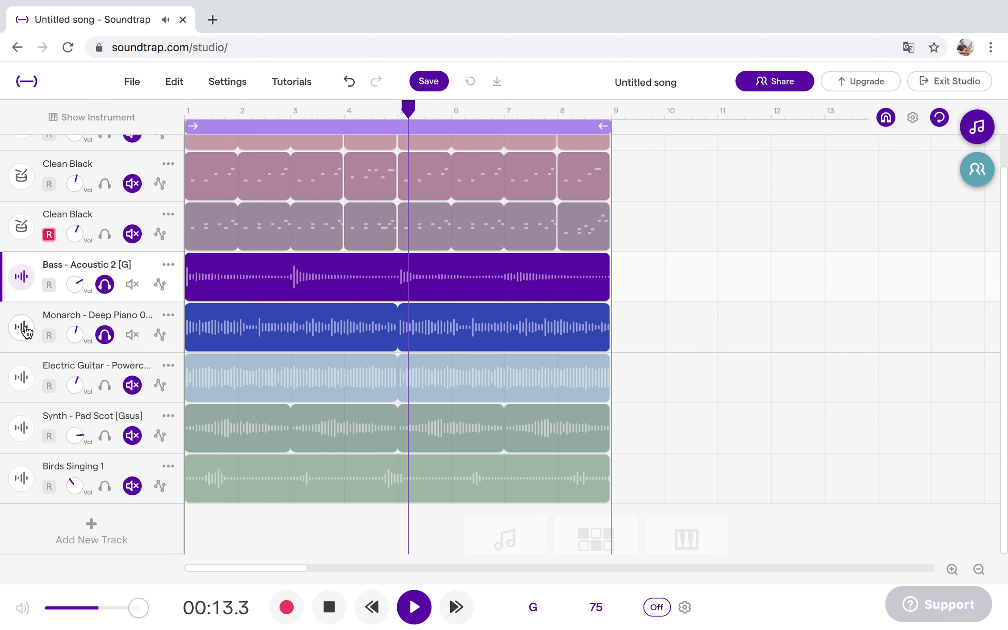
left_click(22, 327)
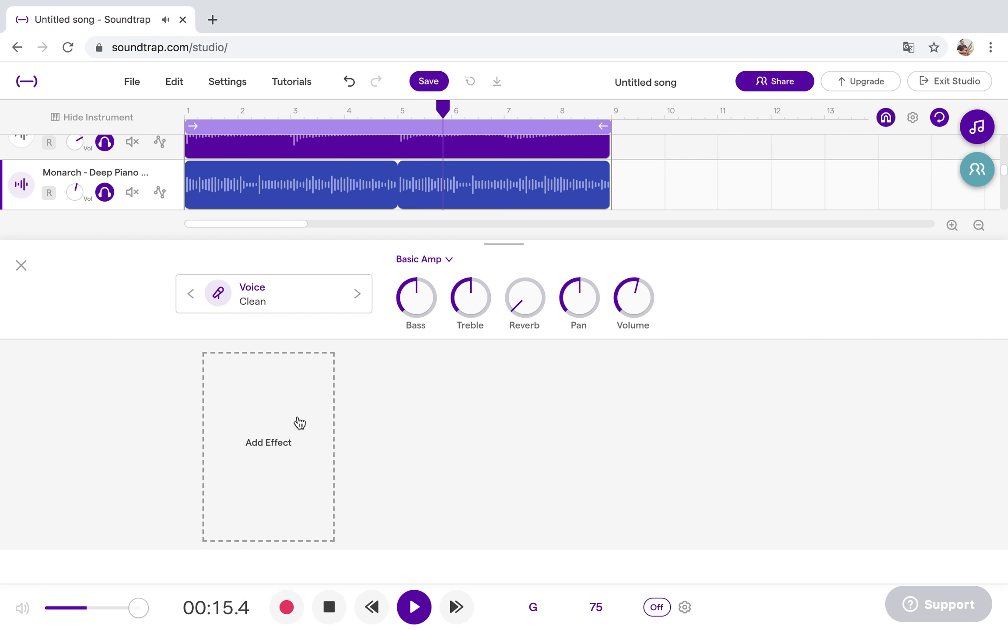
left_click(299, 423)
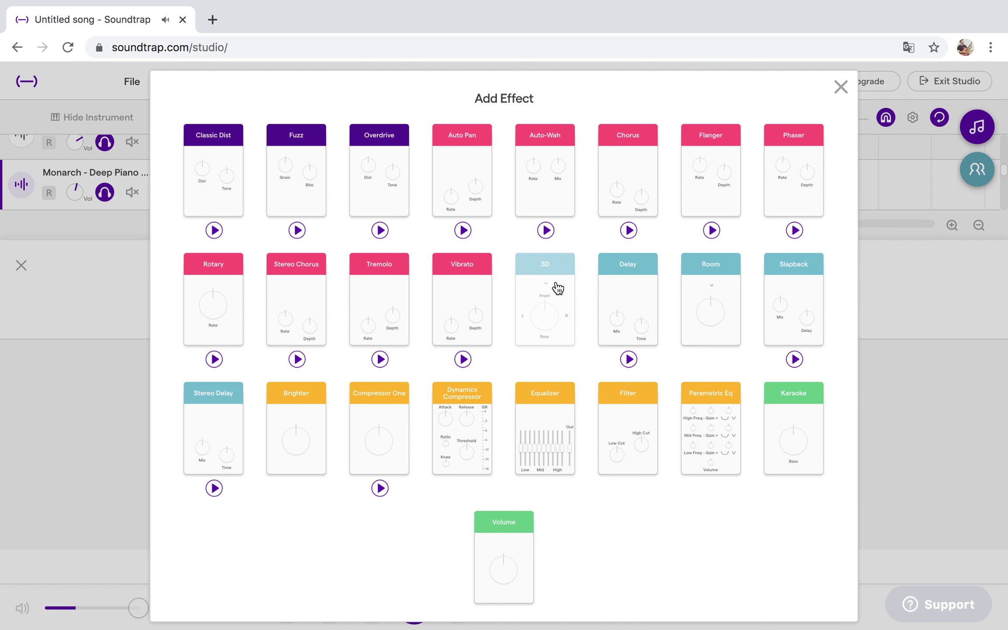
left_click(558, 287)
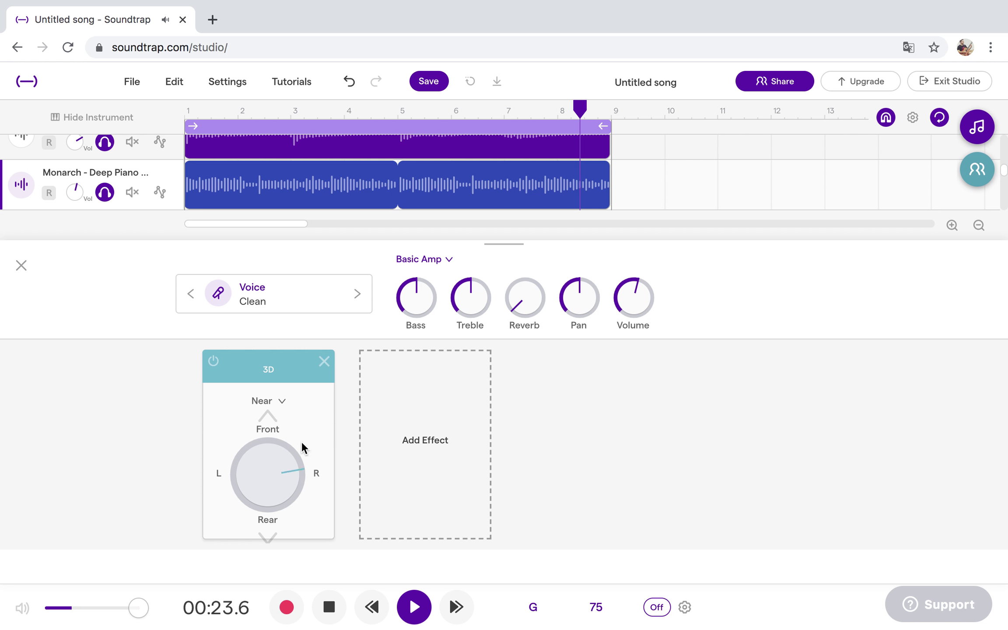
left_click_drag(256, 461, 249, 502)
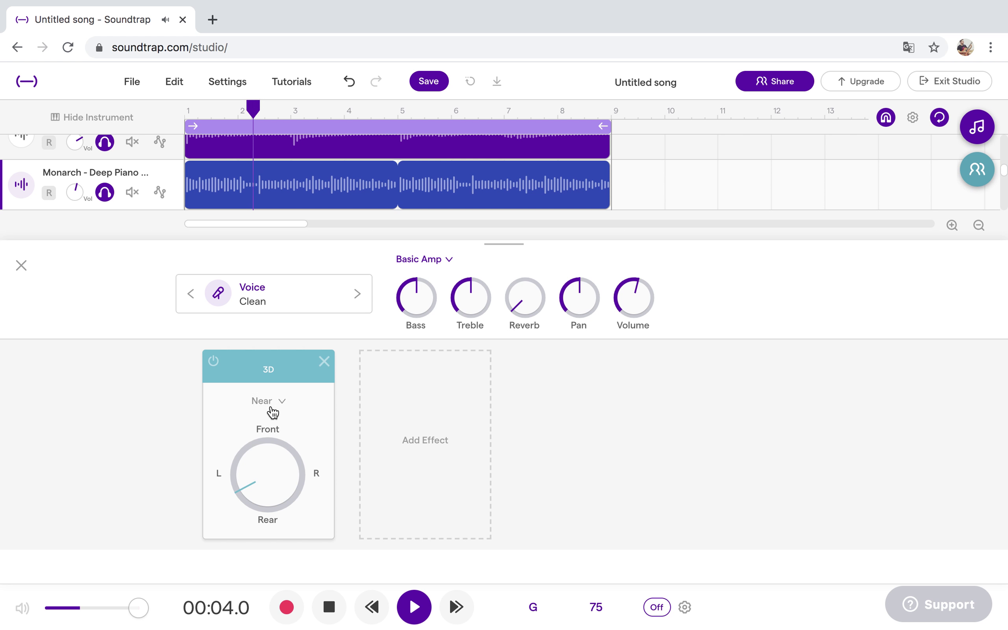
left_click(272, 403)
left_click(279, 506)
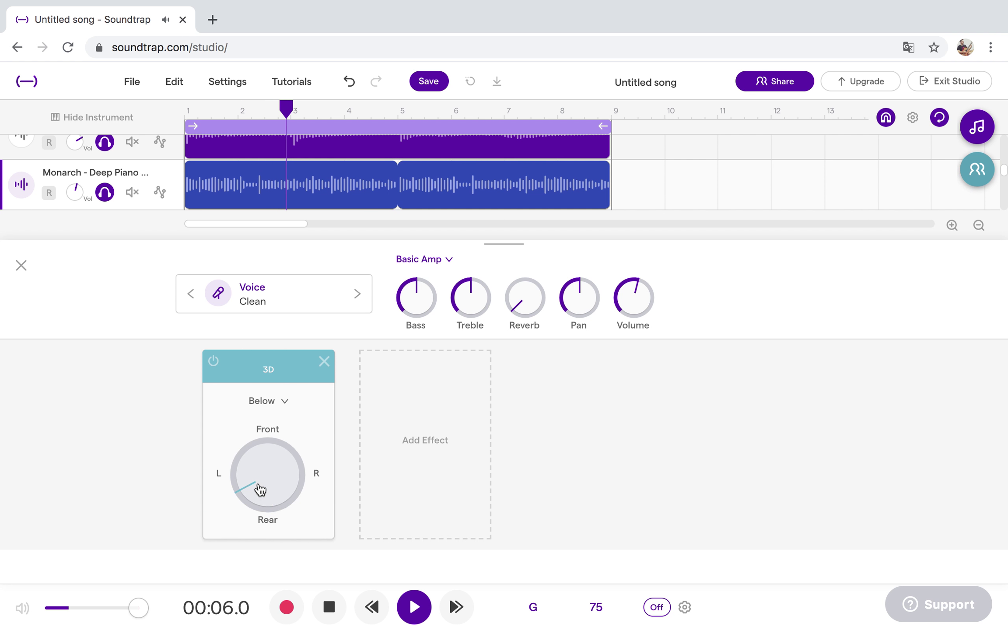
Re-aim the piano's 3D front-left, compare Above and Below, and settle on Near.
mouse_move(282, 437)
left_mouse_down()
mouse_move(265, 450)
mouse_move(273, 445)
left_mouse_up()
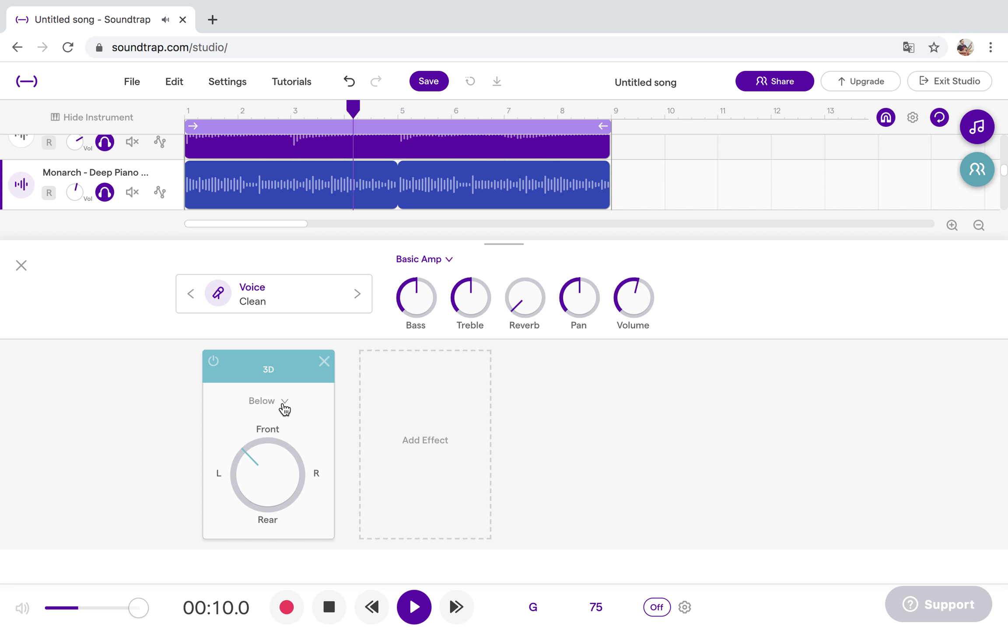
left_click(282, 405)
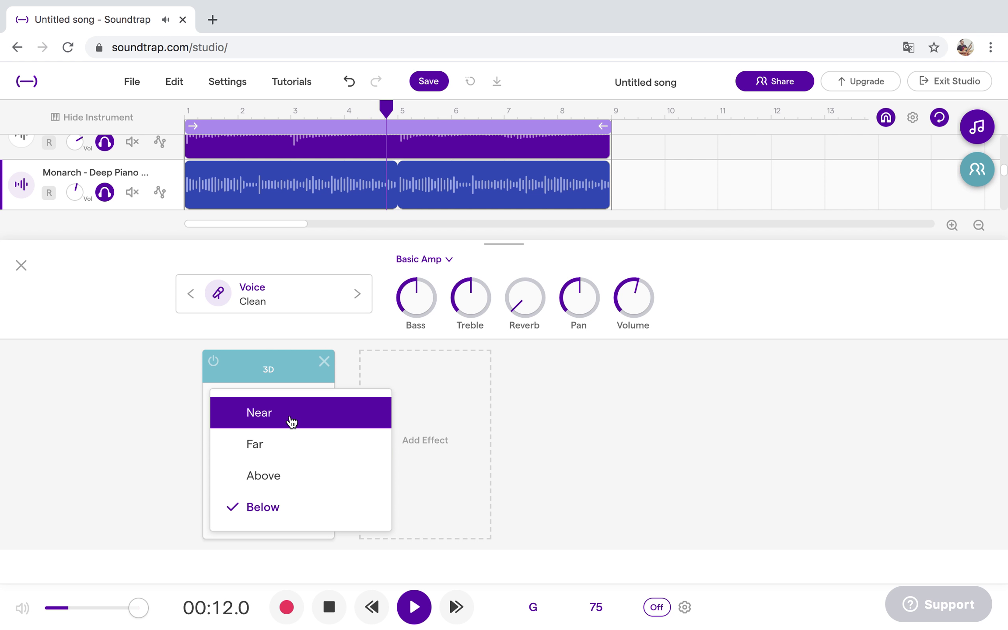
left_click(288, 418)
mouse_move(263, 452)
left_mouse_down()
mouse_move(254, 463)
mouse_move(265, 450)
left_mouse_up()
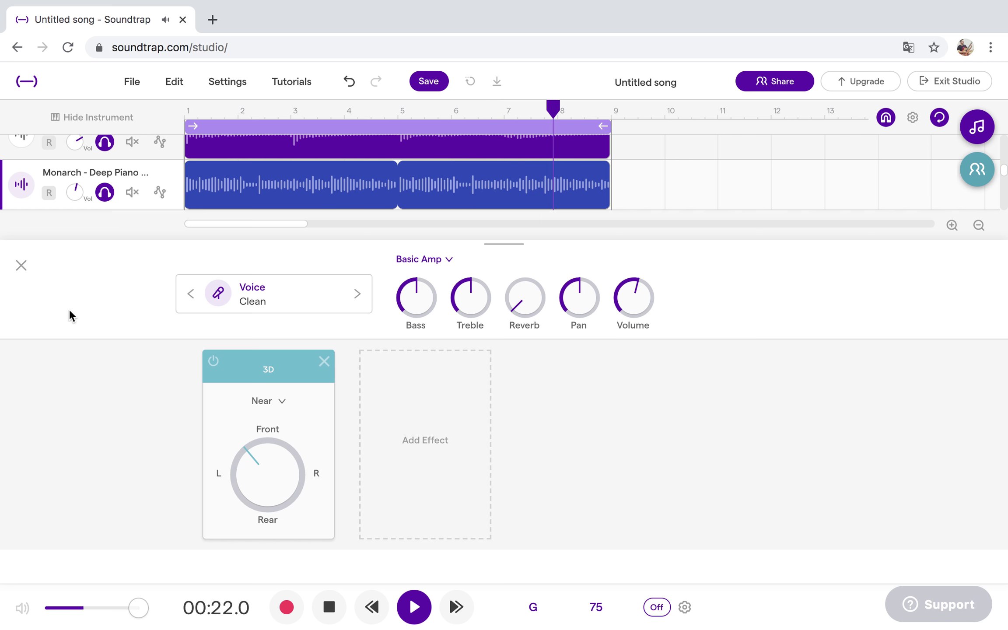
left_click(268, 401)
left_click(279, 480)
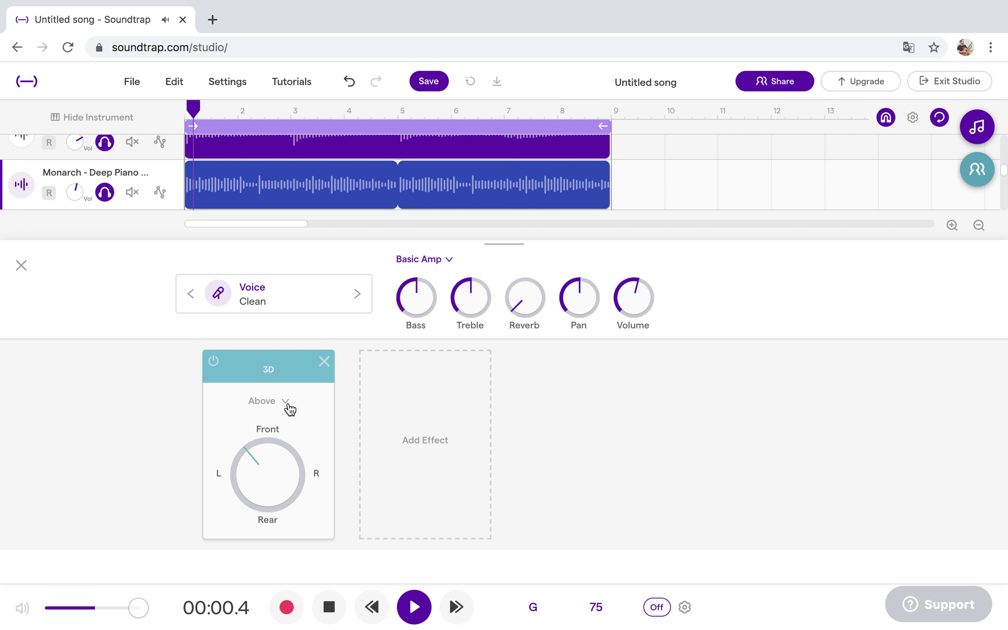
left_click(289, 408)
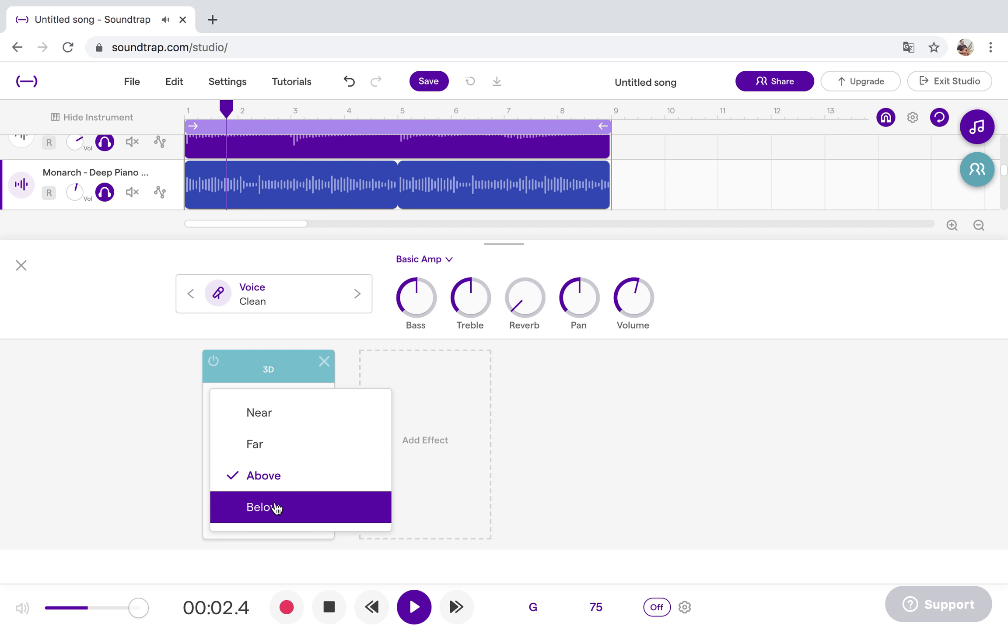
left_click(276, 508)
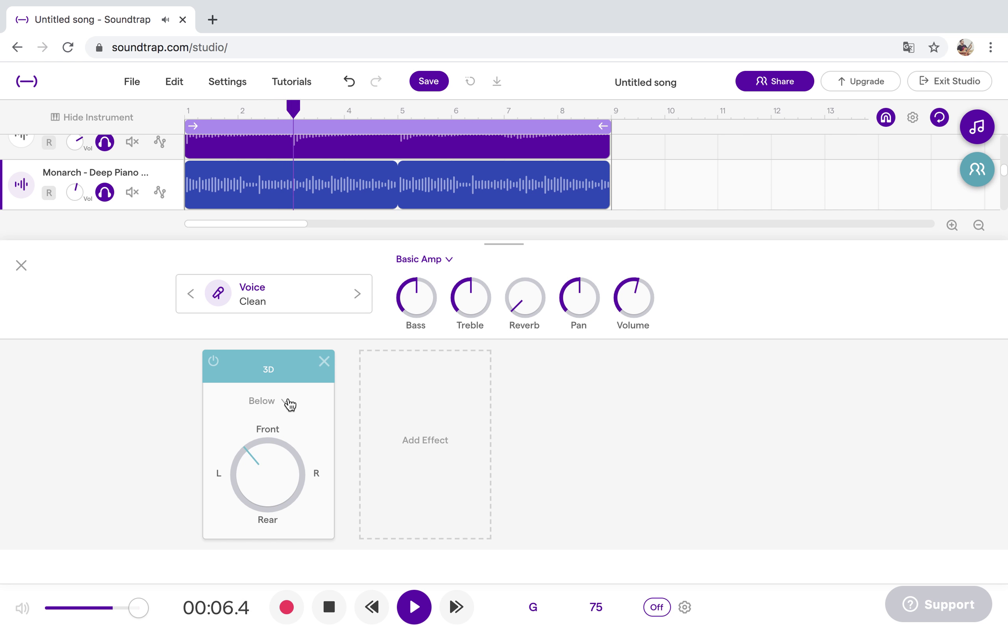
left_click(288, 405)
left_click(282, 416)
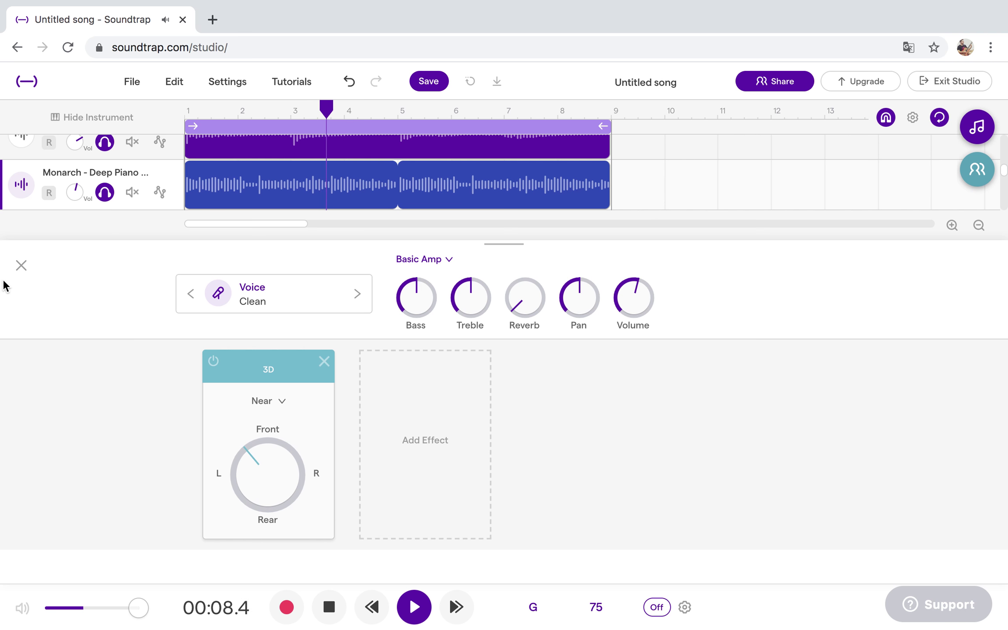
left_click(21, 265)
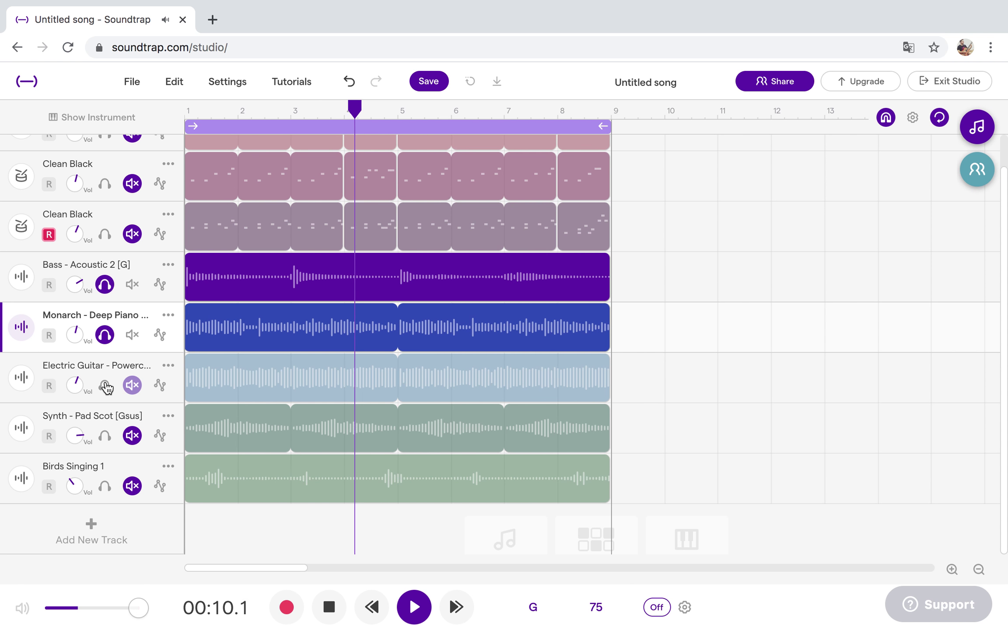
Solo the Electric Guitar - Powerchord G track and add a 3D effect aimed front-right at Near.
left_click(132, 385)
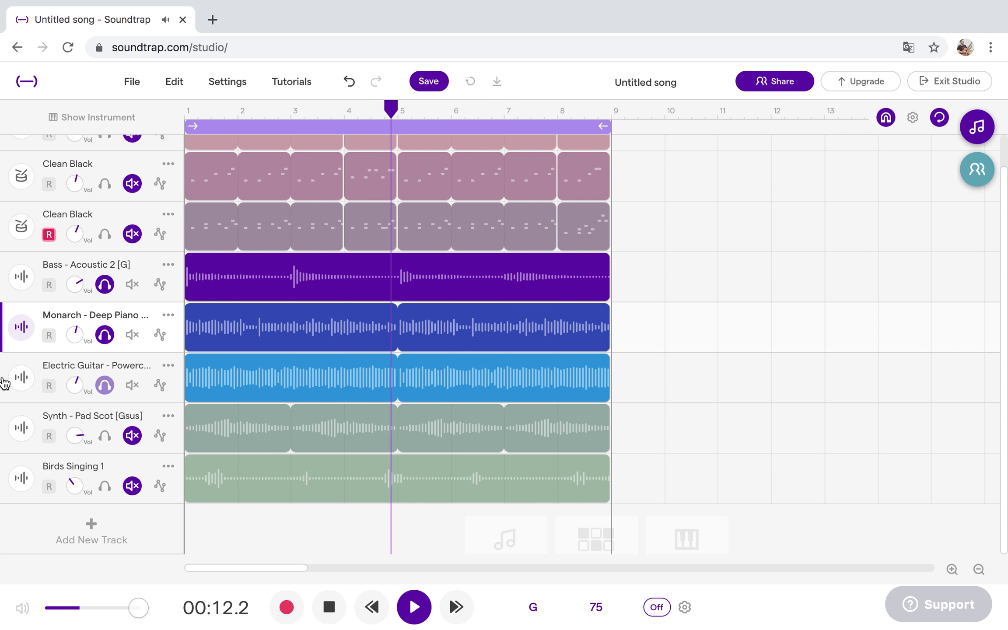
left_click(21, 378)
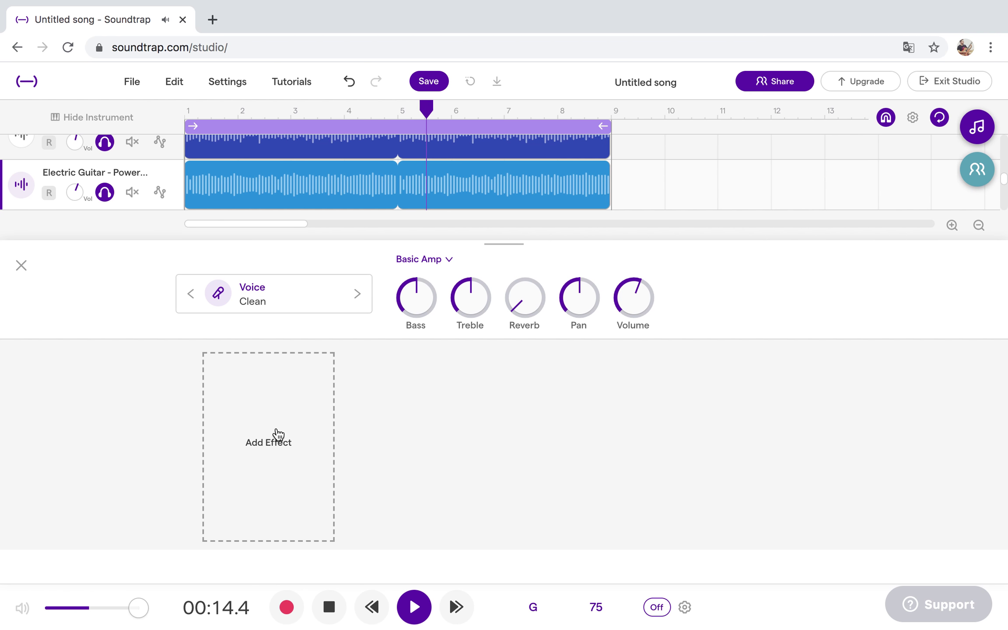
left_click(277, 434)
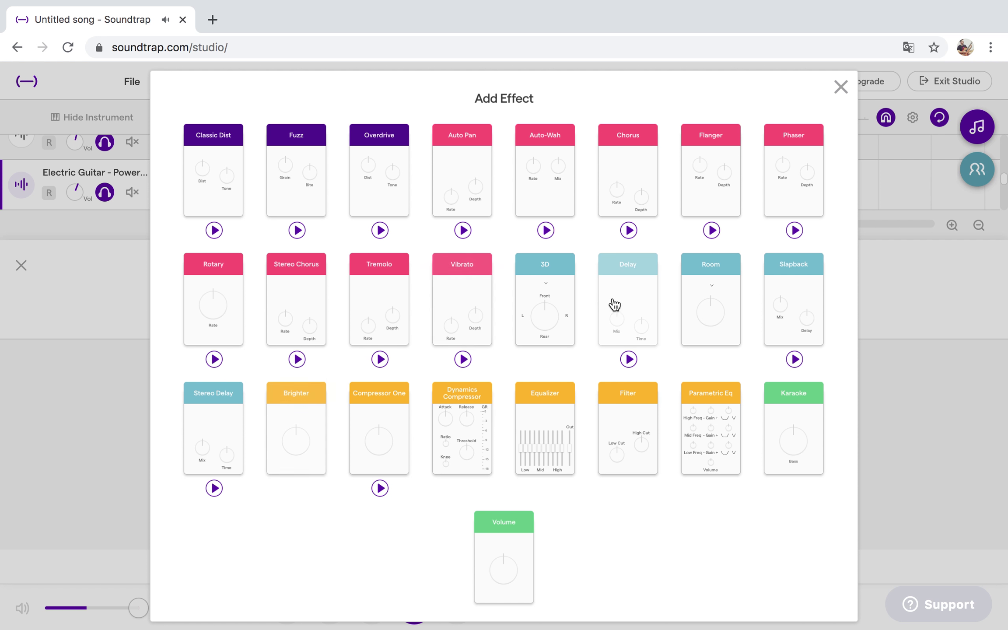
left_click(553, 283)
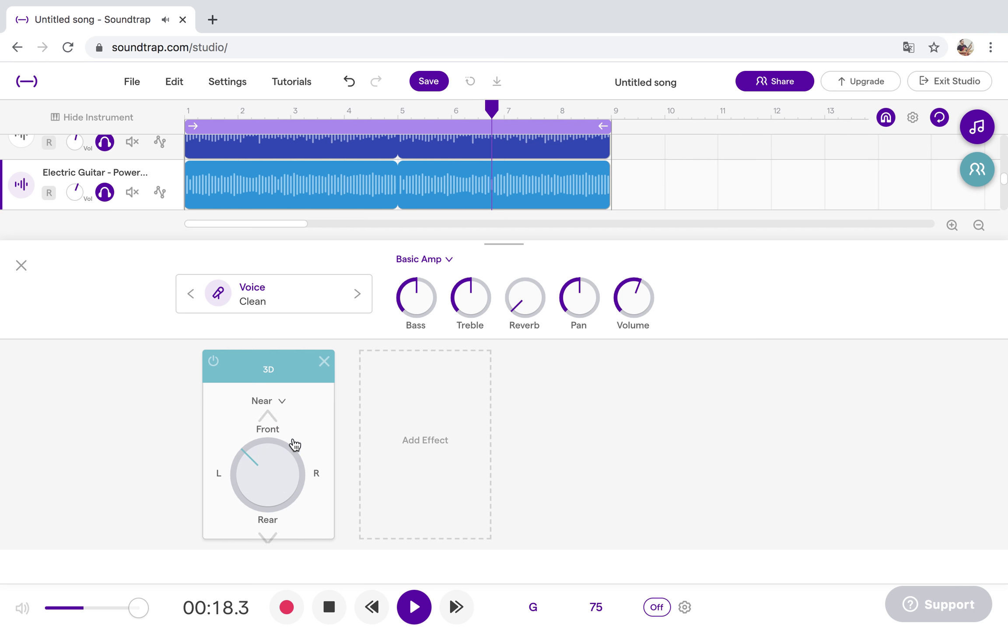
left_click_drag(295, 445, 305, 445)
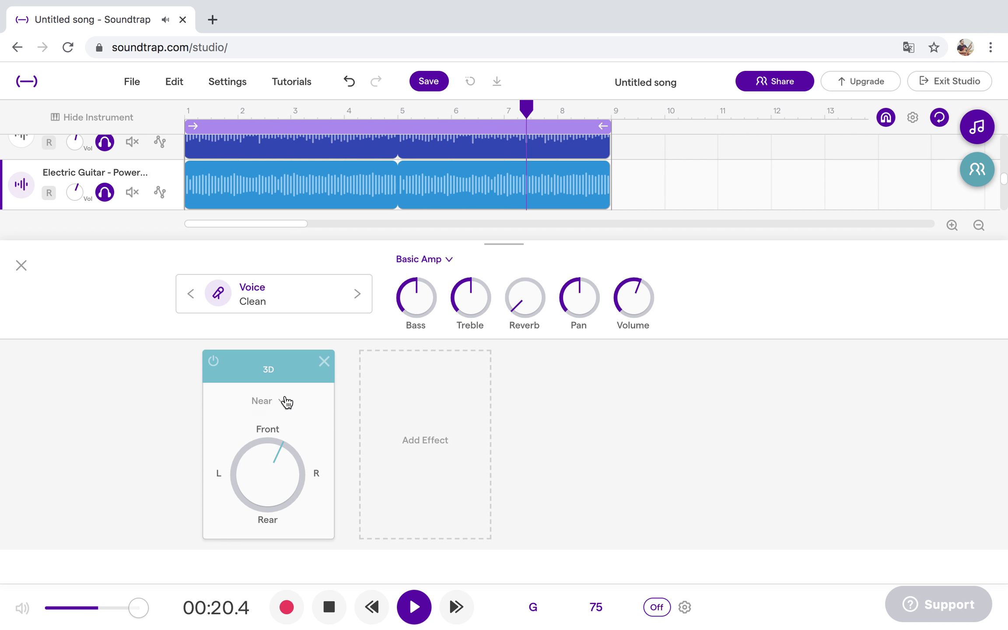
left_click(285, 401)
left_click(163, 409)
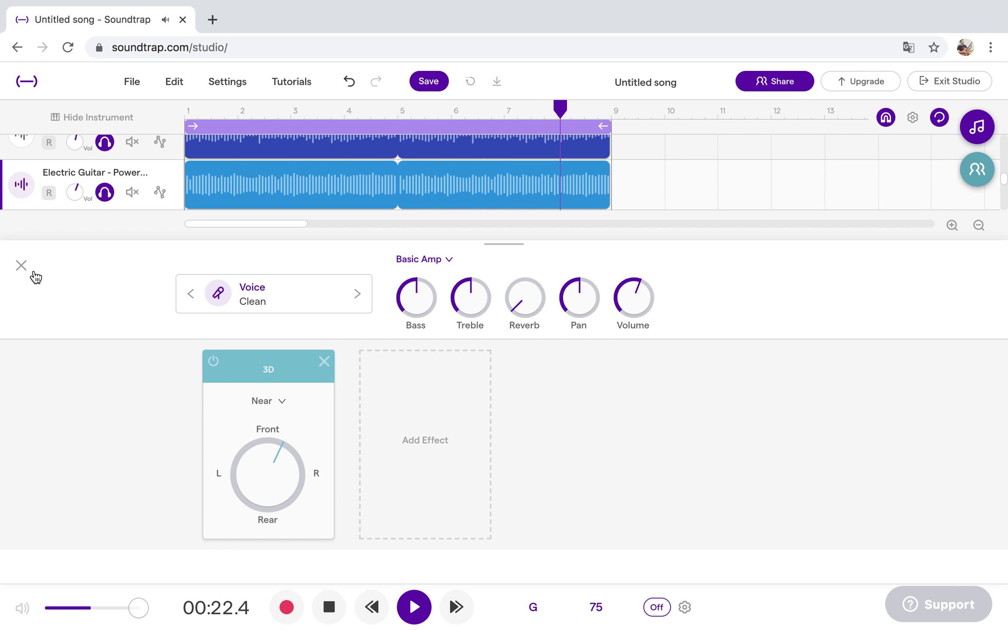
left_click(21, 265)
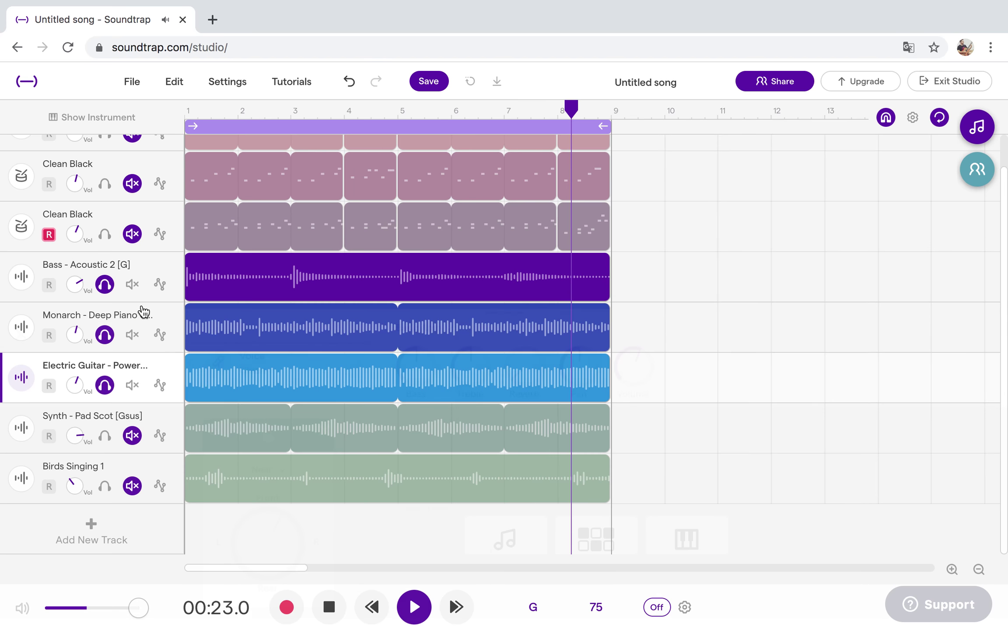
Solo the Synth - Pad Scot [Gsus] track and add a 3D effect aimed right, positioned Below.
left_click(97, 436)
left_click(22, 427)
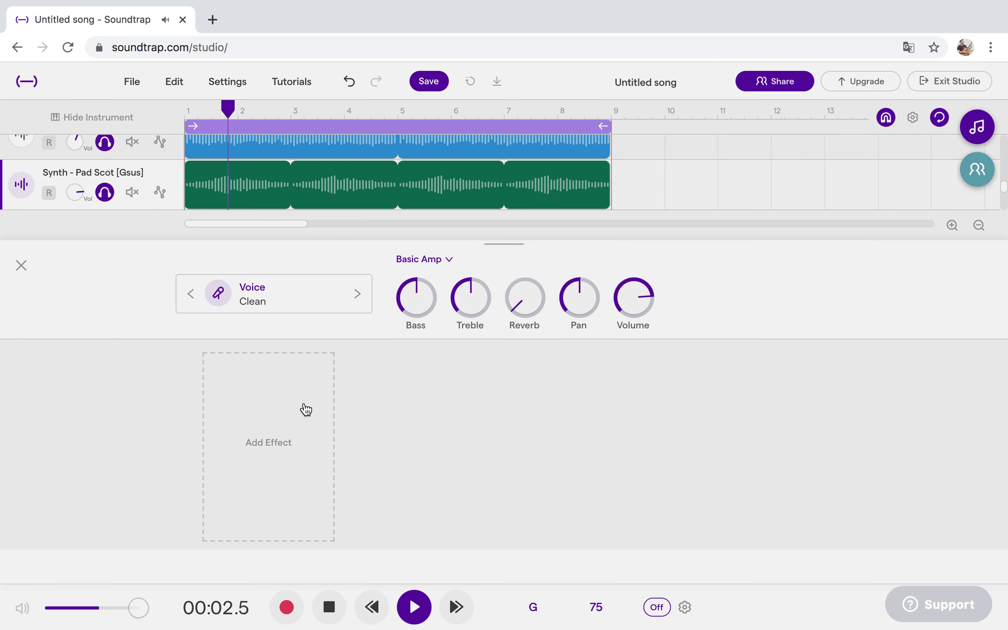
left_click(306, 409)
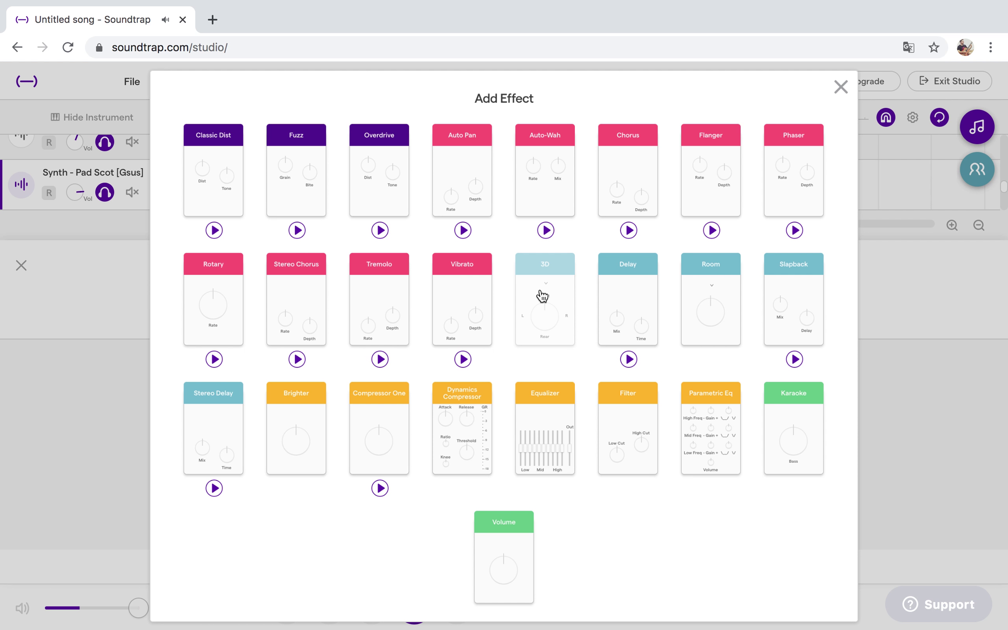
left_click(542, 296)
left_click_drag(262, 444, 351, 467)
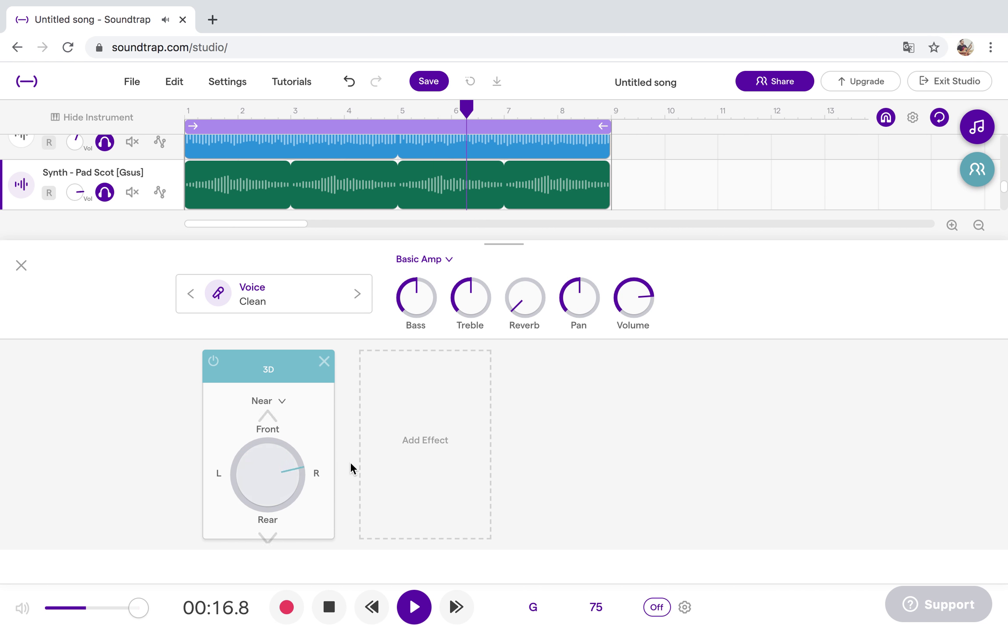
left_click(282, 401)
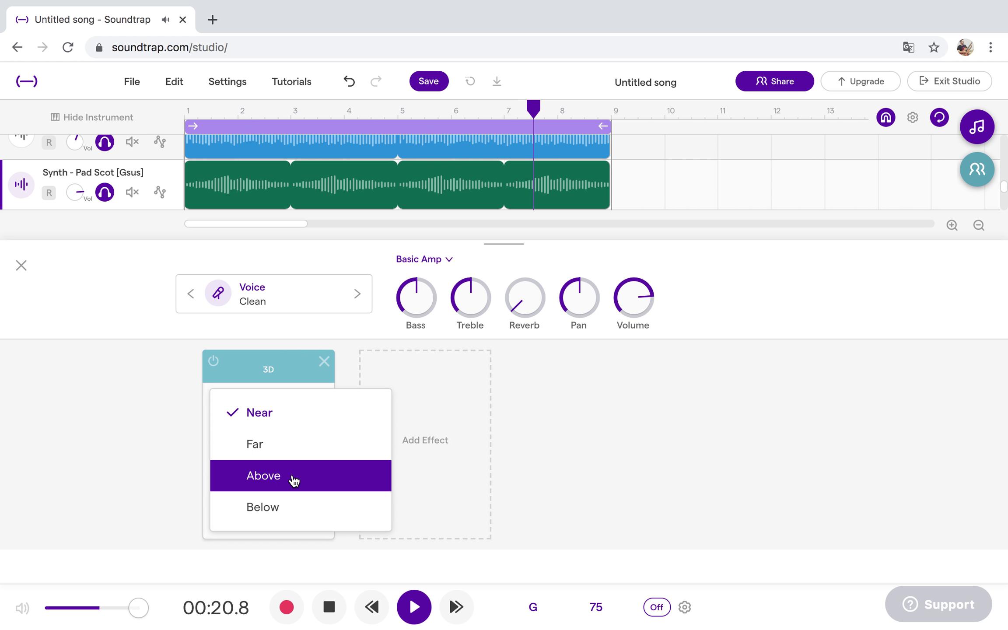
left_click(288, 506)
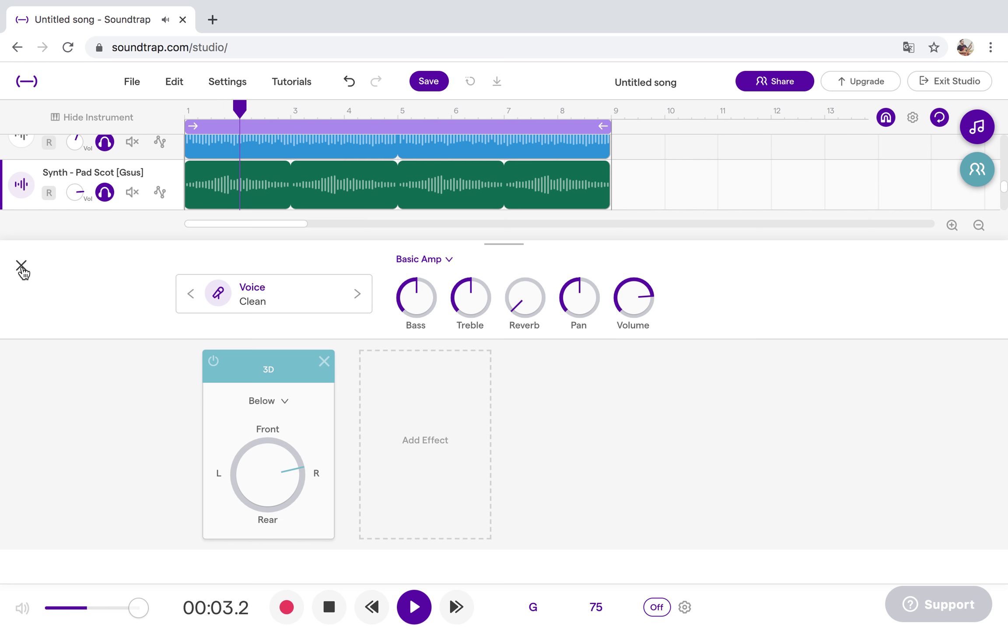
left_click(21, 266)
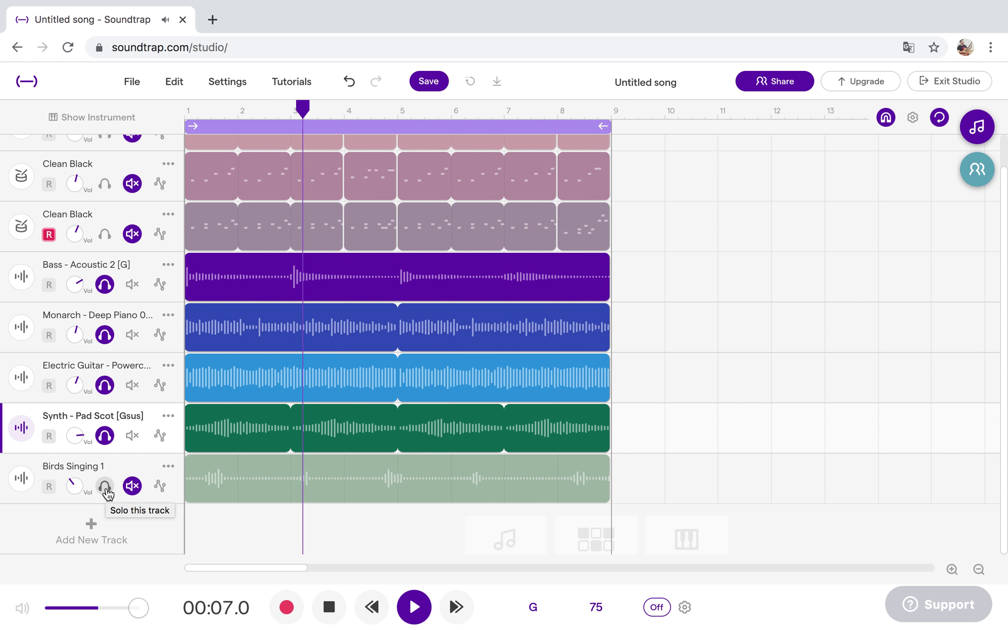
Solo the Birds Singing 1 track and add a 3D effect positioned Far, then close its panel.
left_click(105, 486)
left_click(22, 479)
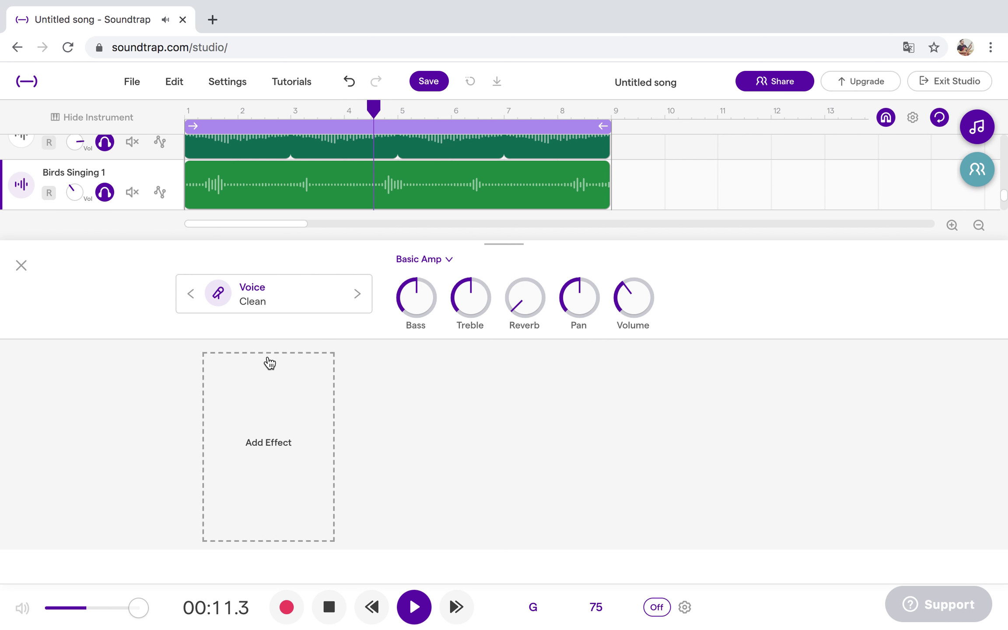
left_click(292, 391)
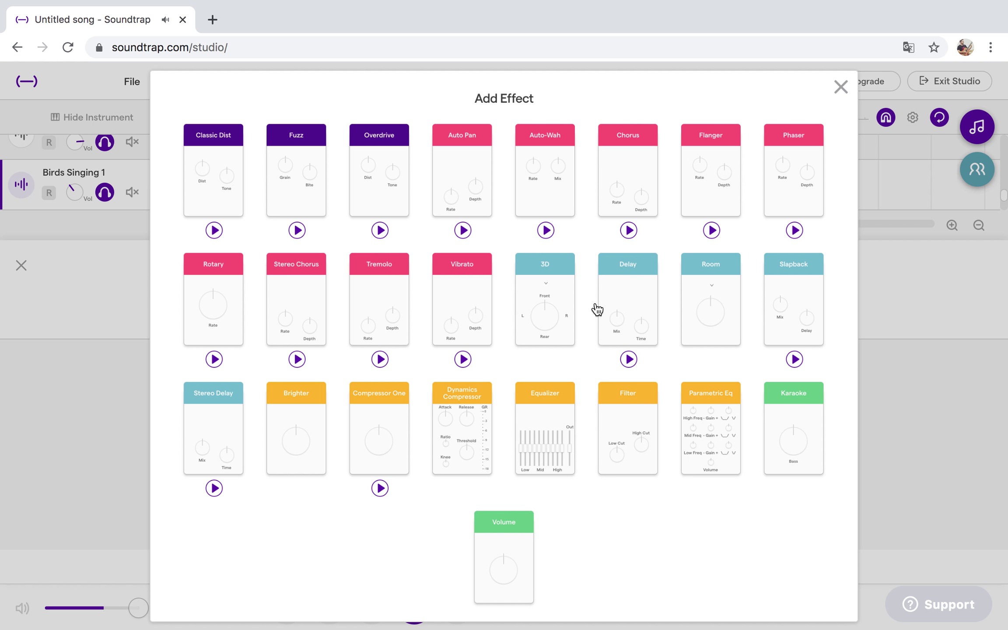
left_click(560, 296)
left_click(292, 405)
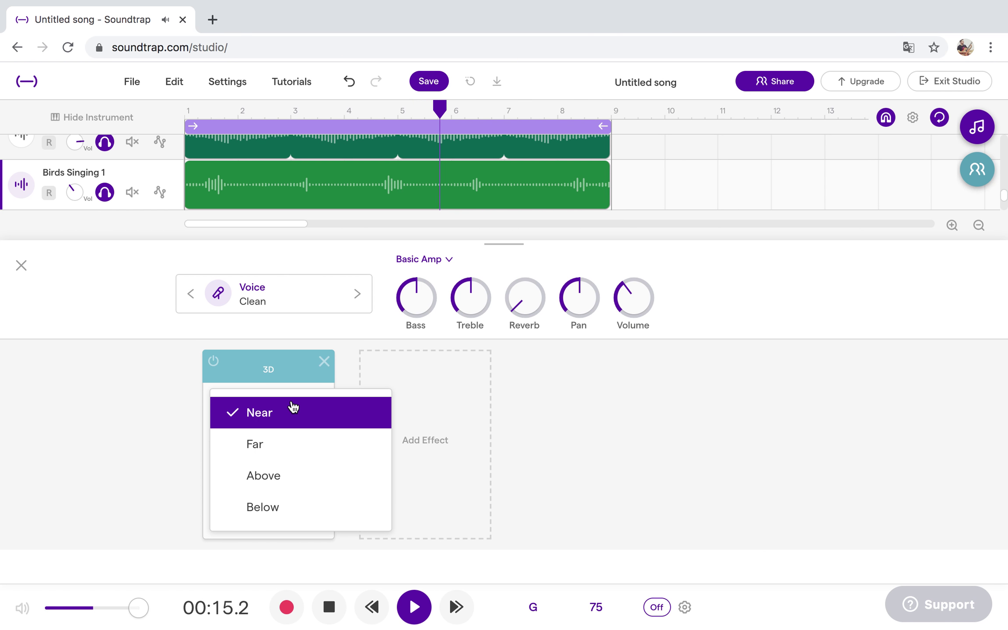
left_click(266, 444)
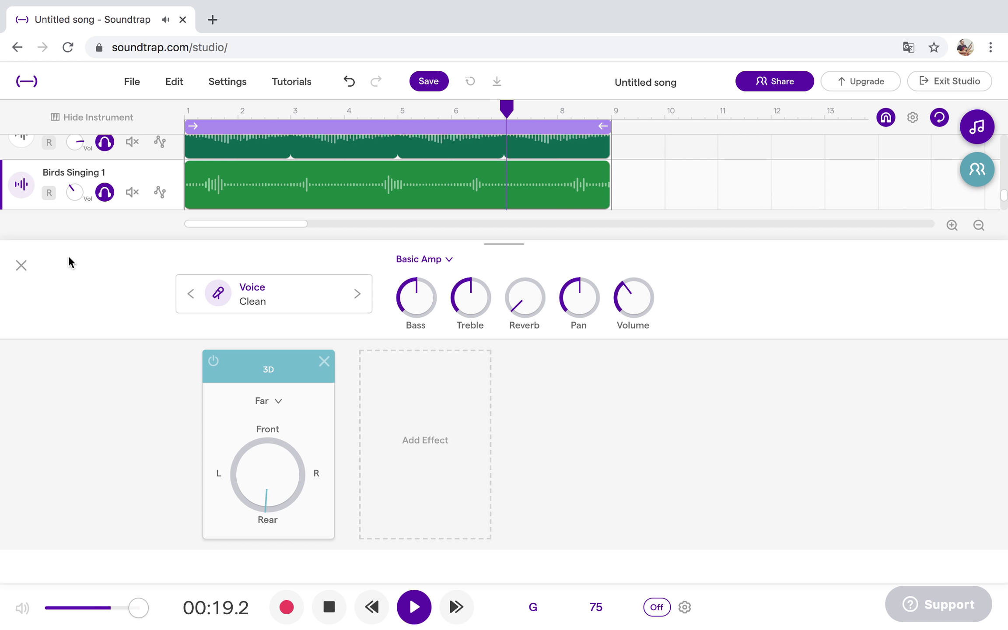
left_click(21, 266)
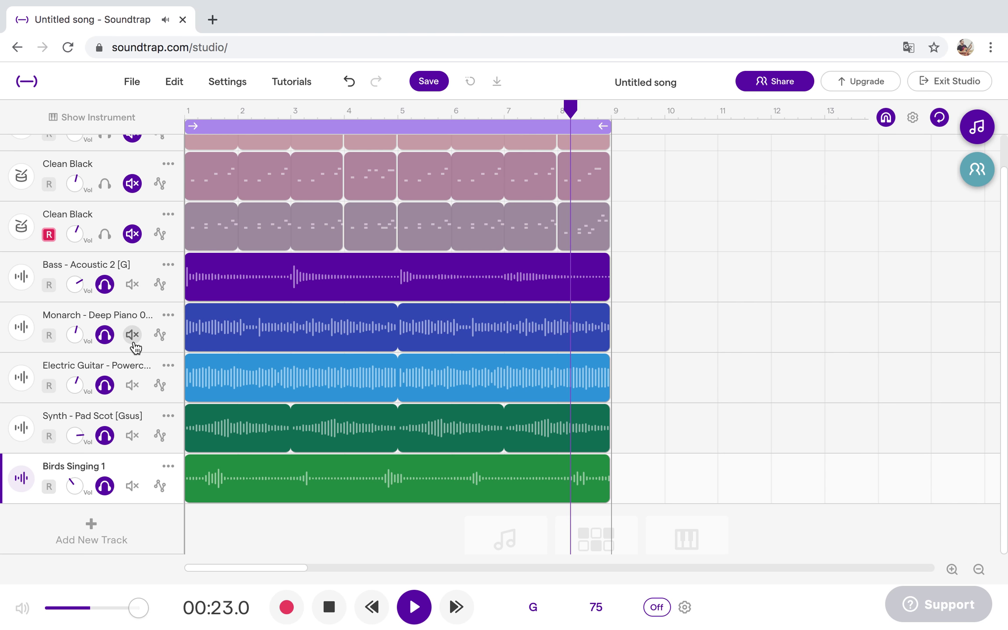
Raise the Birds Singing 1 volume and mute the piano, guitar, synth pad and birds tracks.
left_click_drag(74, 486, 88, 473)
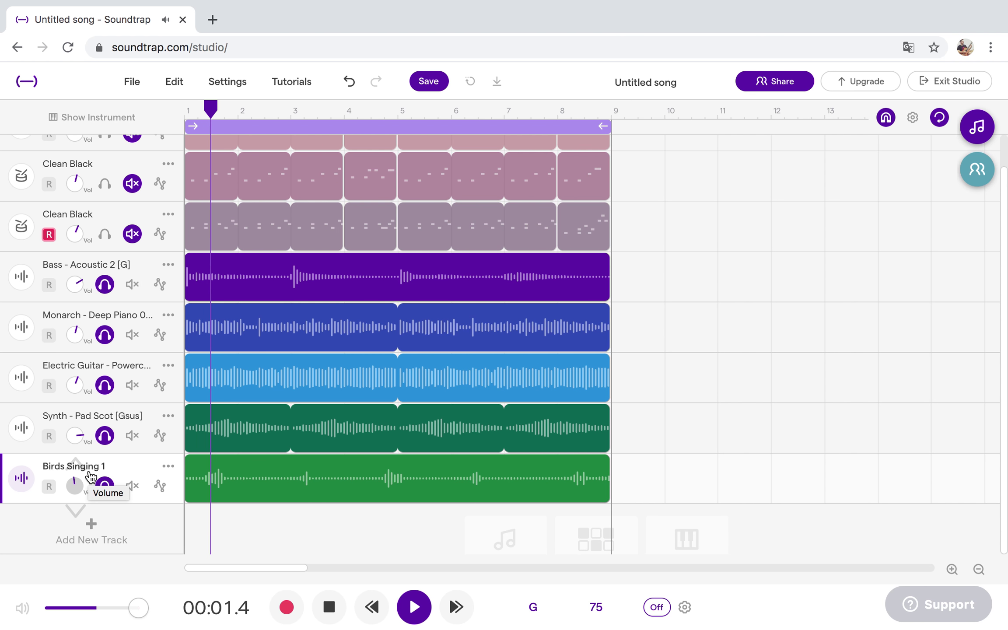
left_click(131, 333)
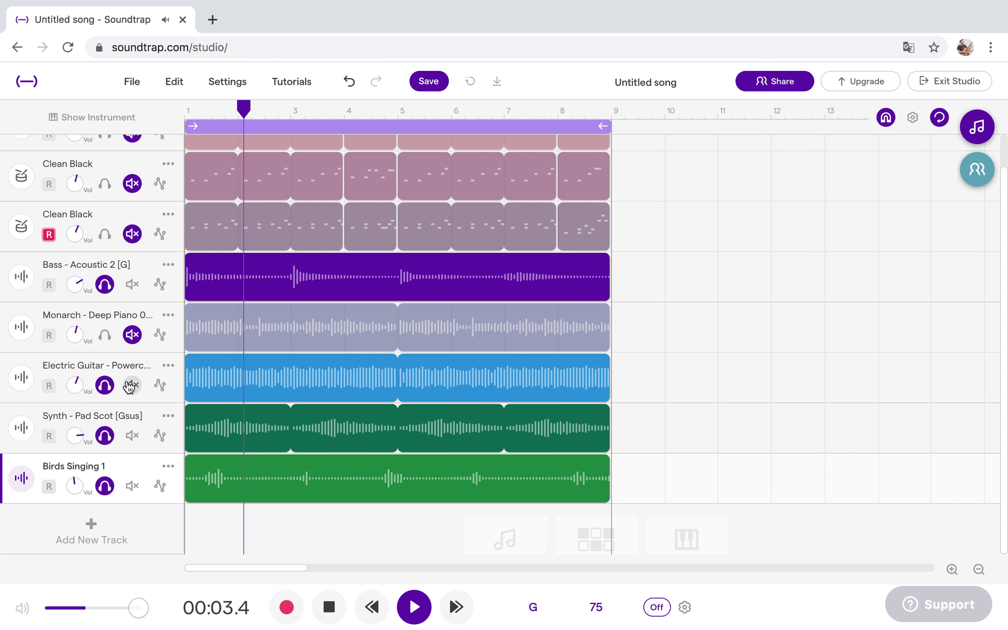
left_click(131, 385)
left_click(131, 435)
left_click(132, 486)
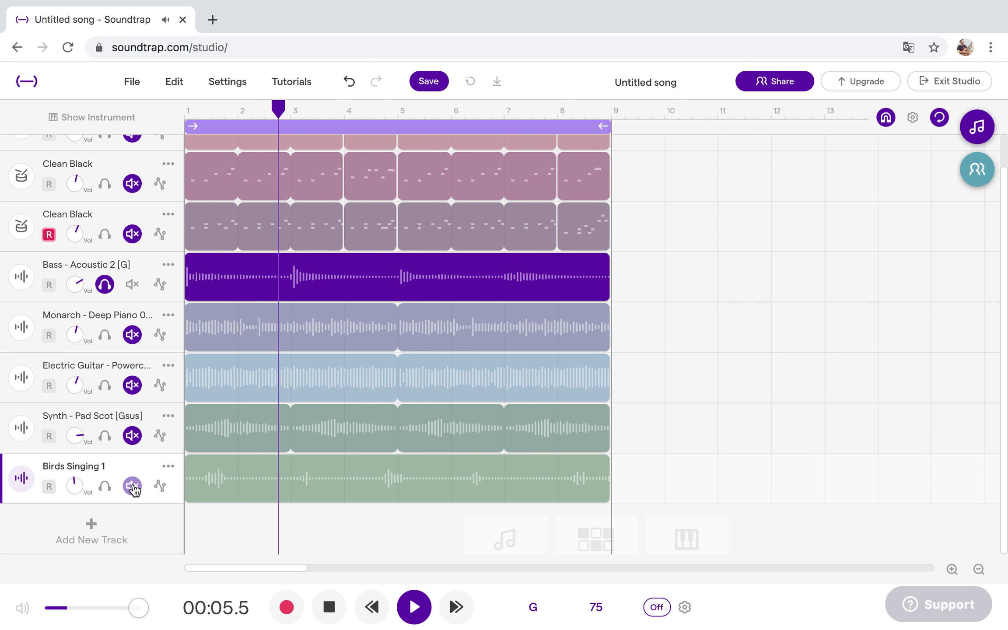
Solo the piano, guitar, synth pad and birds tracks in turn to hear each alone.
left_click(106, 336)
left_click(105, 335)
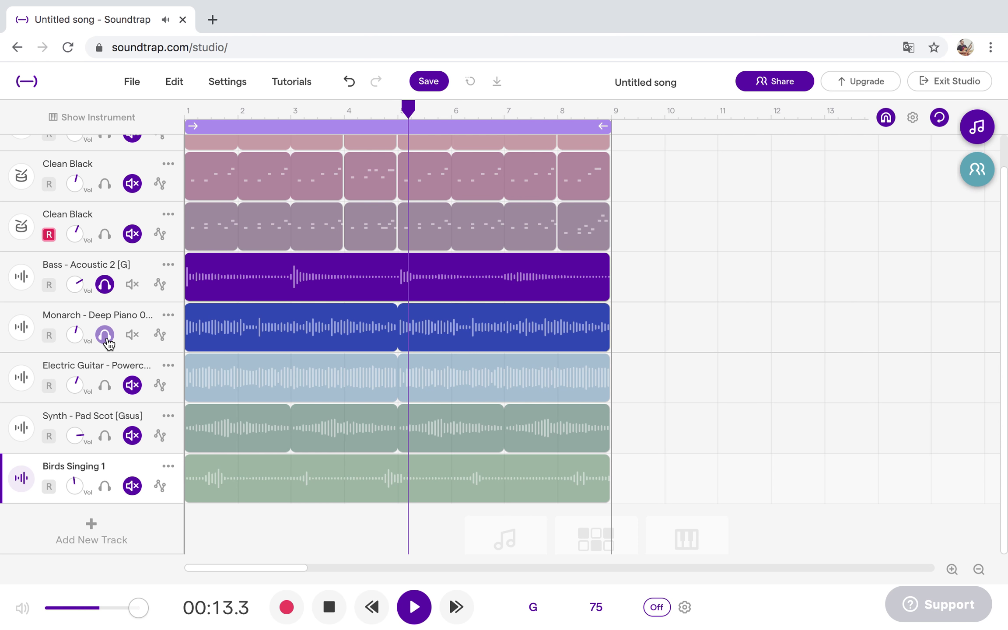
left_click(105, 385)
left_click(105, 335)
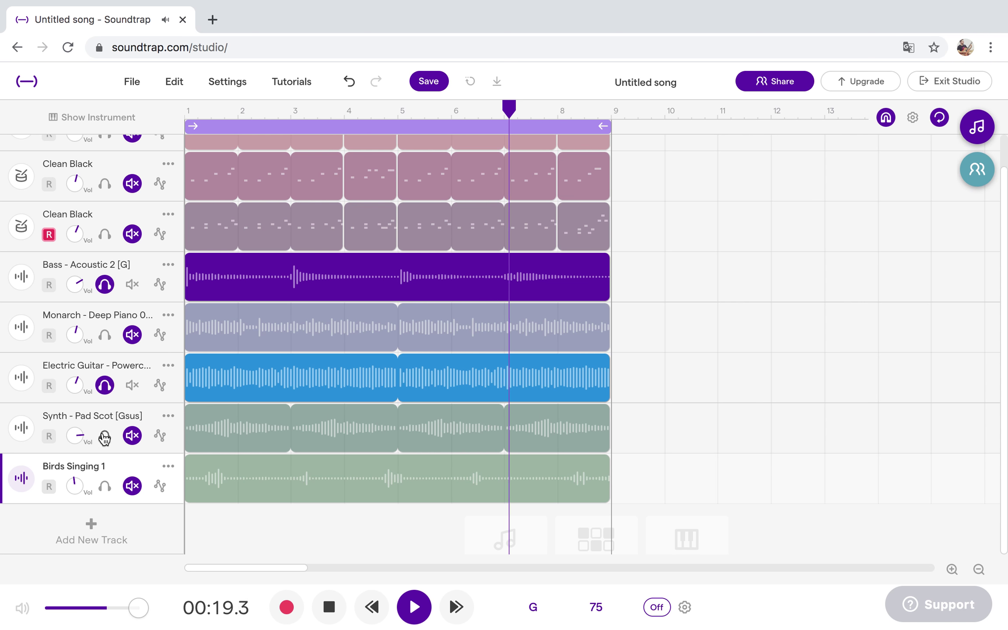
left_click(105, 436)
left_click(105, 385)
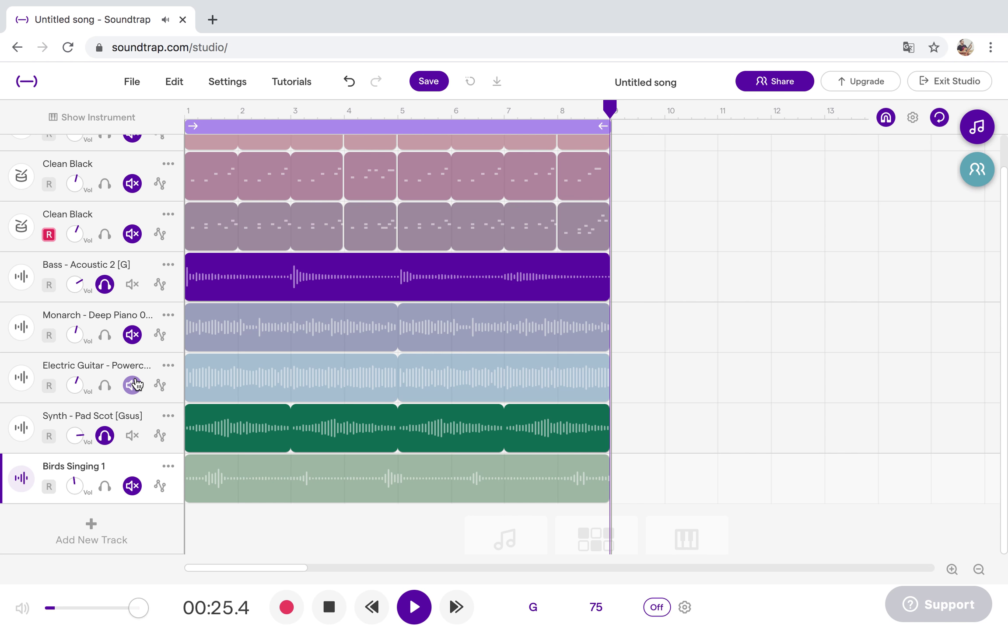
left_click(105, 486)
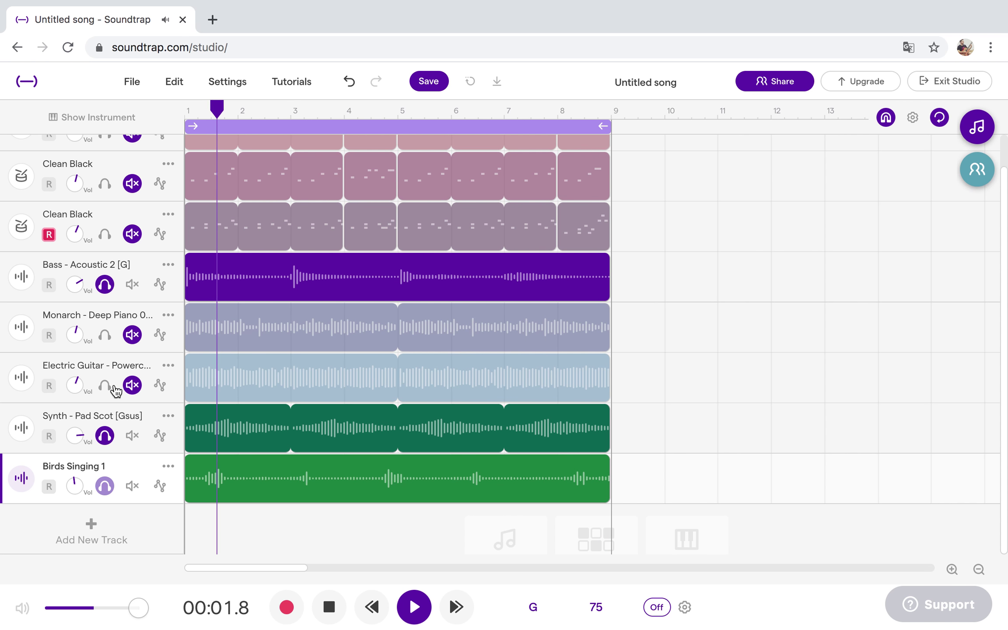
left_click(105, 385)
left_click(105, 335)
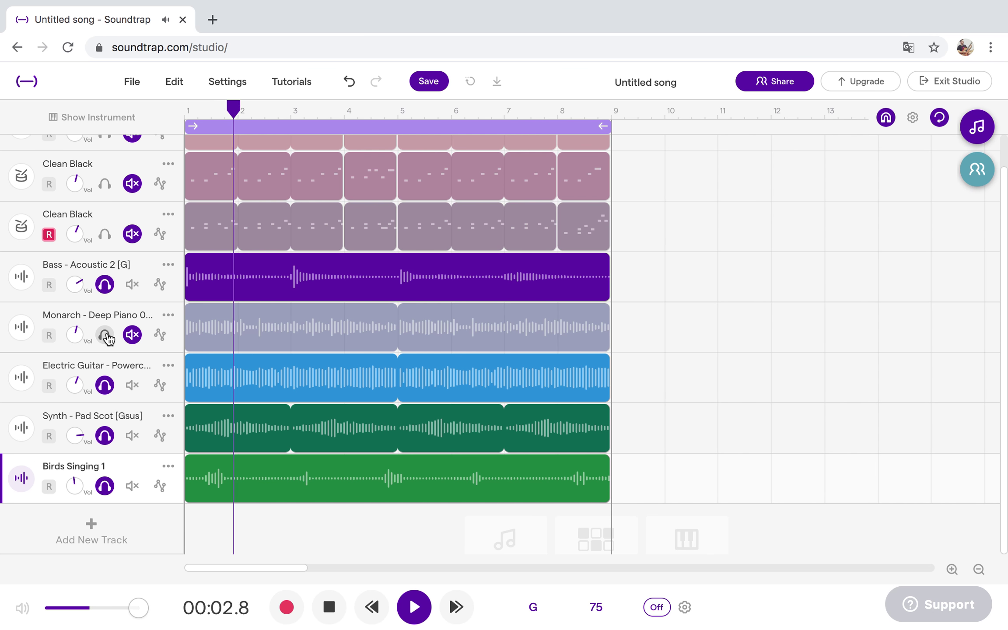
Solo the three Clean Black drum tracks so every track is audible, then stop playback.
left_click(105, 234)
left_click(105, 184)
scroll(107, 188, "up", 1)
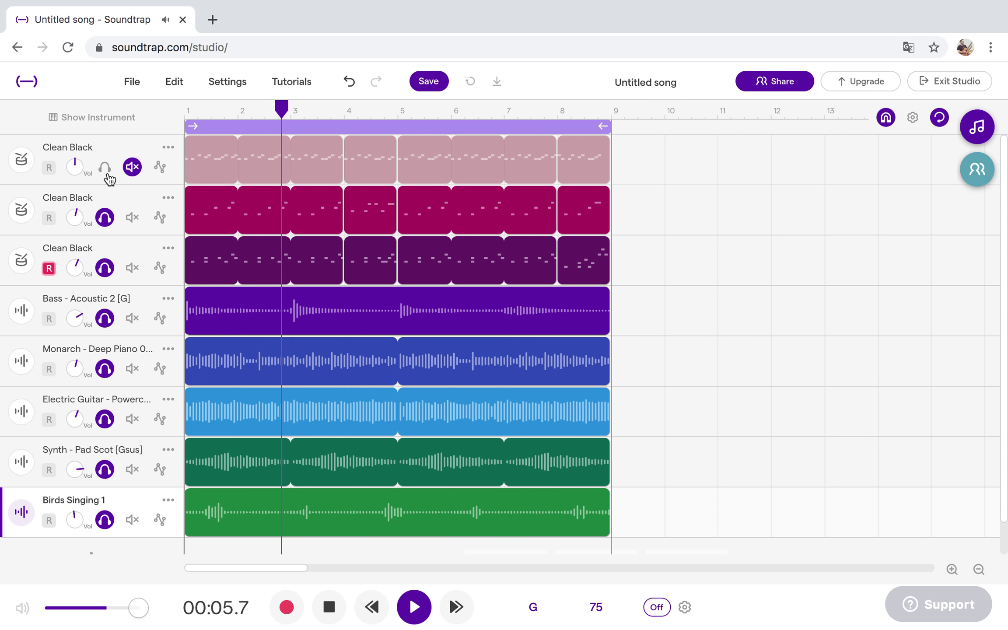
left_click(106, 170)
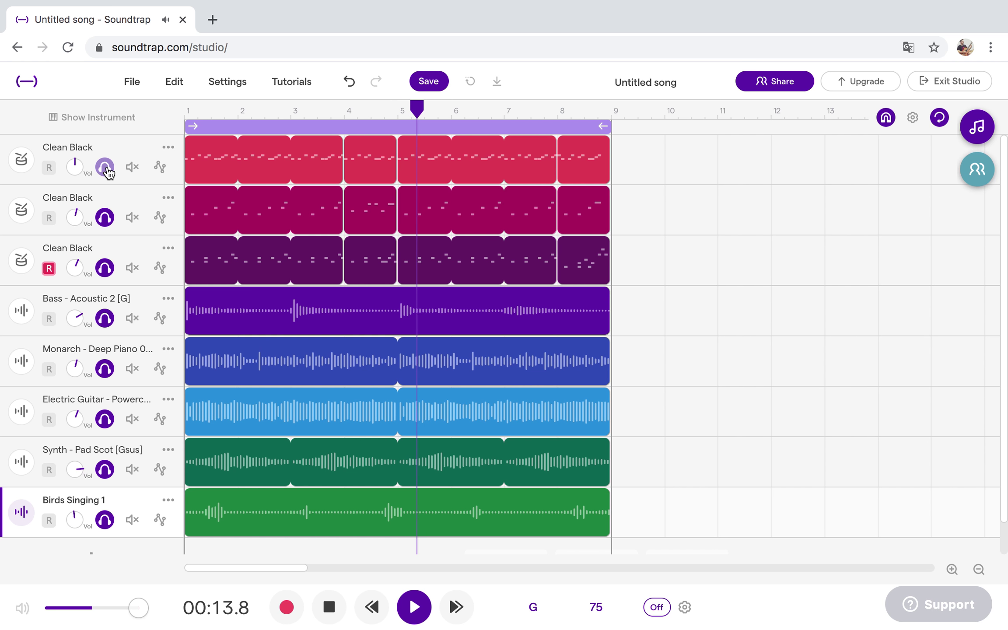
left_click(414, 607)
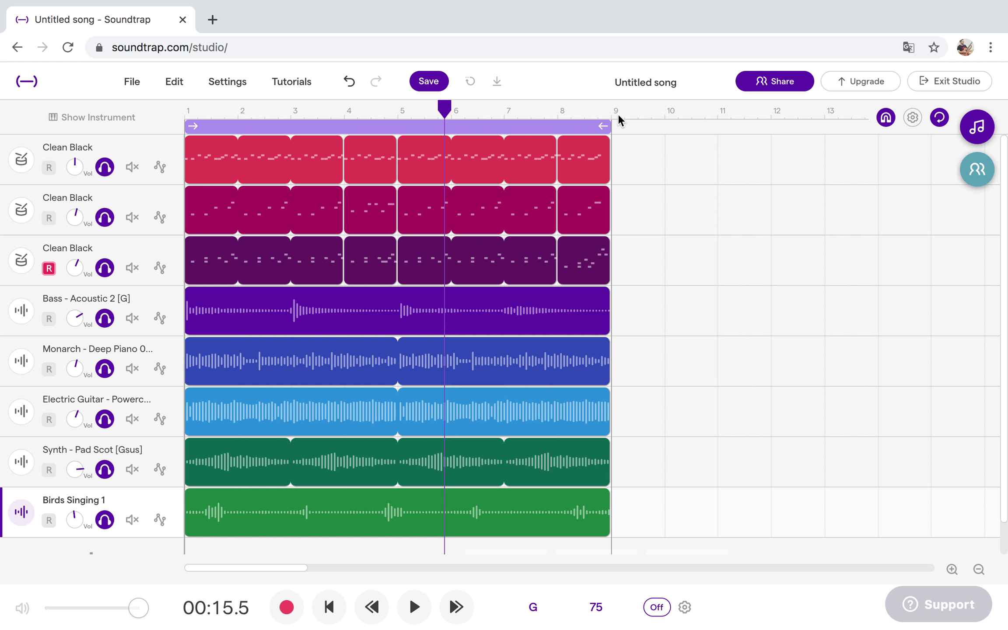
Select the top Clean Black drum track to make it active and record-armed.
left_click(537, 148)
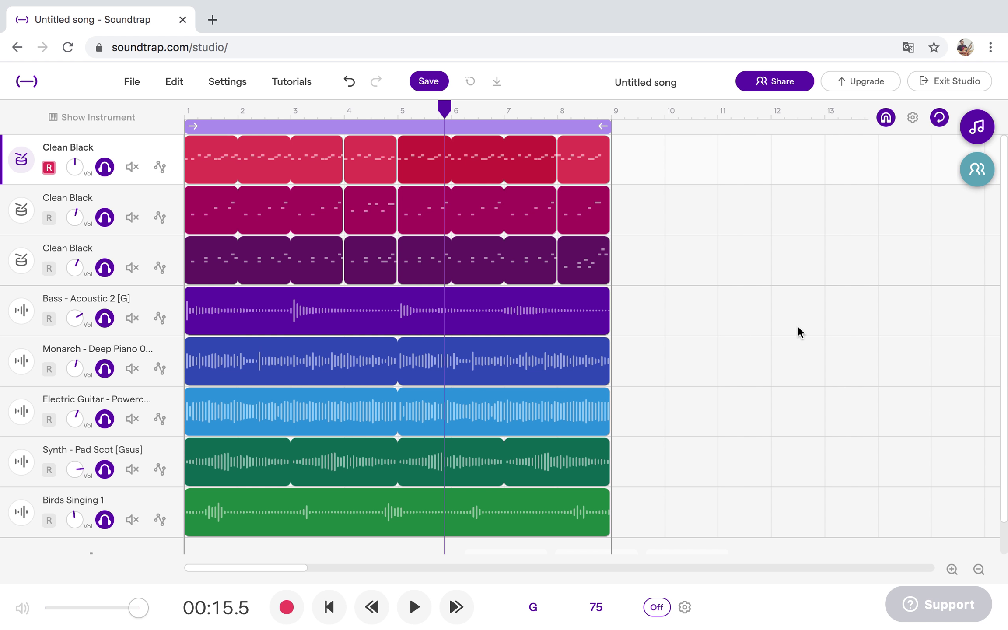
Invite a collaborator to the song by entering the collaborator's full name.
left_click(978, 174)
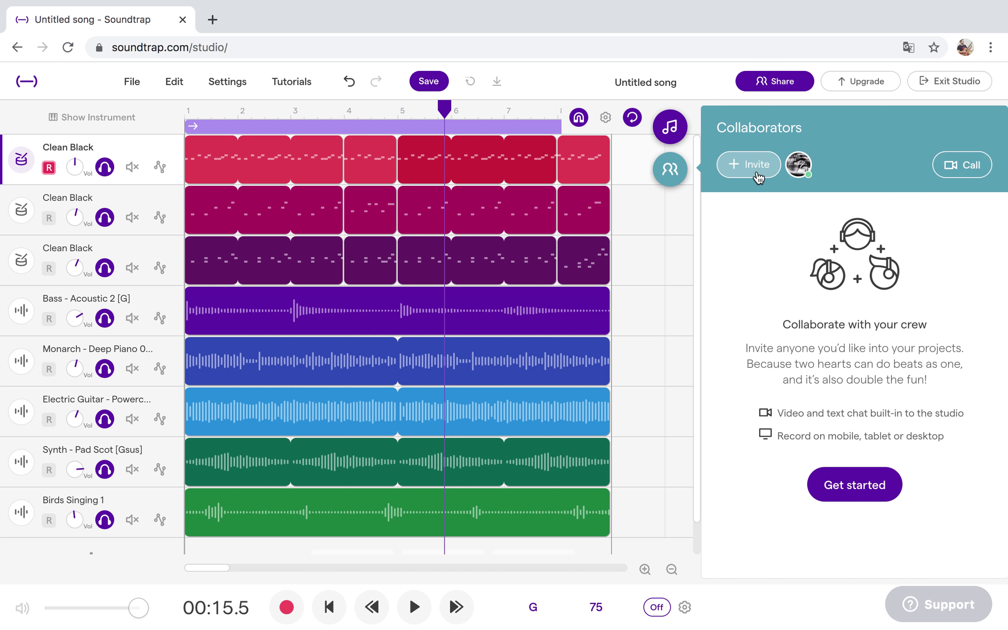
left_click(758, 175)
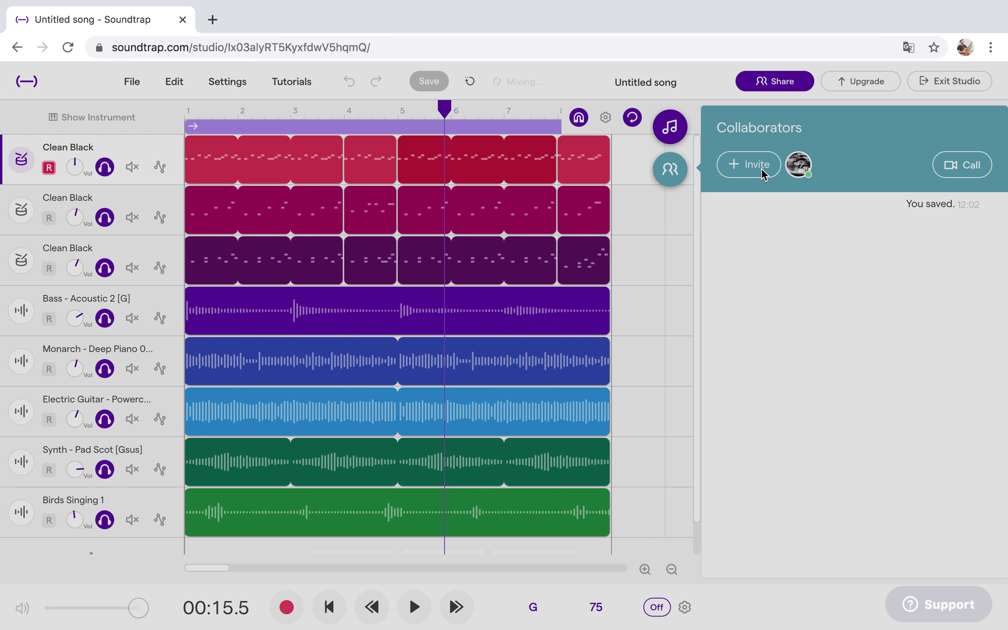
left_click(763, 171)
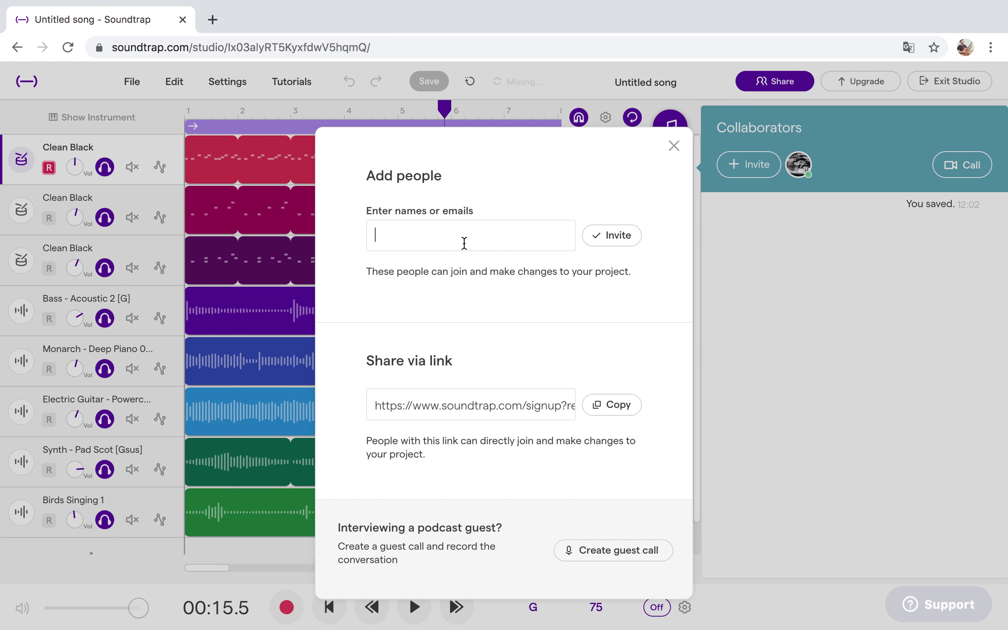
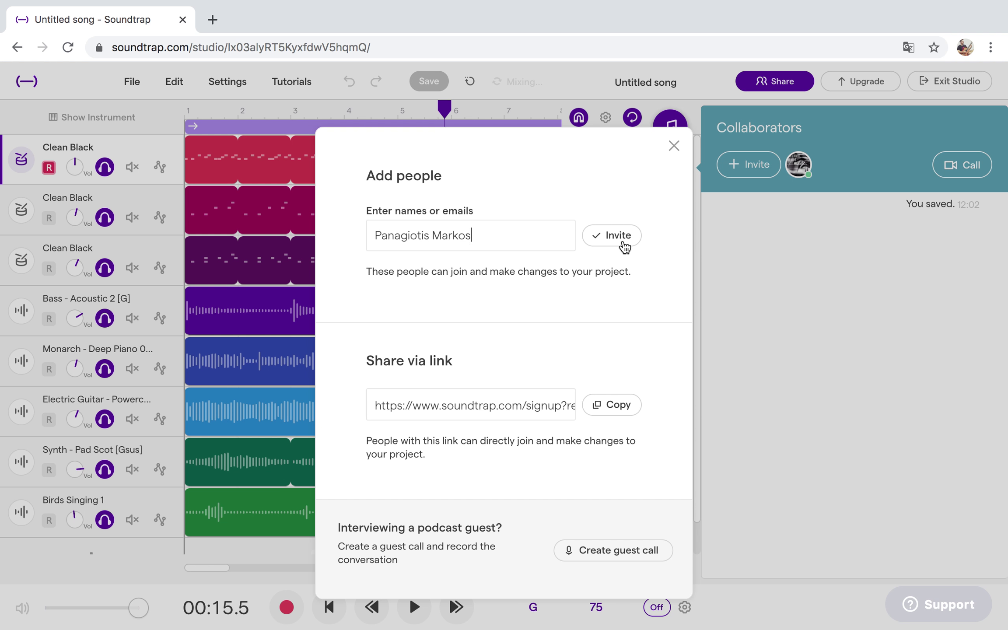
Copy the project's share link, then close the add-people dialog and Collaborators panel.
left_click(414, 405)
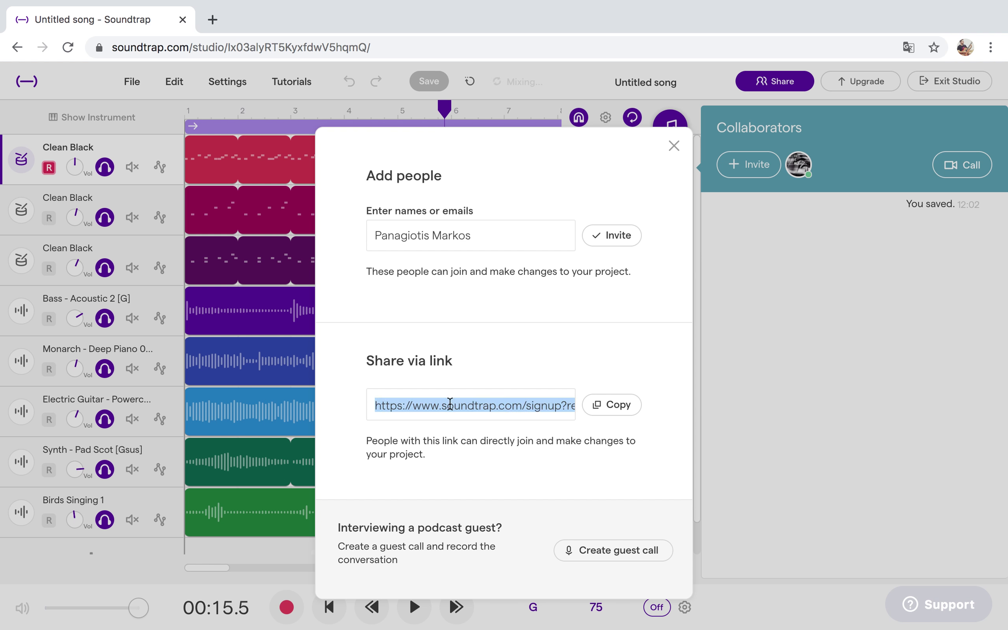
left_click(618, 409)
left_click(674, 145)
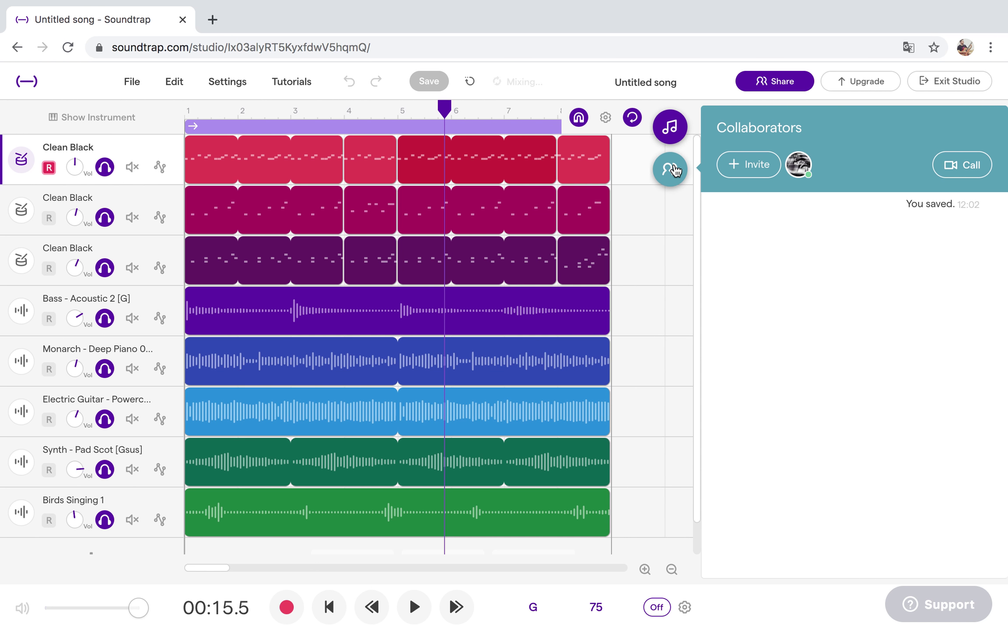
left_click(672, 170)
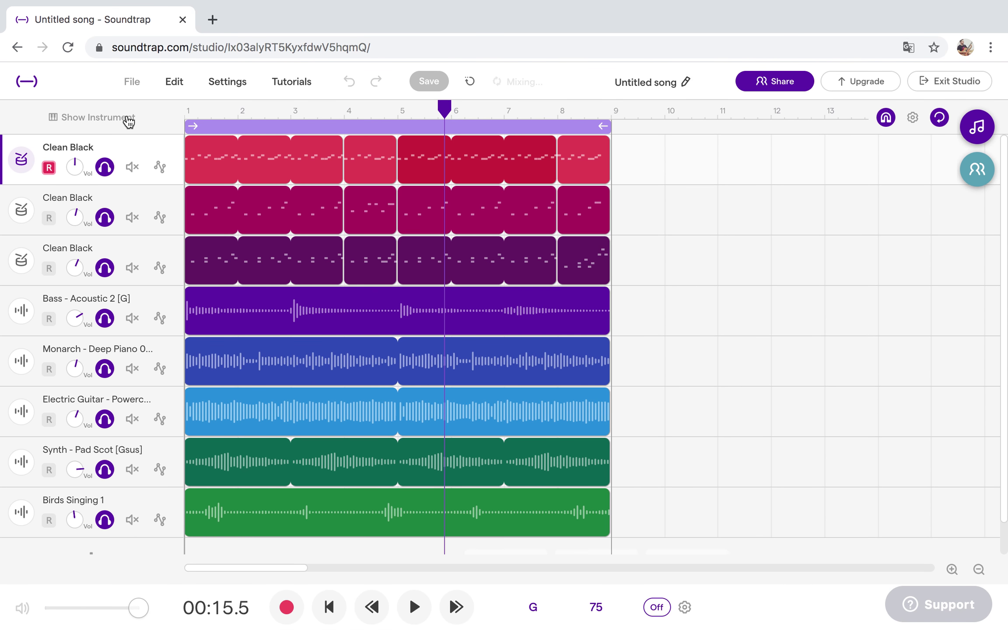
Start File > Save as... and replace the old song name with 'Project 1'.
left_click(128, 117)
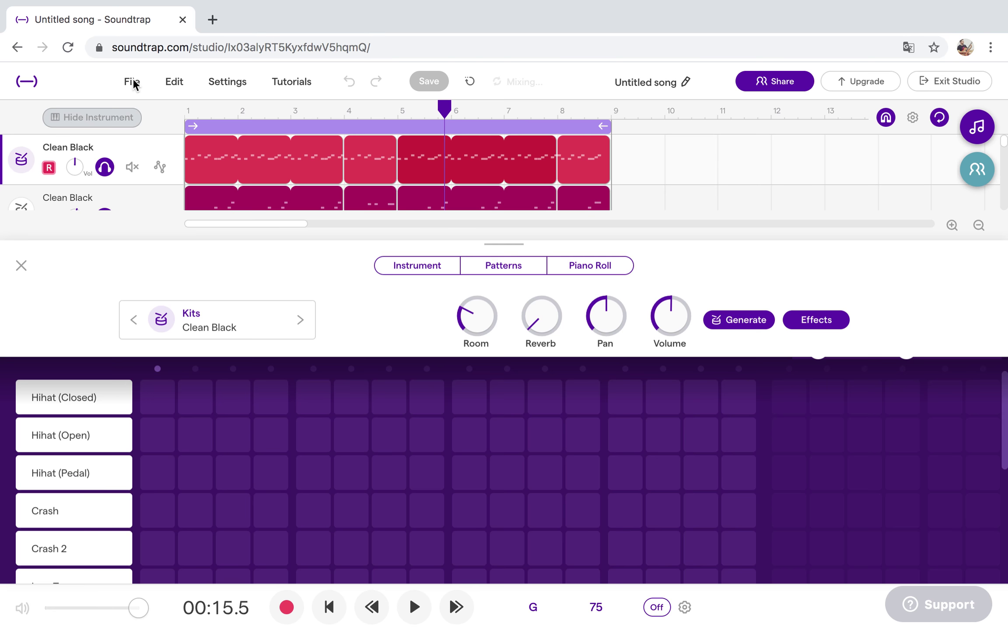
left_click(132, 82)
left_click(227, 285)
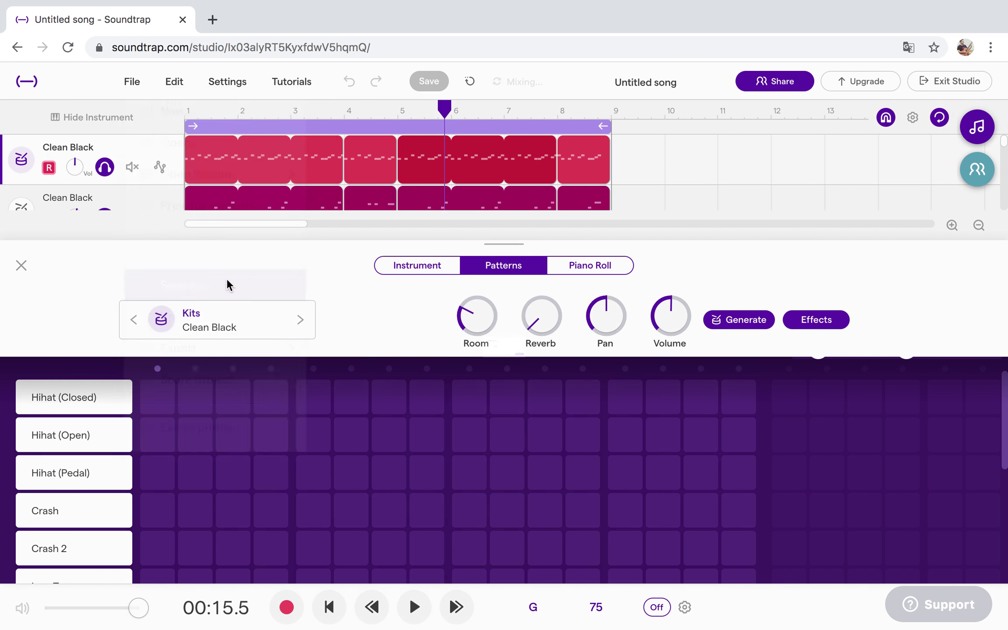
left_click(441, 340)
key("BackSpace")
key("BackSpace")
key("BackSpace")
key("BackSpace")
key("BackSpace")
key("BackSpace")
key("BackSpace")
key("BackSpace")
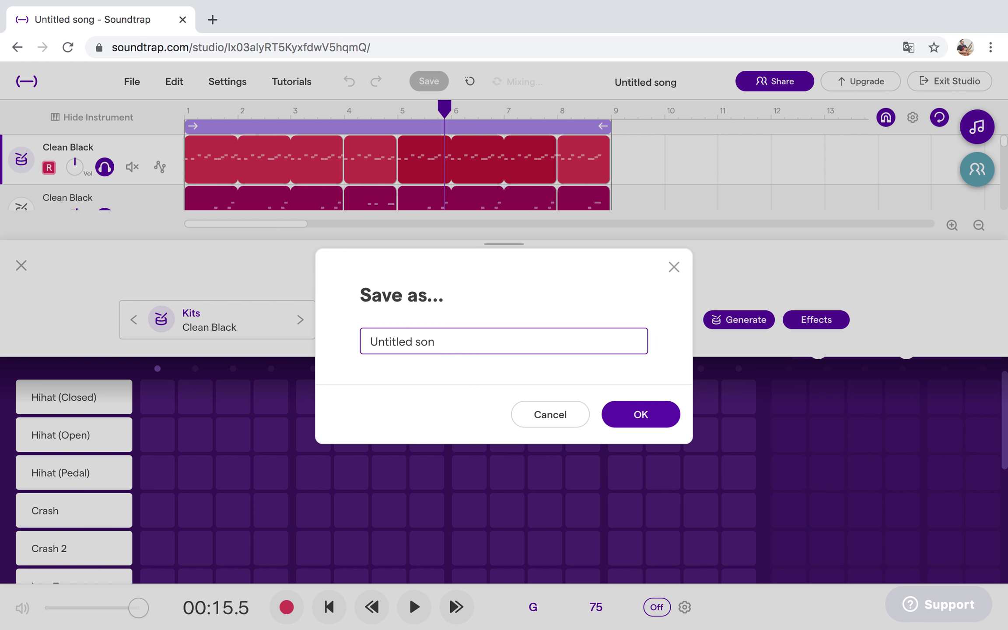
key("BackSpace")
key("BackSpace")
key("BackSpace")
key("BackSpace")
key("BackSpace")
type("Project 1")
Correct typos in the name so it reads 'Project 1' and confirm the save.
key("BackSpace")
type("1.1")
key("BackSpace")
type(".23")
key("BackSpace")
key("BackSpace")
type("ct1")
key("BackSpace")
left_click(668, 414)
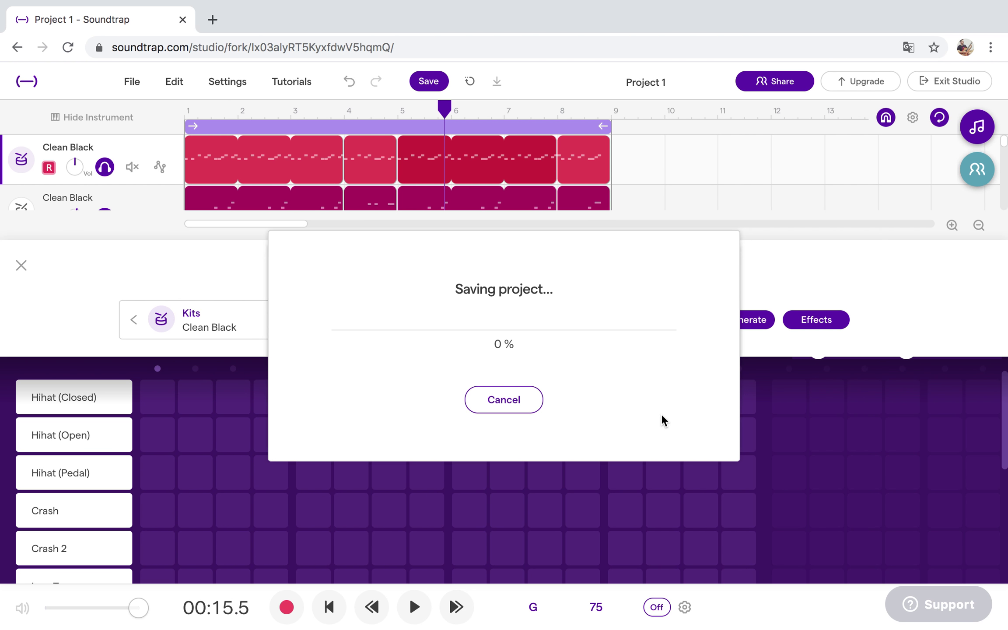